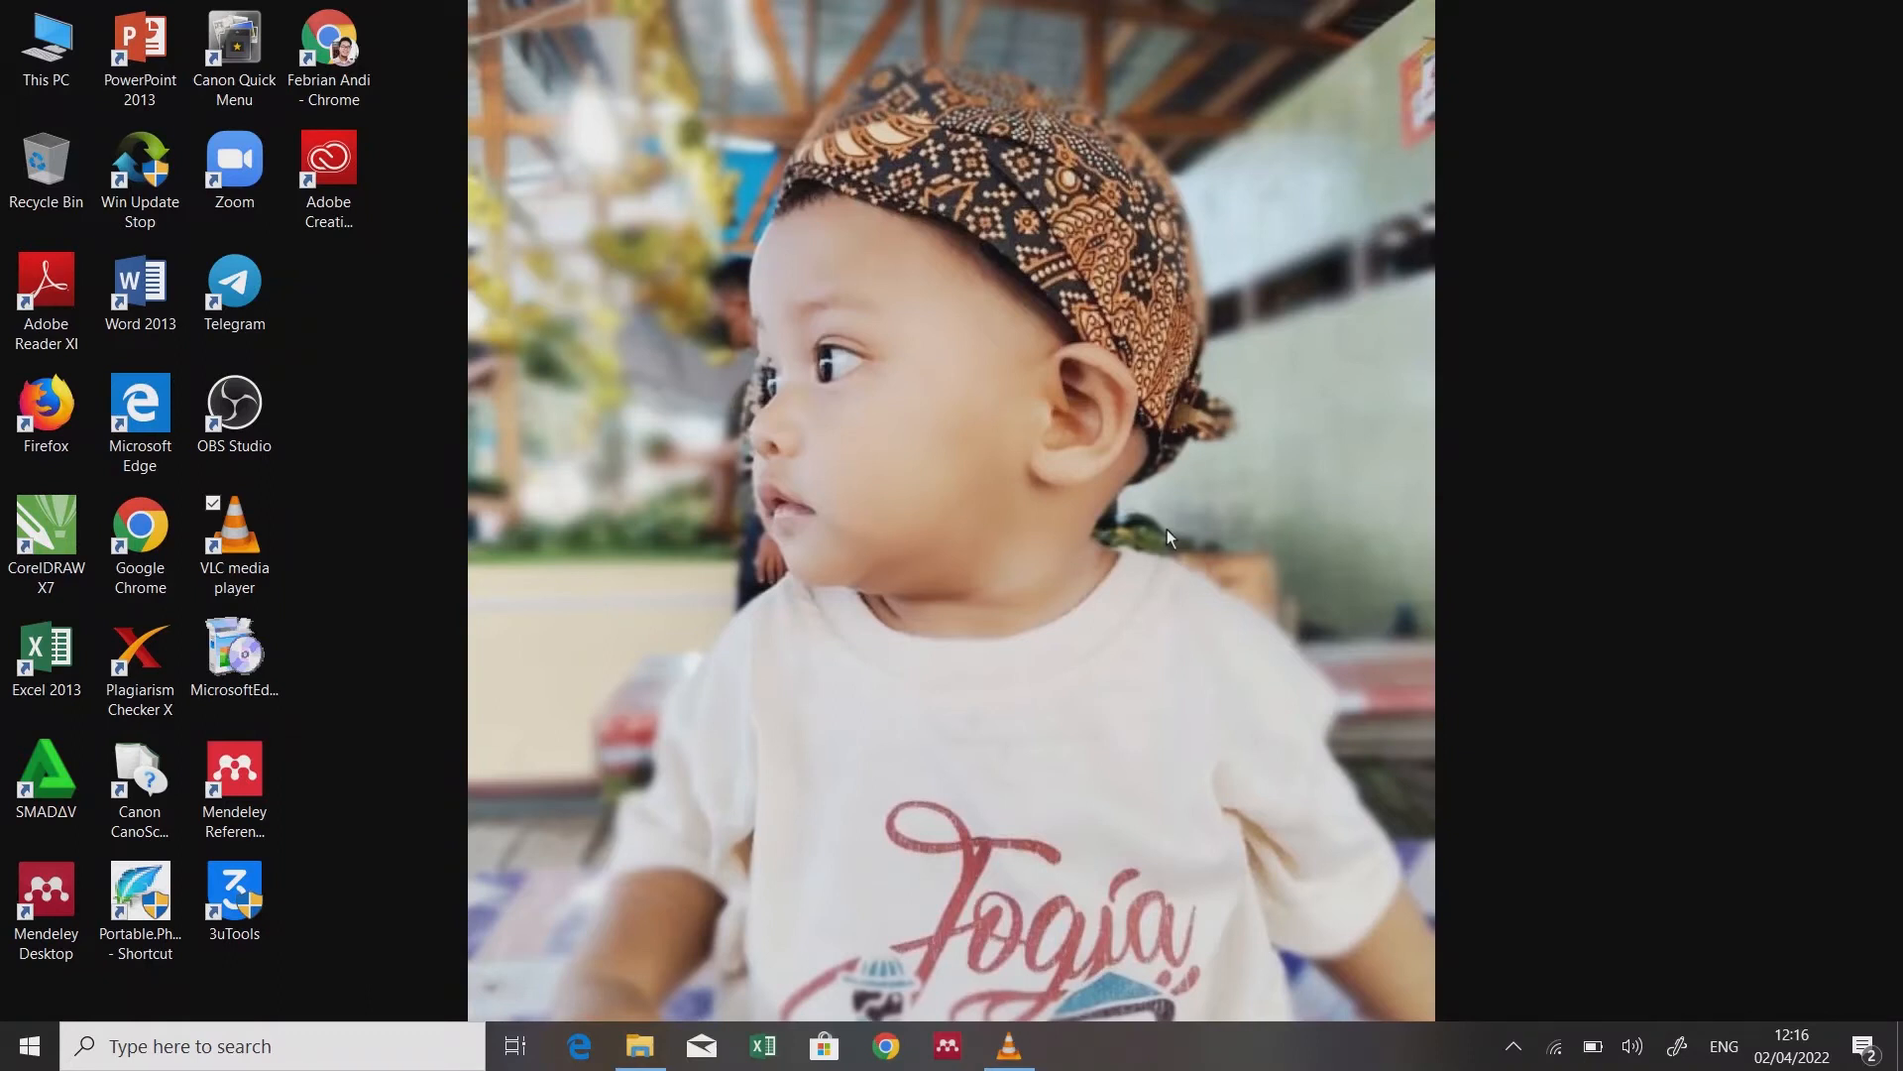
right_click(950, 370)
click(860, 442)
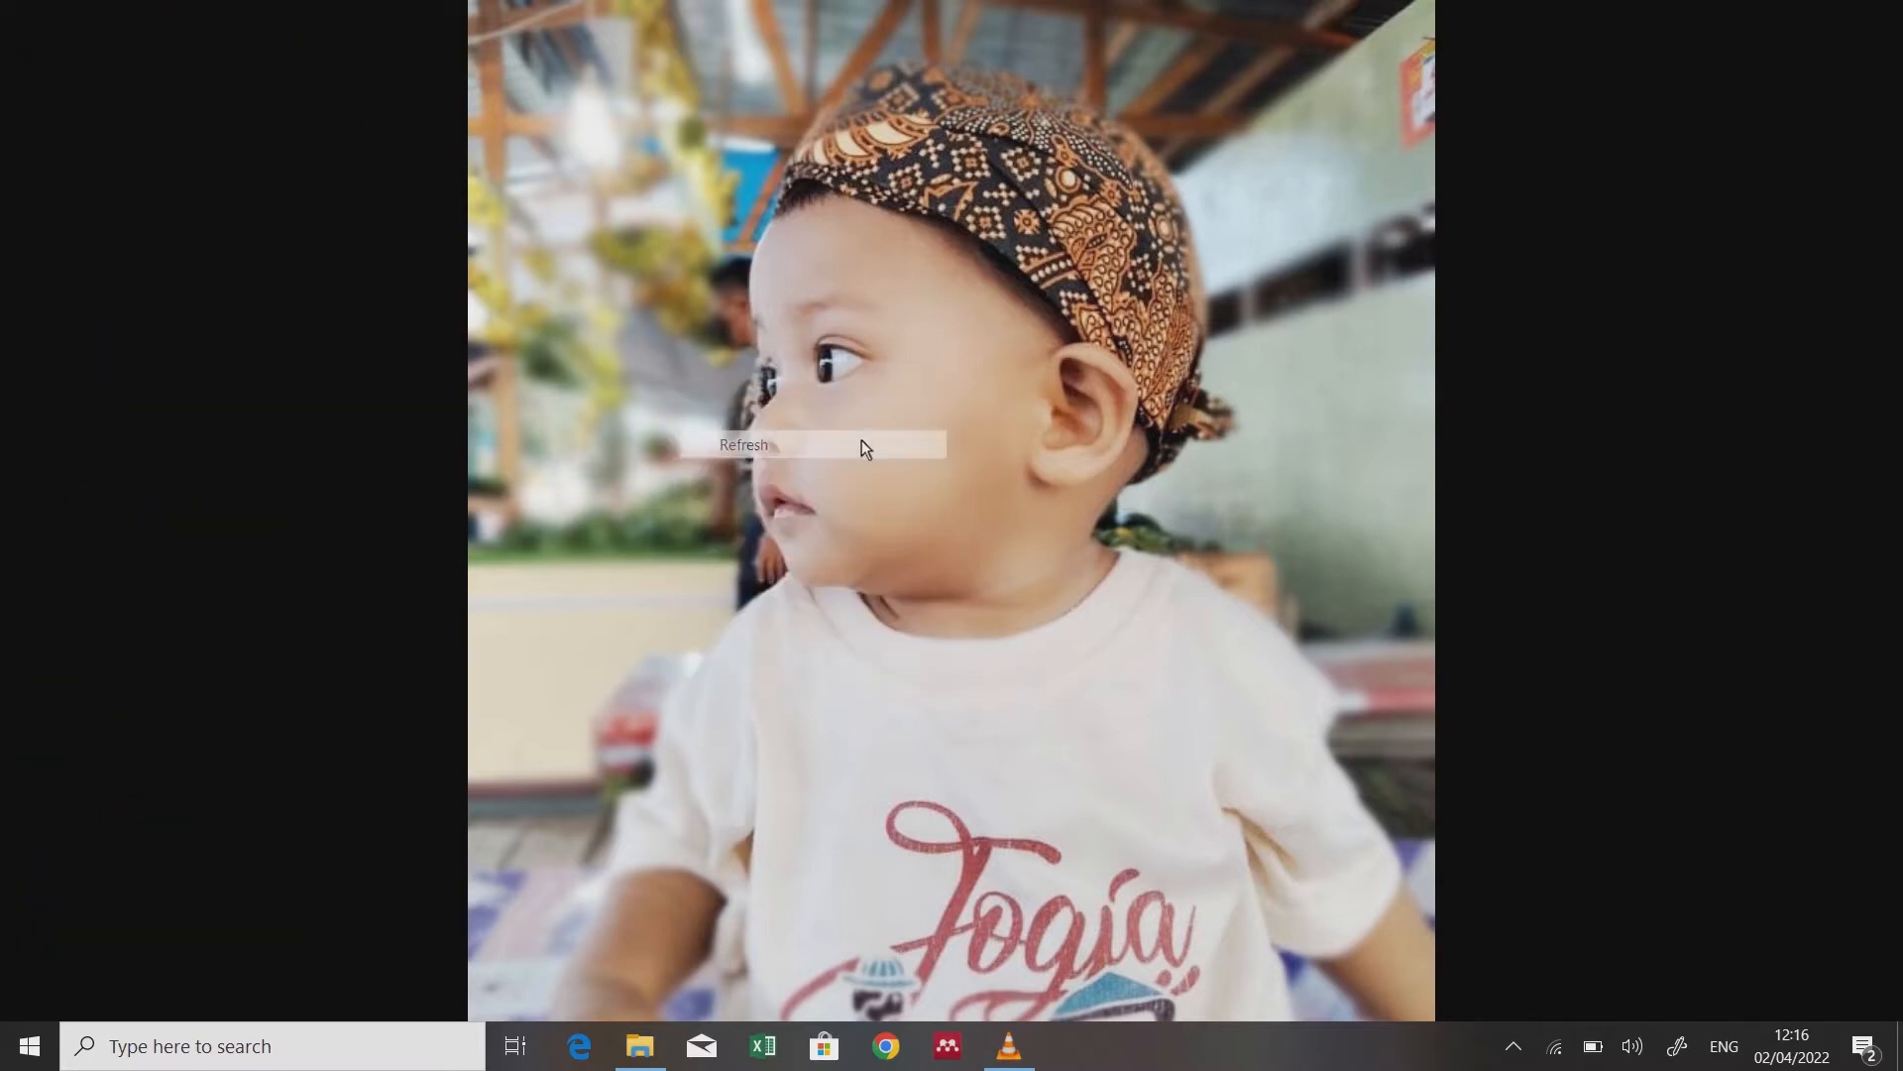
right_click(927, 288)
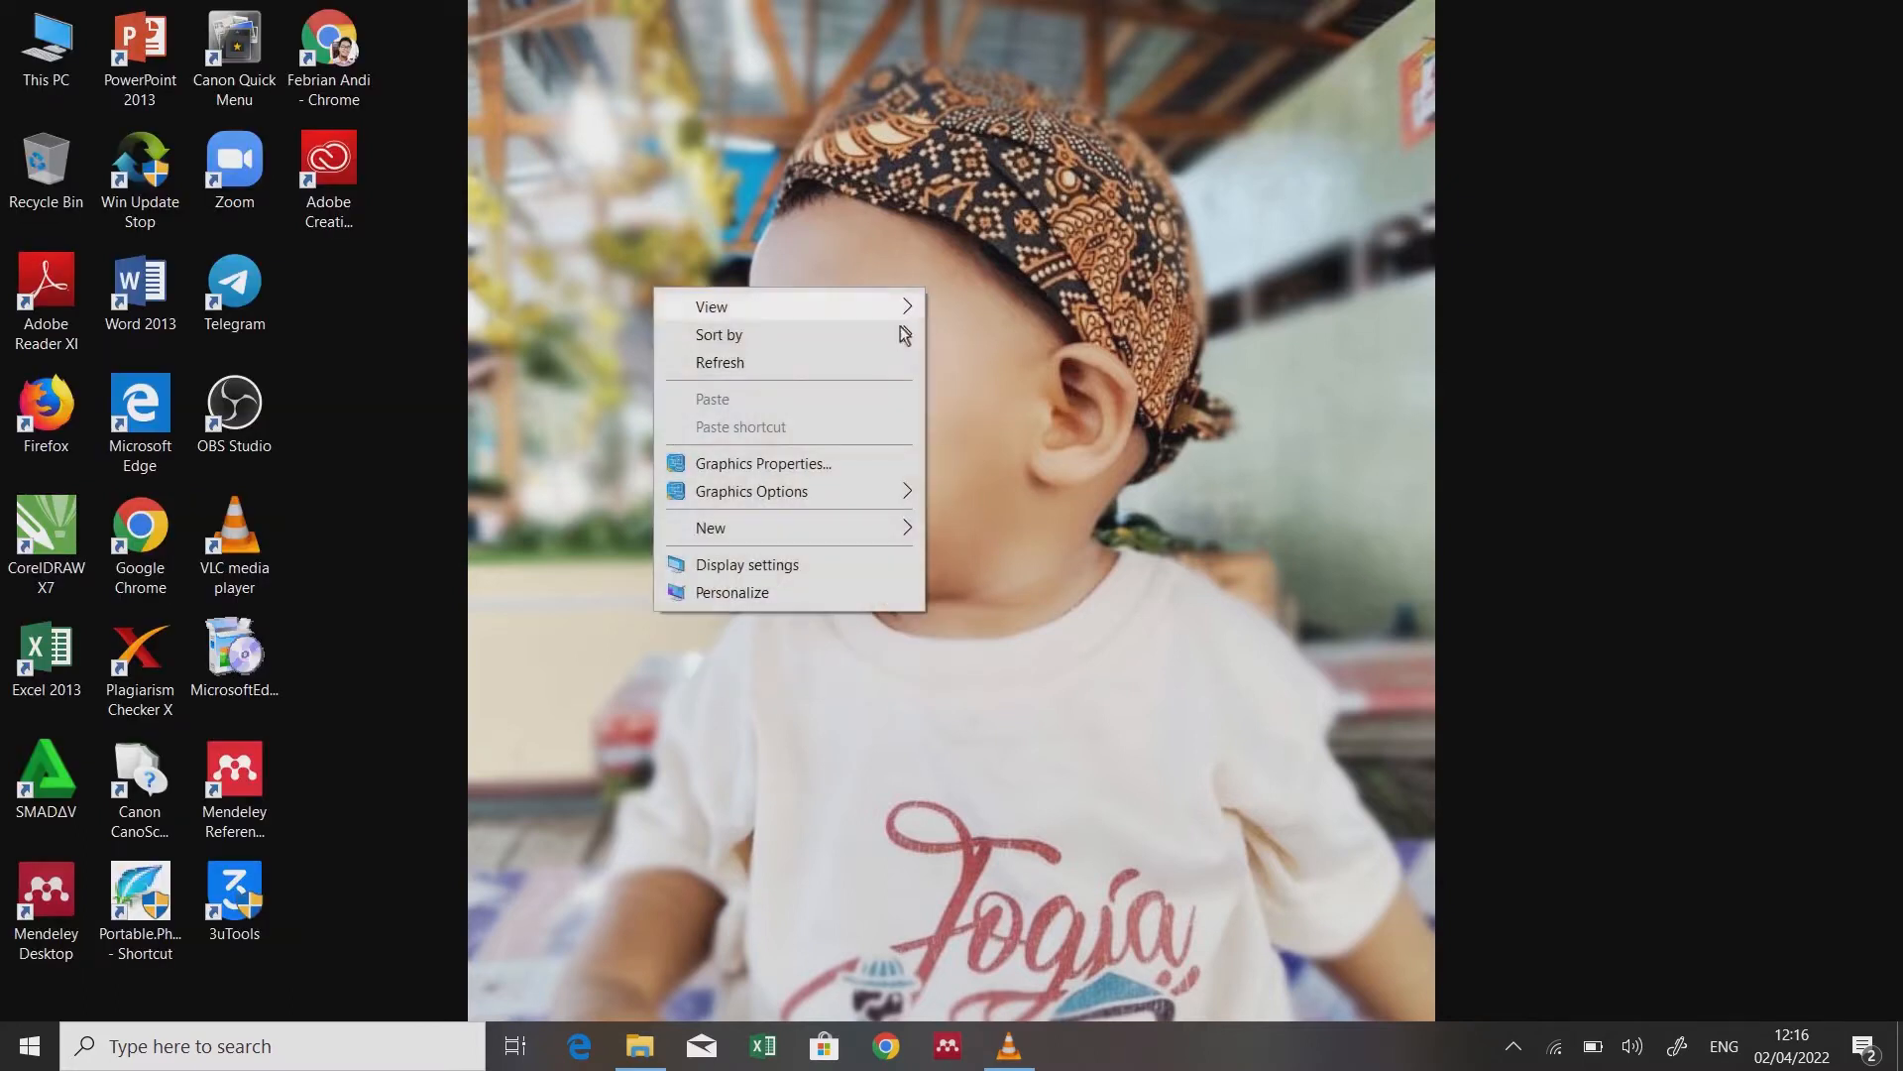
click(857, 359)
right_click(856, 358)
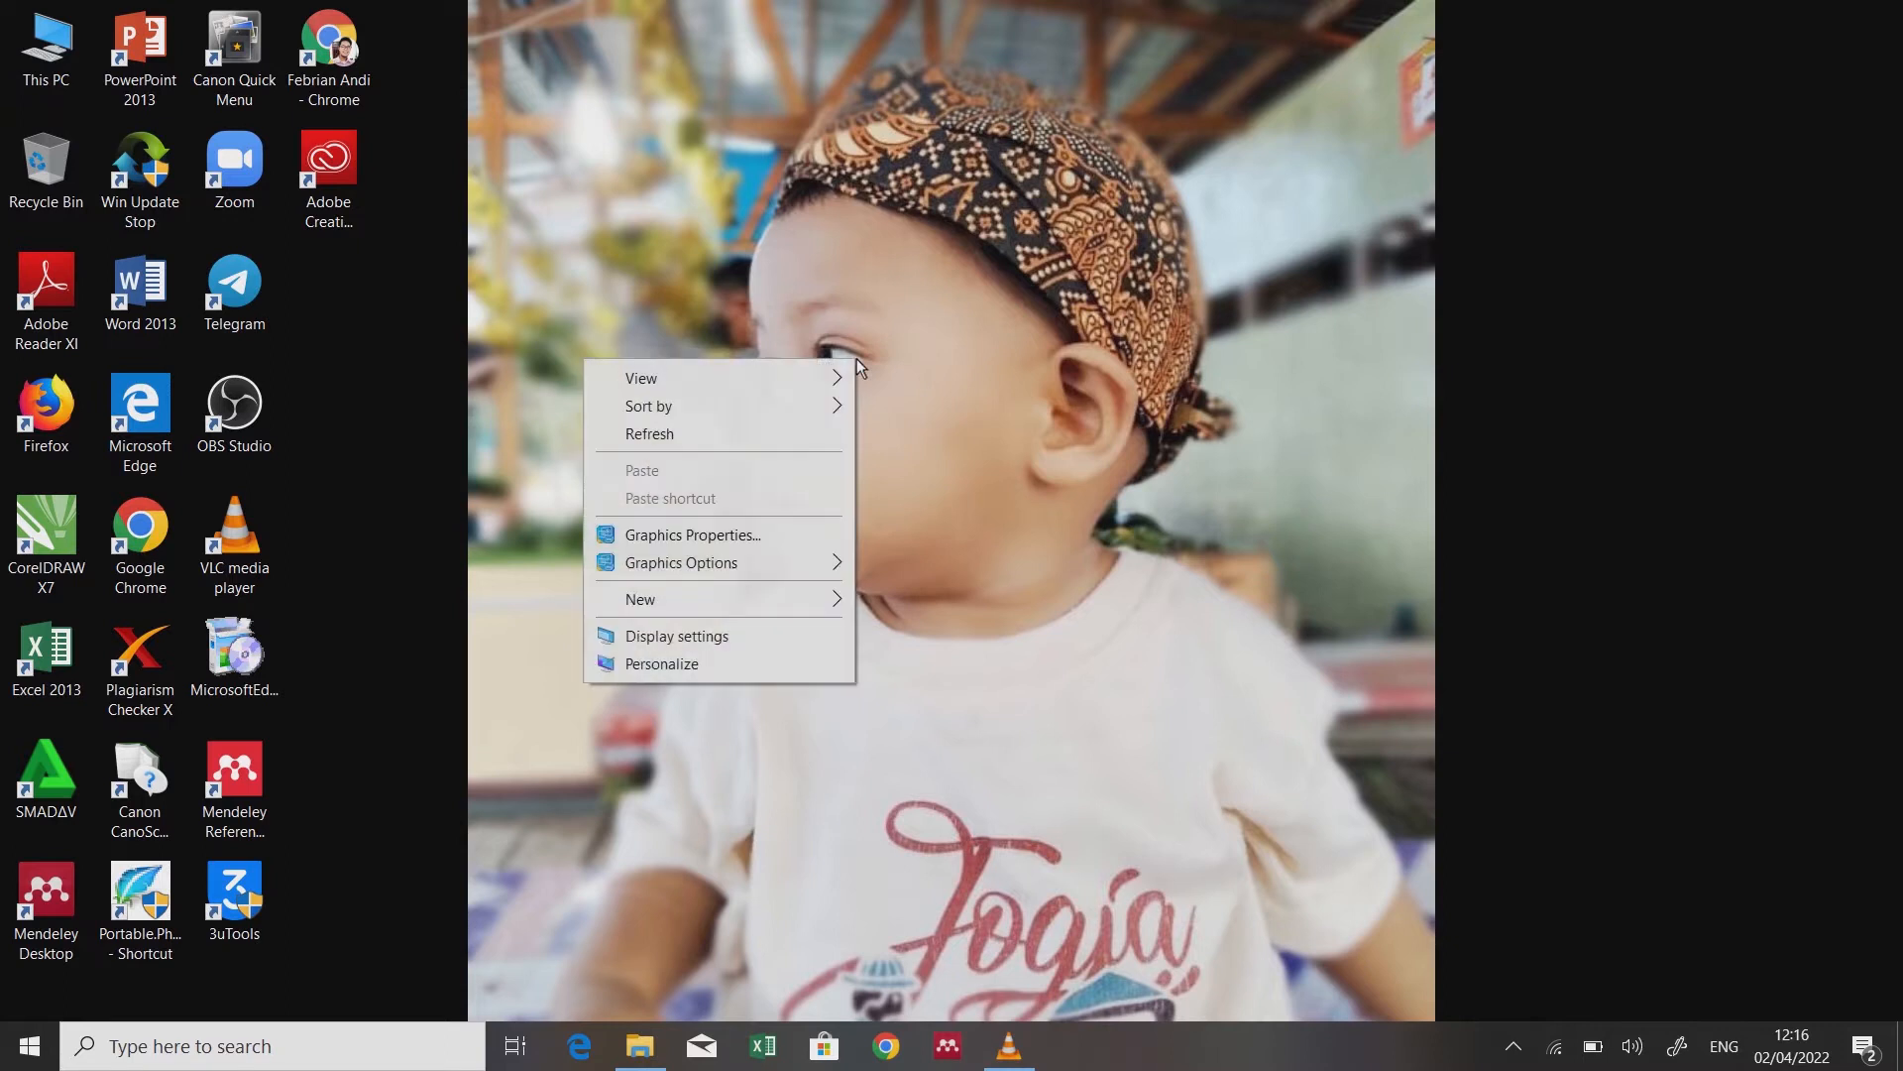
click(776, 439)
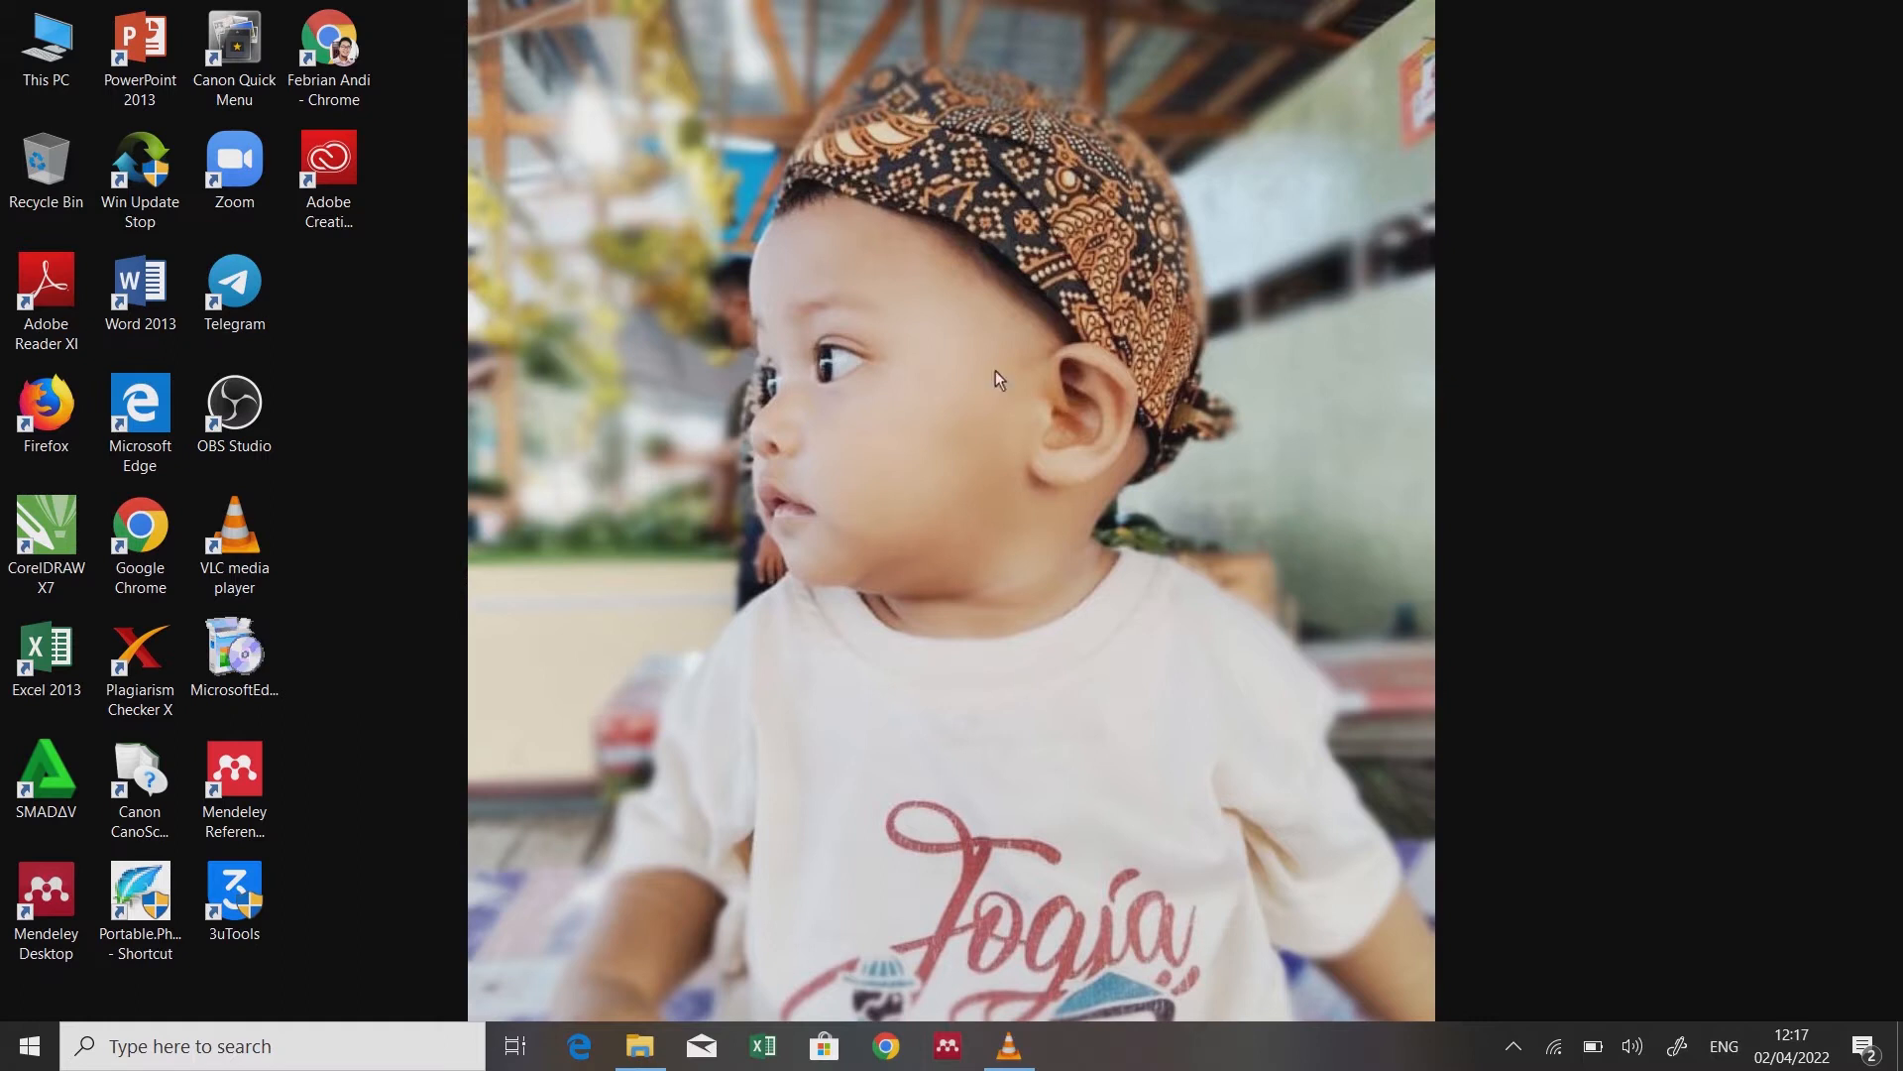
right_click(776, 343)
click(704, 424)
Step: Open the system properties of This PC from File Explorer, examine the processor, memory and system type, and close both windows
key(super+e)
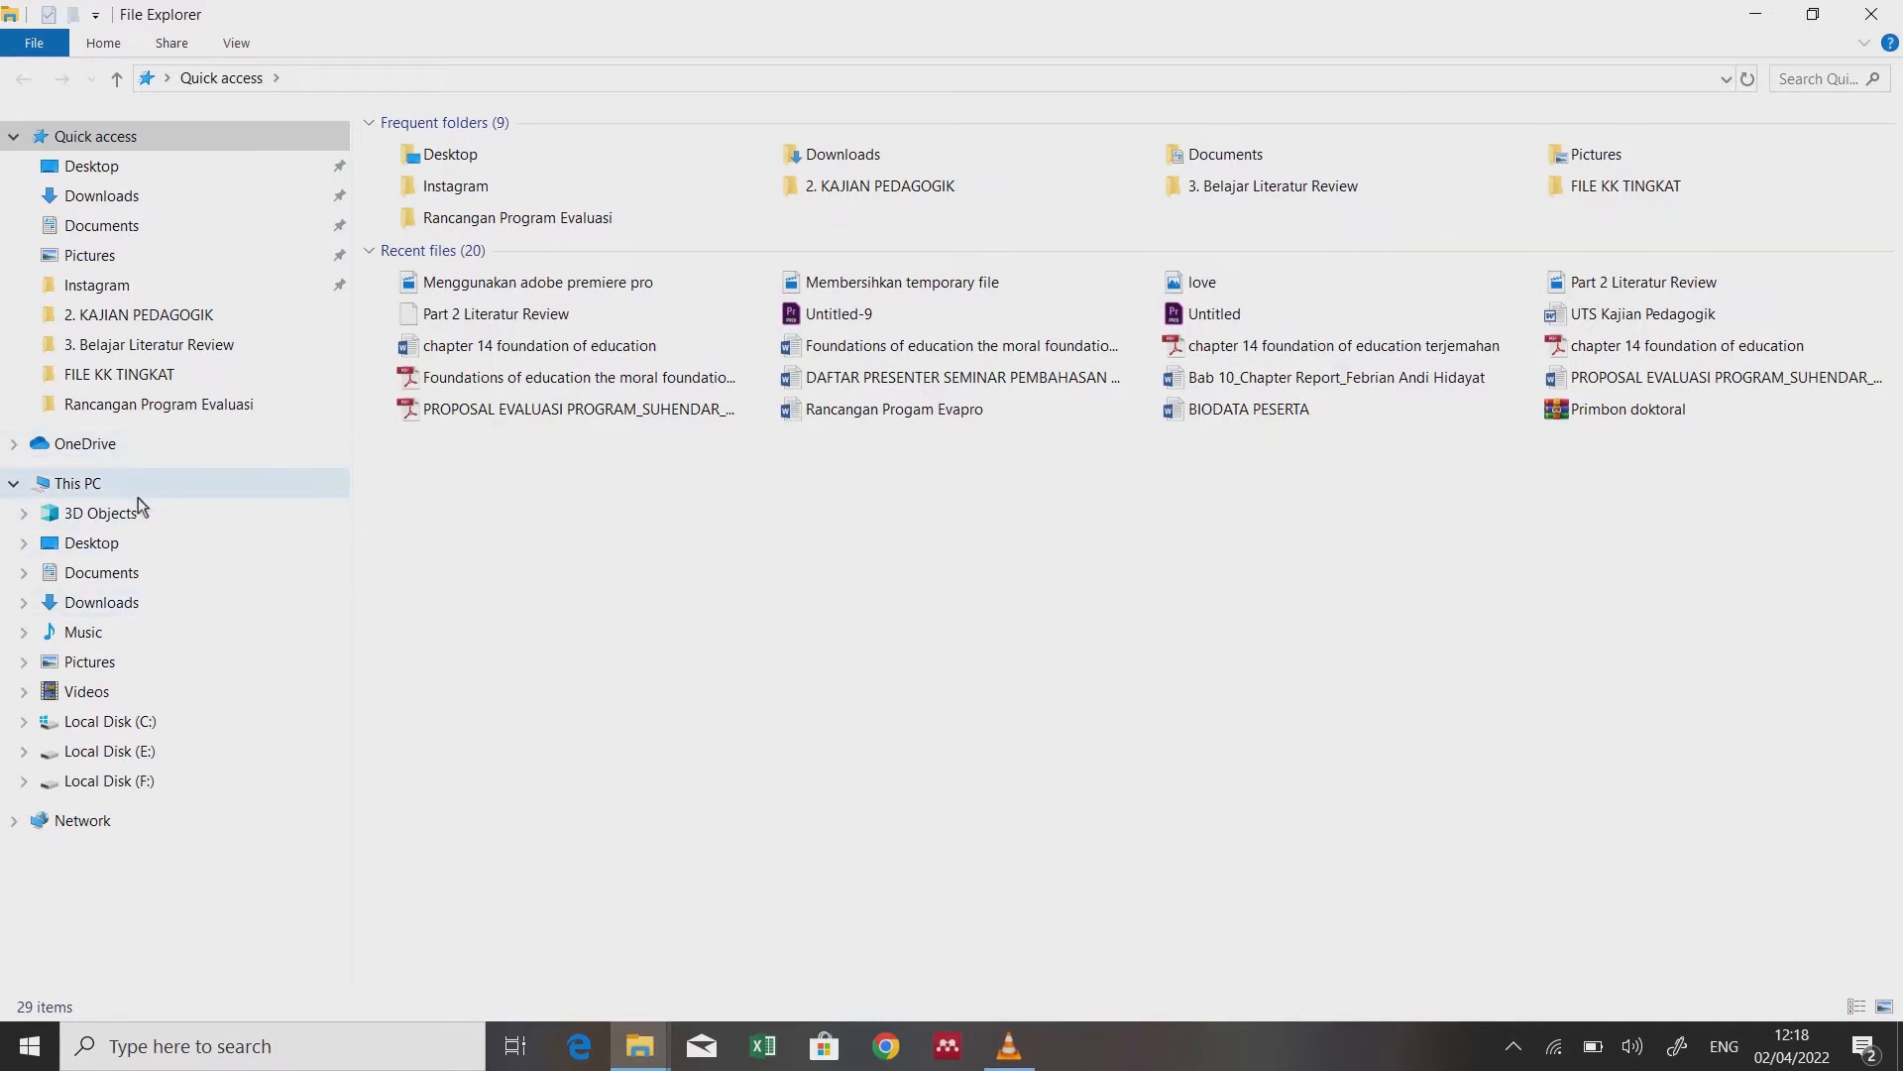
click(84, 488)
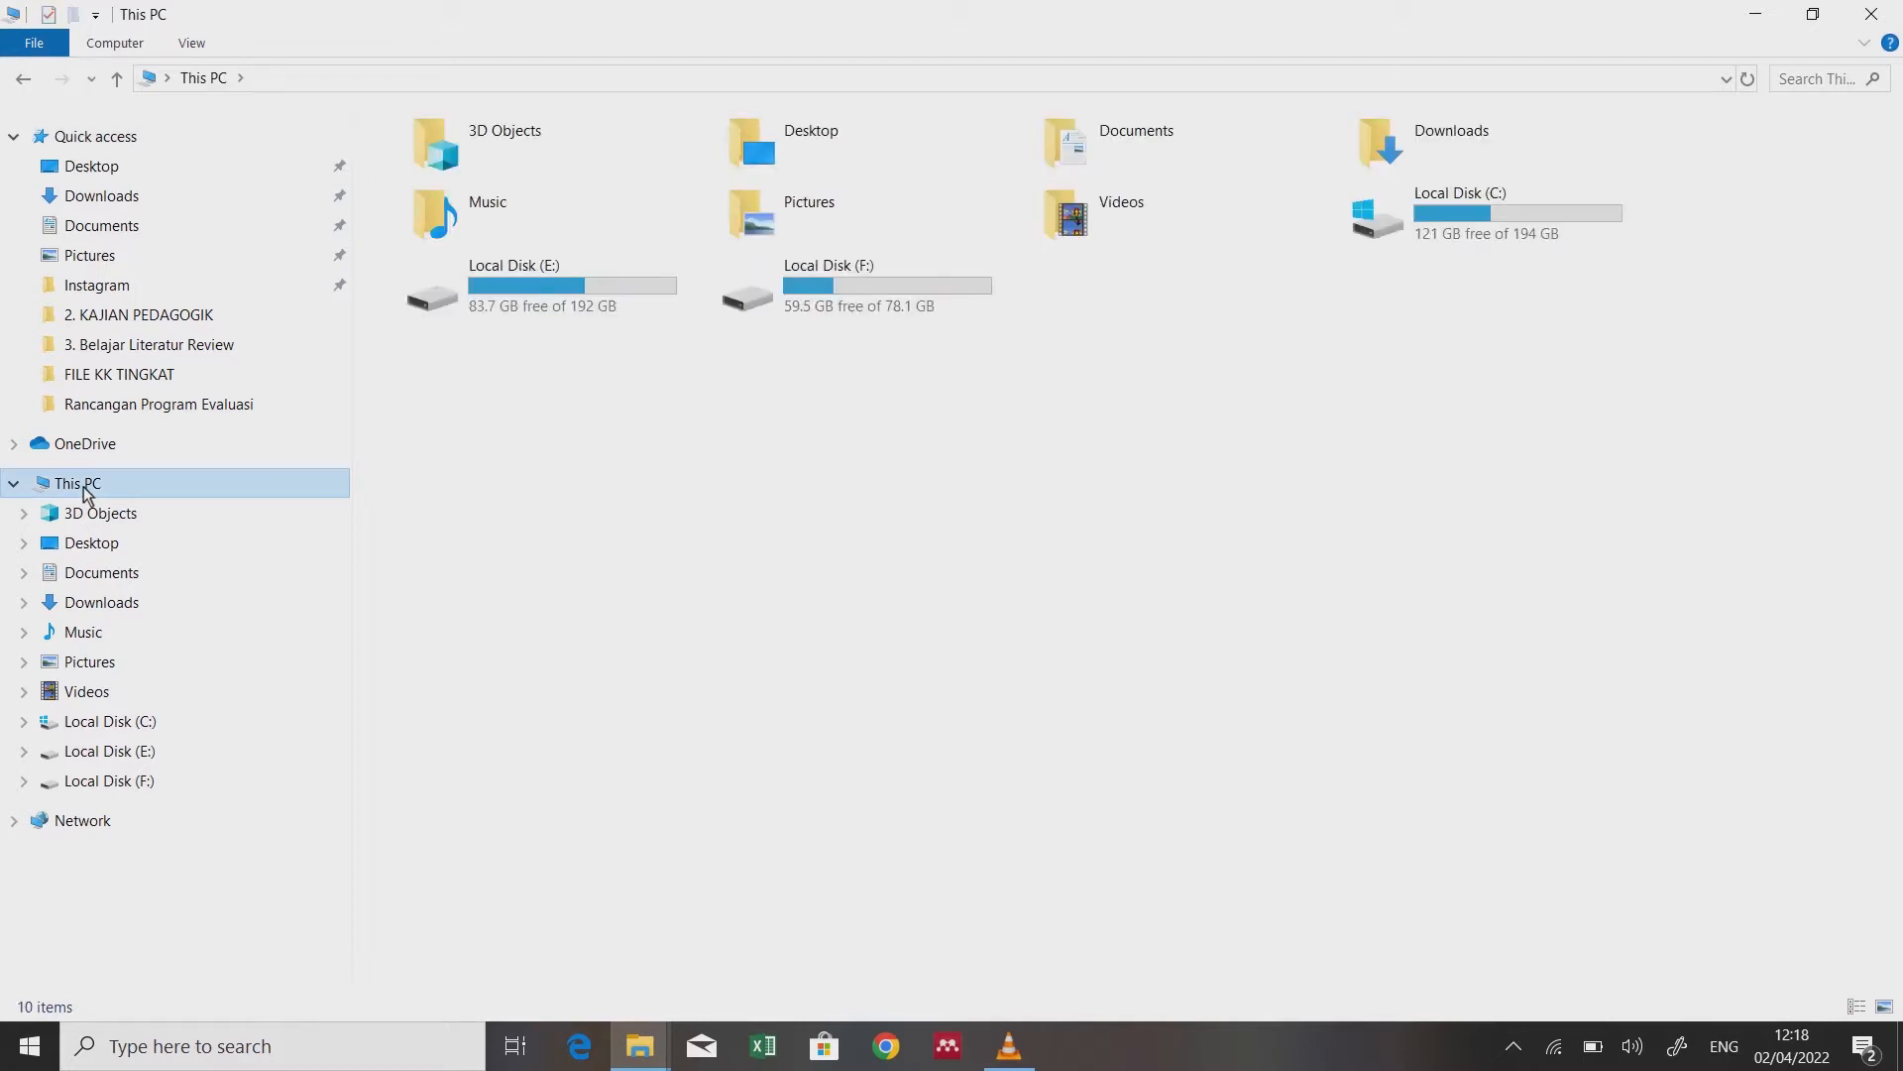
right_click(83, 490)
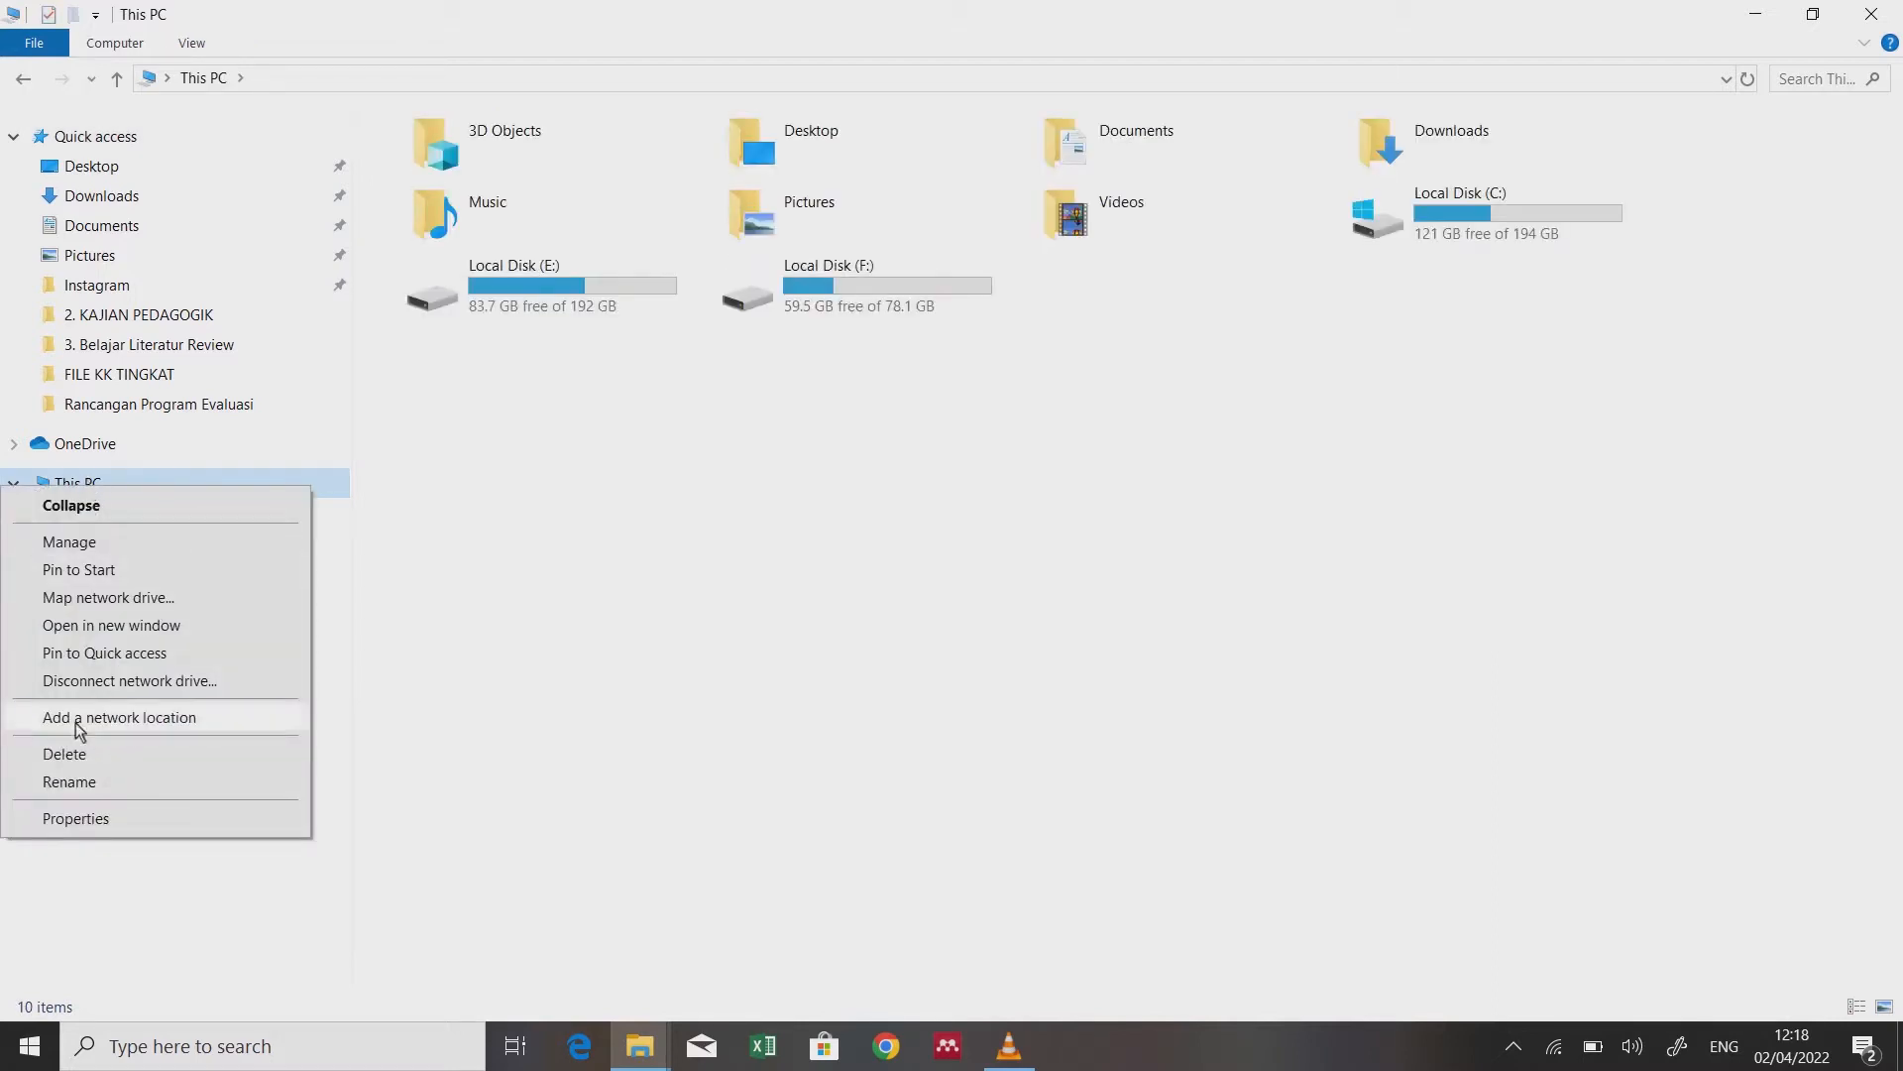
click(78, 828)
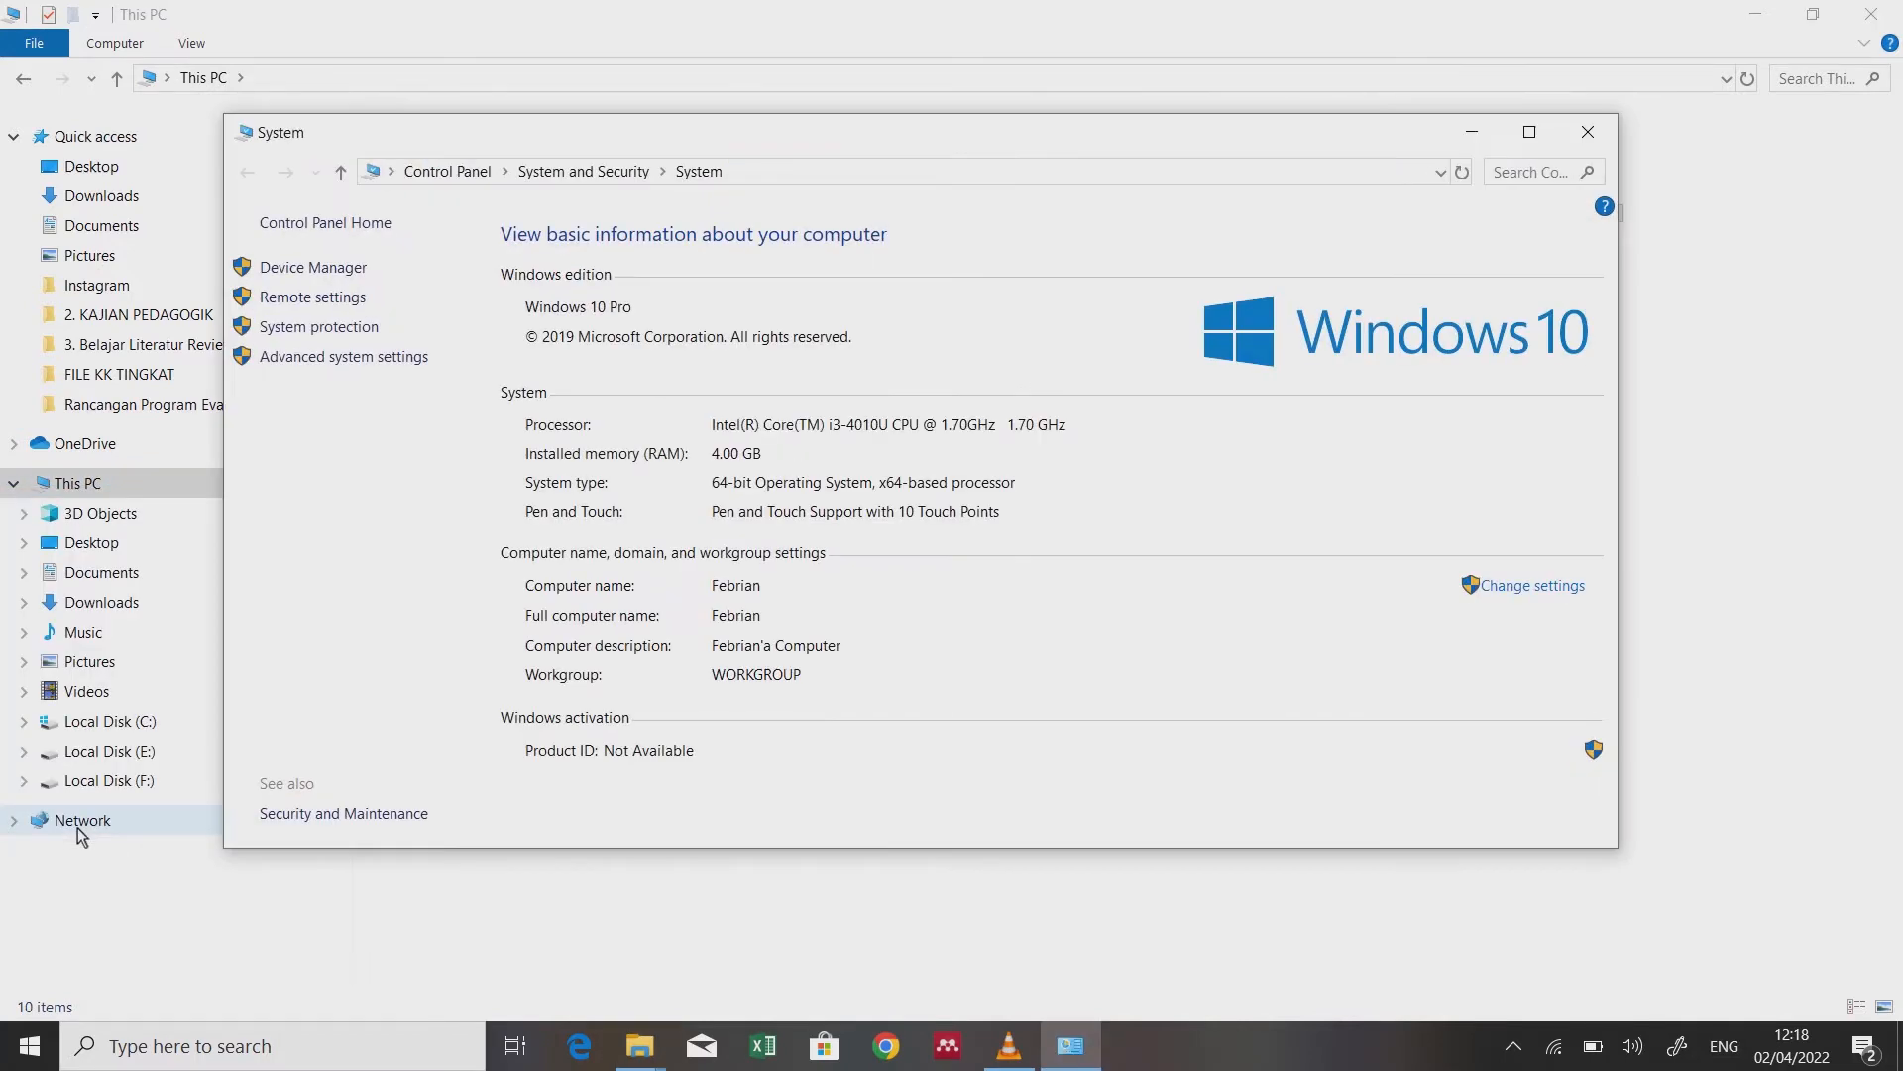
click(1517, 137)
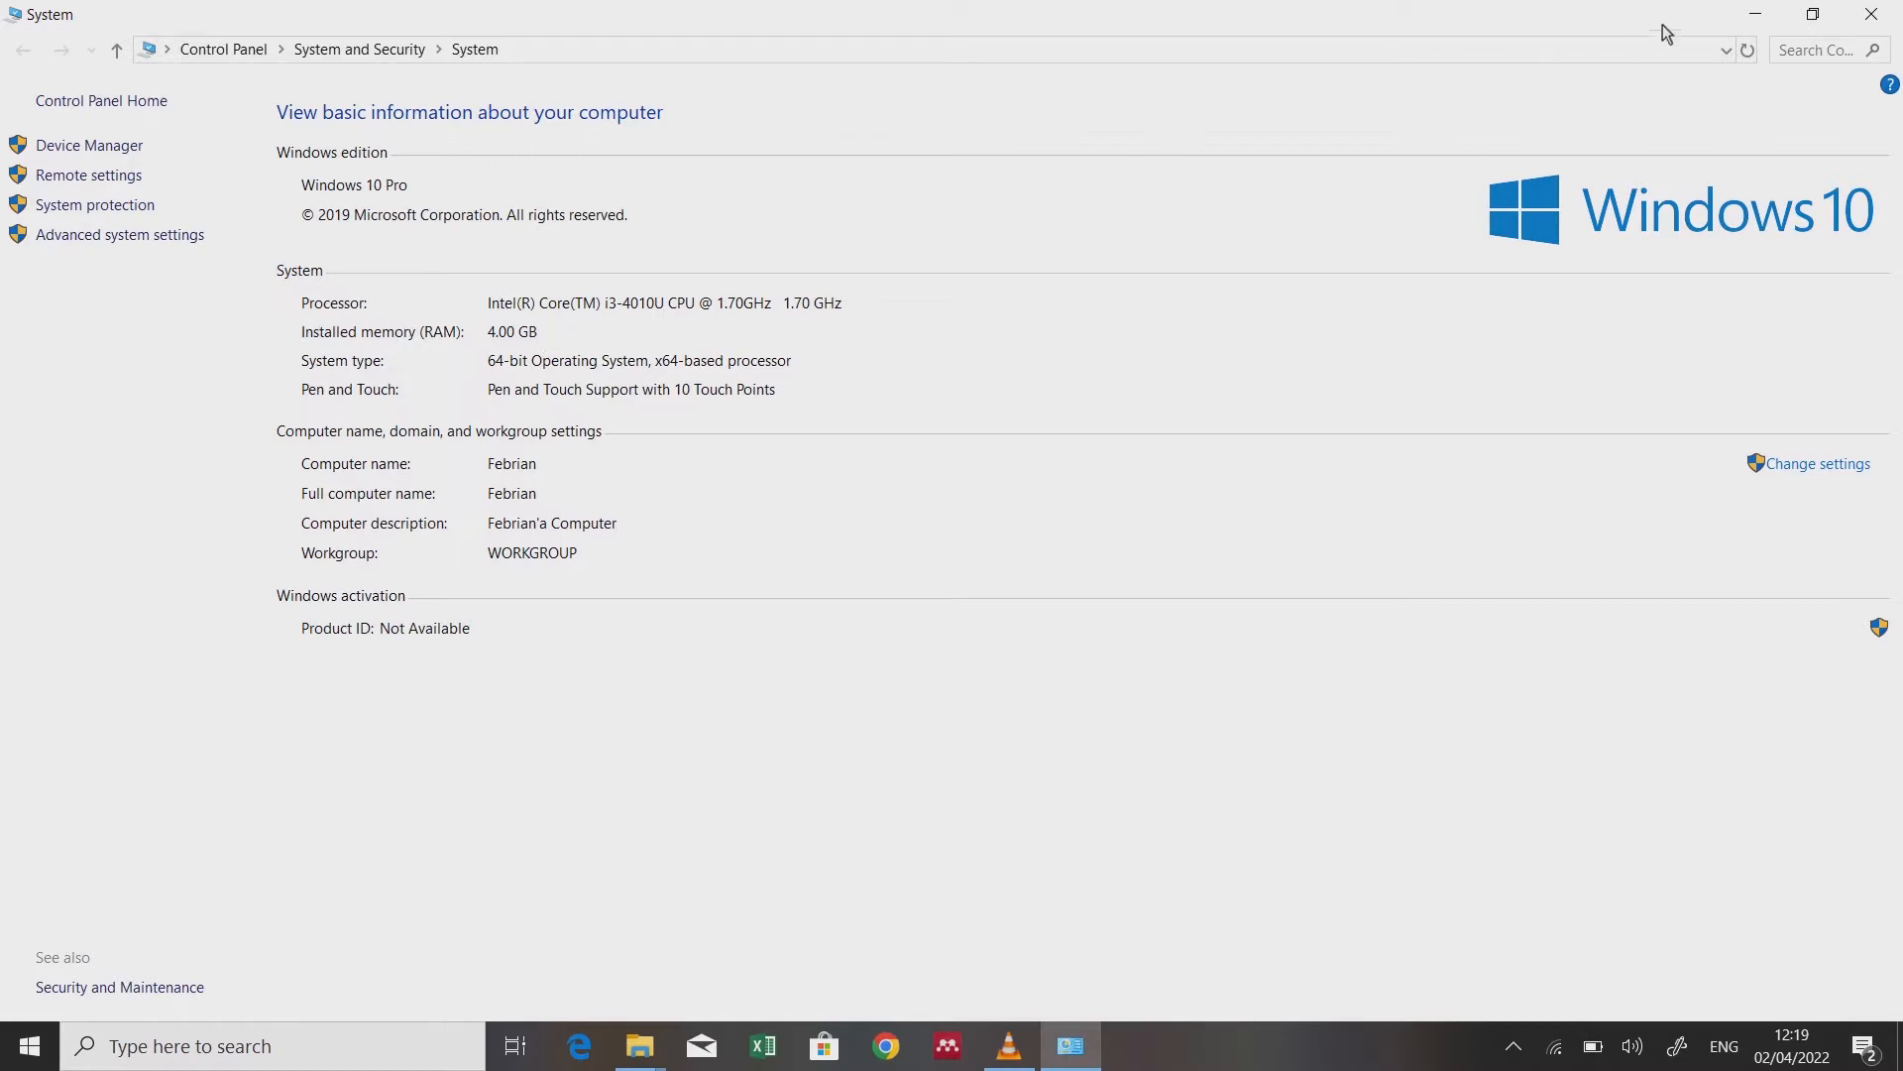
click(1871, 14)
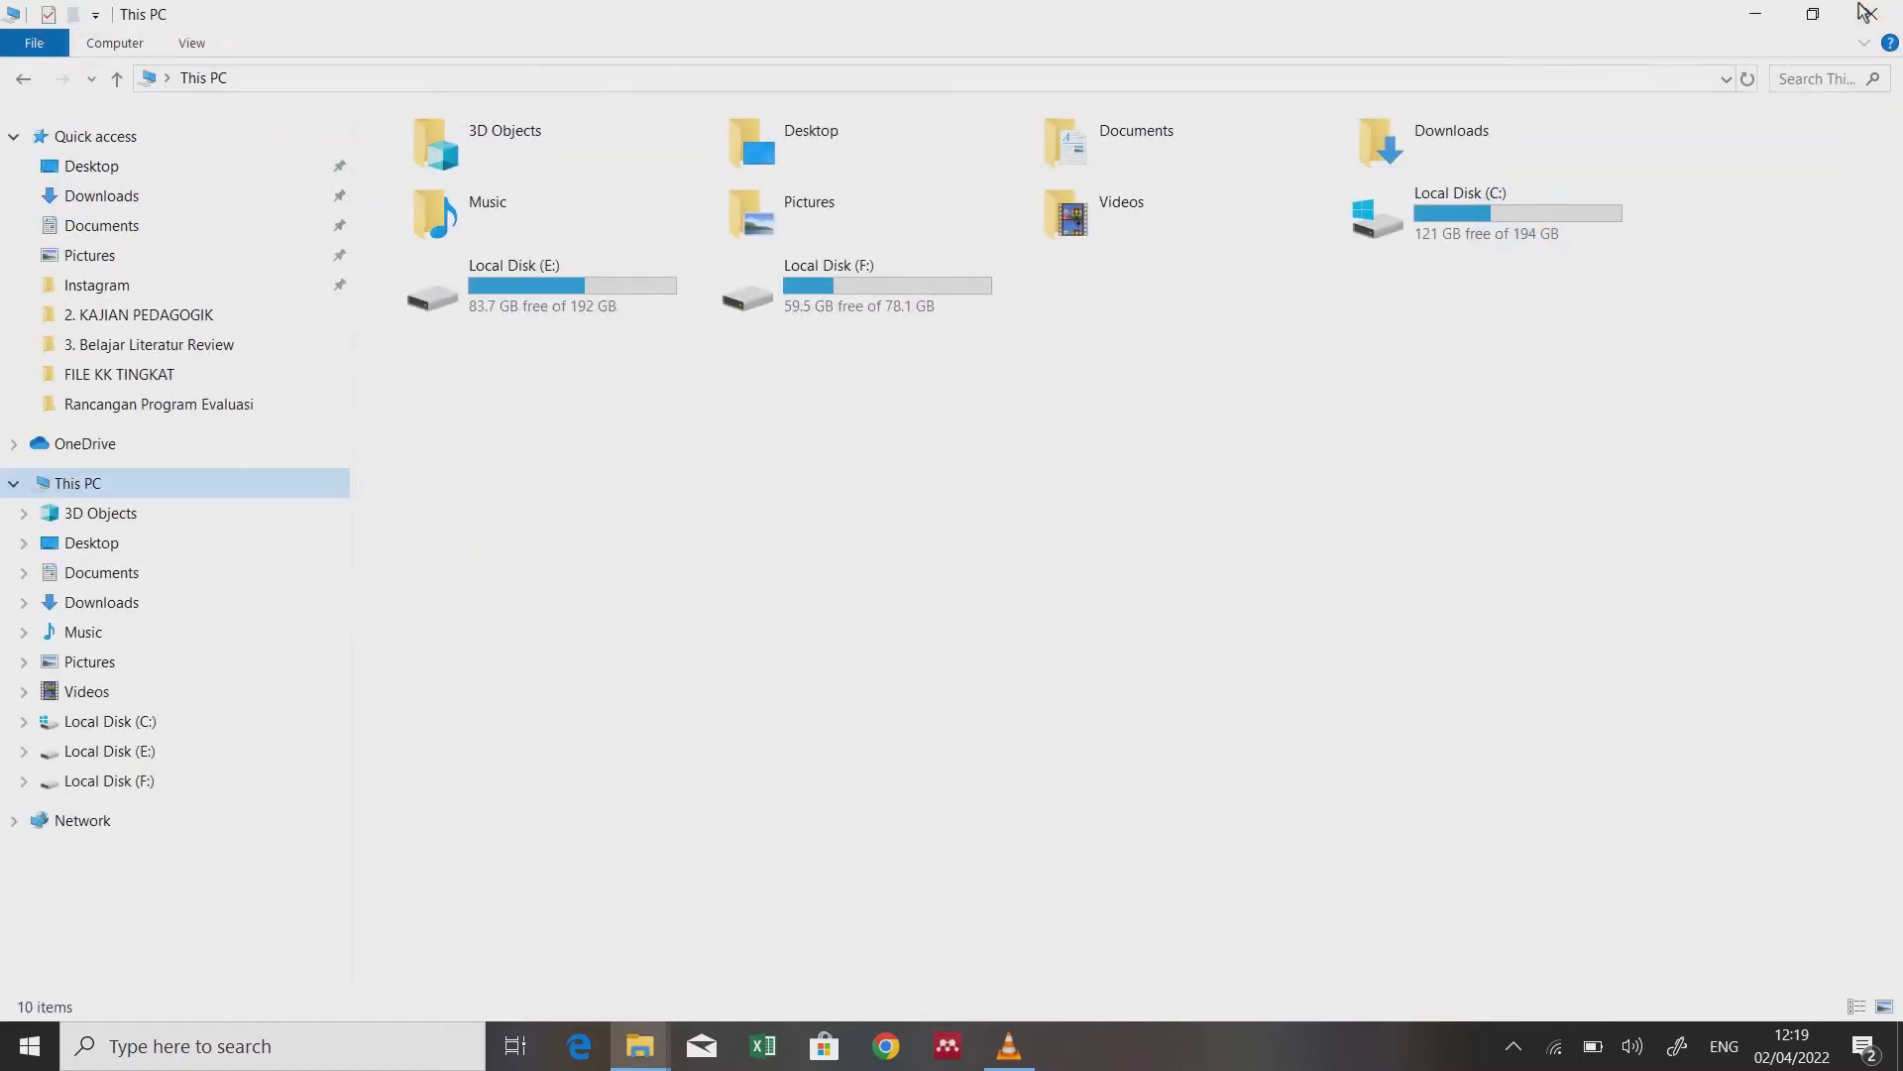
click(1871, 14)
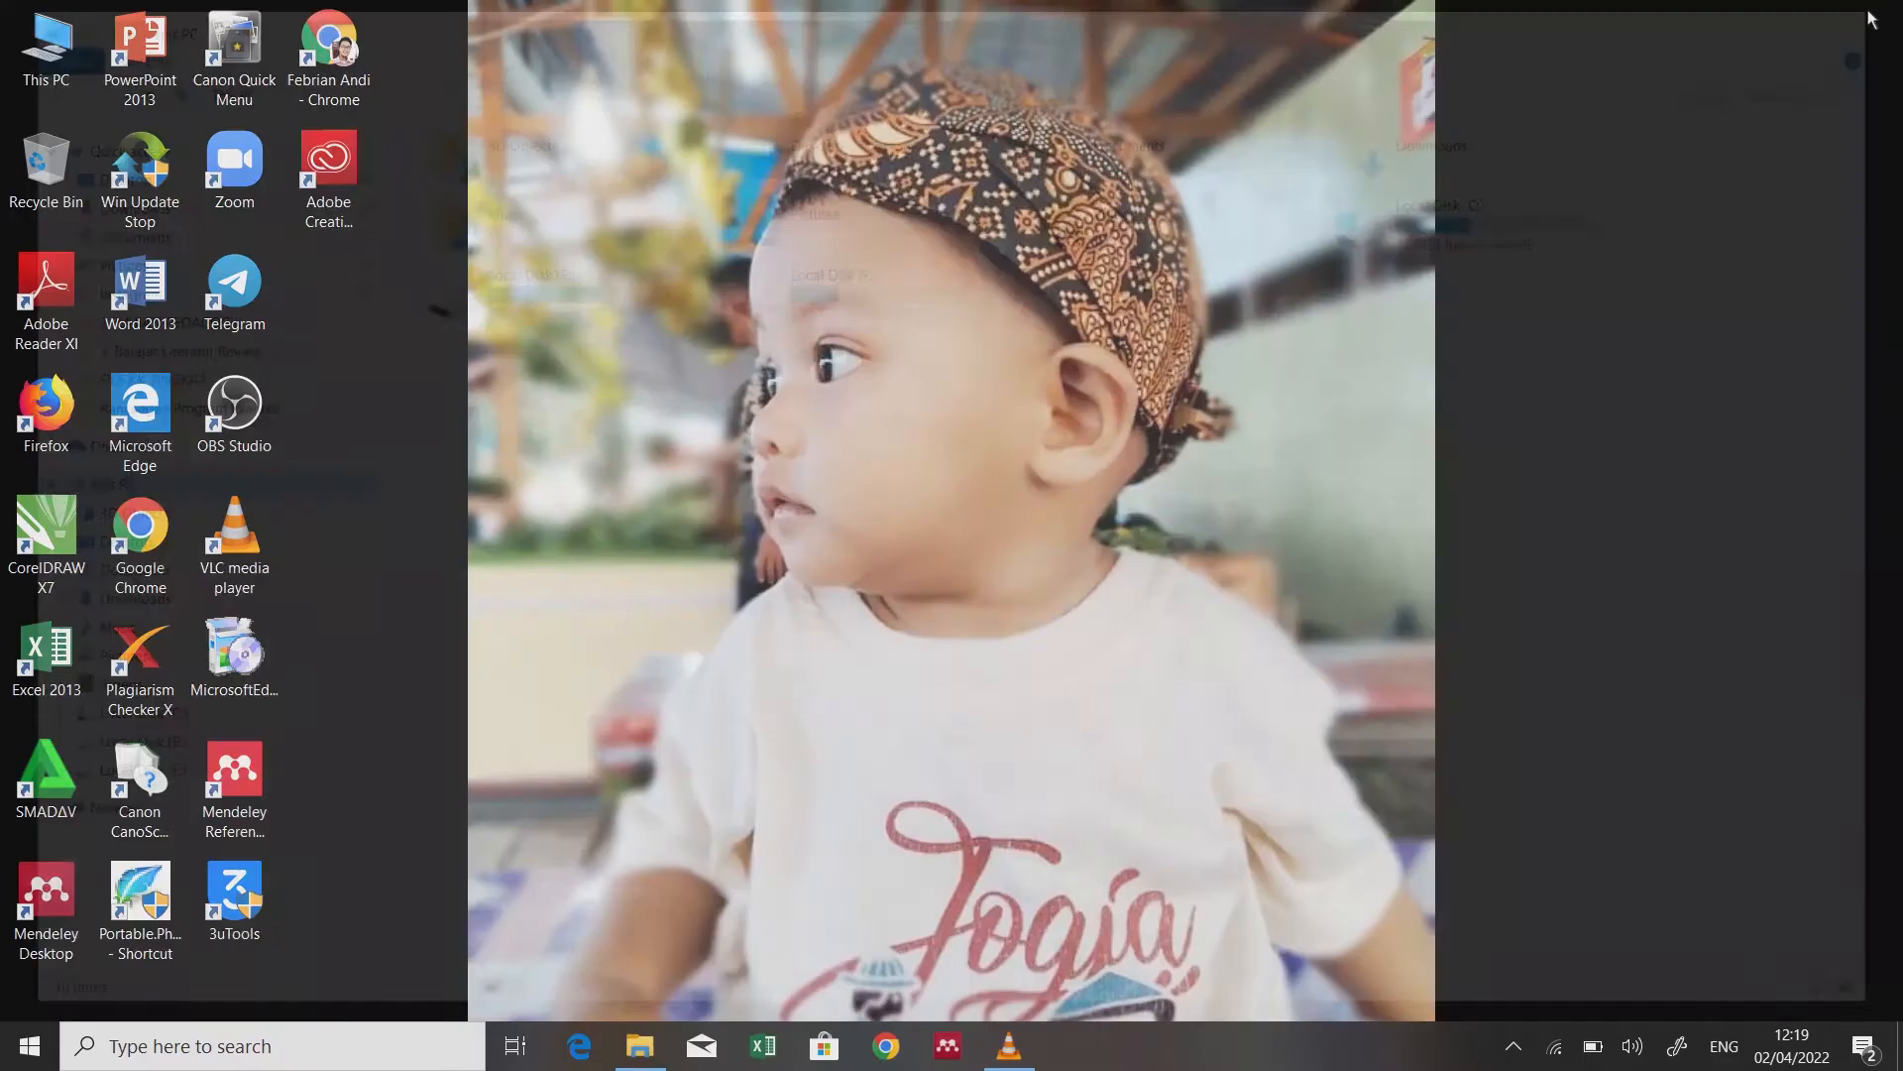
right_click(949, 300)
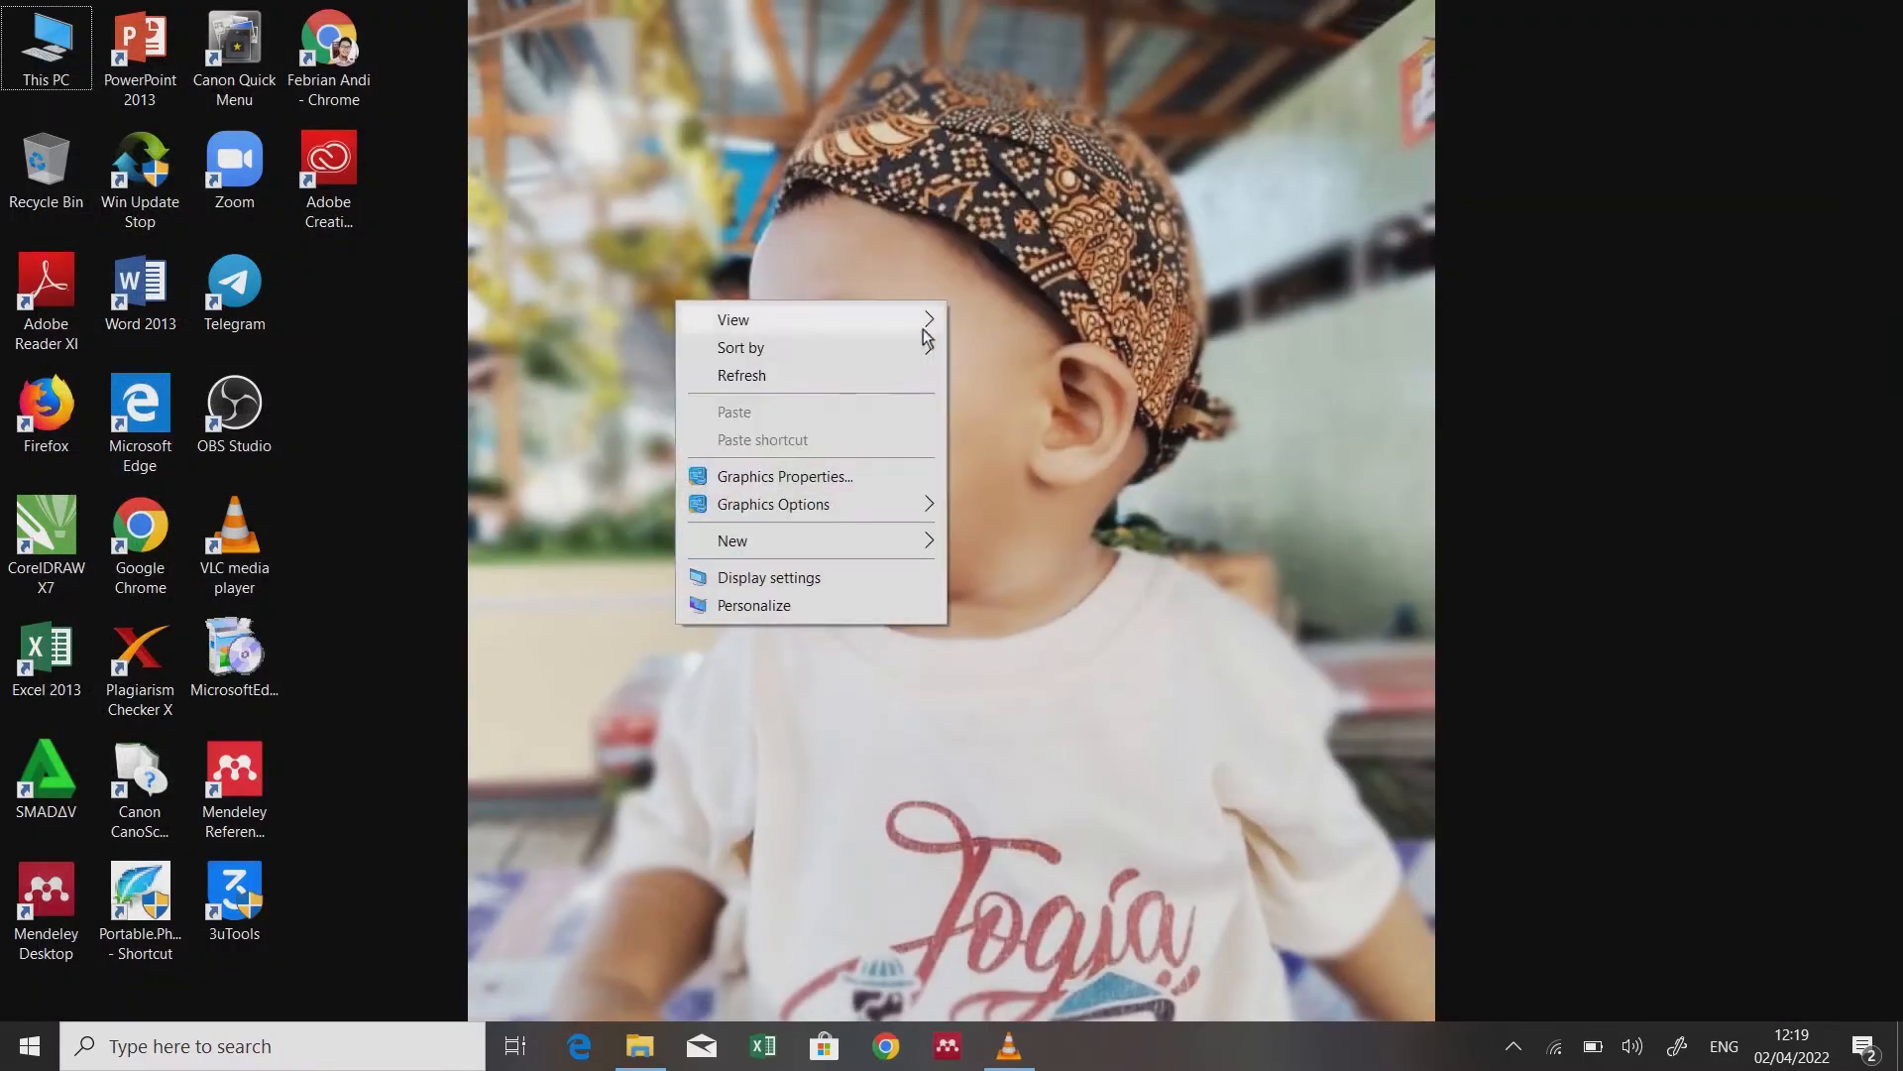
click(853, 379)
right_click(807, 277)
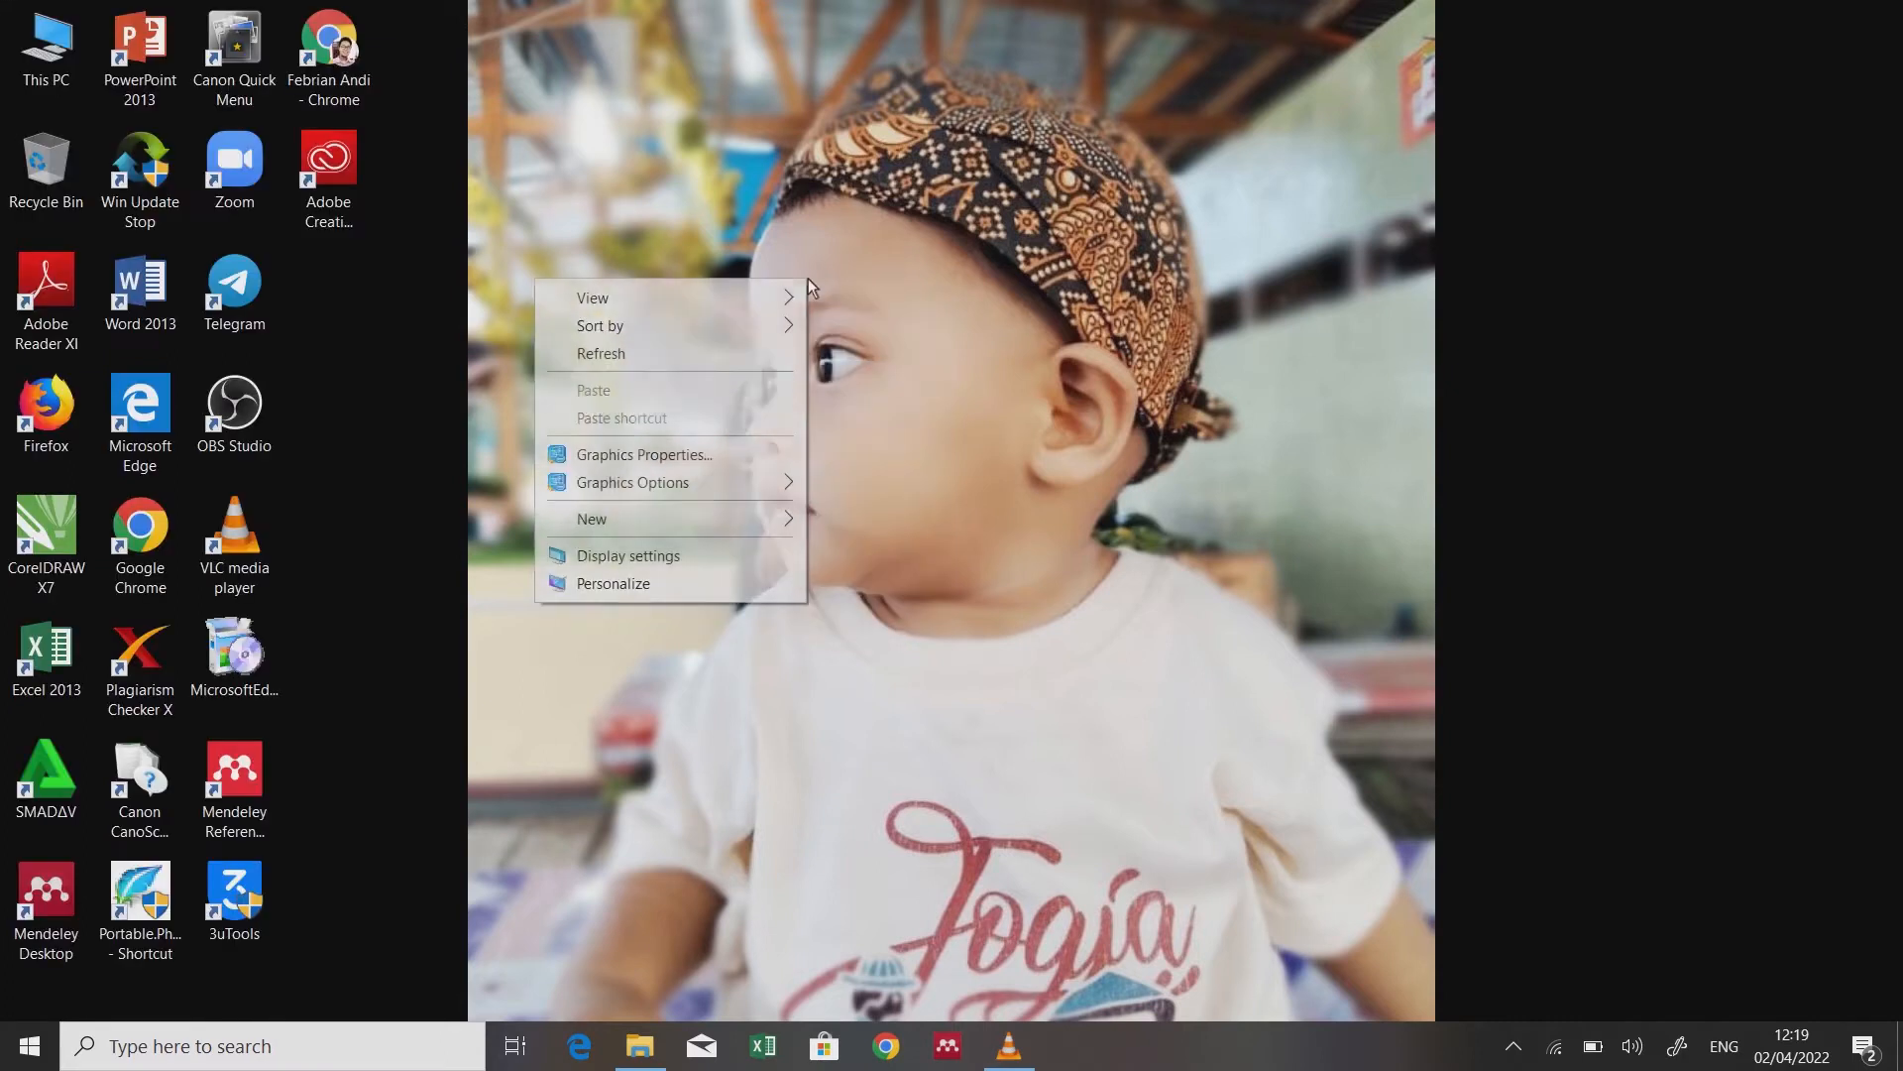
click(745, 351)
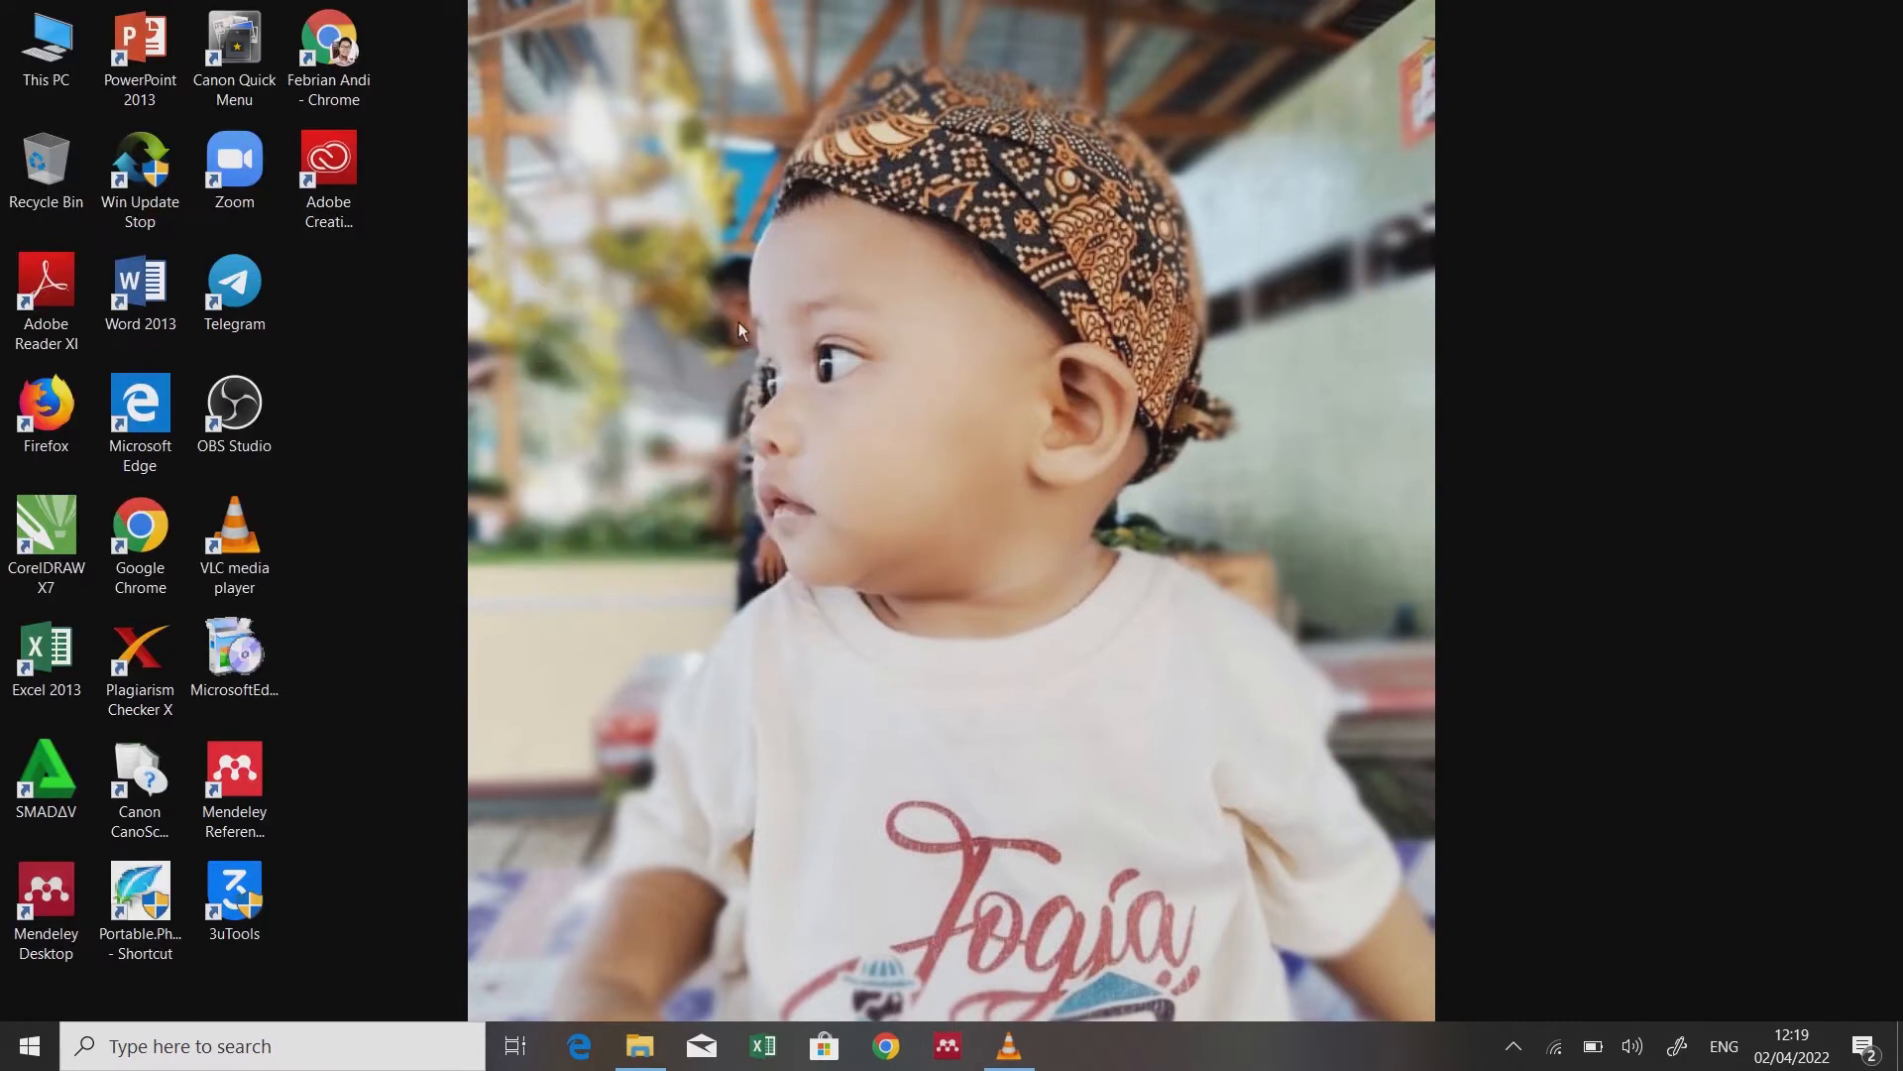
right_click(739, 323)
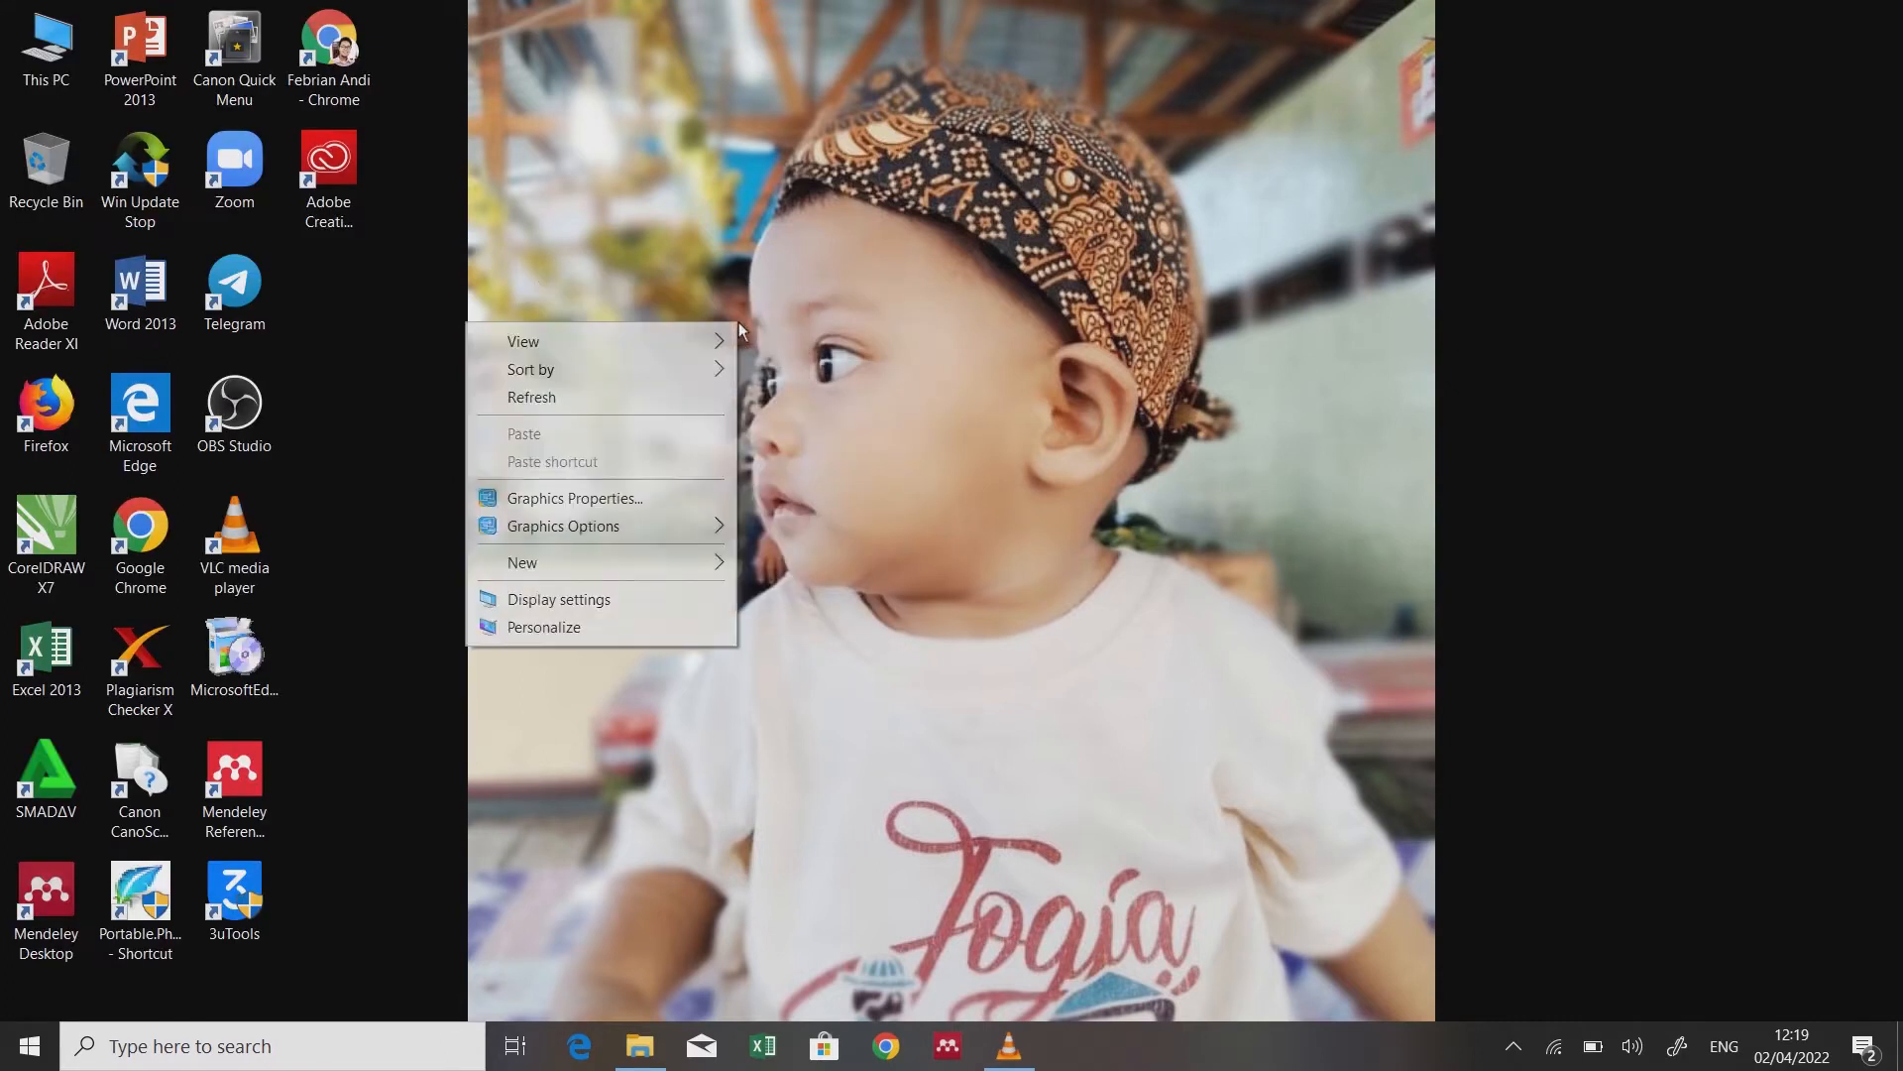
click(664, 401)
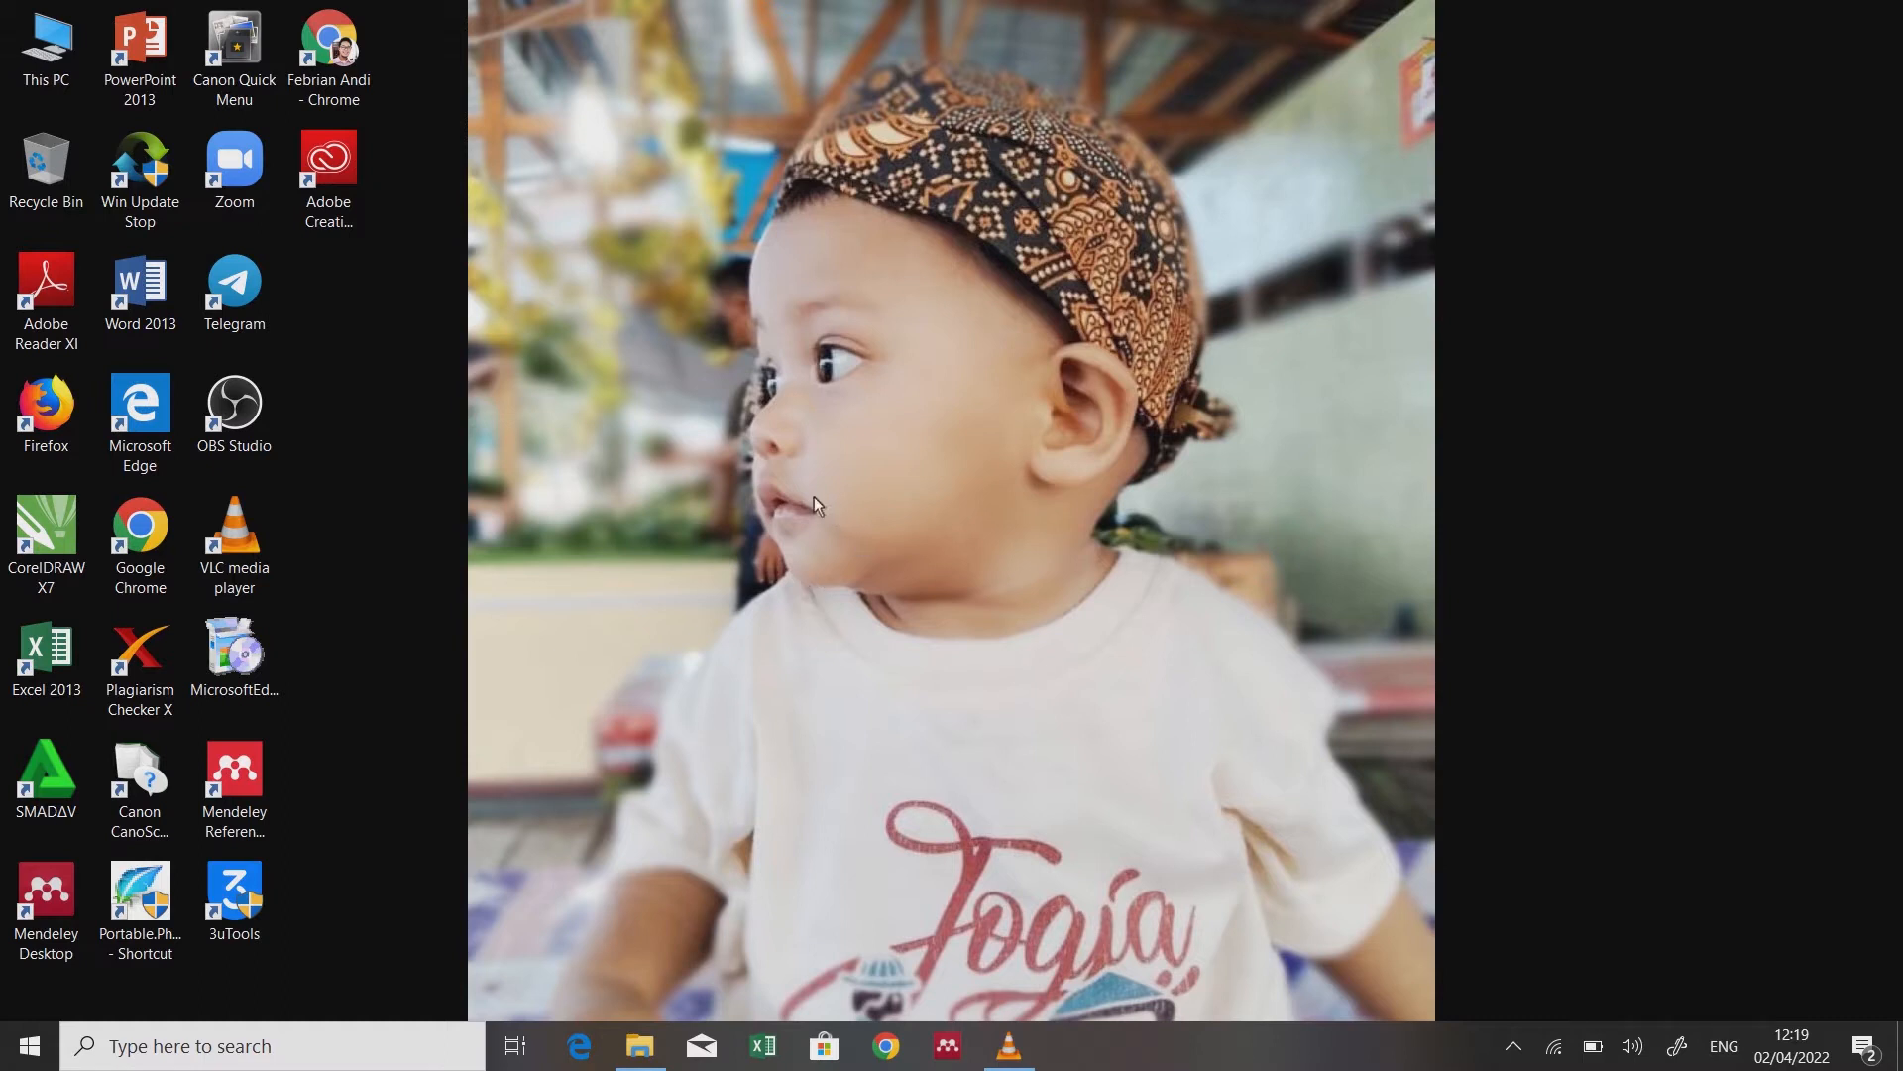
right_click(865, 361)
click(793, 444)
key(super)
click(940, 486)
right_click(821, 384)
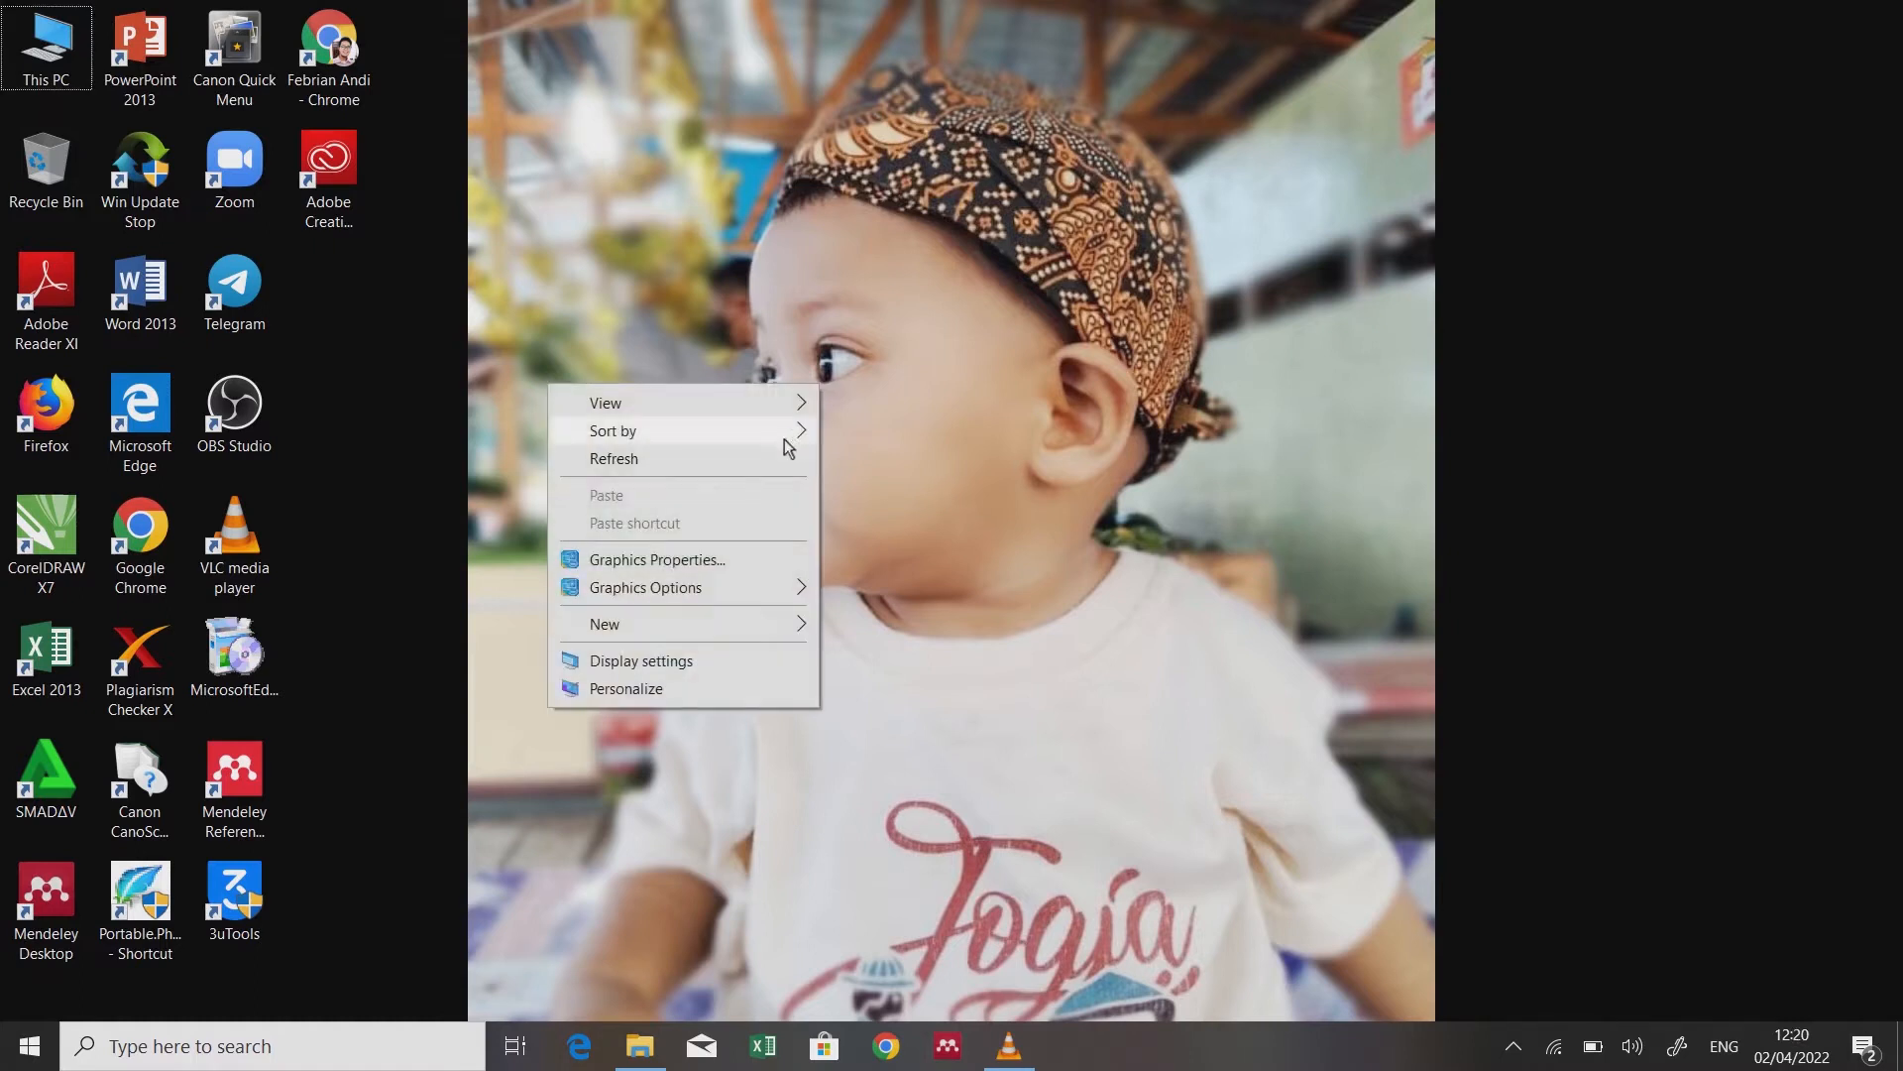
click(705, 461)
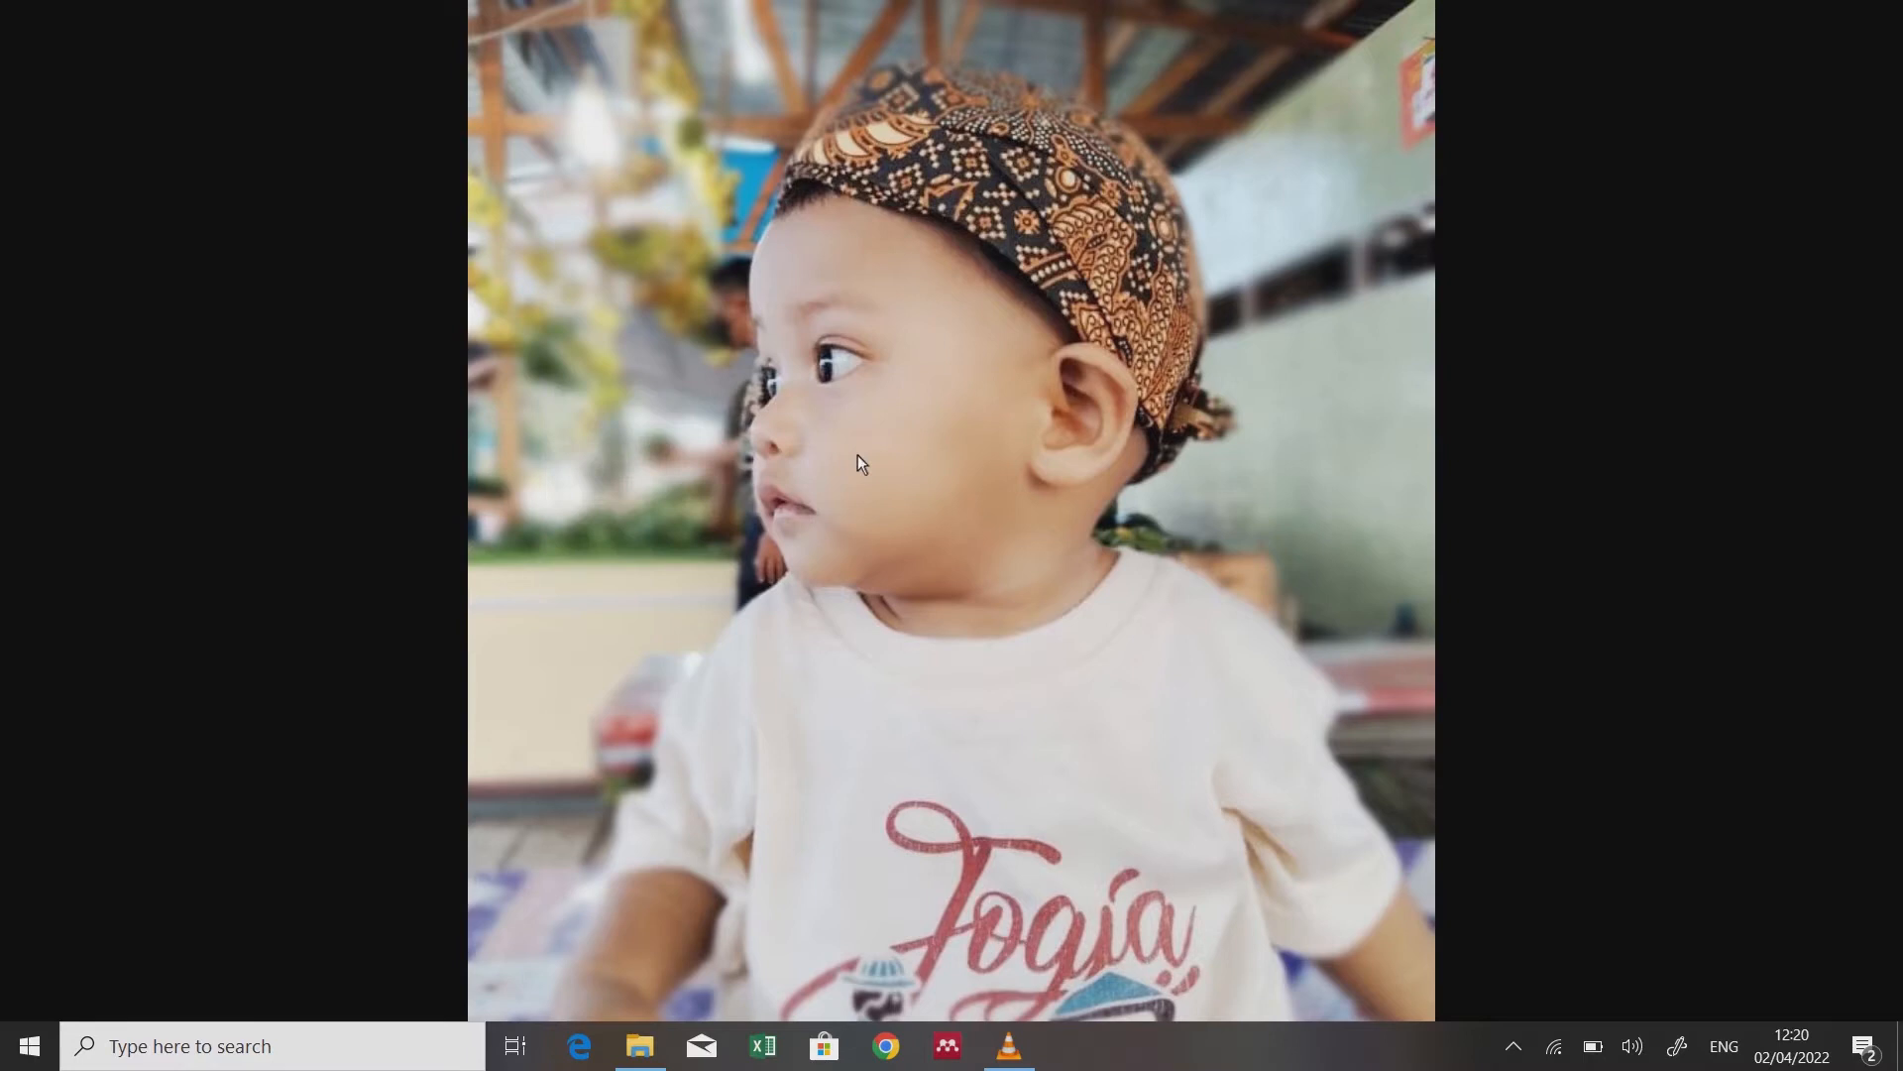
right_click(859, 455)
click(771, 539)
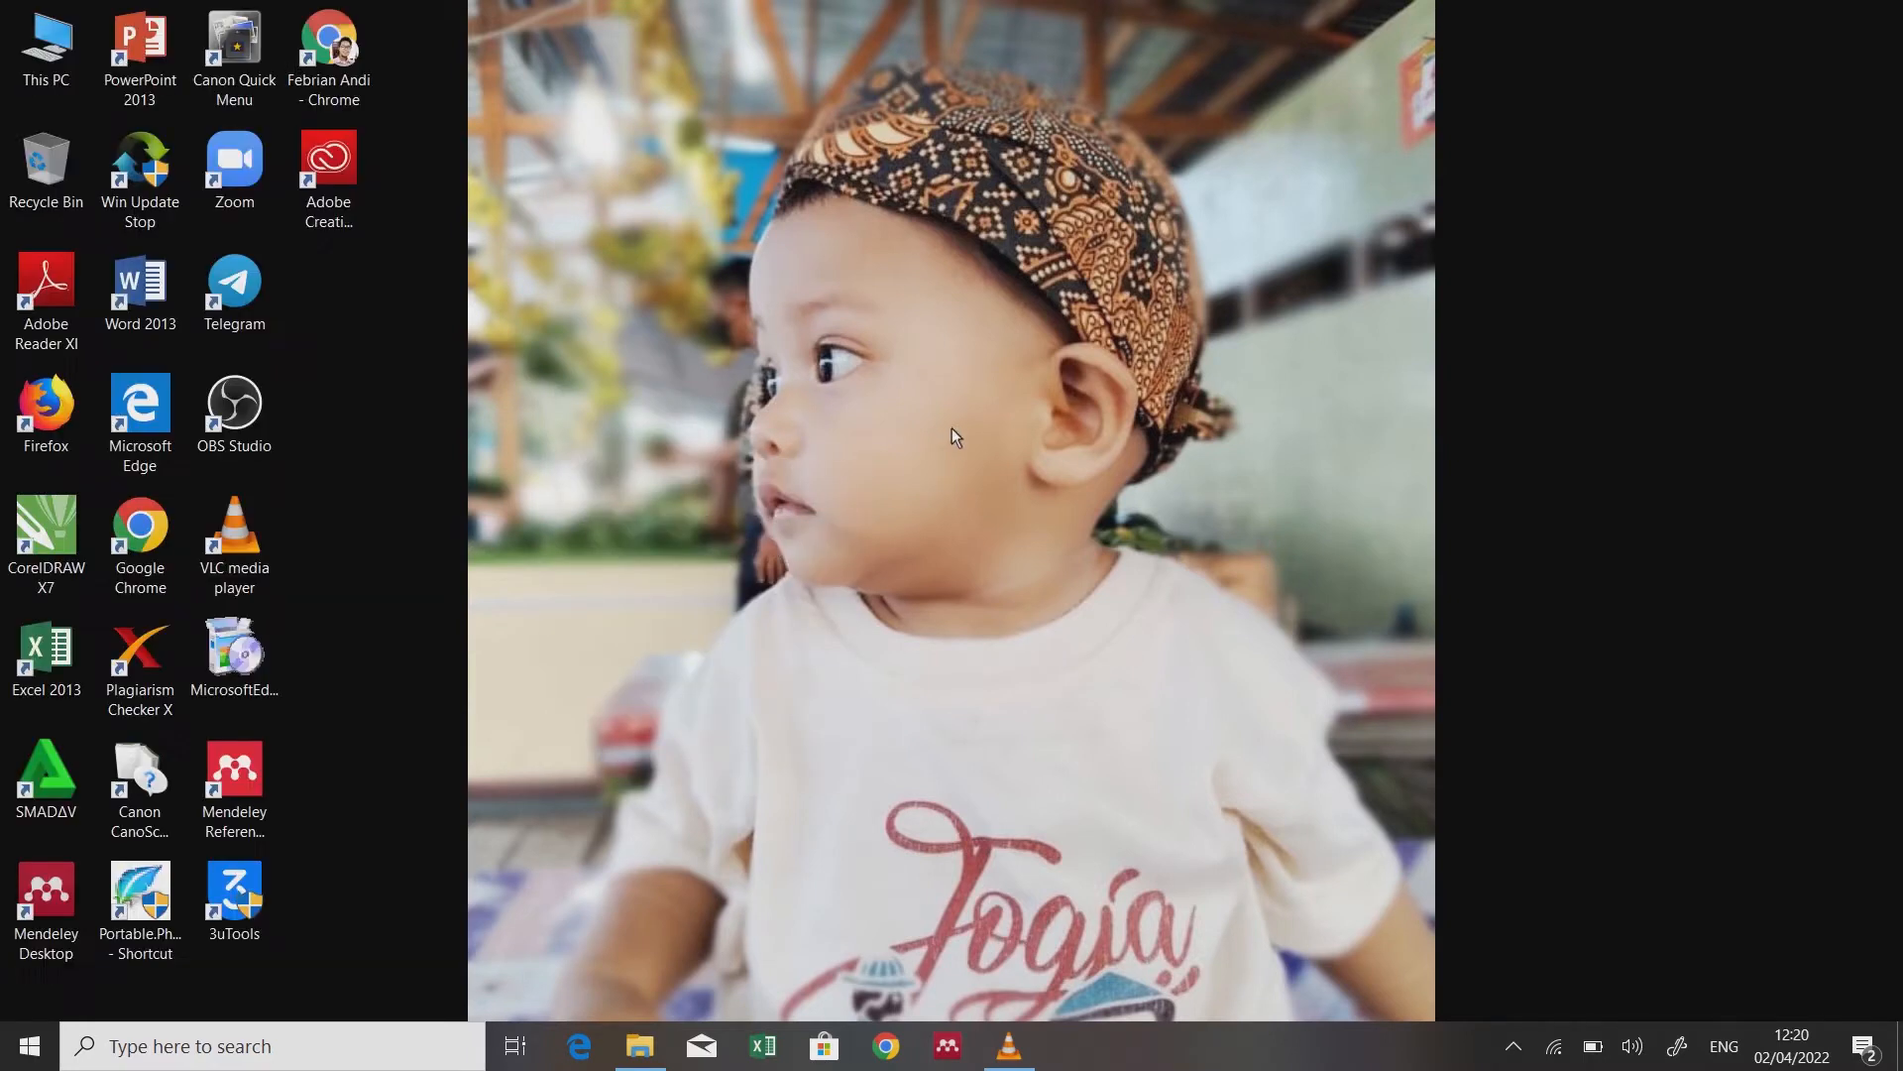
right_click(950, 424)
click(869, 503)
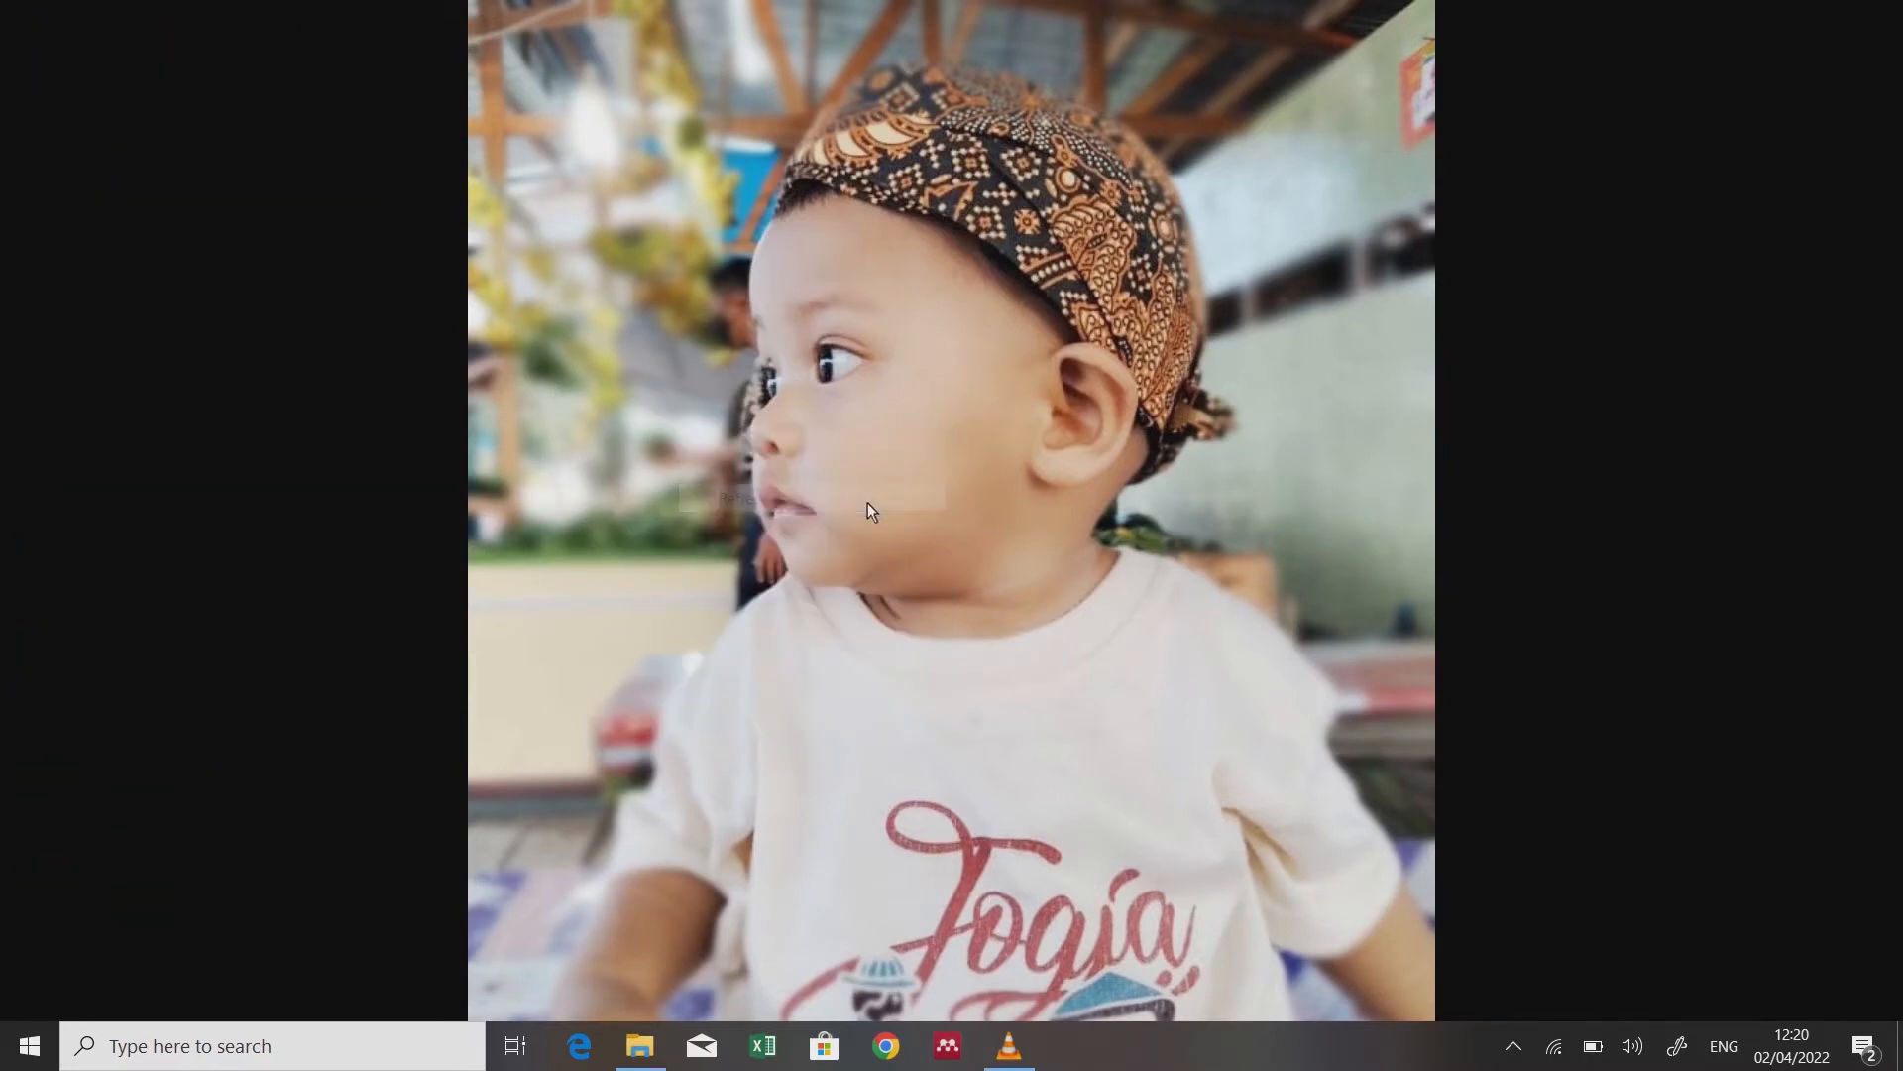
right_click(867, 503)
click(801, 576)
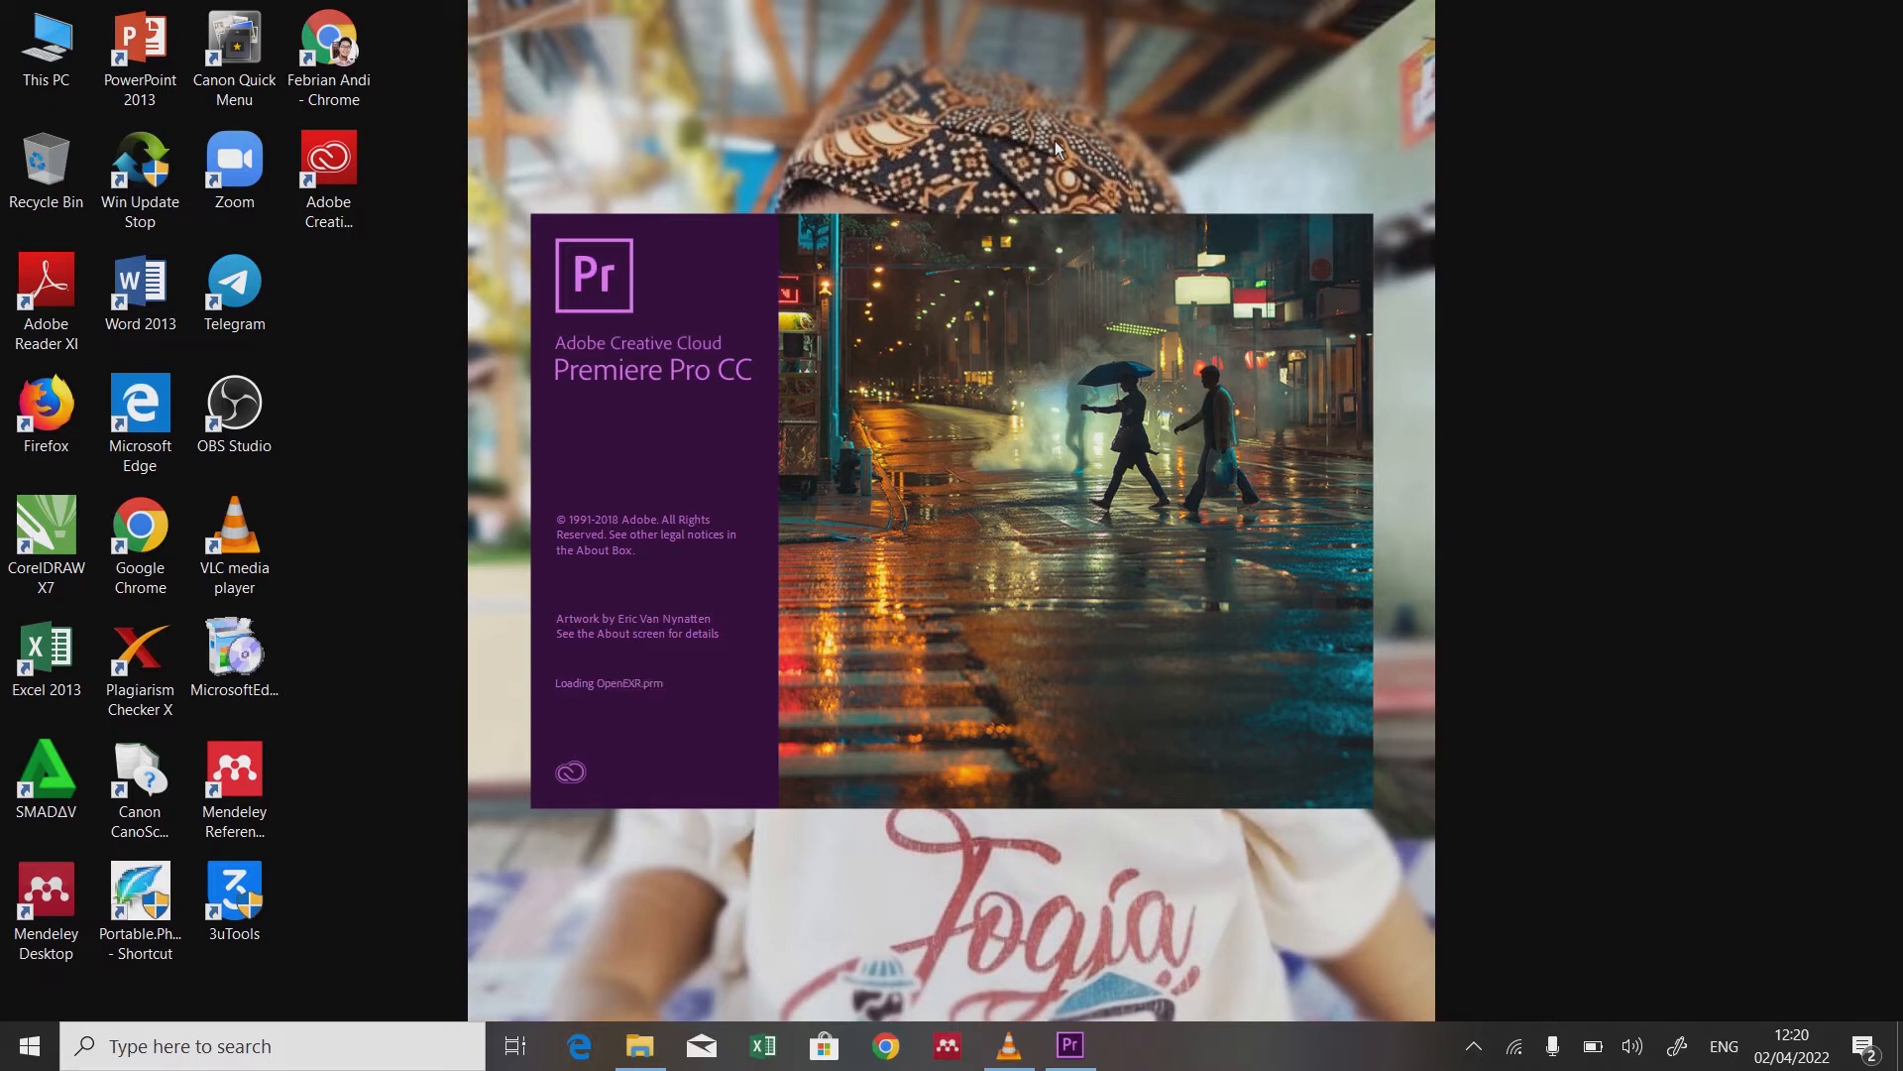
right_click(1444, 117)
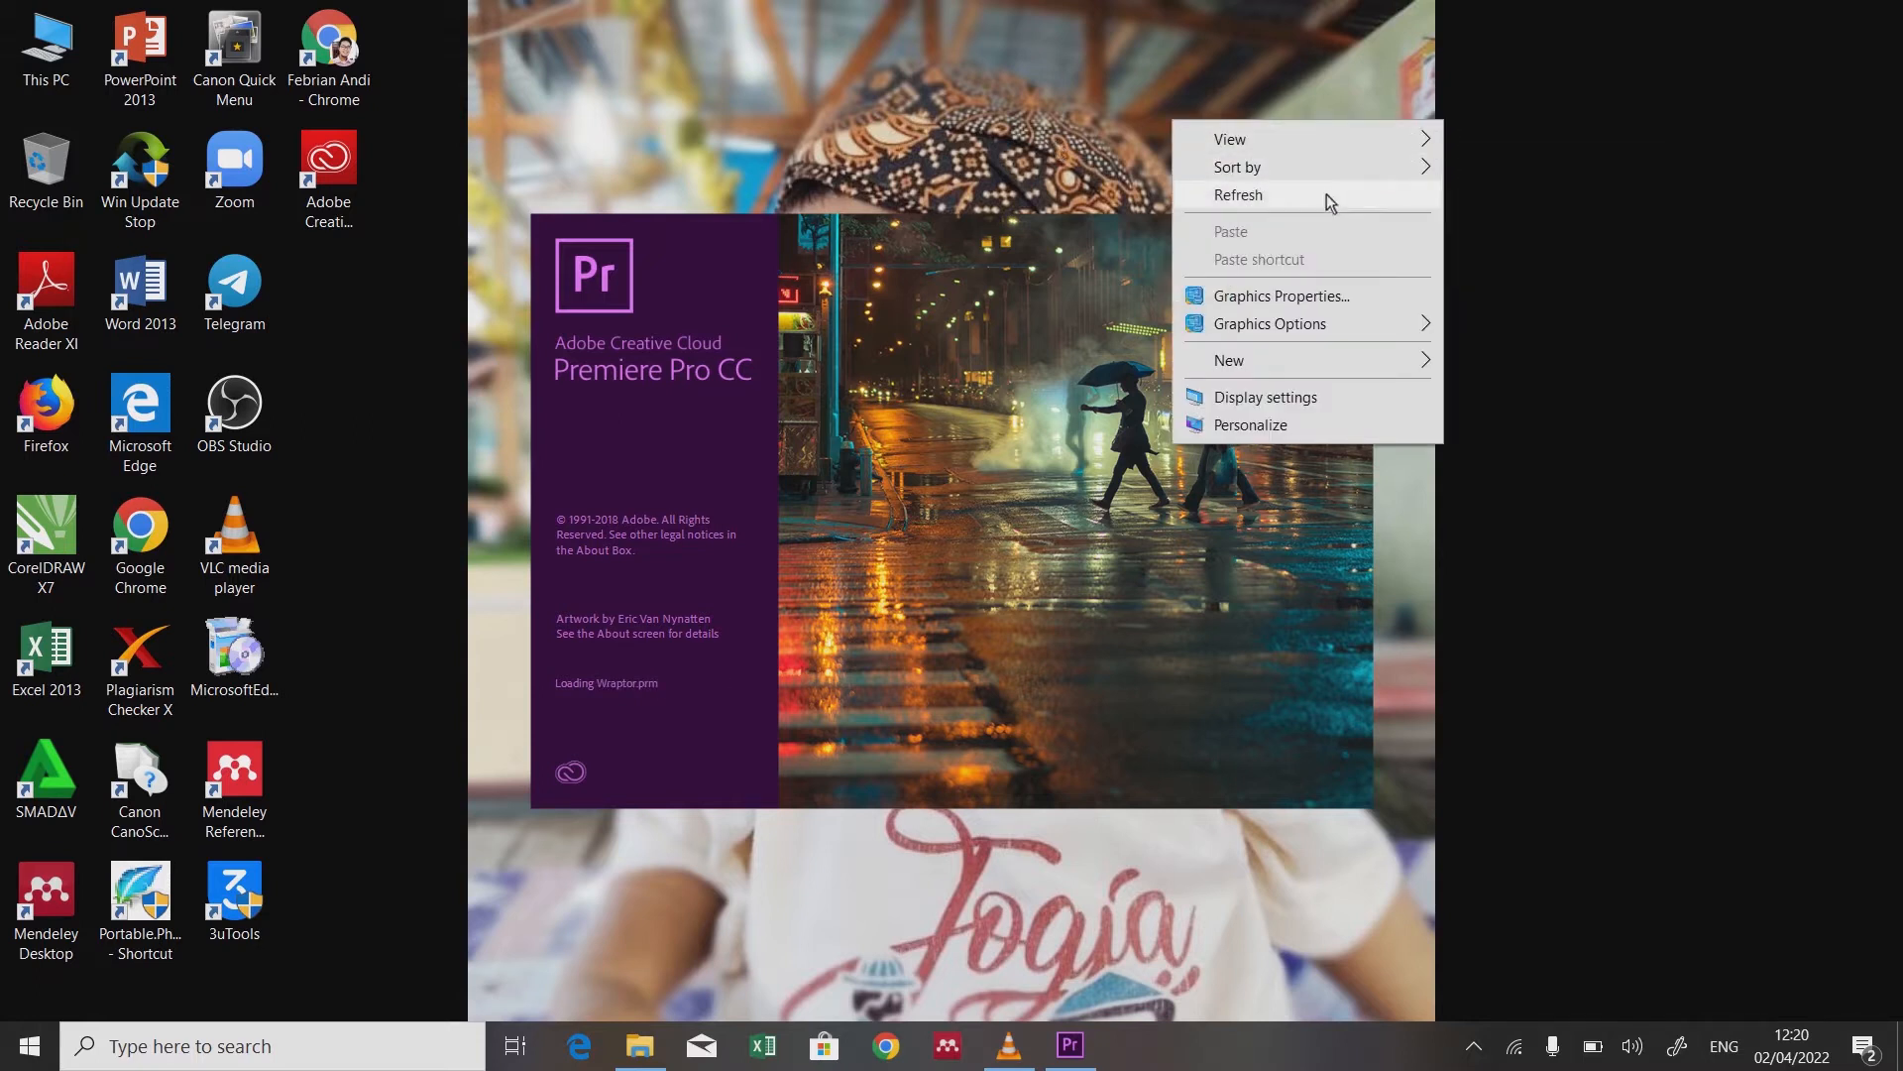
click(1326, 194)
right_click(1422, 203)
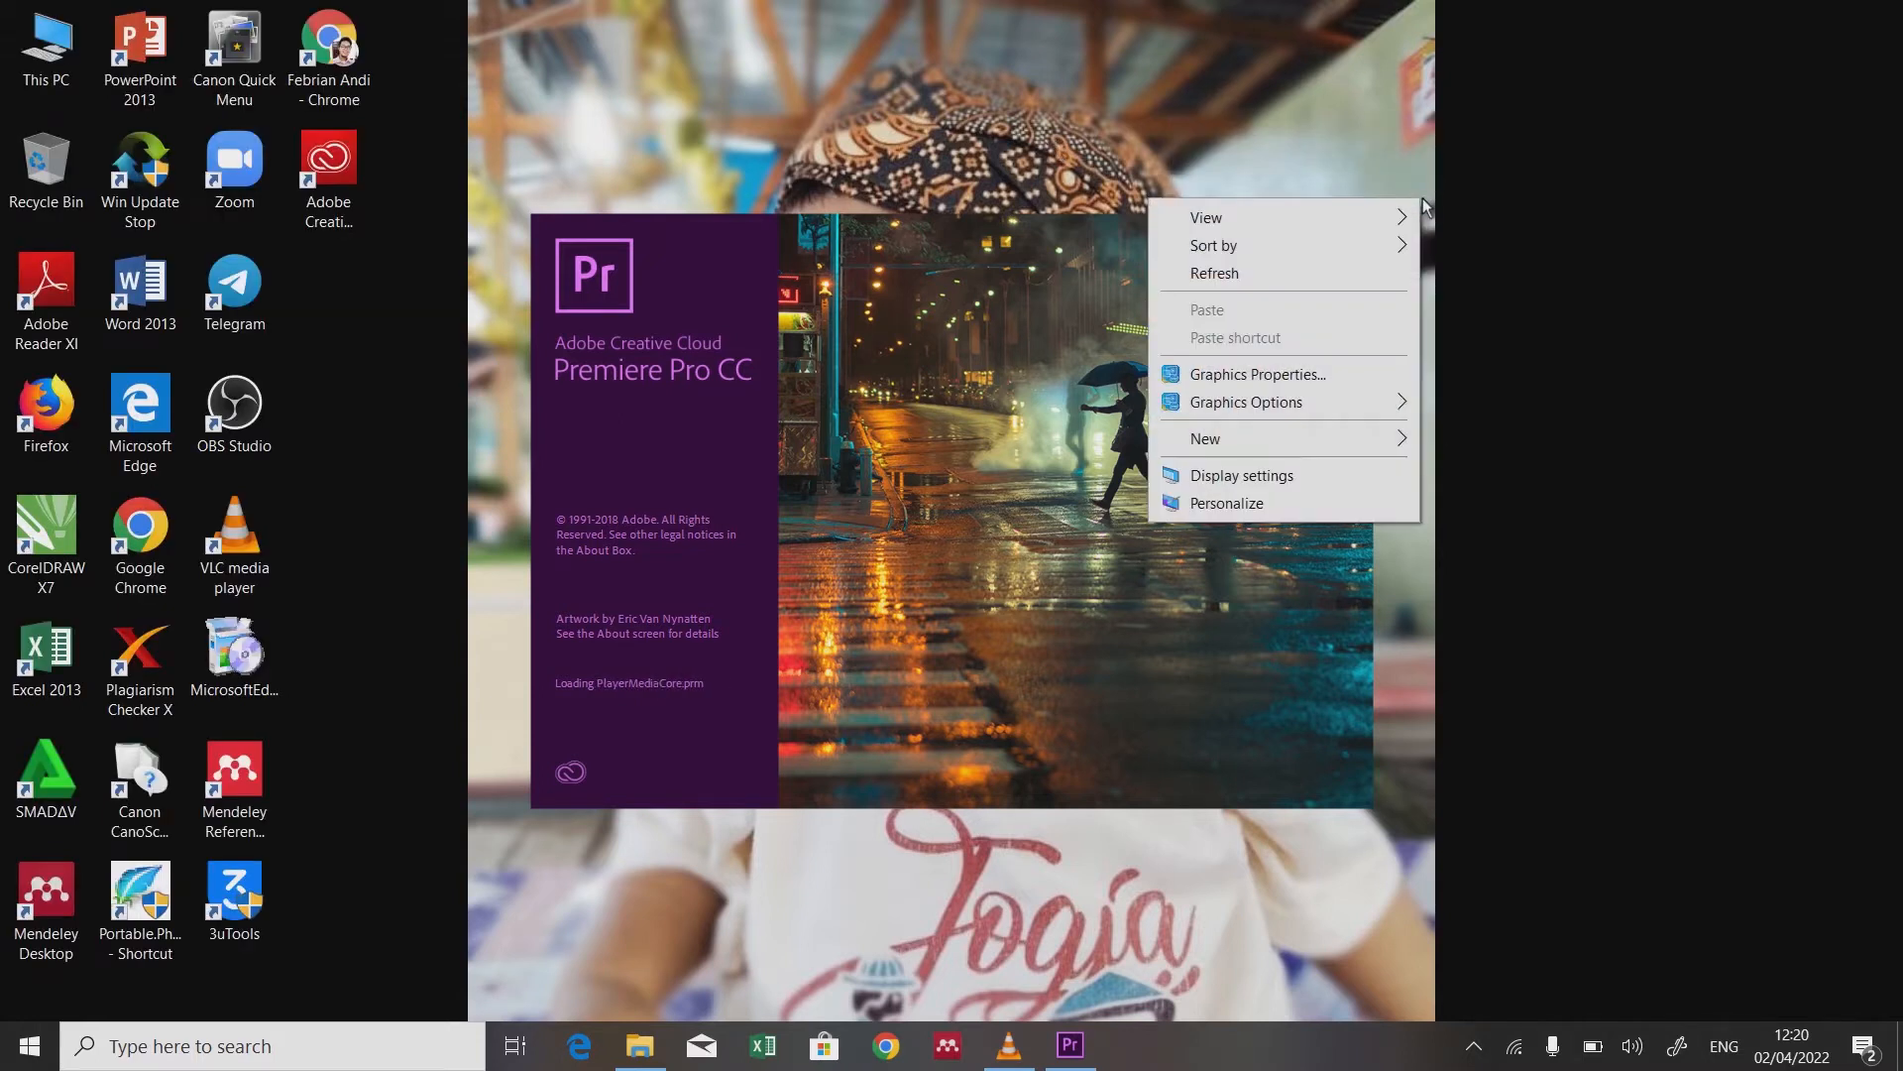
click(1338, 272)
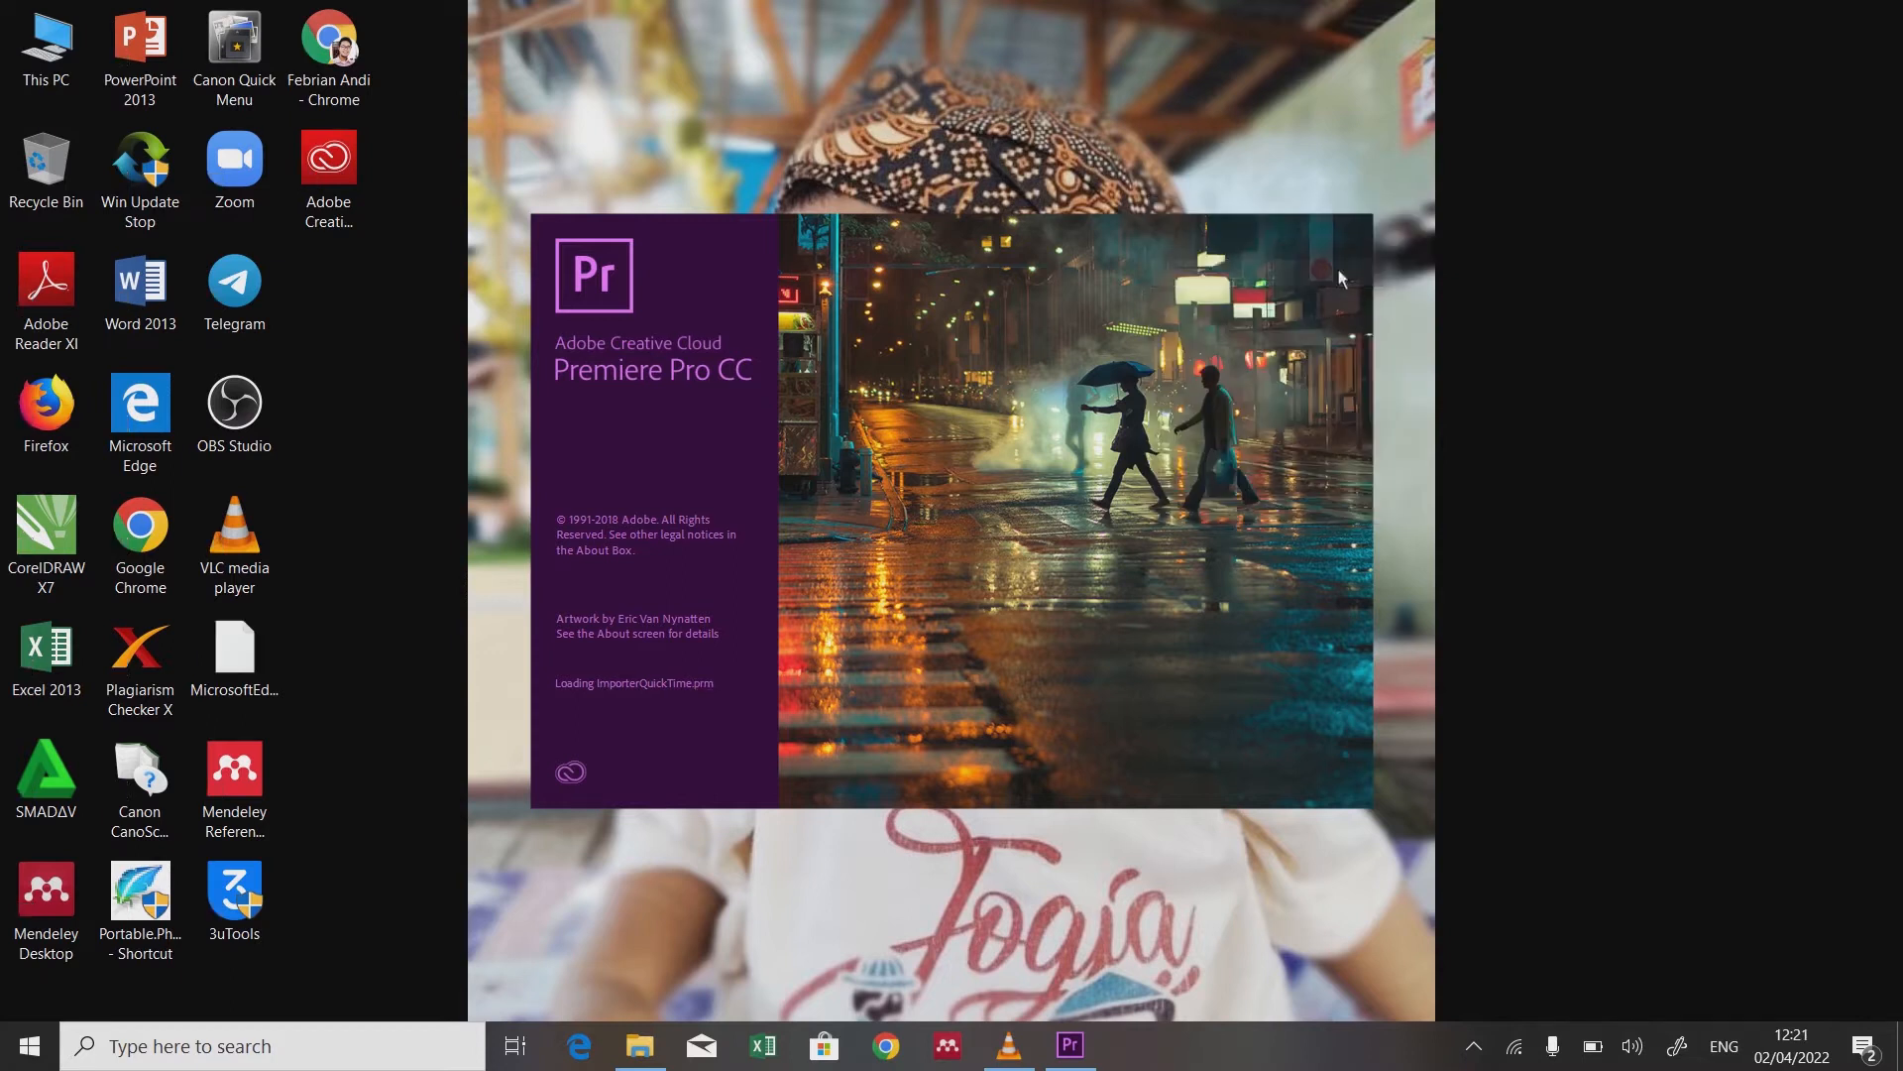
right_click(1438, 105)
click(1360, 185)
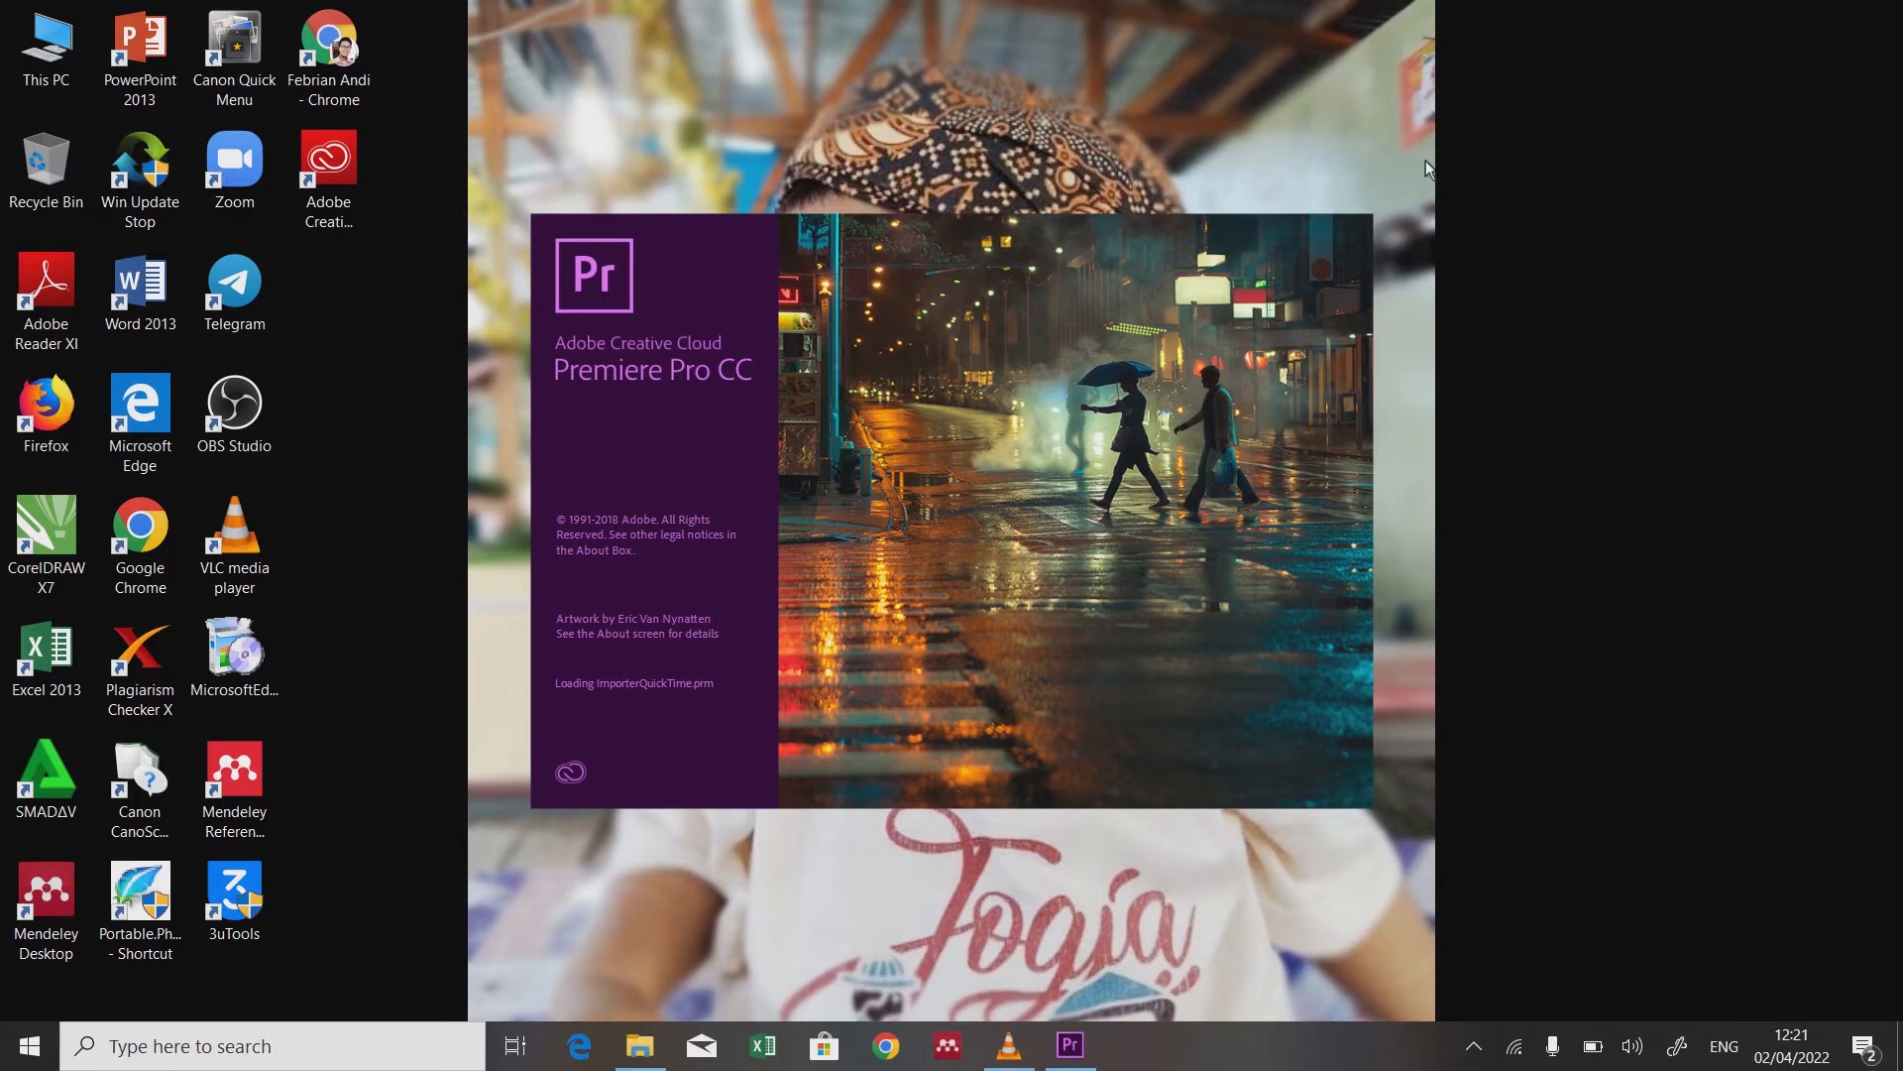
right_click(1406, 138)
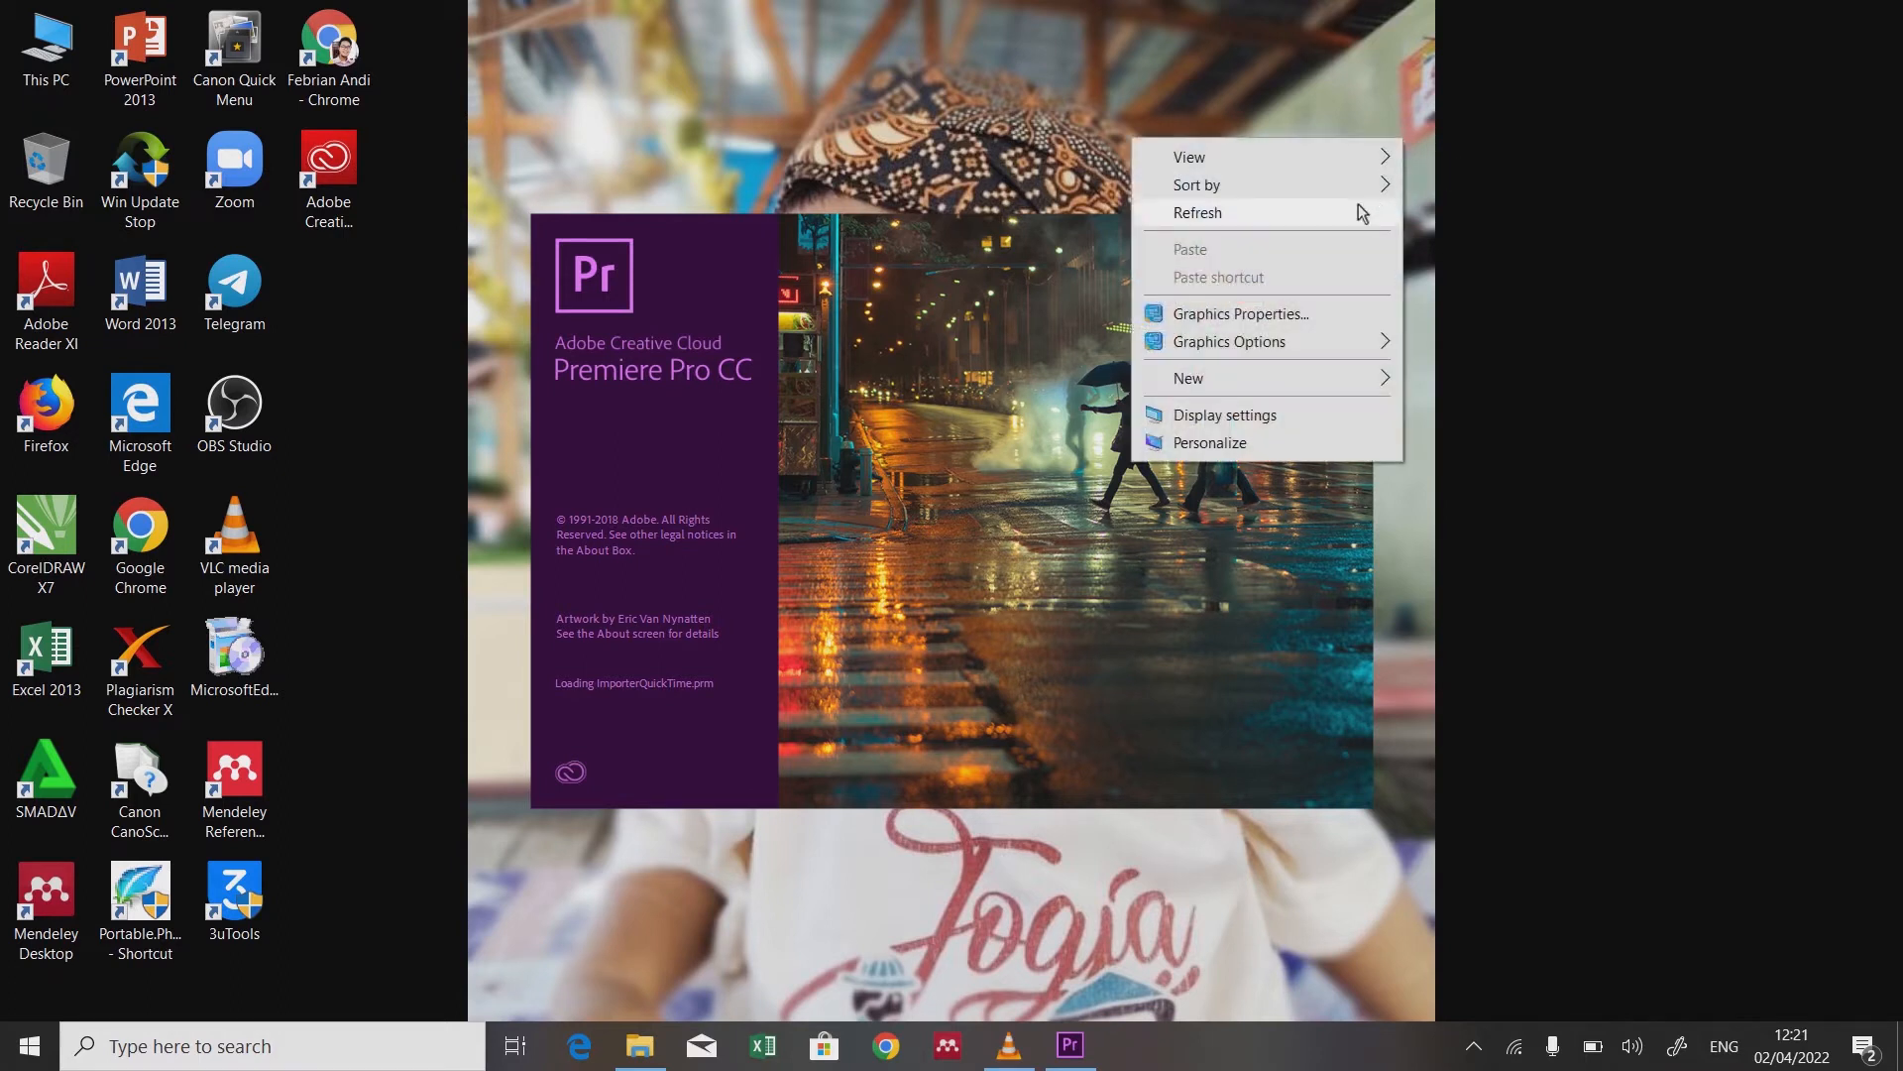
click(1352, 215)
right_click(1400, 169)
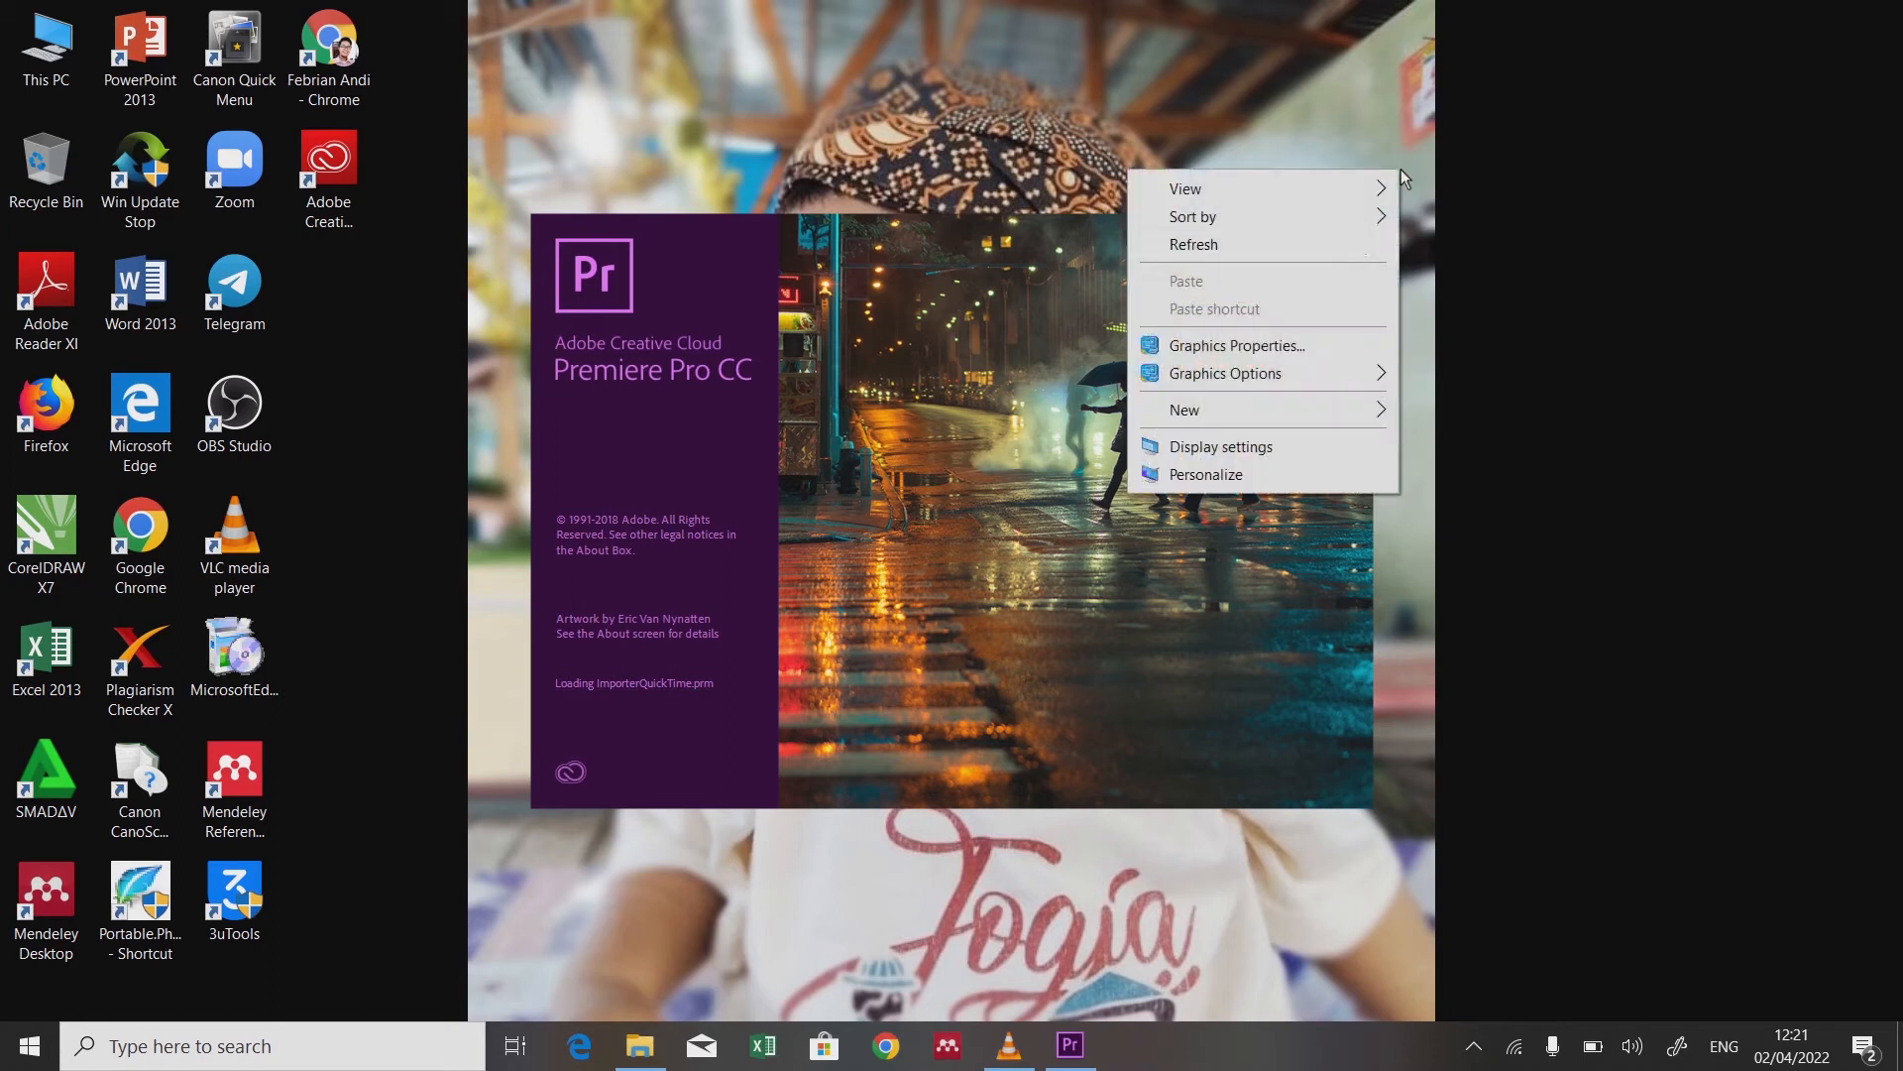
click(1357, 241)
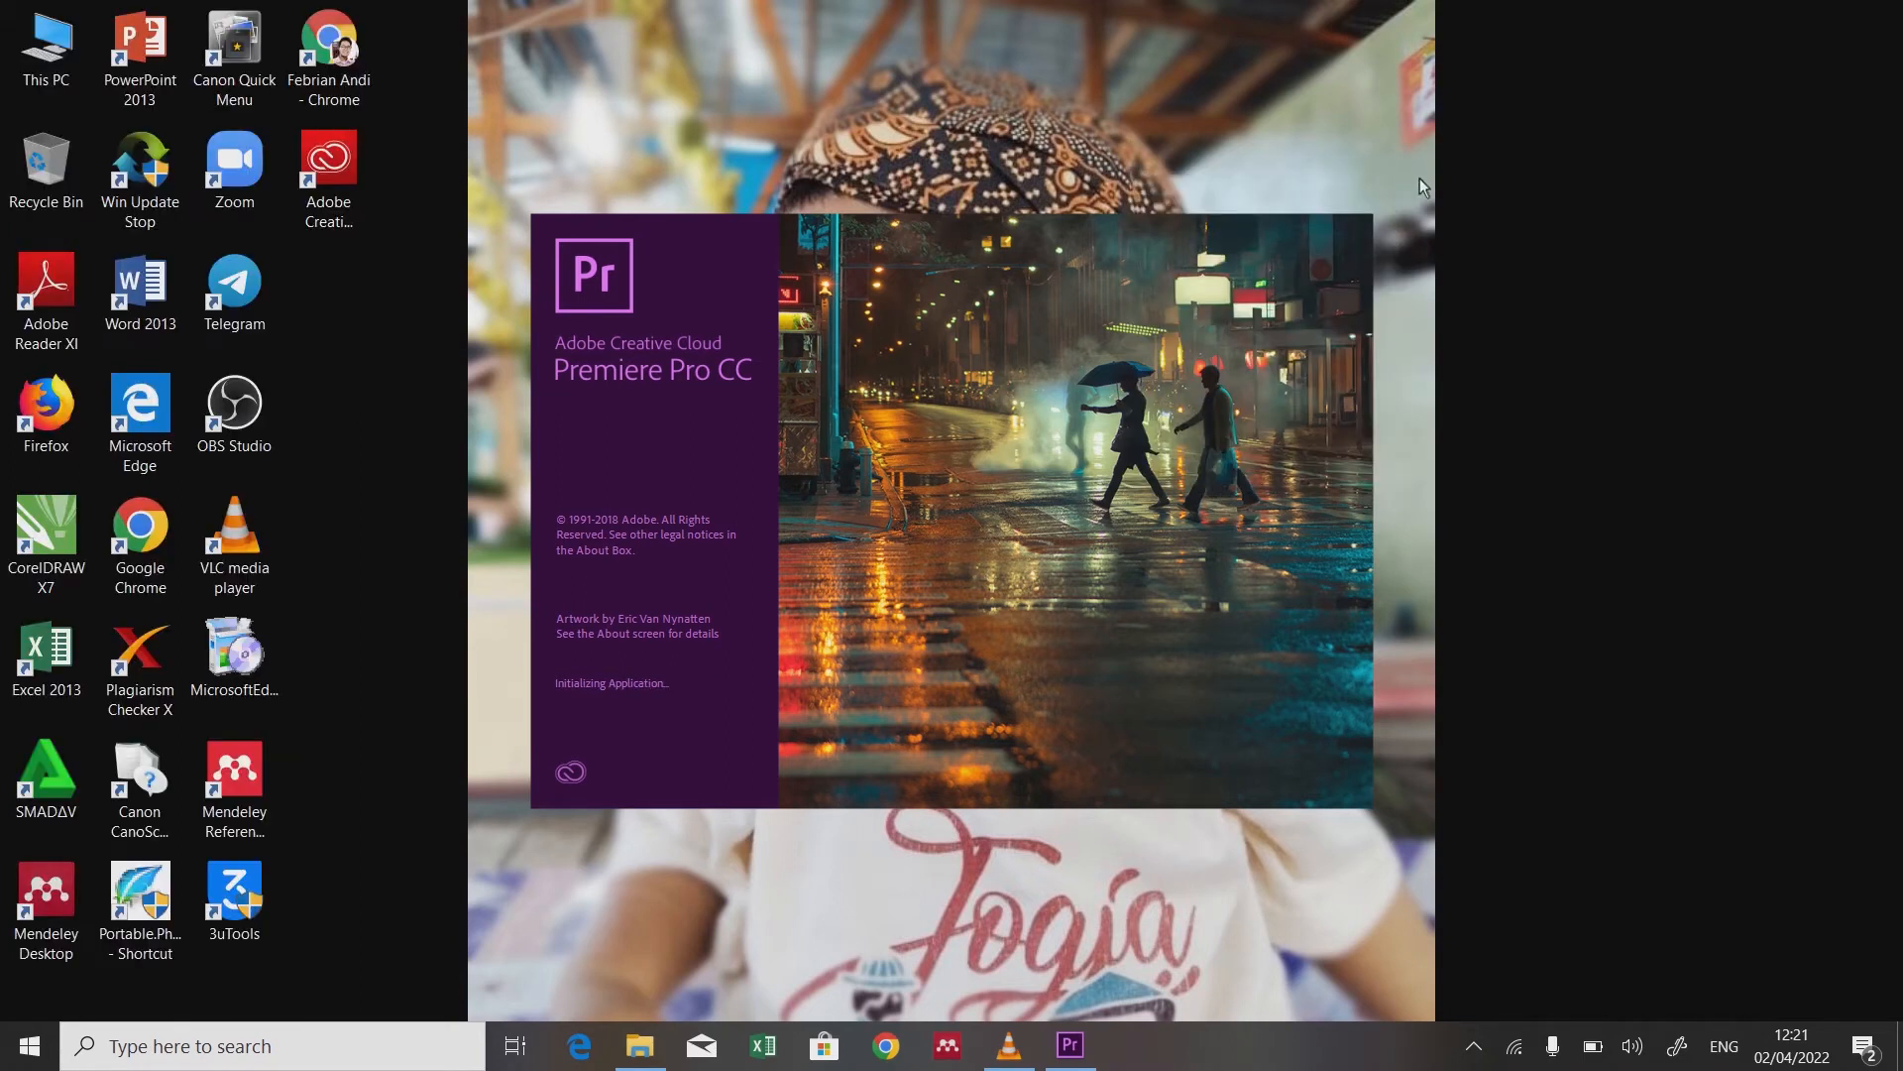
right_click(1419, 179)
click(1364, 255)
right_click(1413, 182)
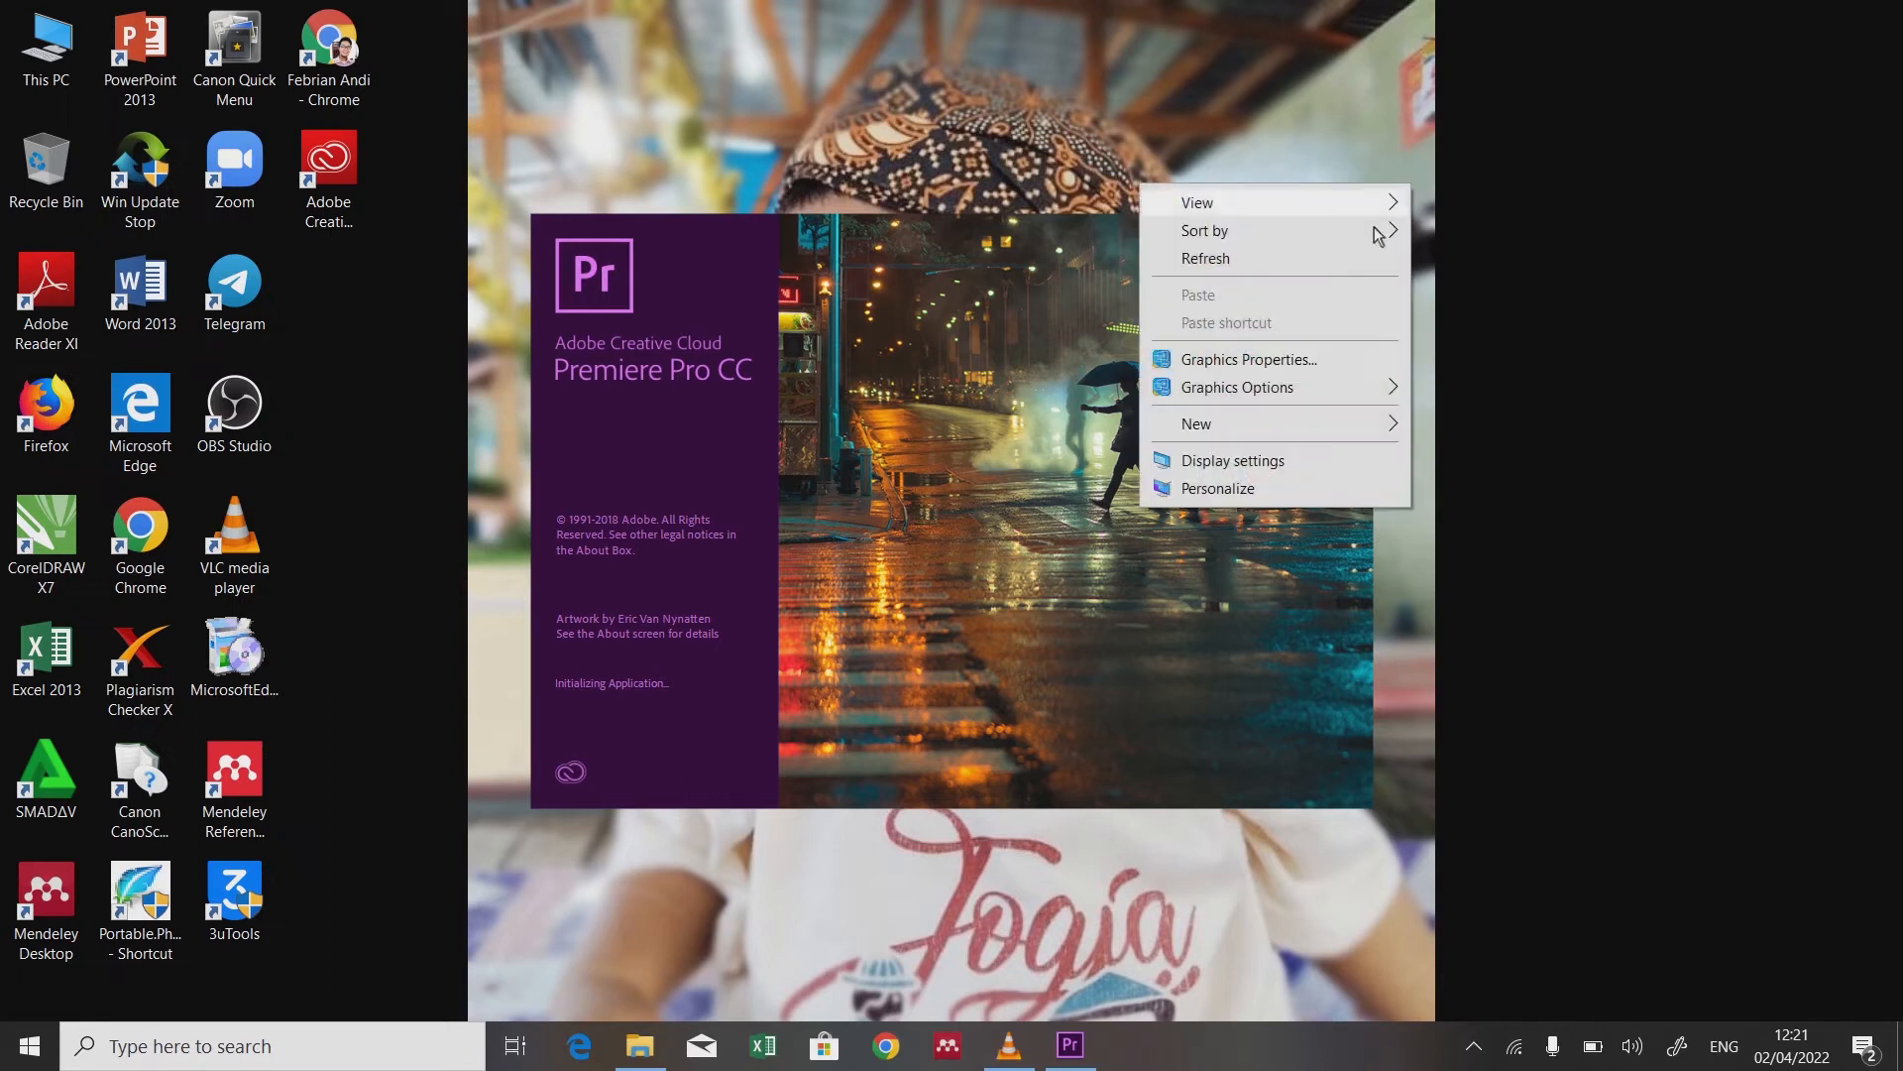
click(1342, 258)
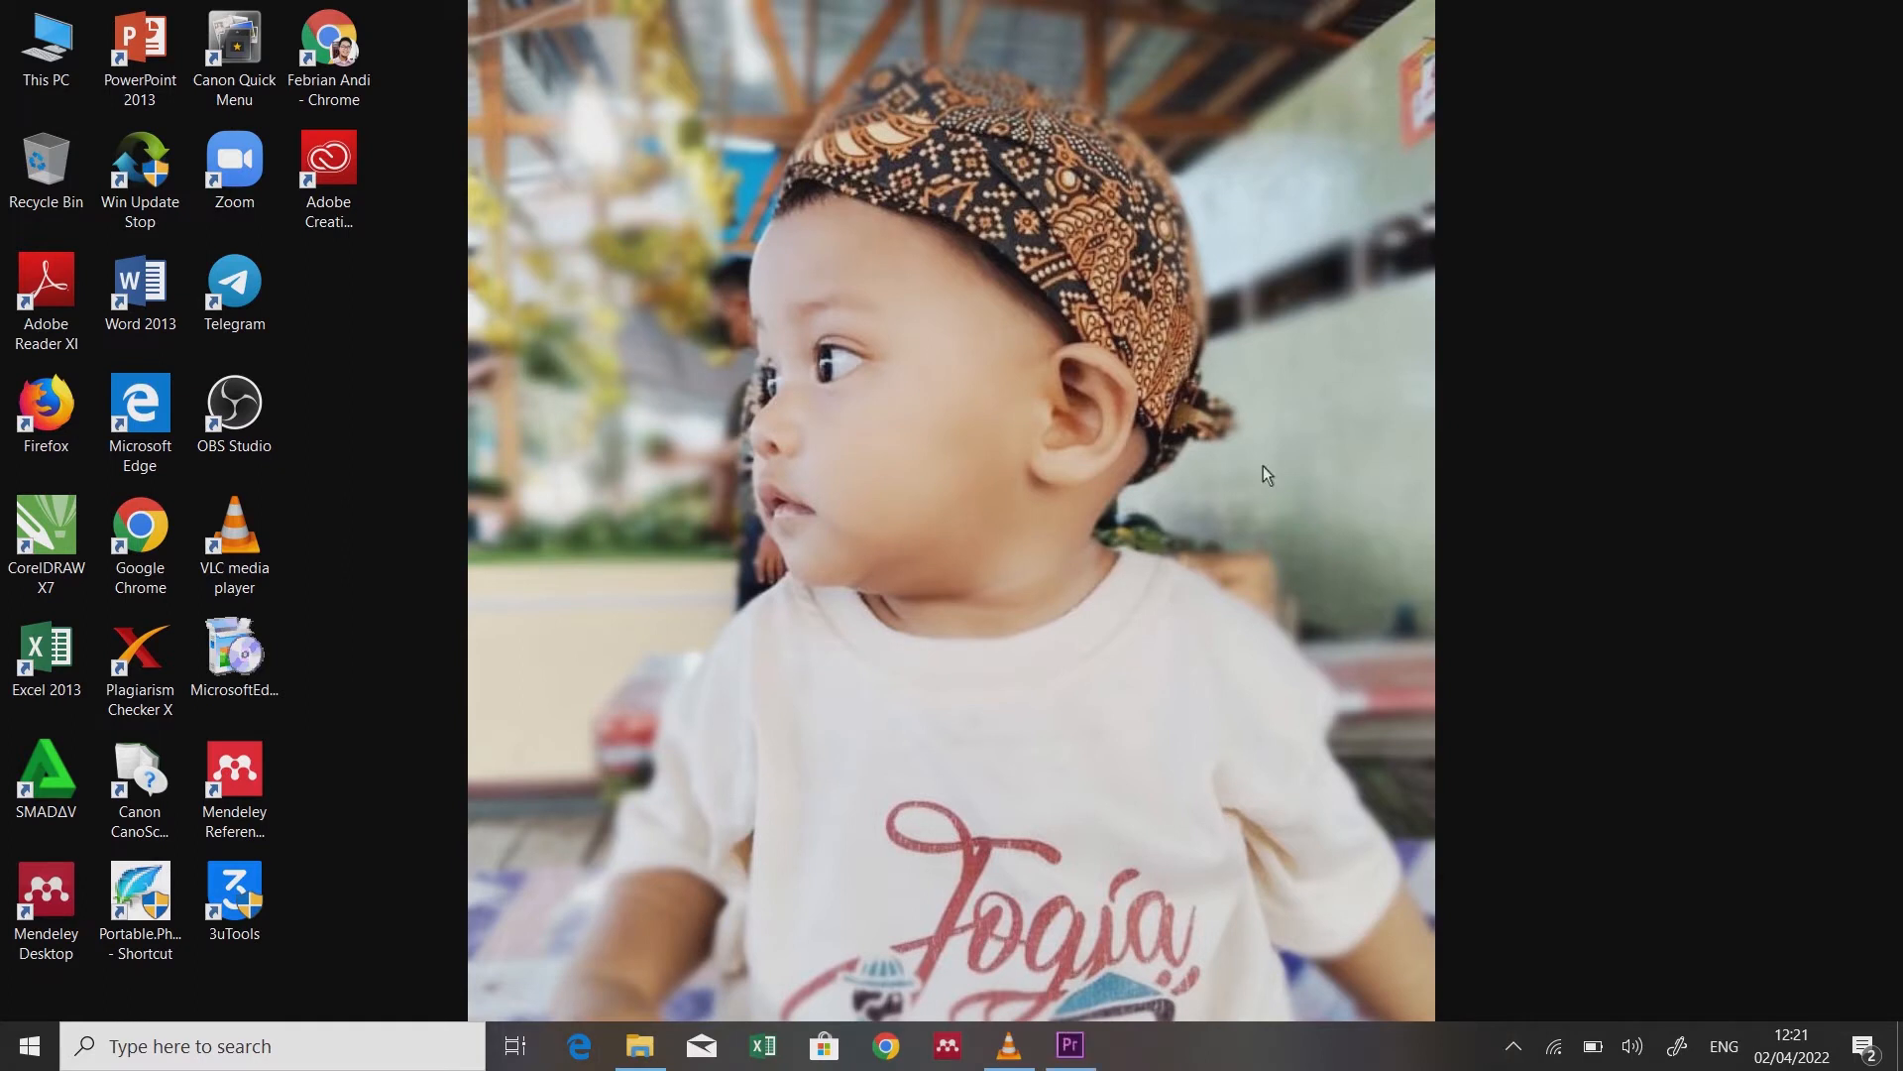
right_click(916, 254)
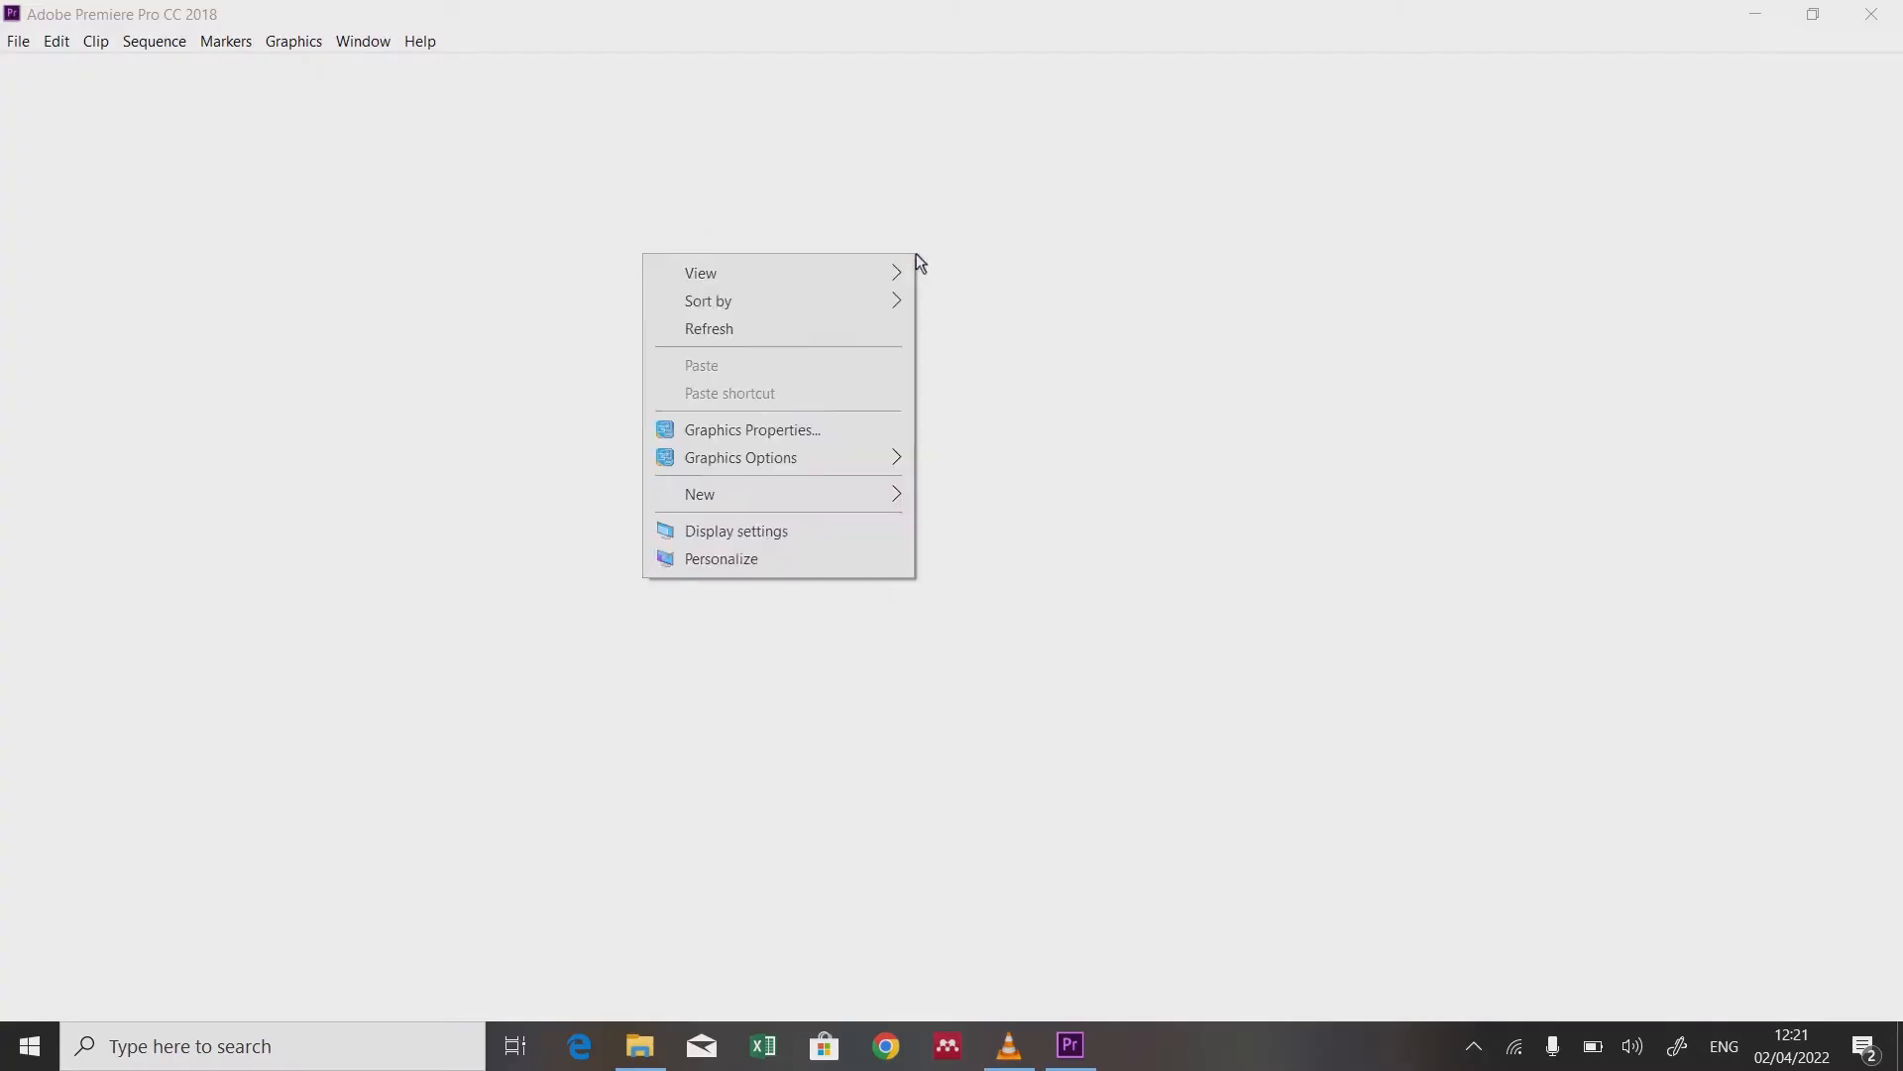
click(827, 325)
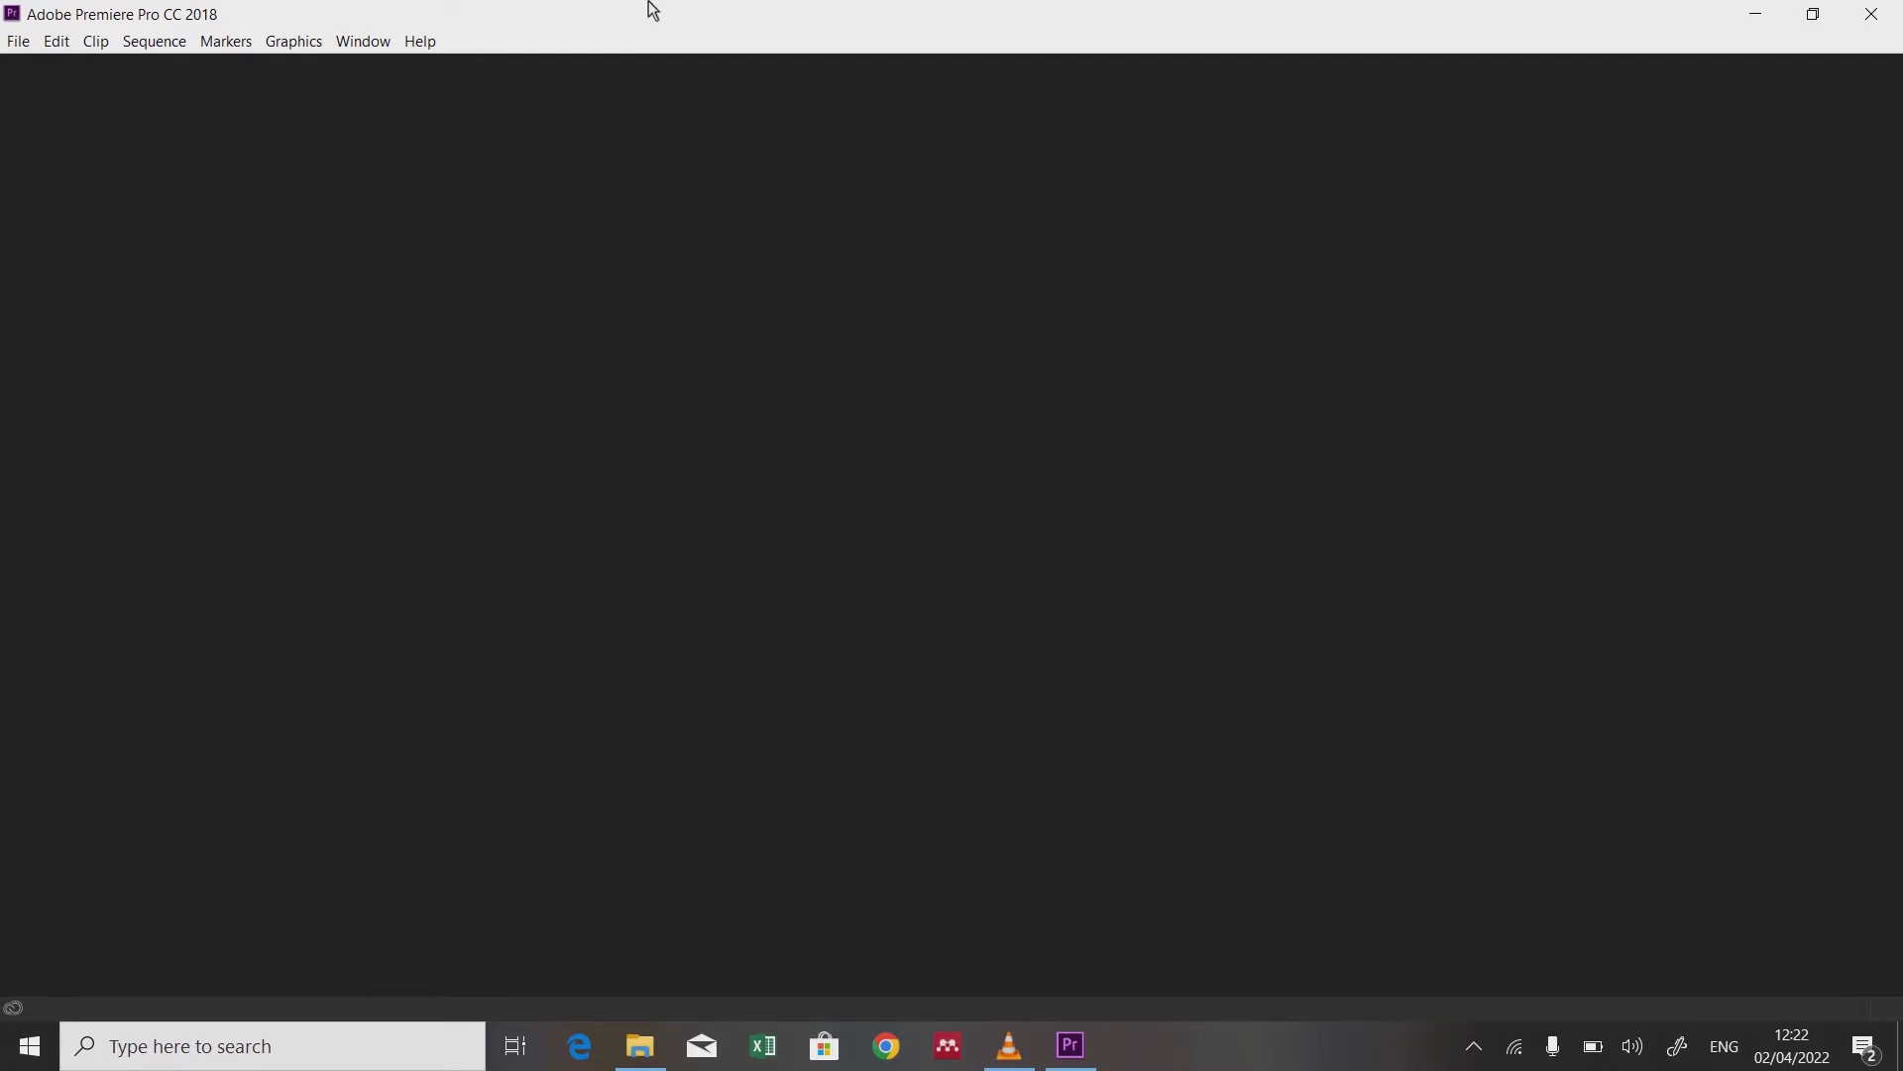
Step: Start a new project and name it Coba1
key(XF86MonBrightnessUp)
click(20, 42)
mouse_move(49, 78)
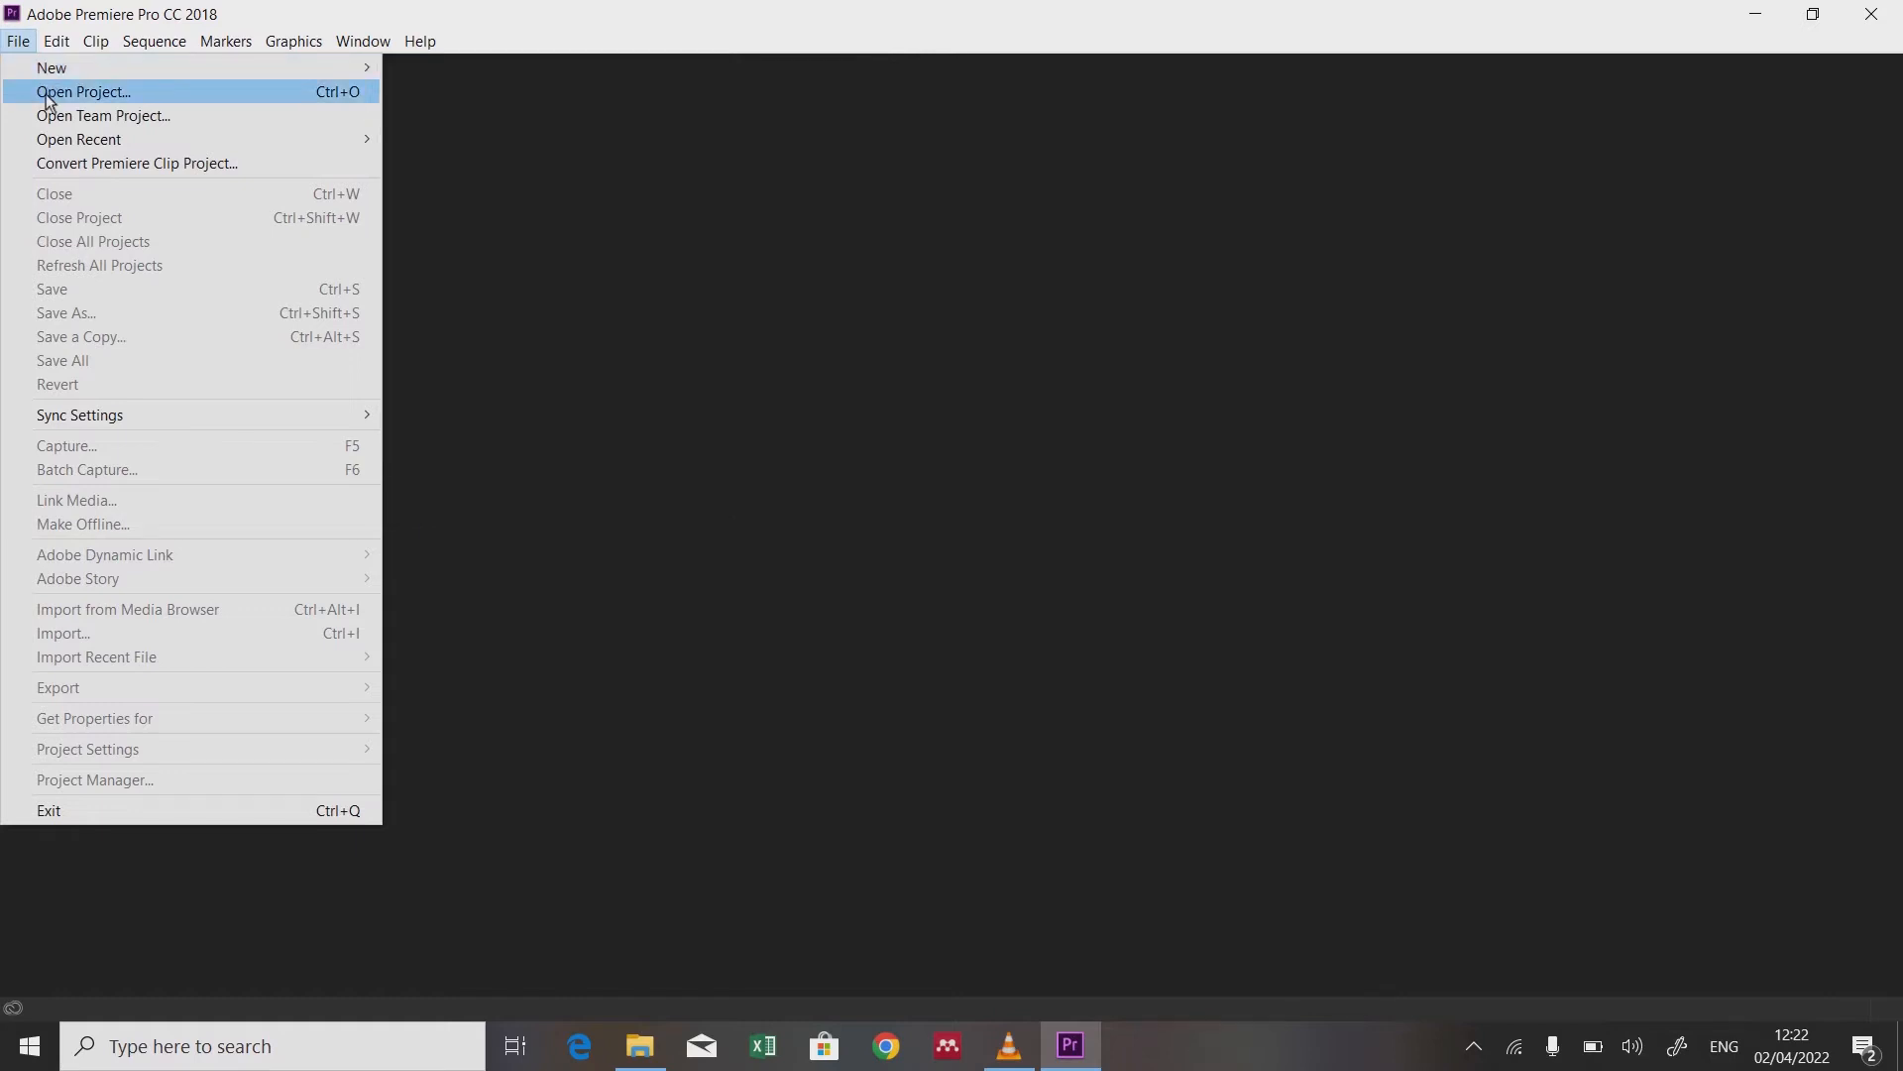
click(58, 92)
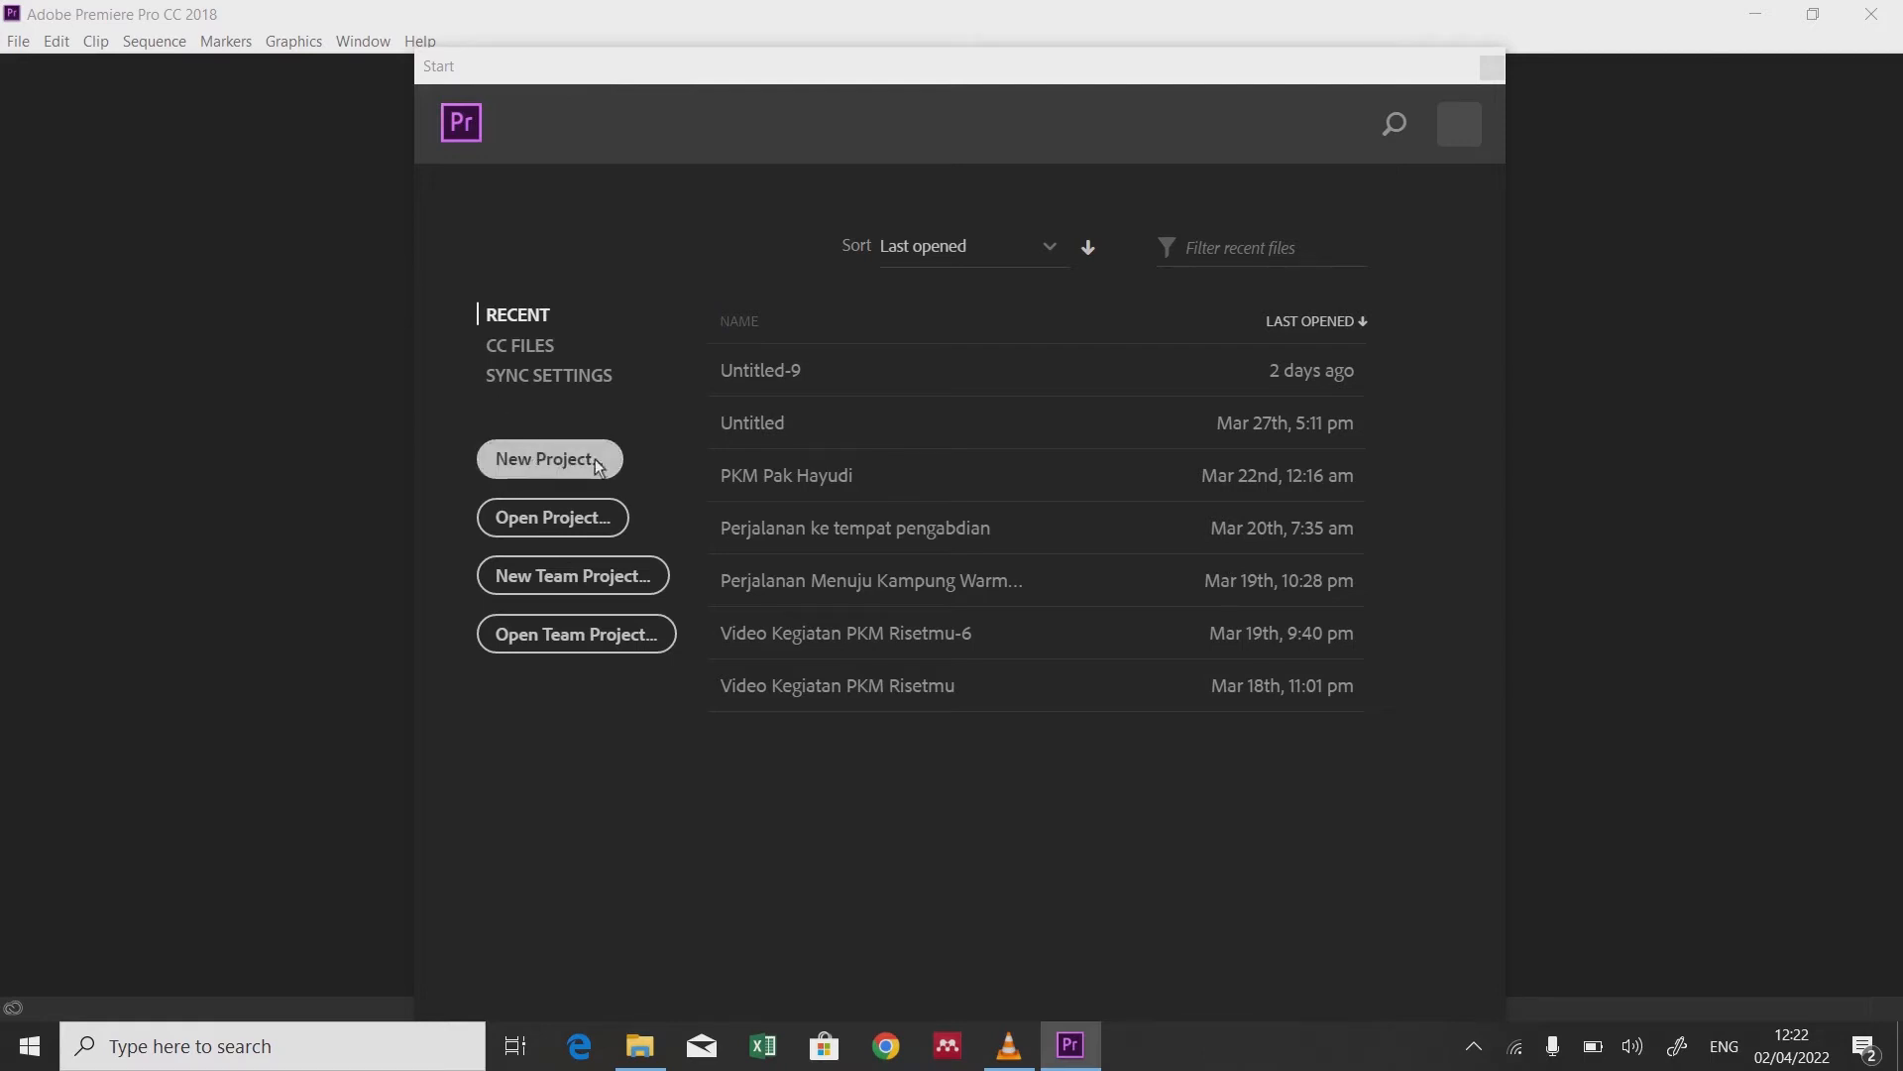
click(536, 461)
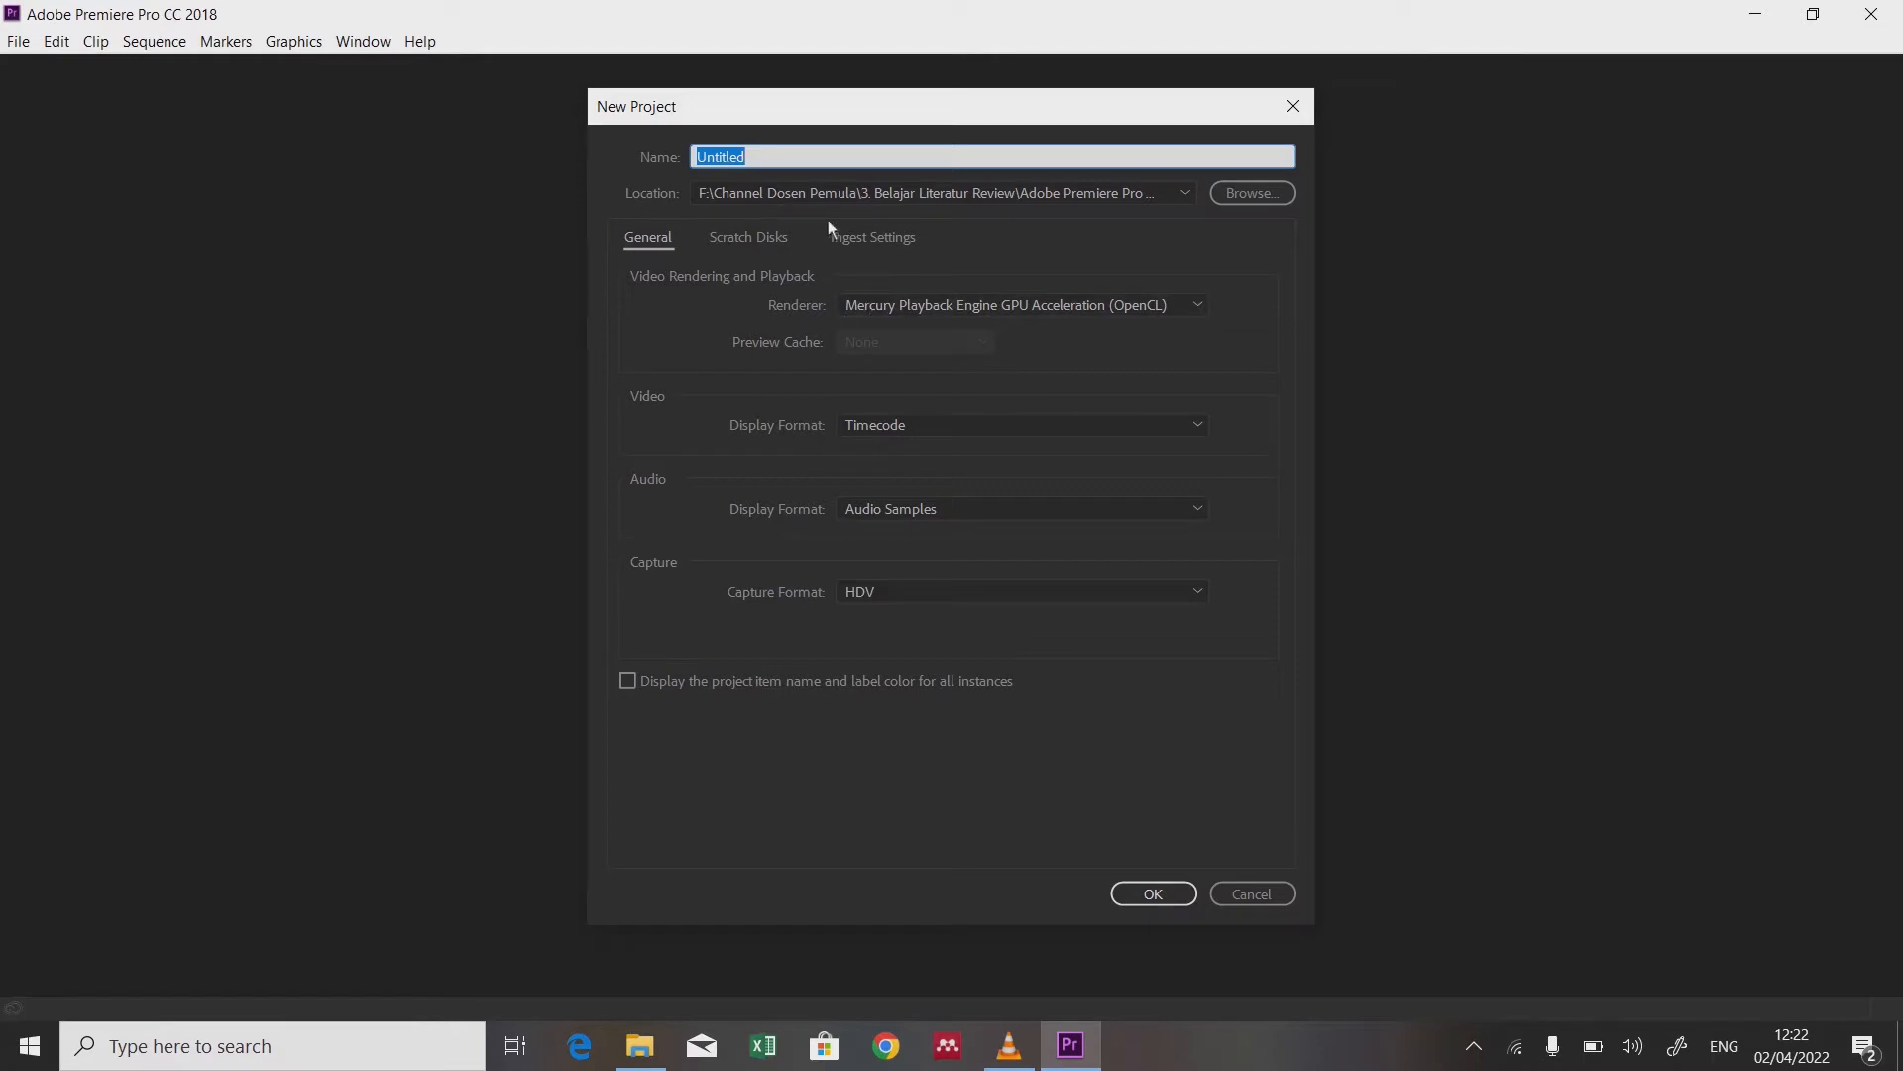
click(791, 161)
key(BackSpace)
key(BackSpace)
key(BackSpace)
key(BackSpace)
key(BackSpace)
key(BackSpace)
key(BackSpace)
text(Coba1)
Step: Set the new project's save location to the Pictures folder
click(1253, 198)
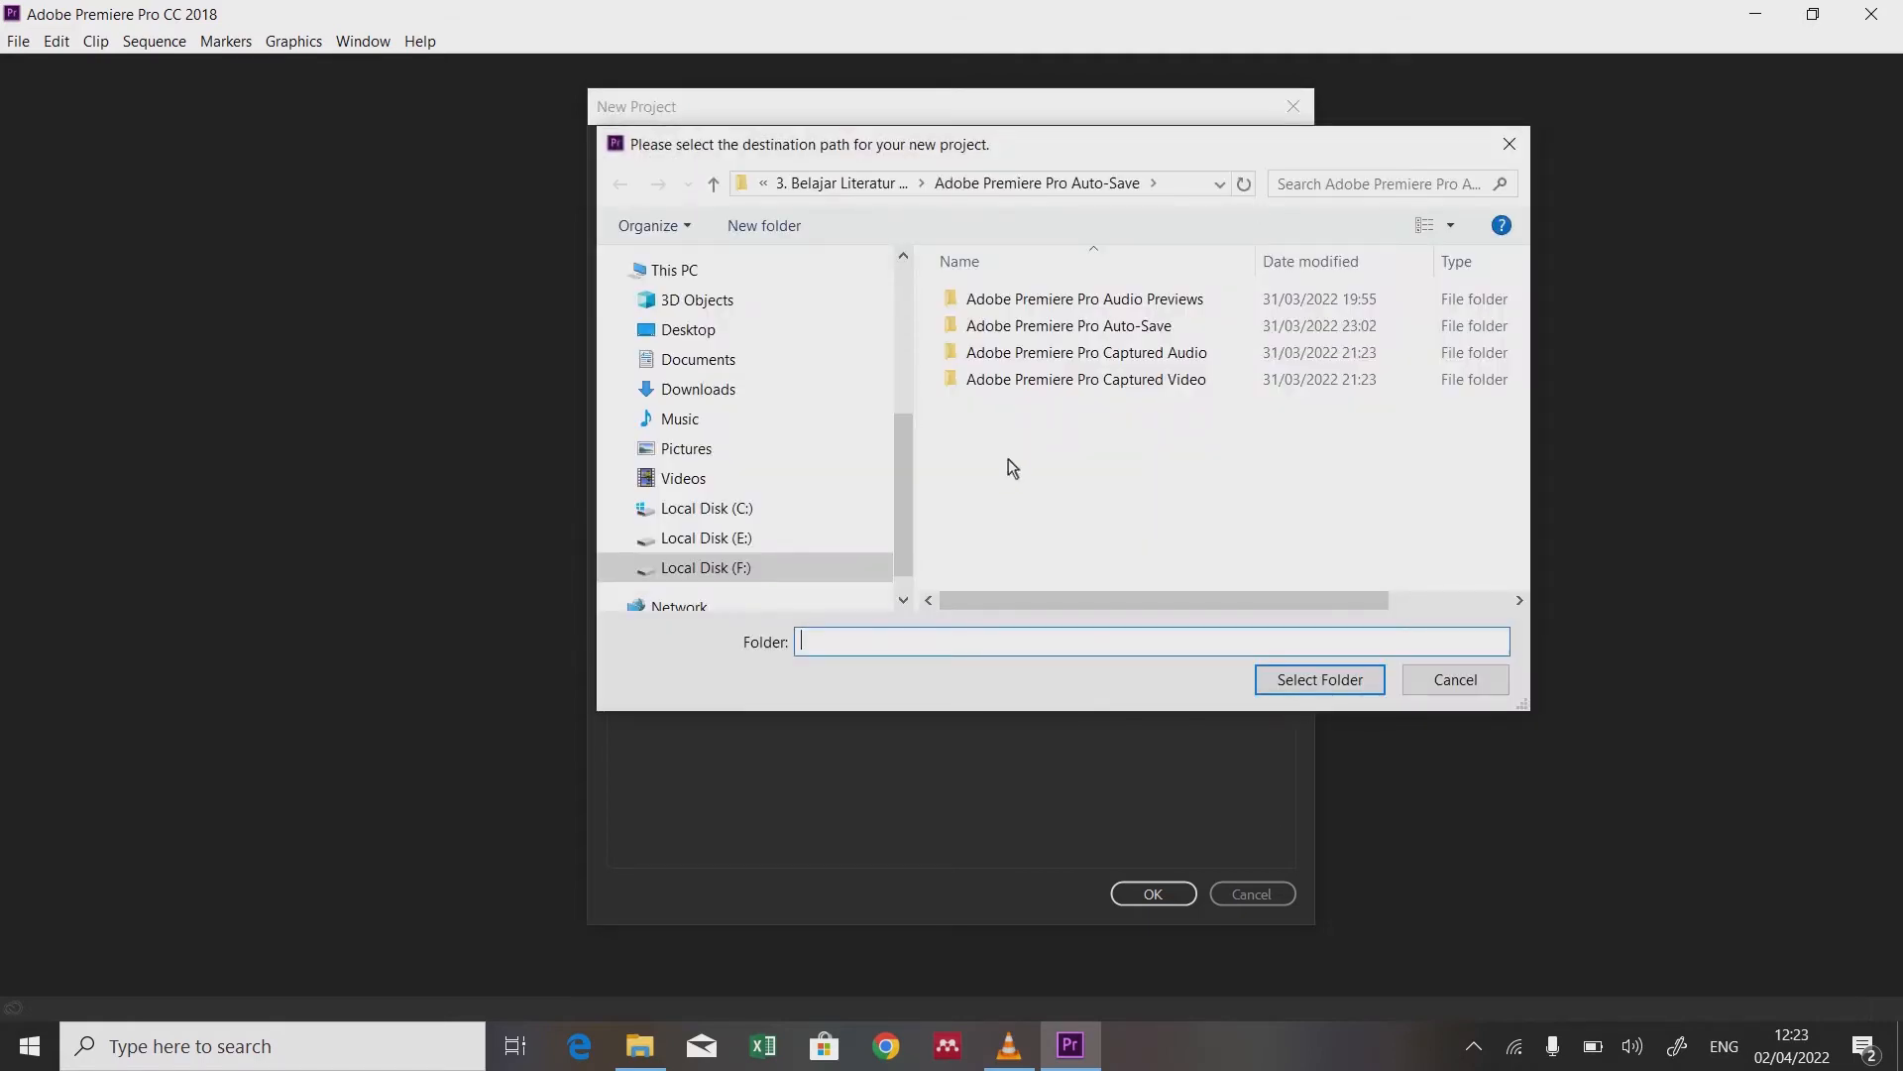
click(719, 537)
click(706, 567)
scroll(893, 360, up, 2)
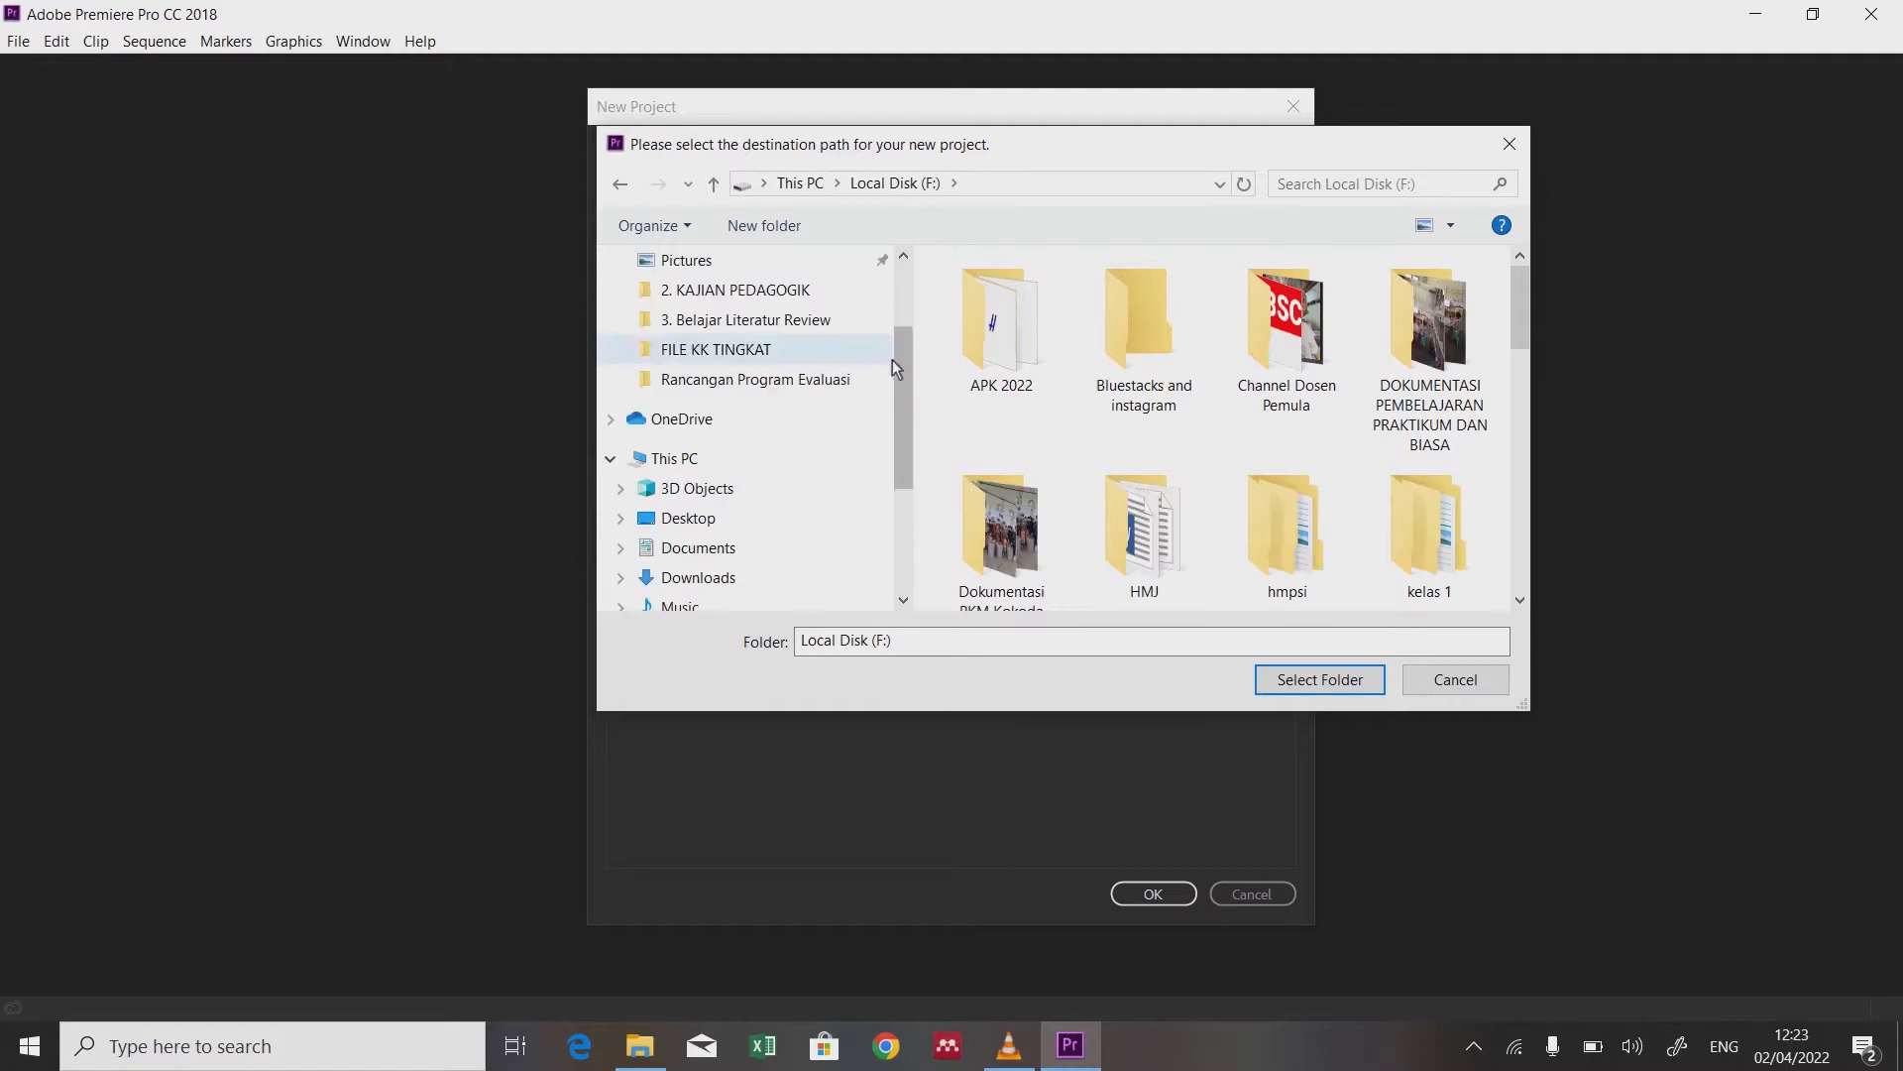
drag(896, 361, 910, 311)
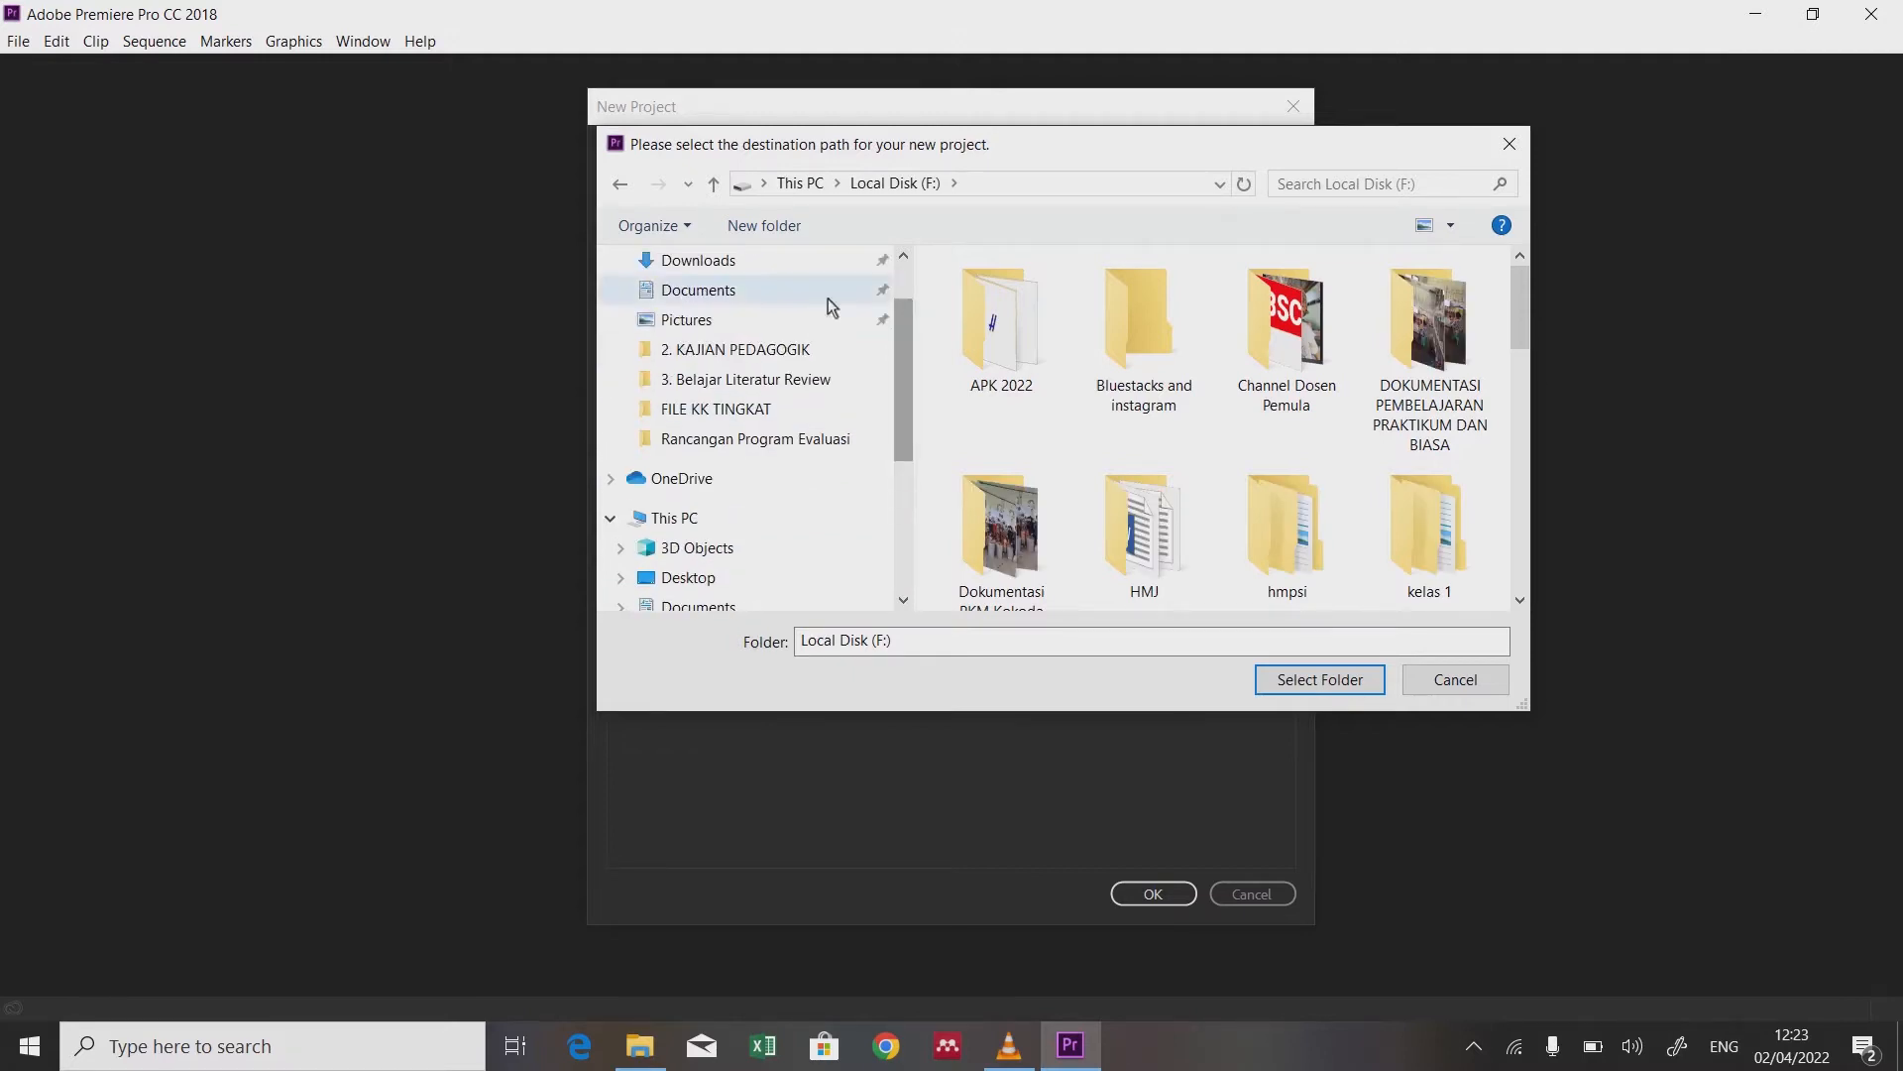
click(699, 317)
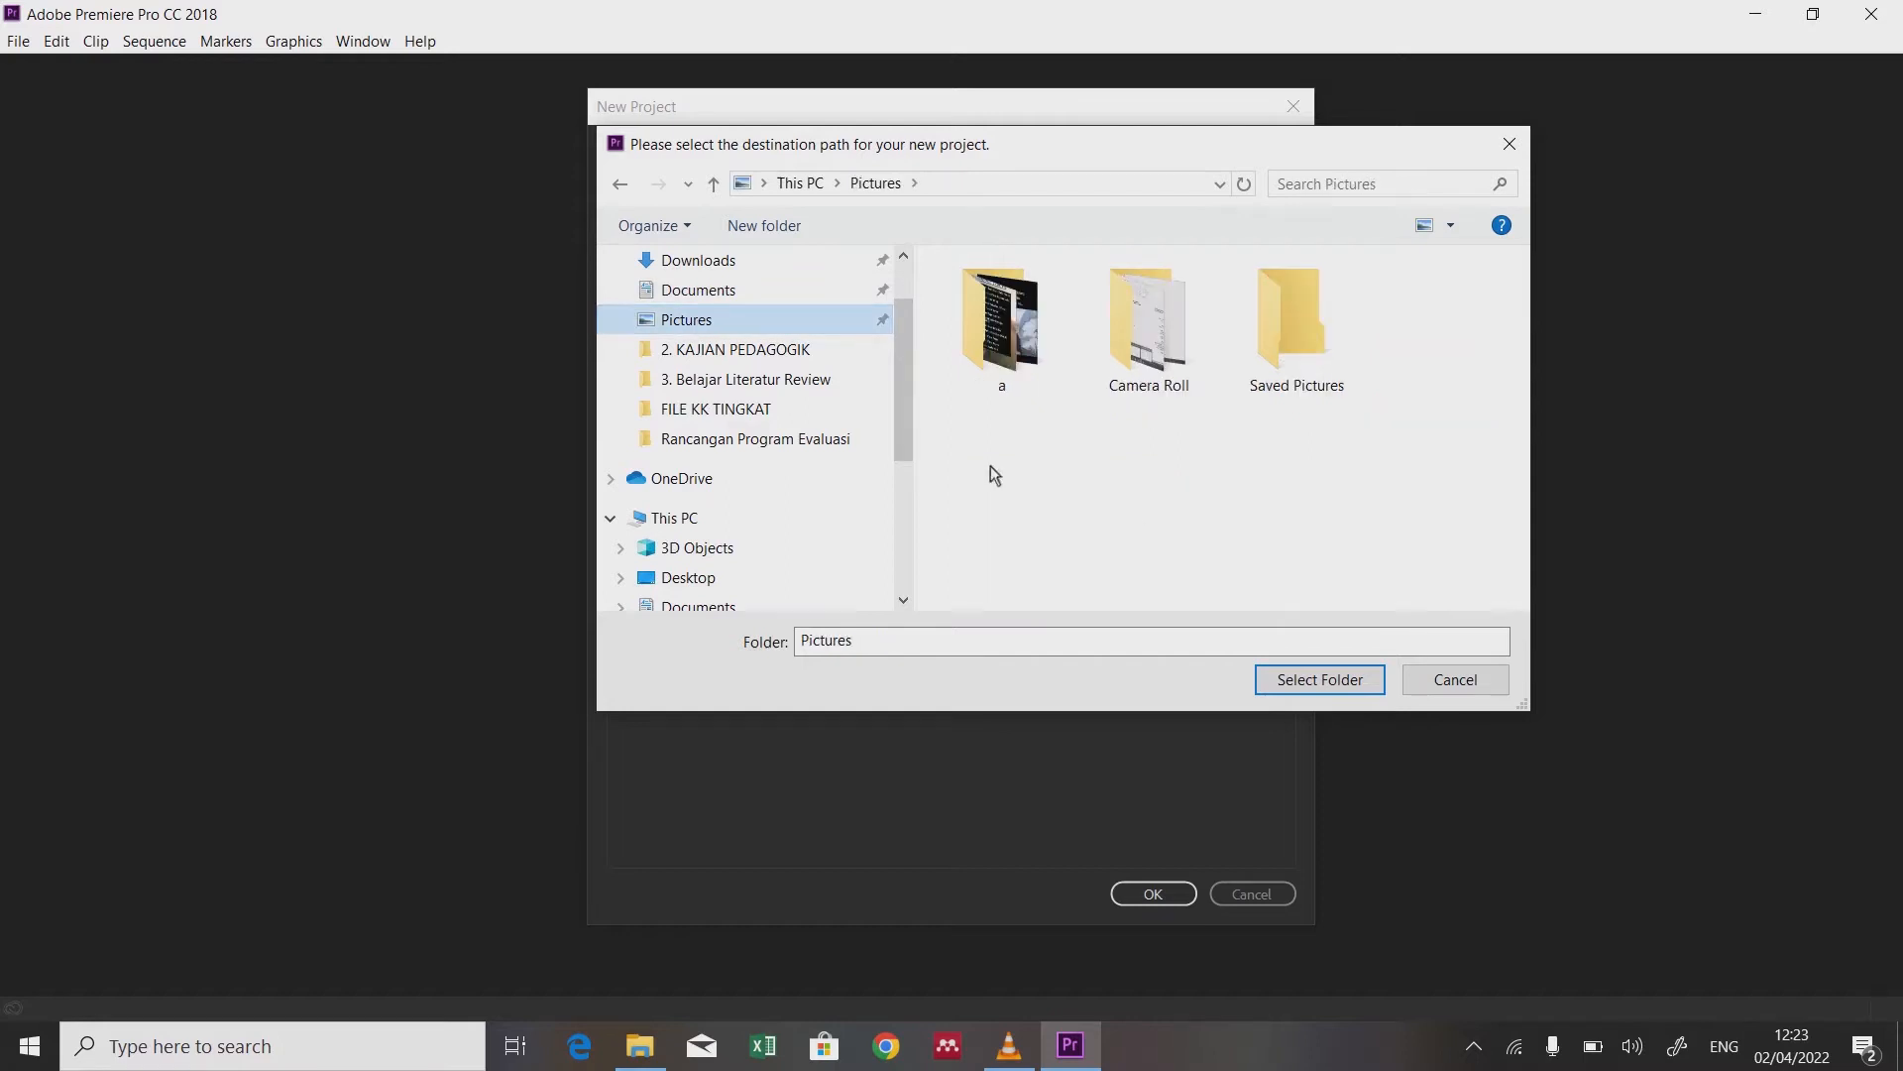
click(1295, 677)
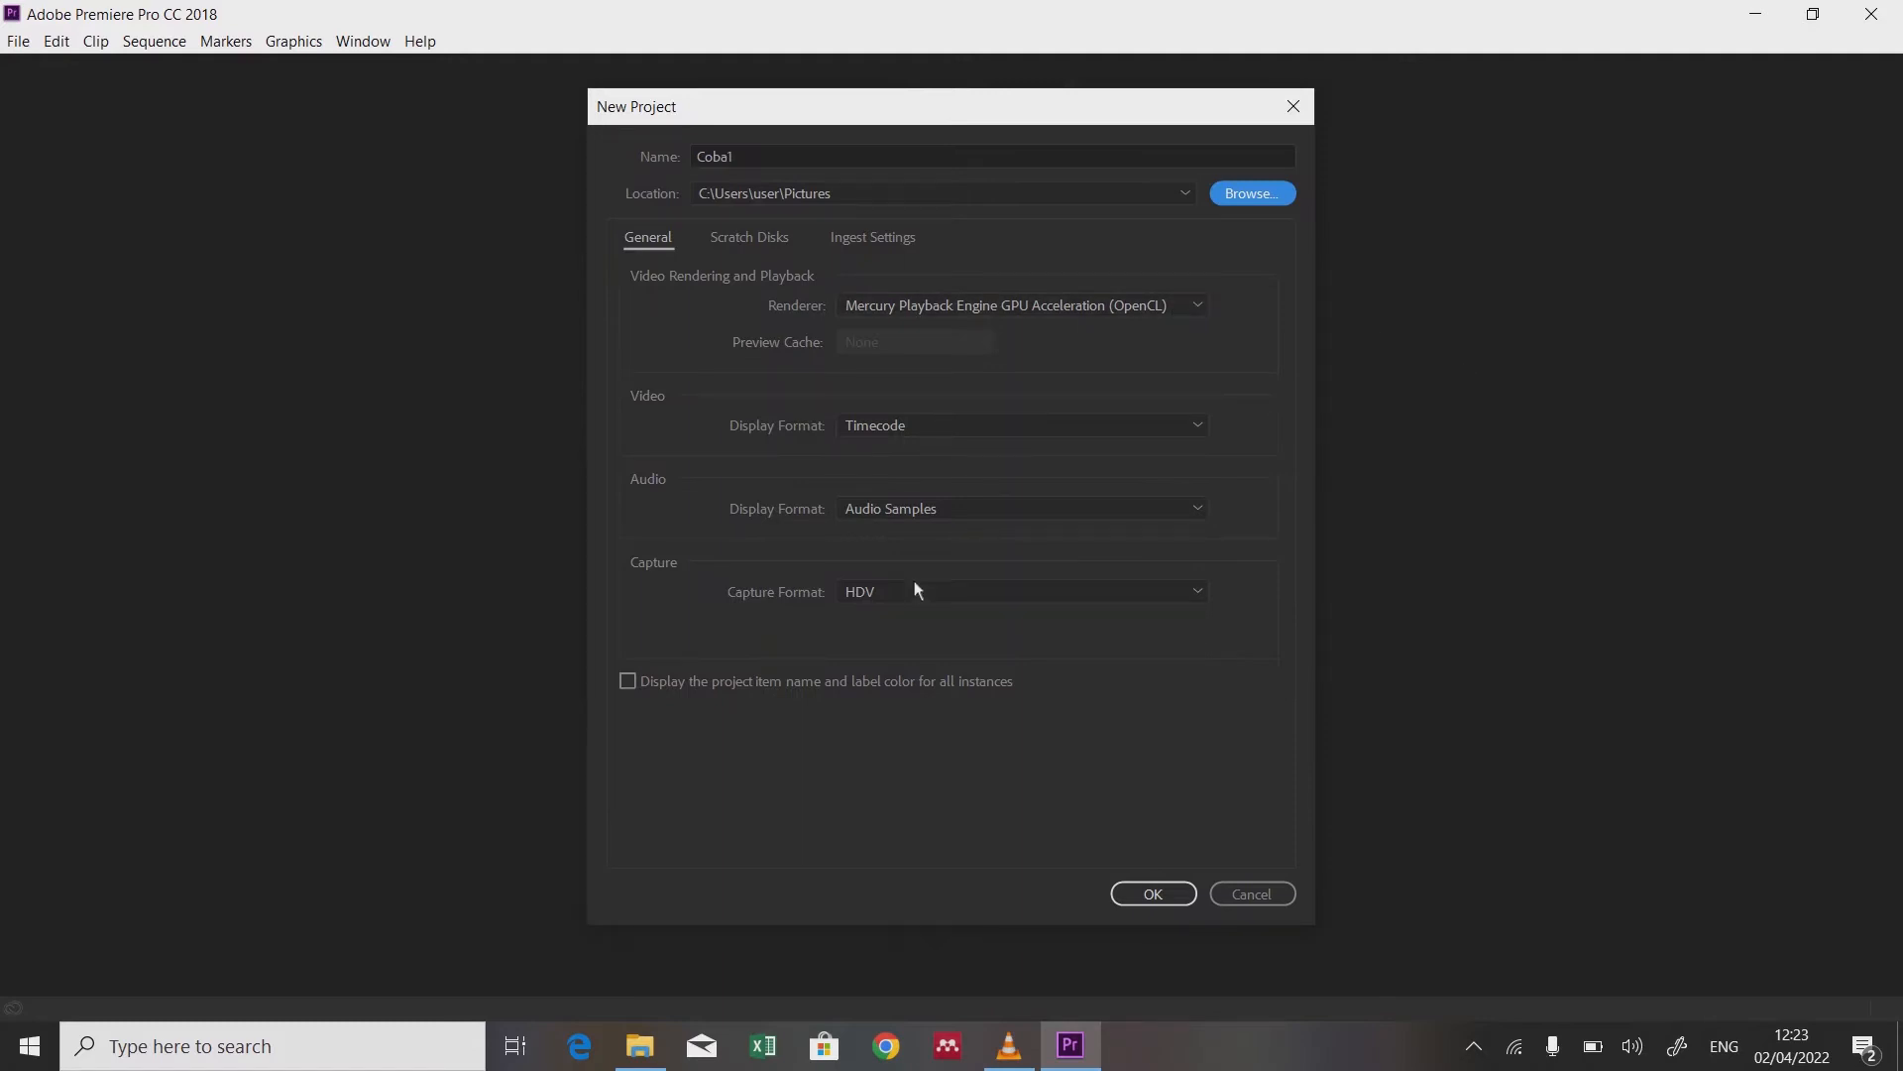
Step: Review the capture format options, keep HDV and create the project
click(1079, 593)
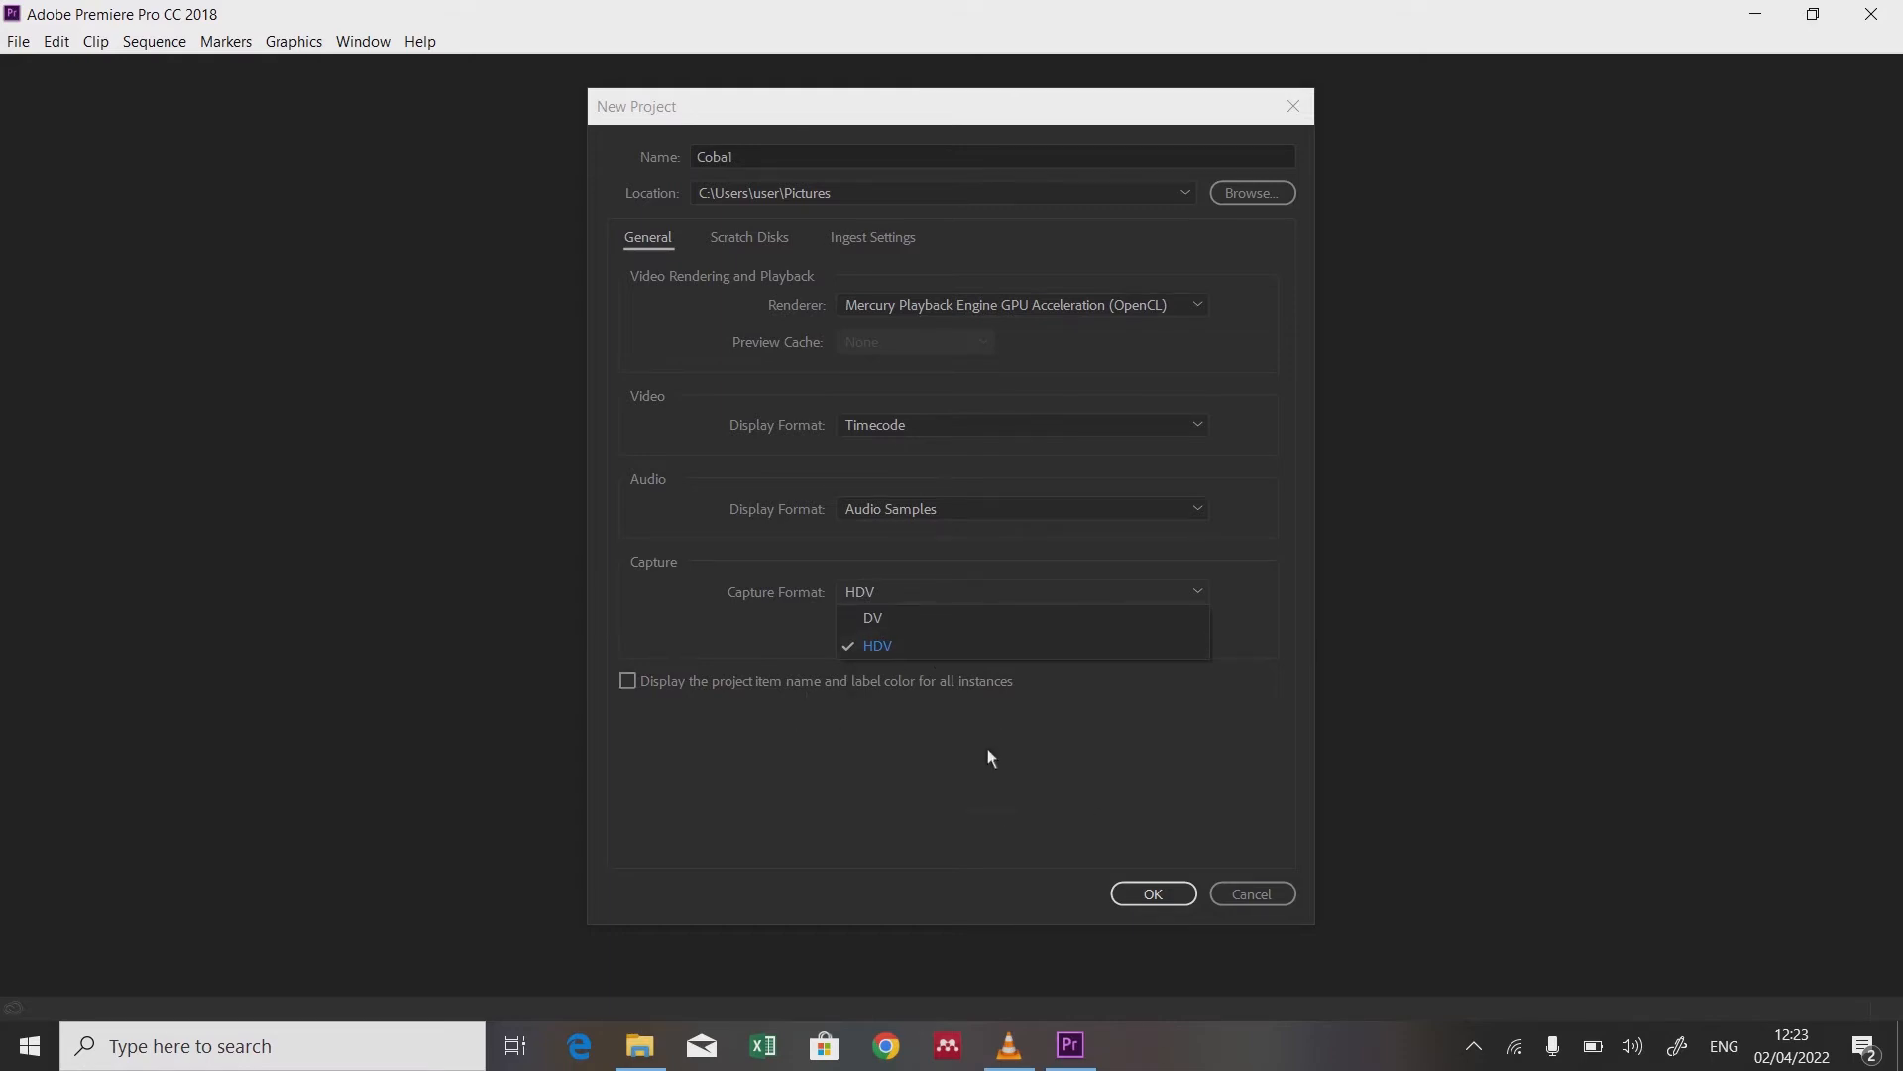
click(1055, 741)
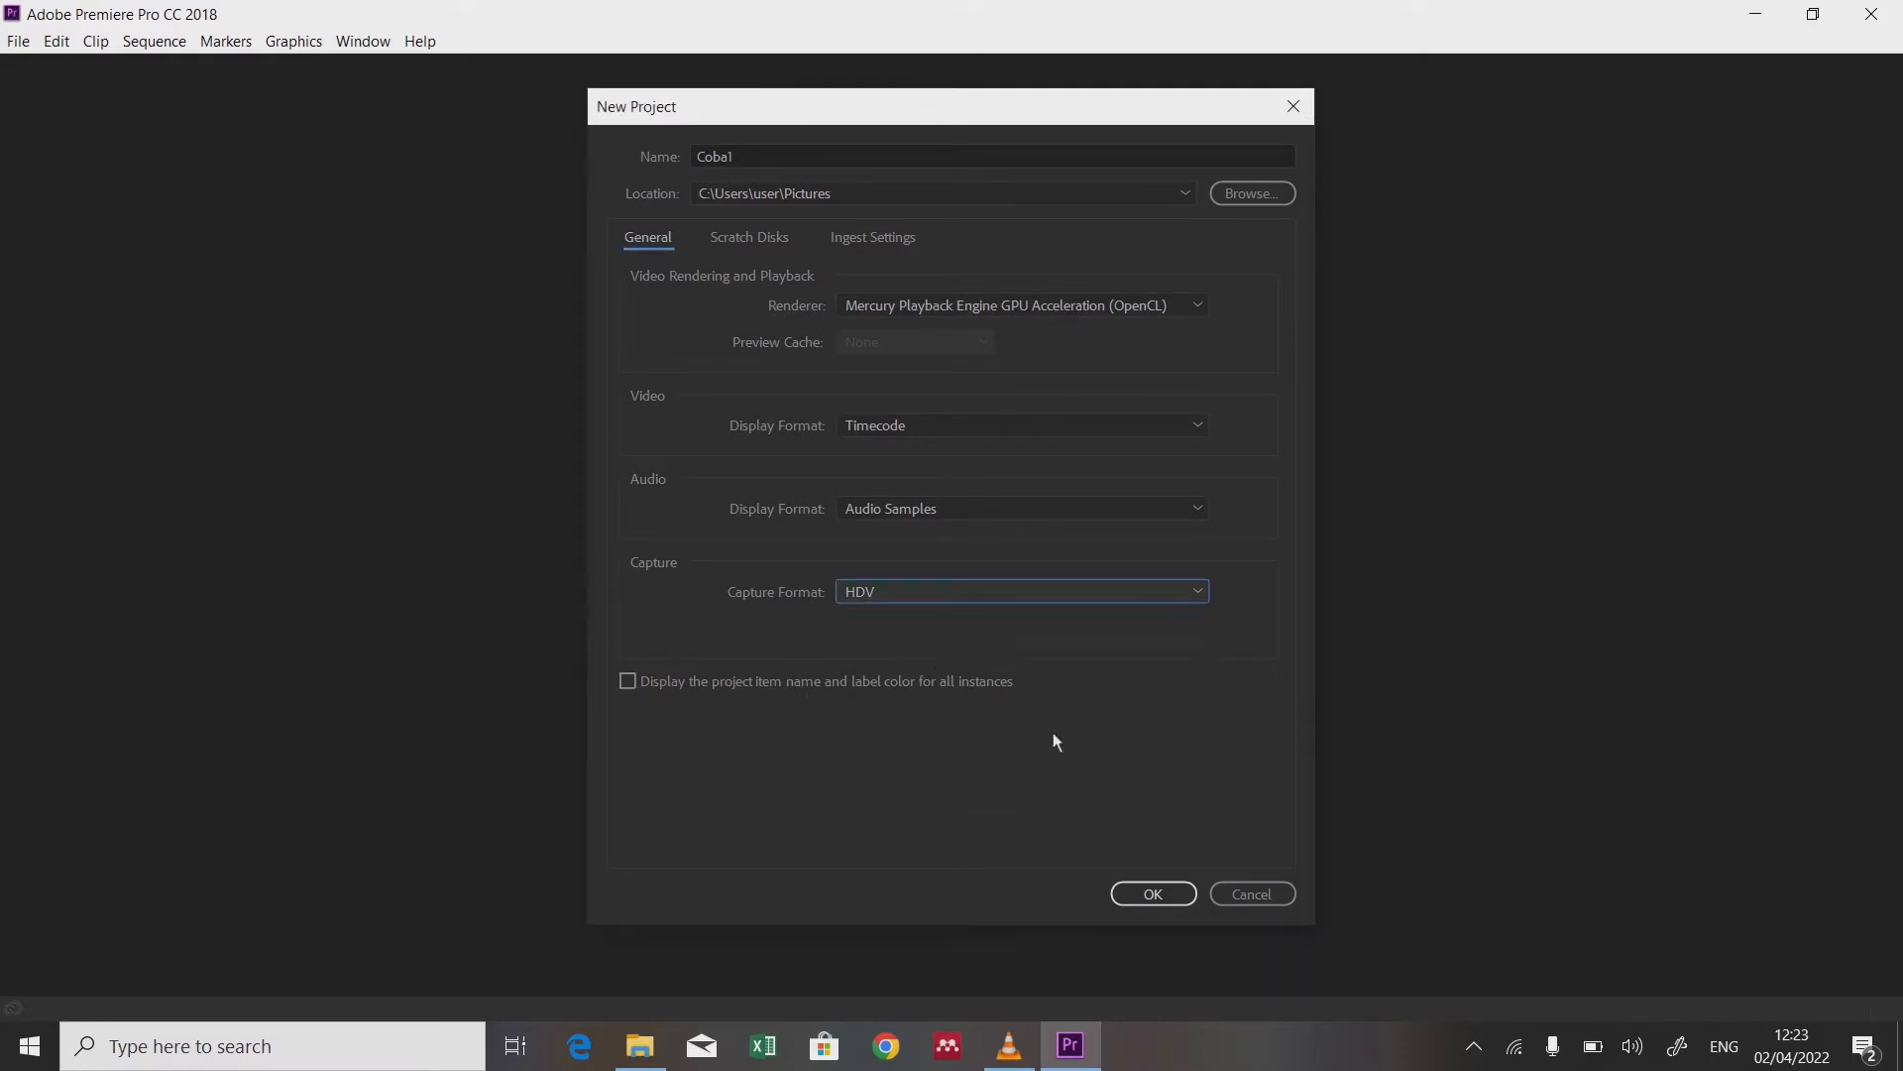
click(1145, 892)
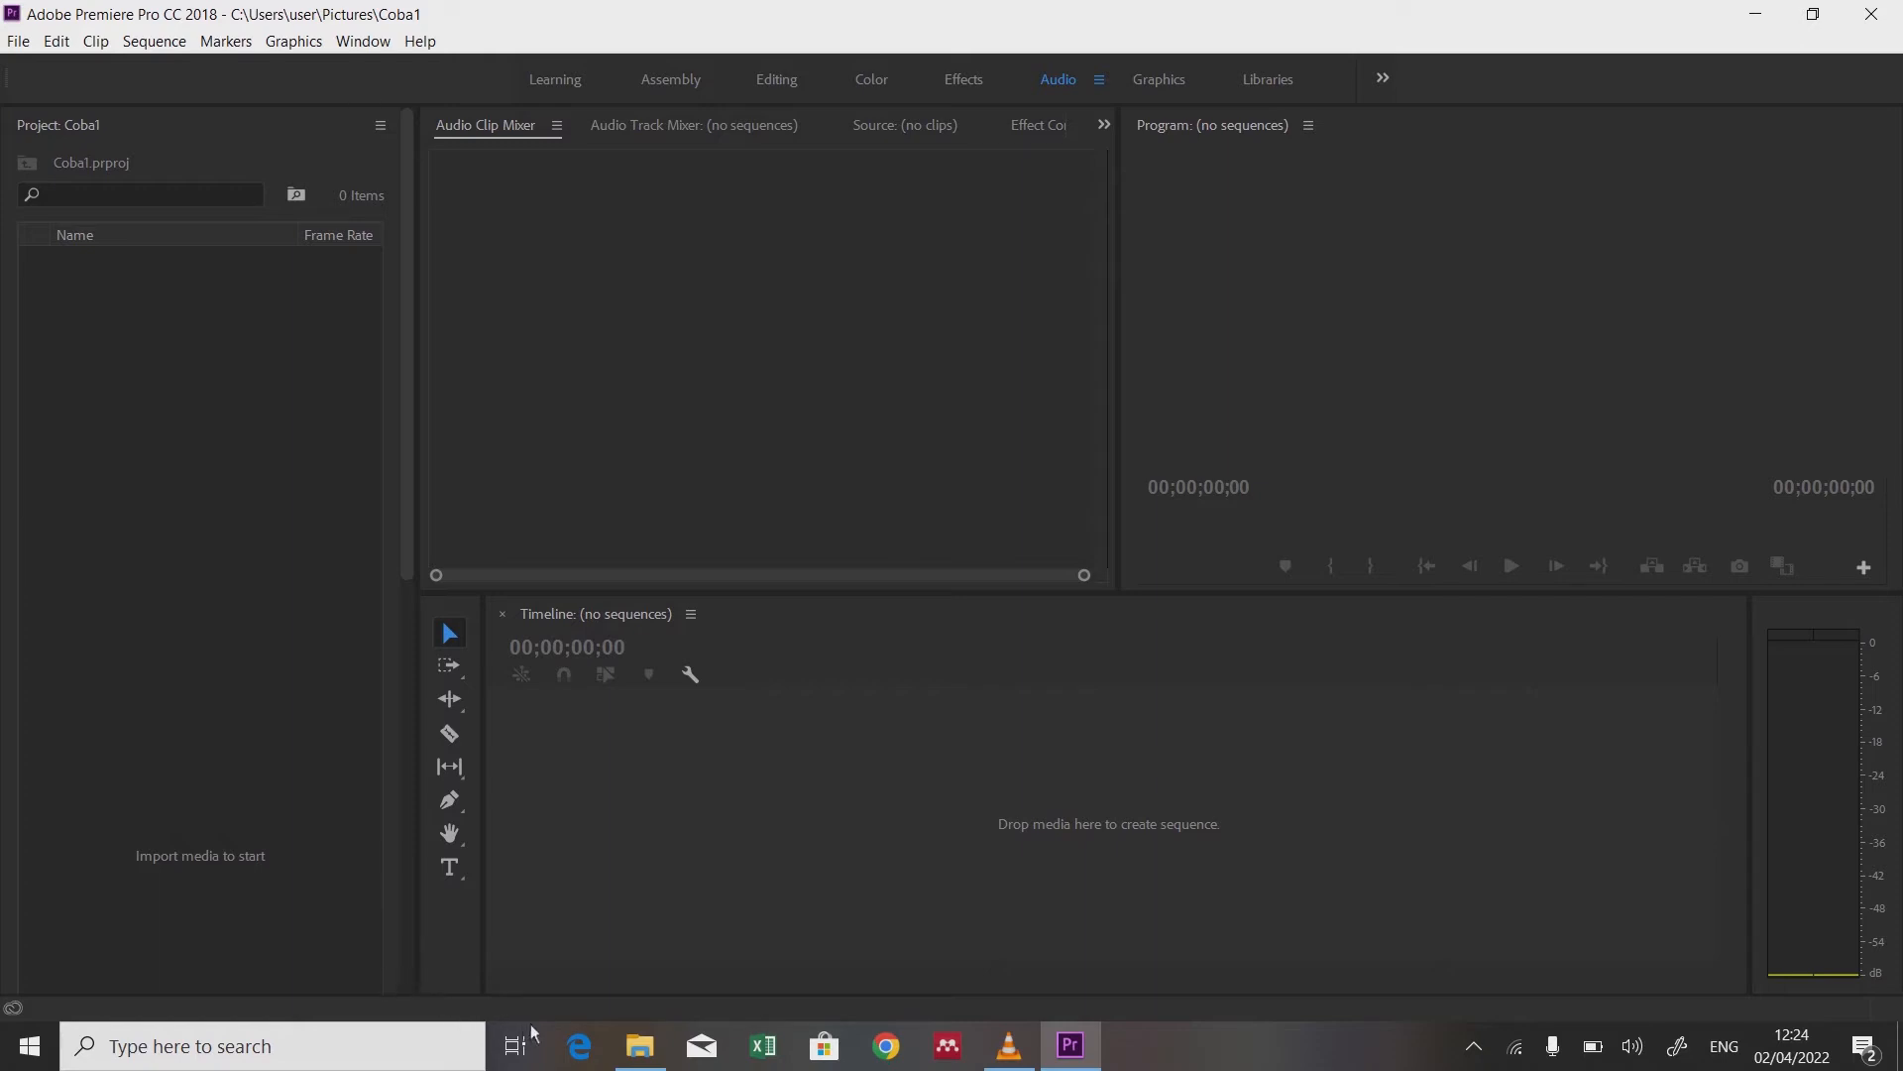
Step: Import WhatsApp Video 2022-03-19 at 16.10.36 from File Explorer's Suasana pagi folder into the Premiere Pro project
mouse_move(634, 1064)
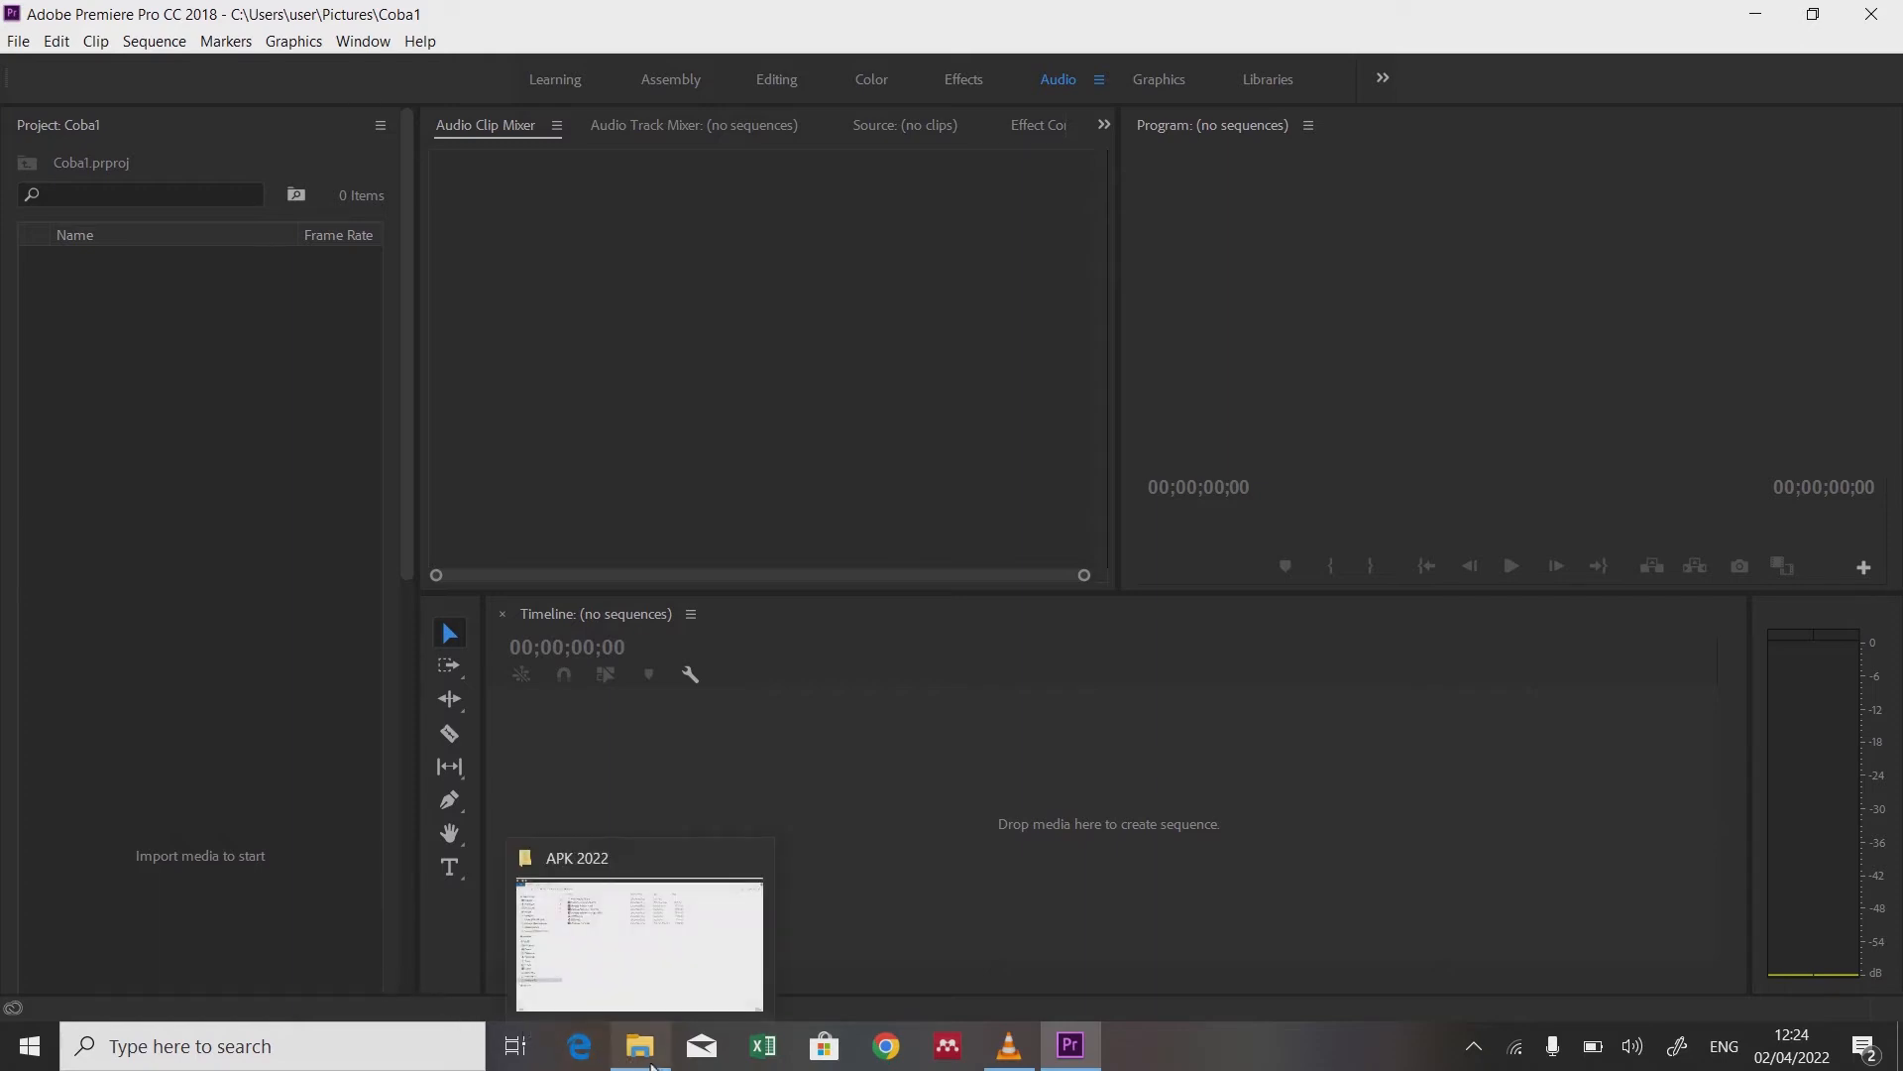
click(624, 962)
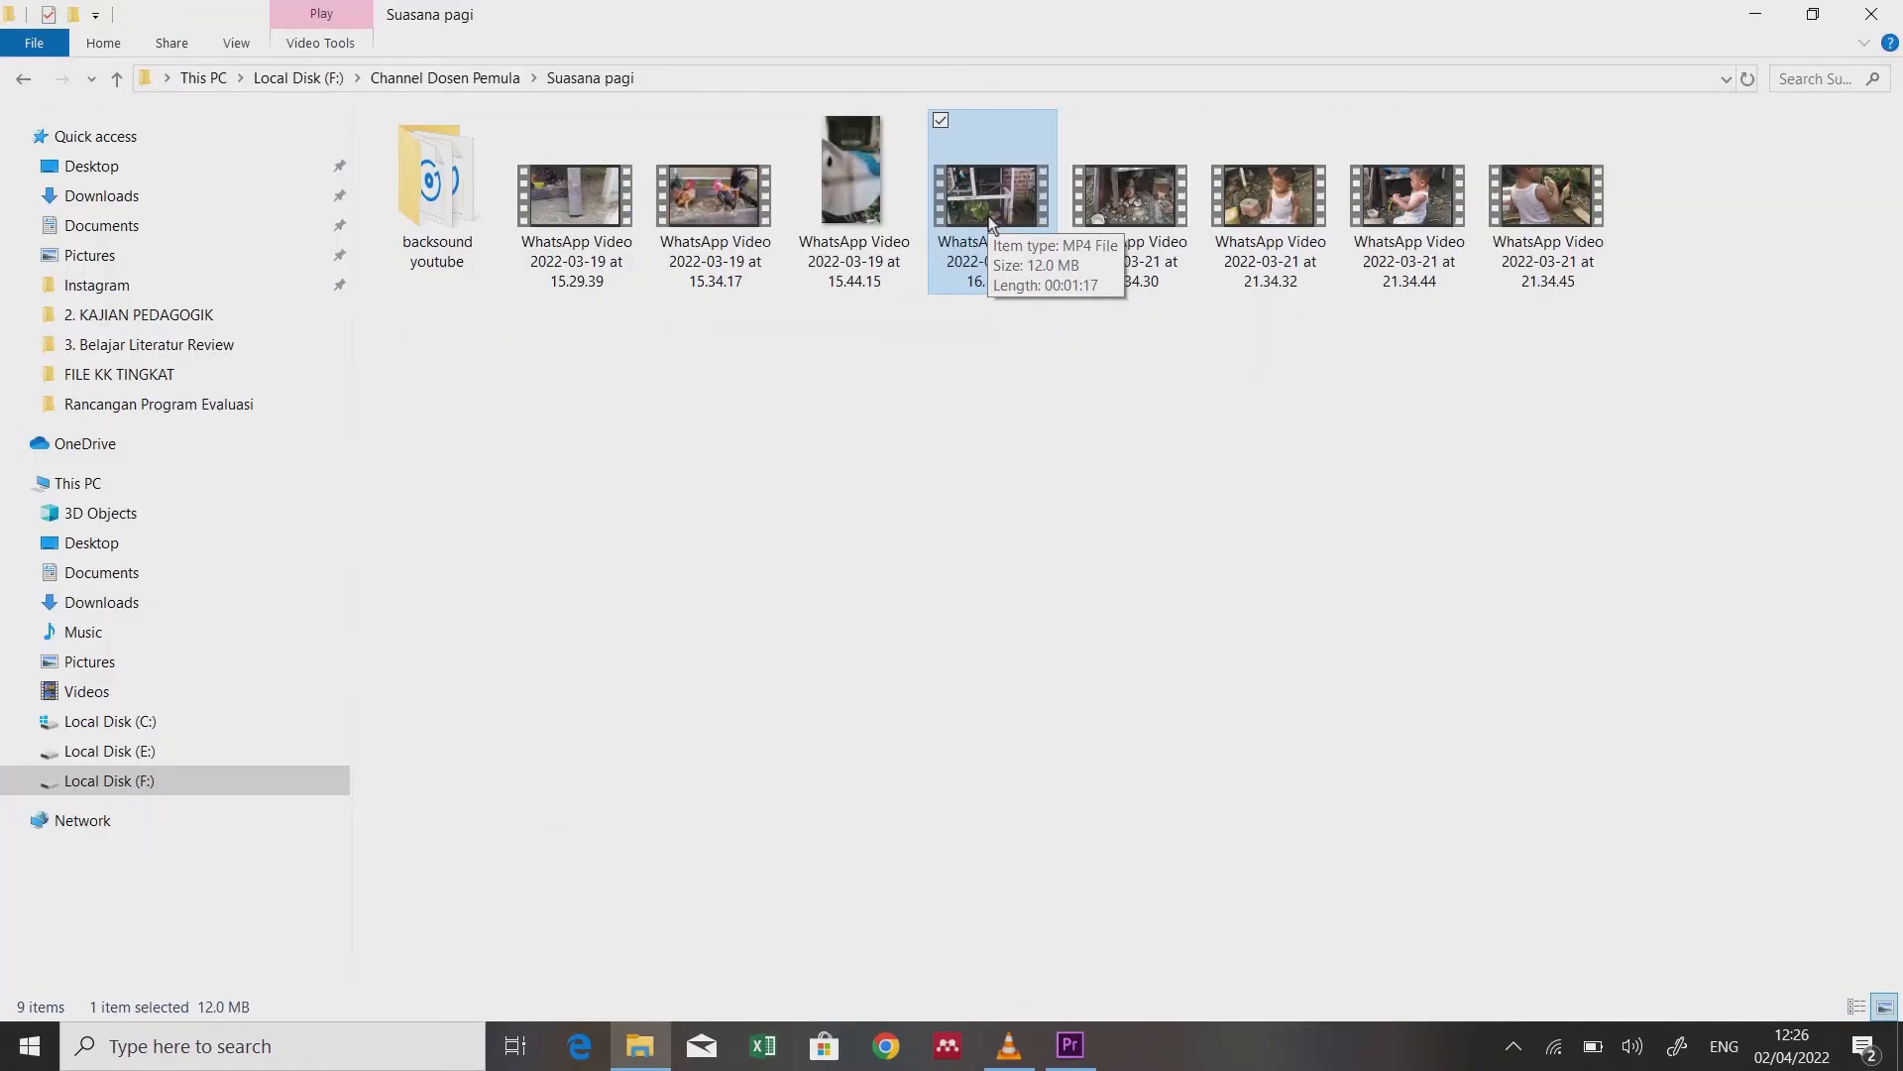
drag(991, 223, 1051, 470)
click(800, 481)
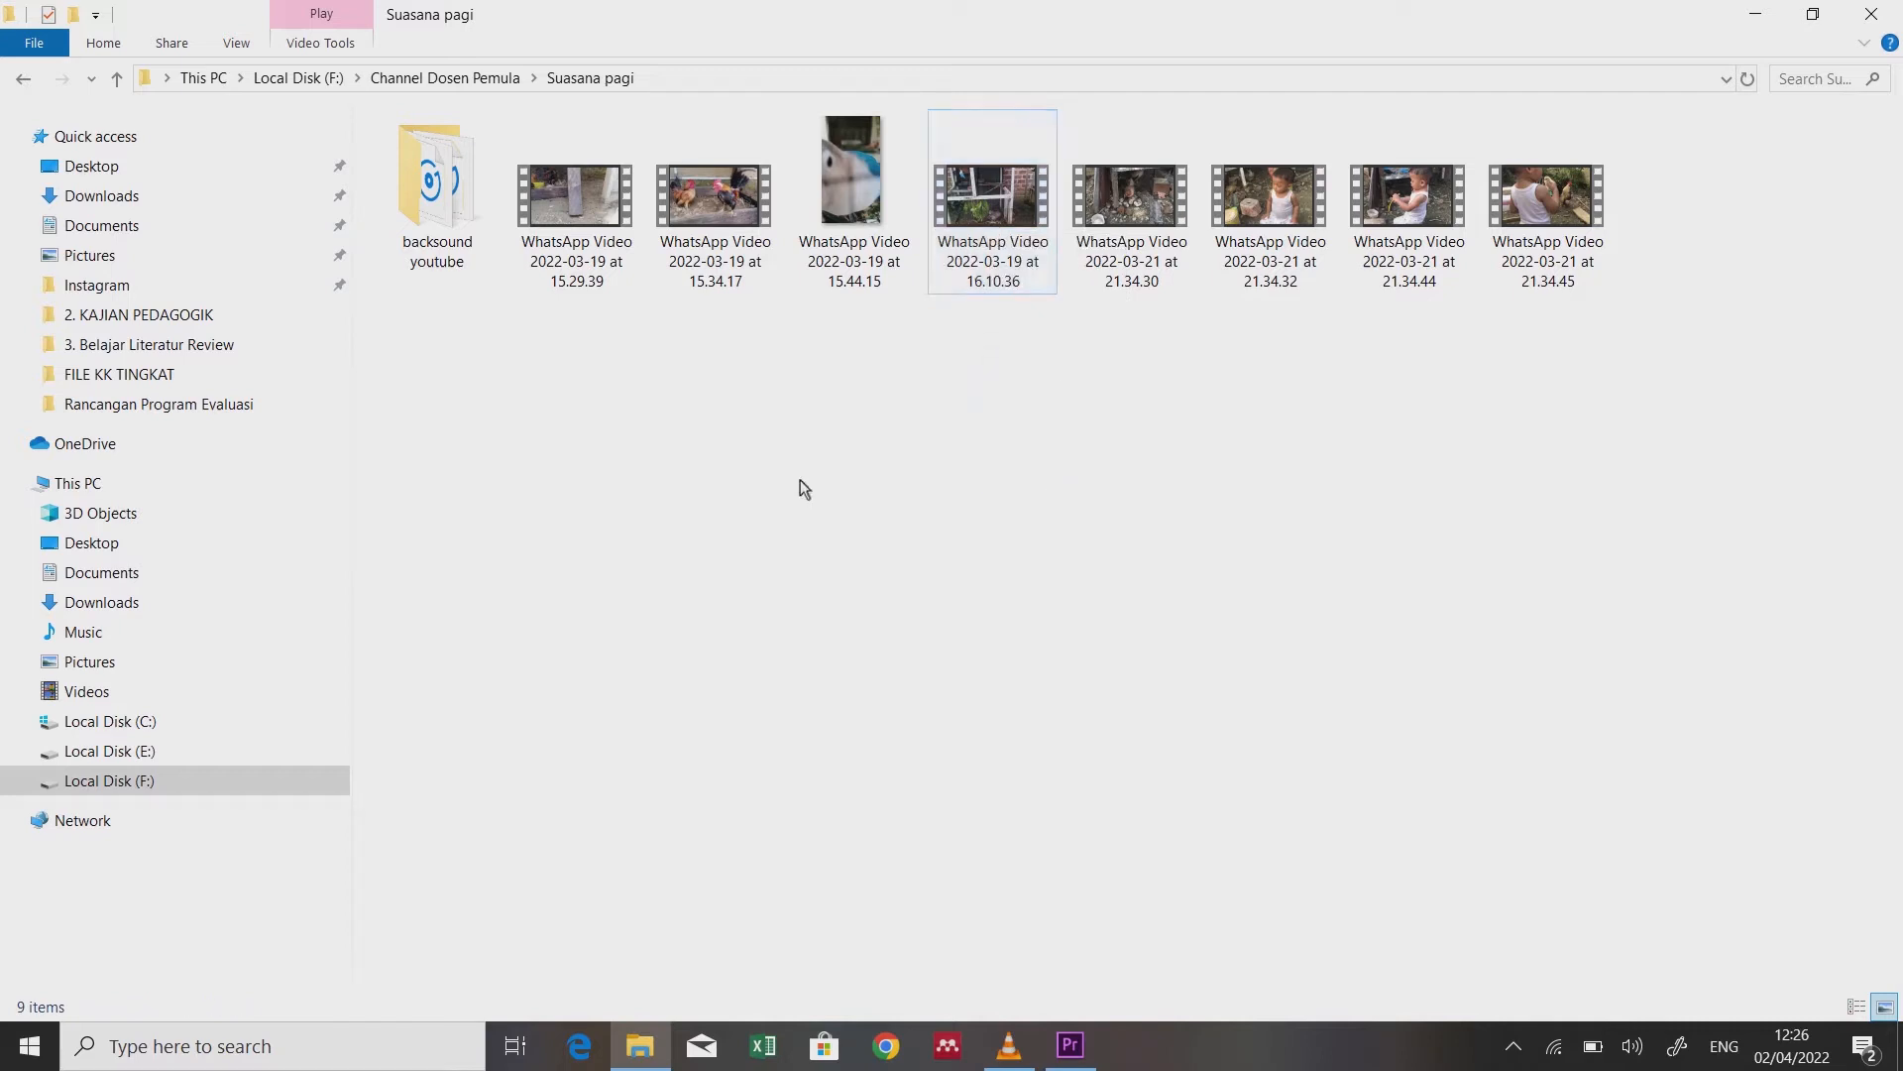
click(986, 209)
drag(986, 212, 190, 652)
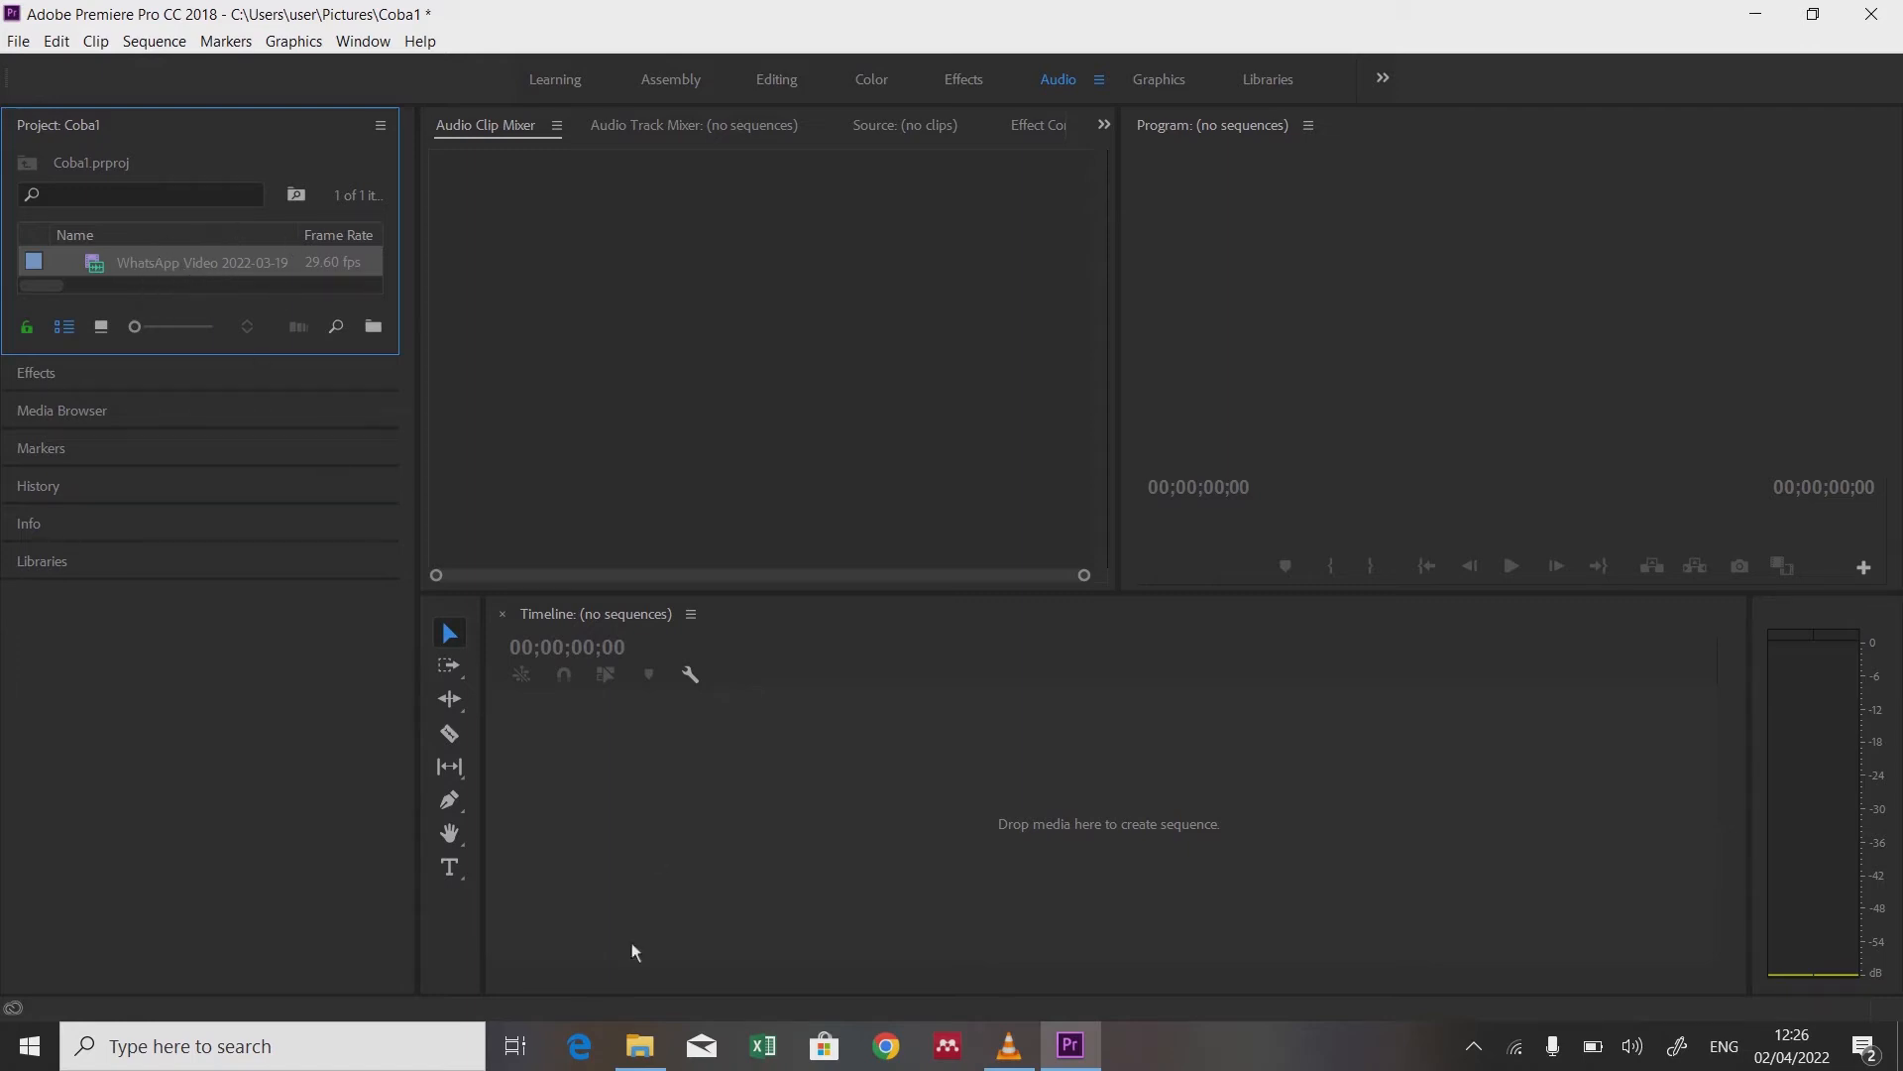
Step: Import the song A Year Ago (Instrumental) from the backsound youtube folder into the project
click(640, 1051)
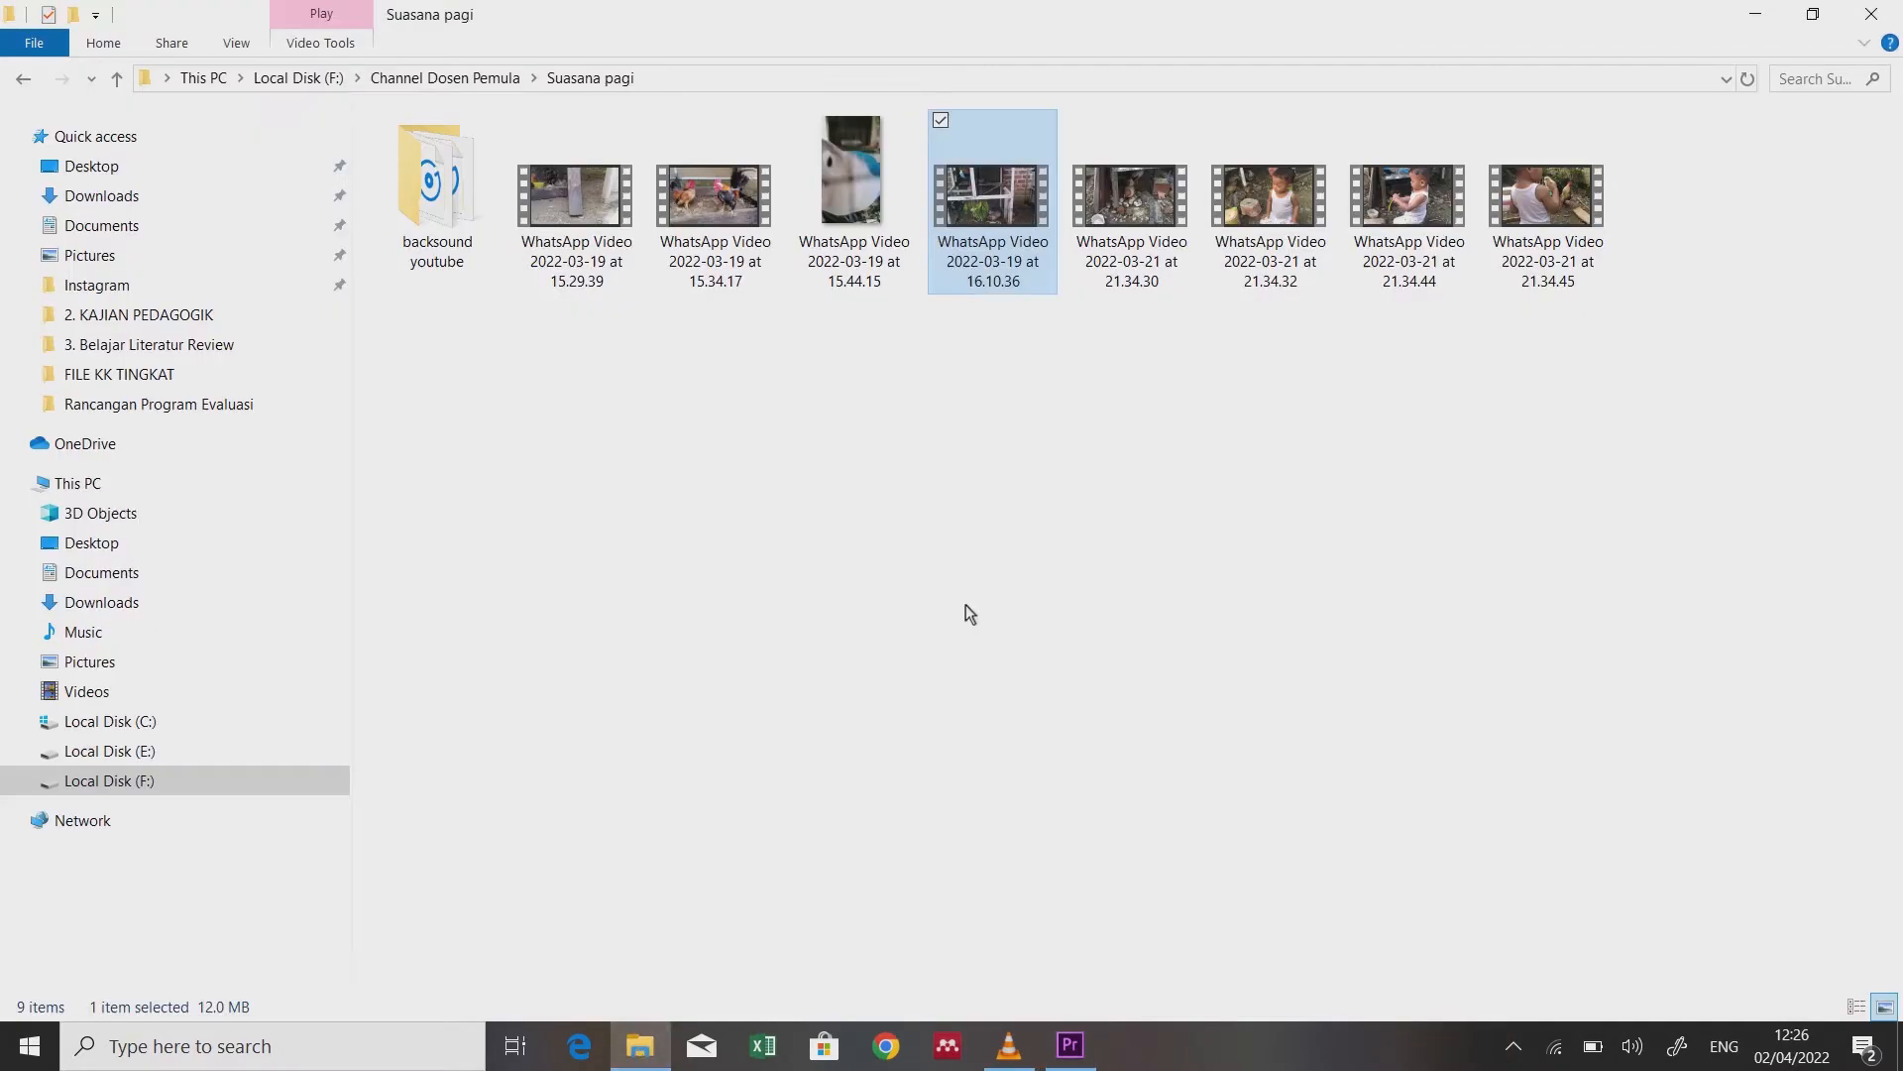
click(811, 472)
click(400, 216)
double_click(400, 216)
drag(487, 158, 218, 269)
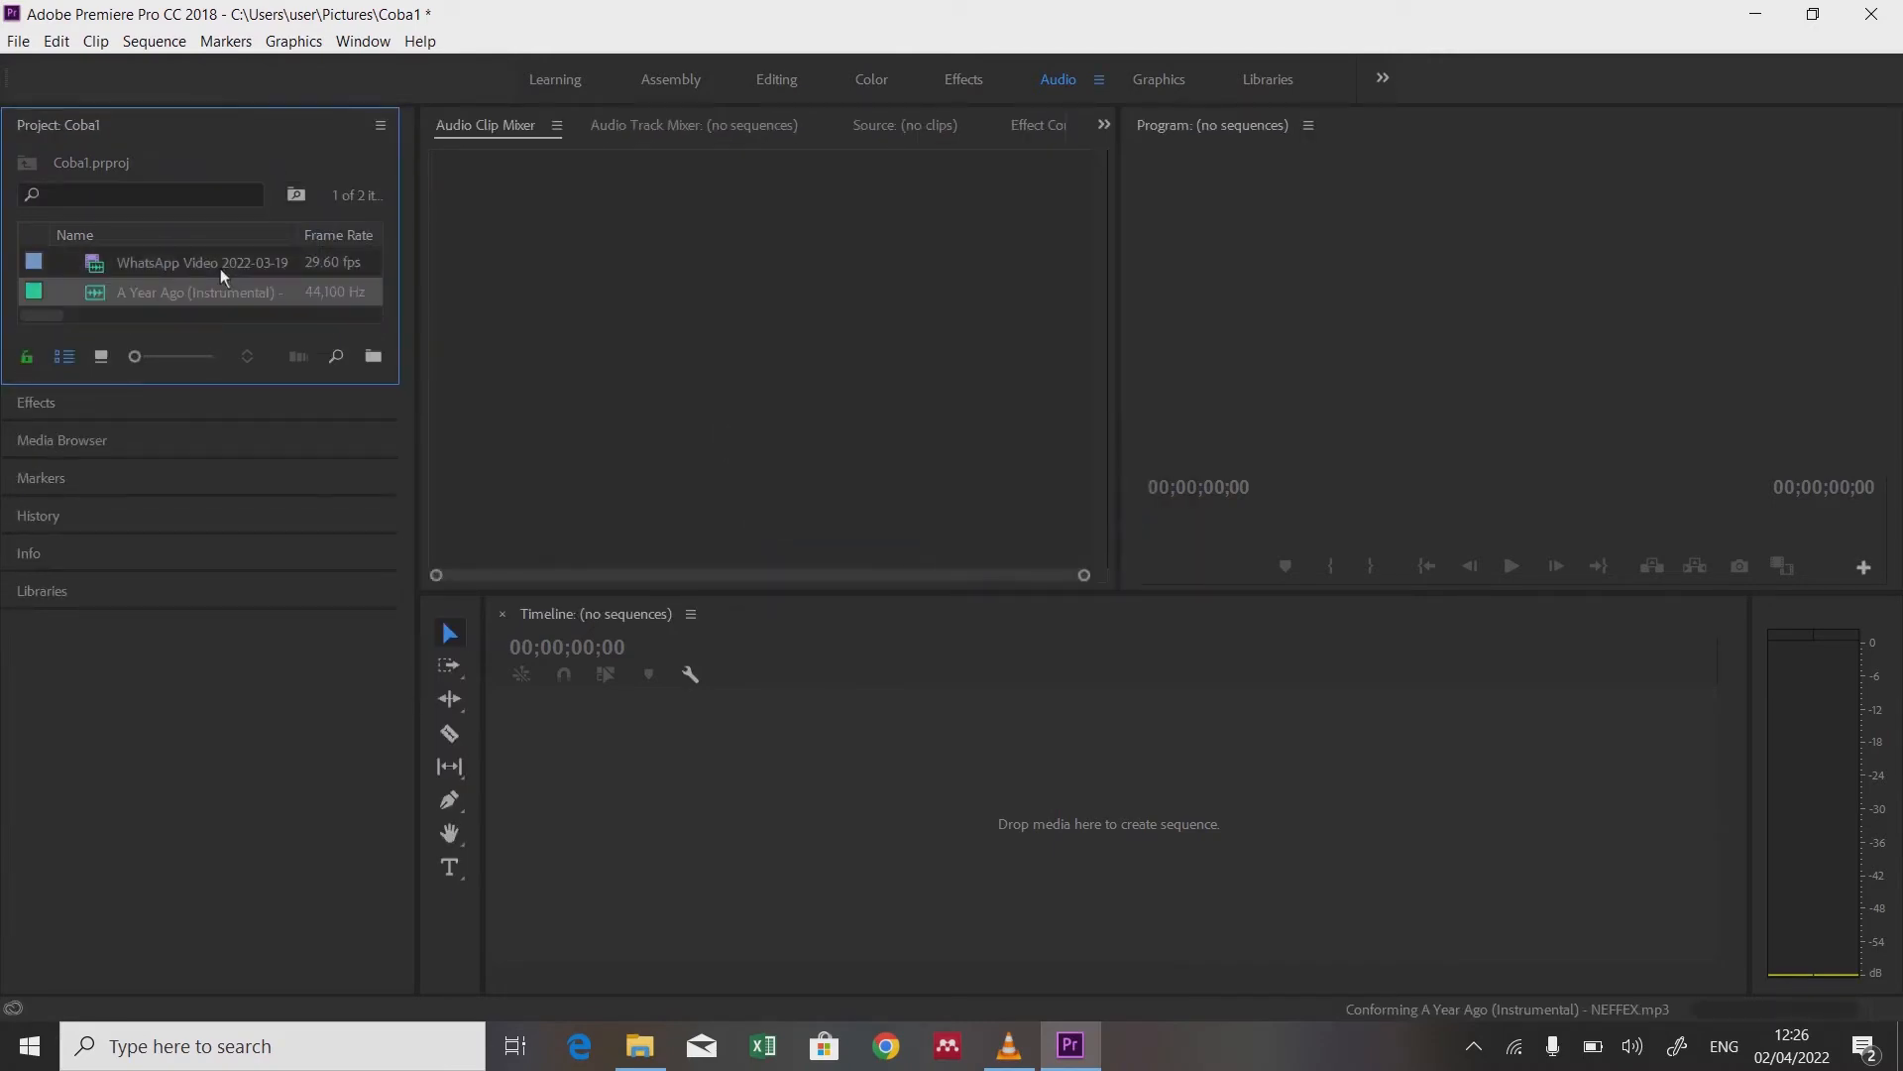
Step: Create a sequence from the imported WhatsApp video by placing it in the empty timeline
click(201, 265)
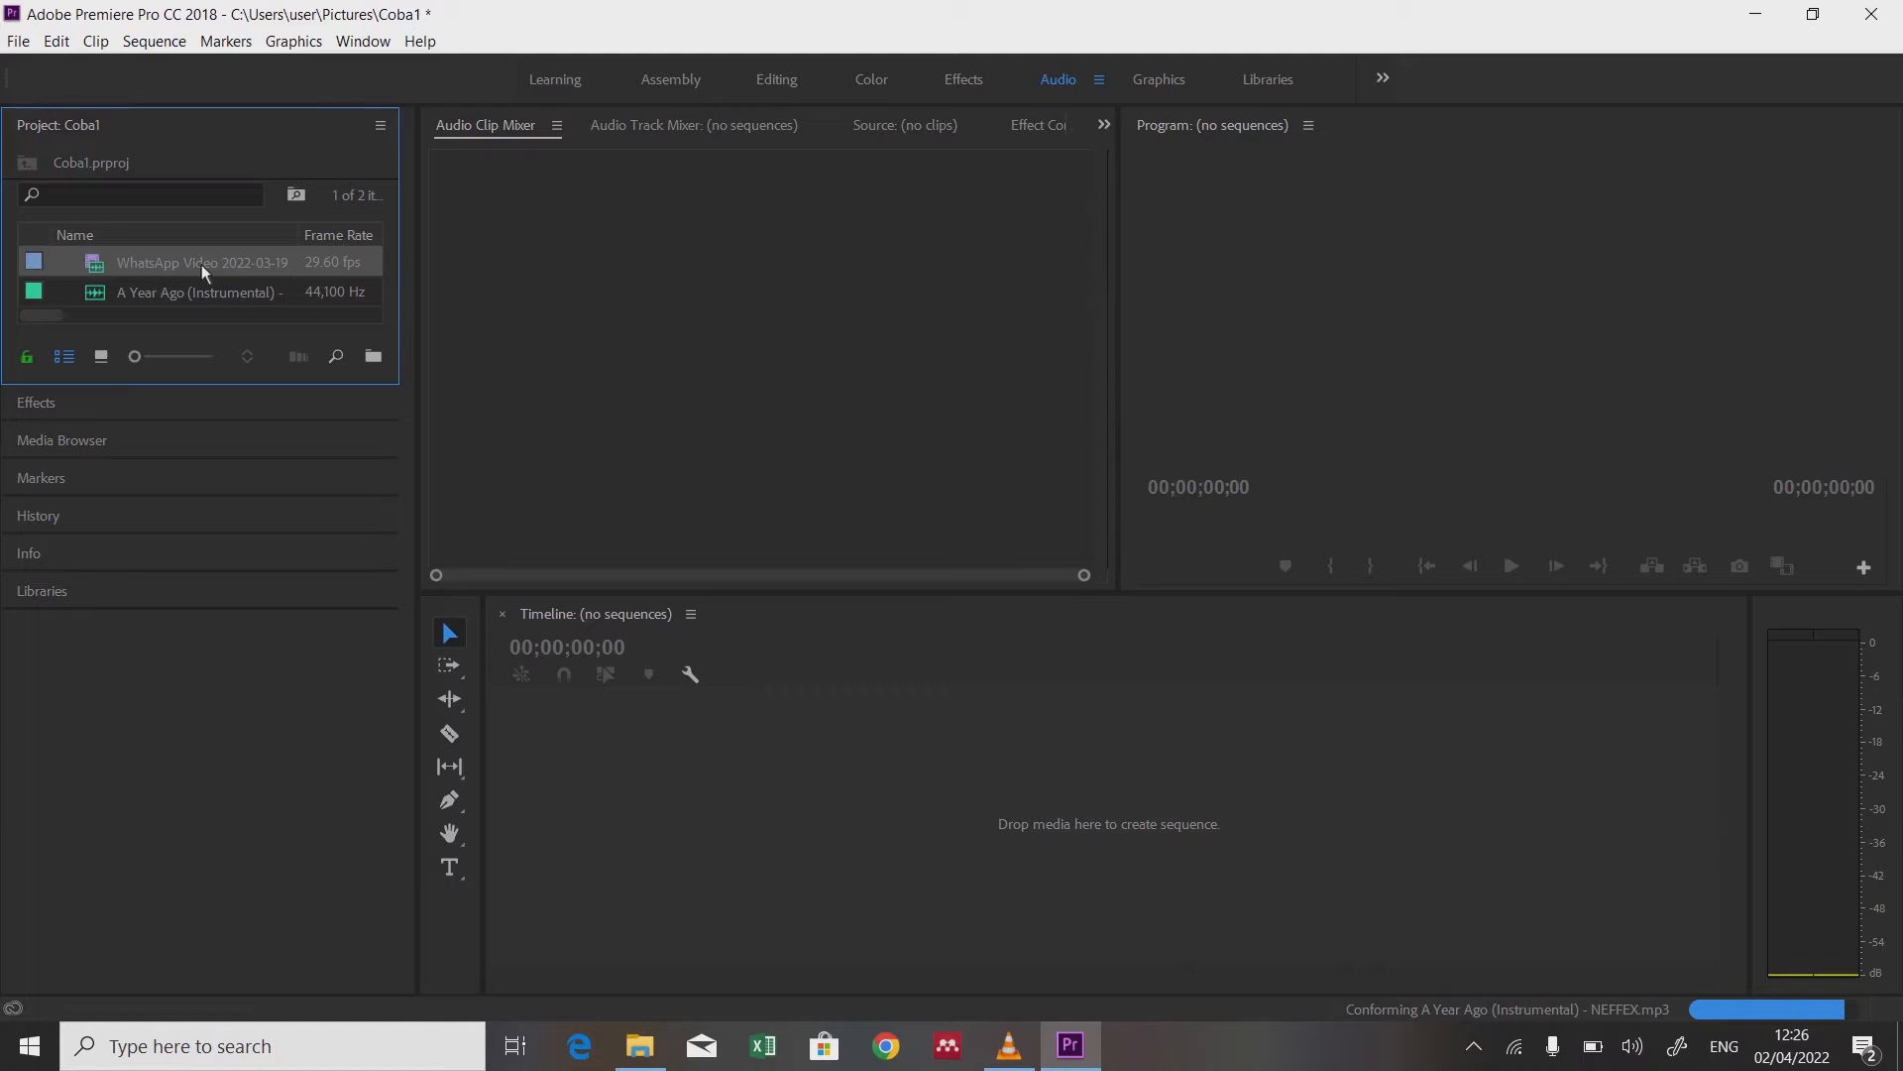
click(183, 299)
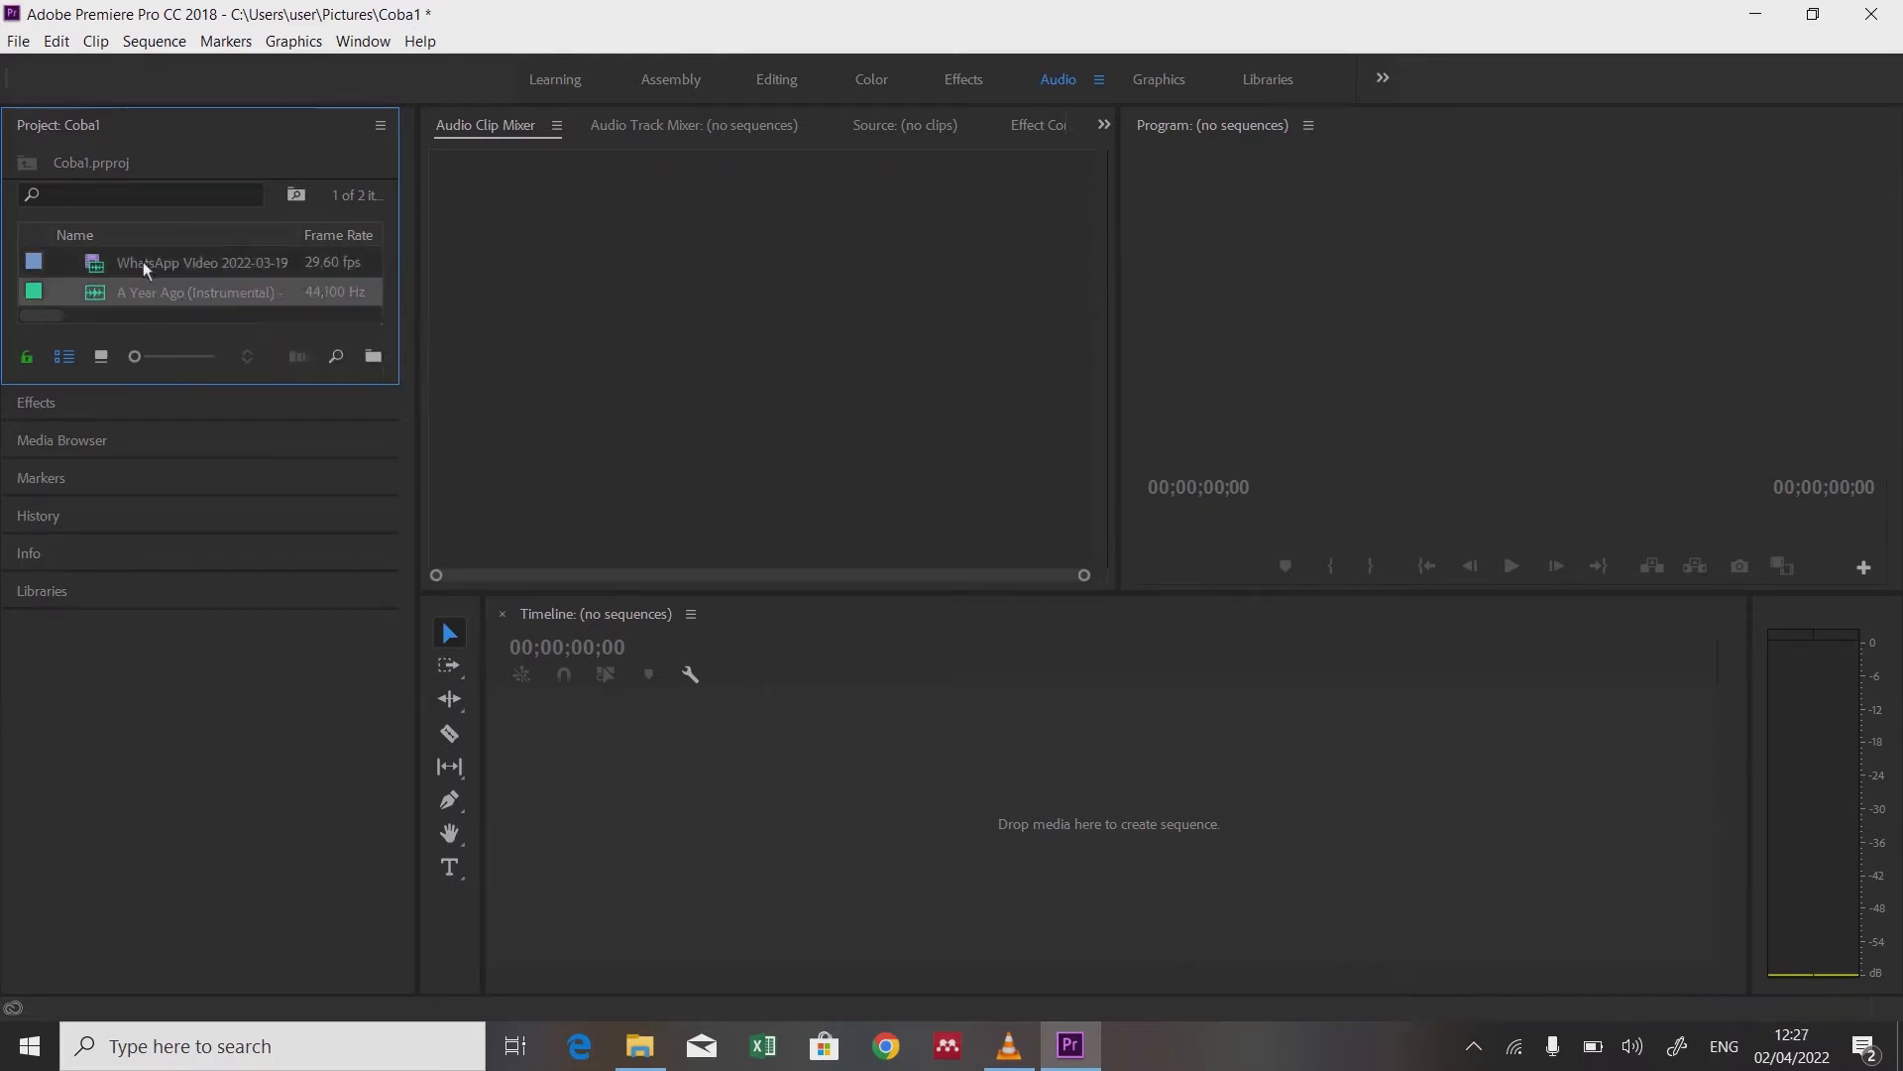
click(143, 262)
click(145, 297)
click(117, 268)
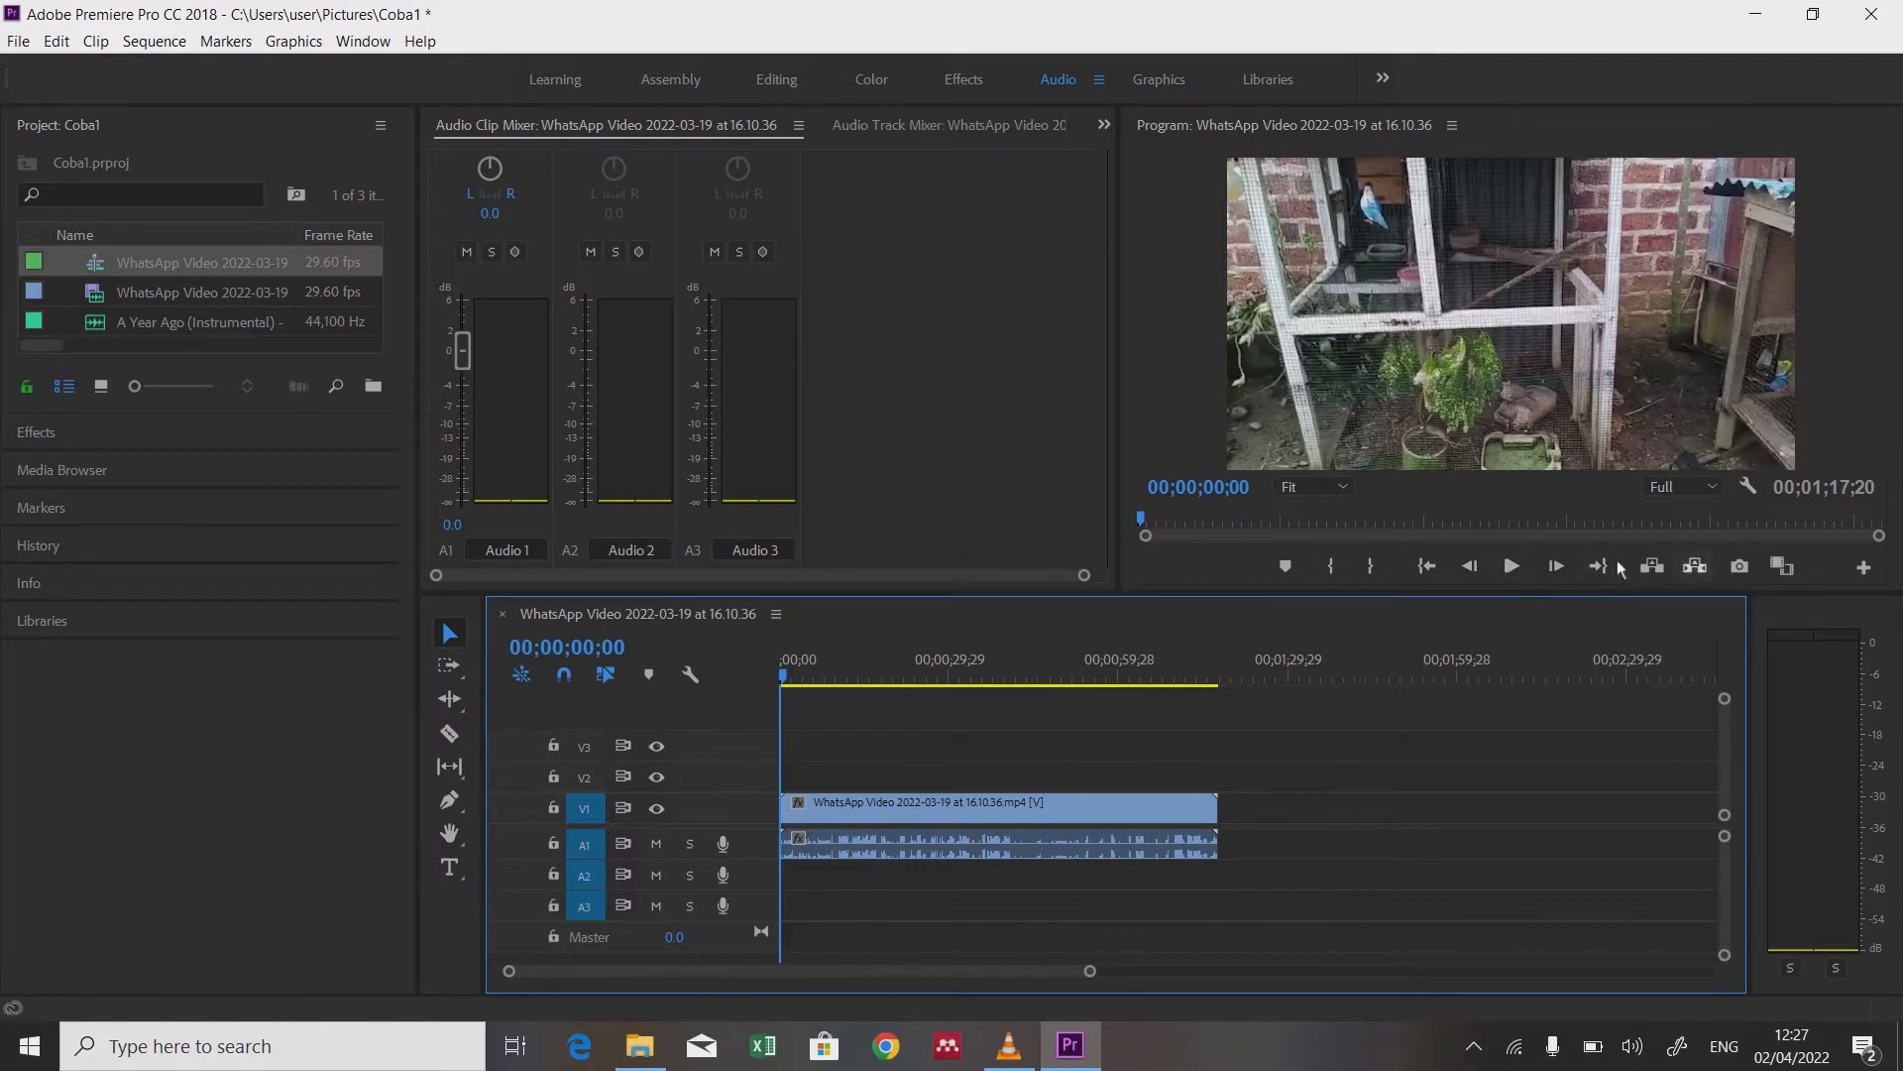
Step: Play the opening seconds of the sequence and return the playhead close to its beginning
click(1511, 567)
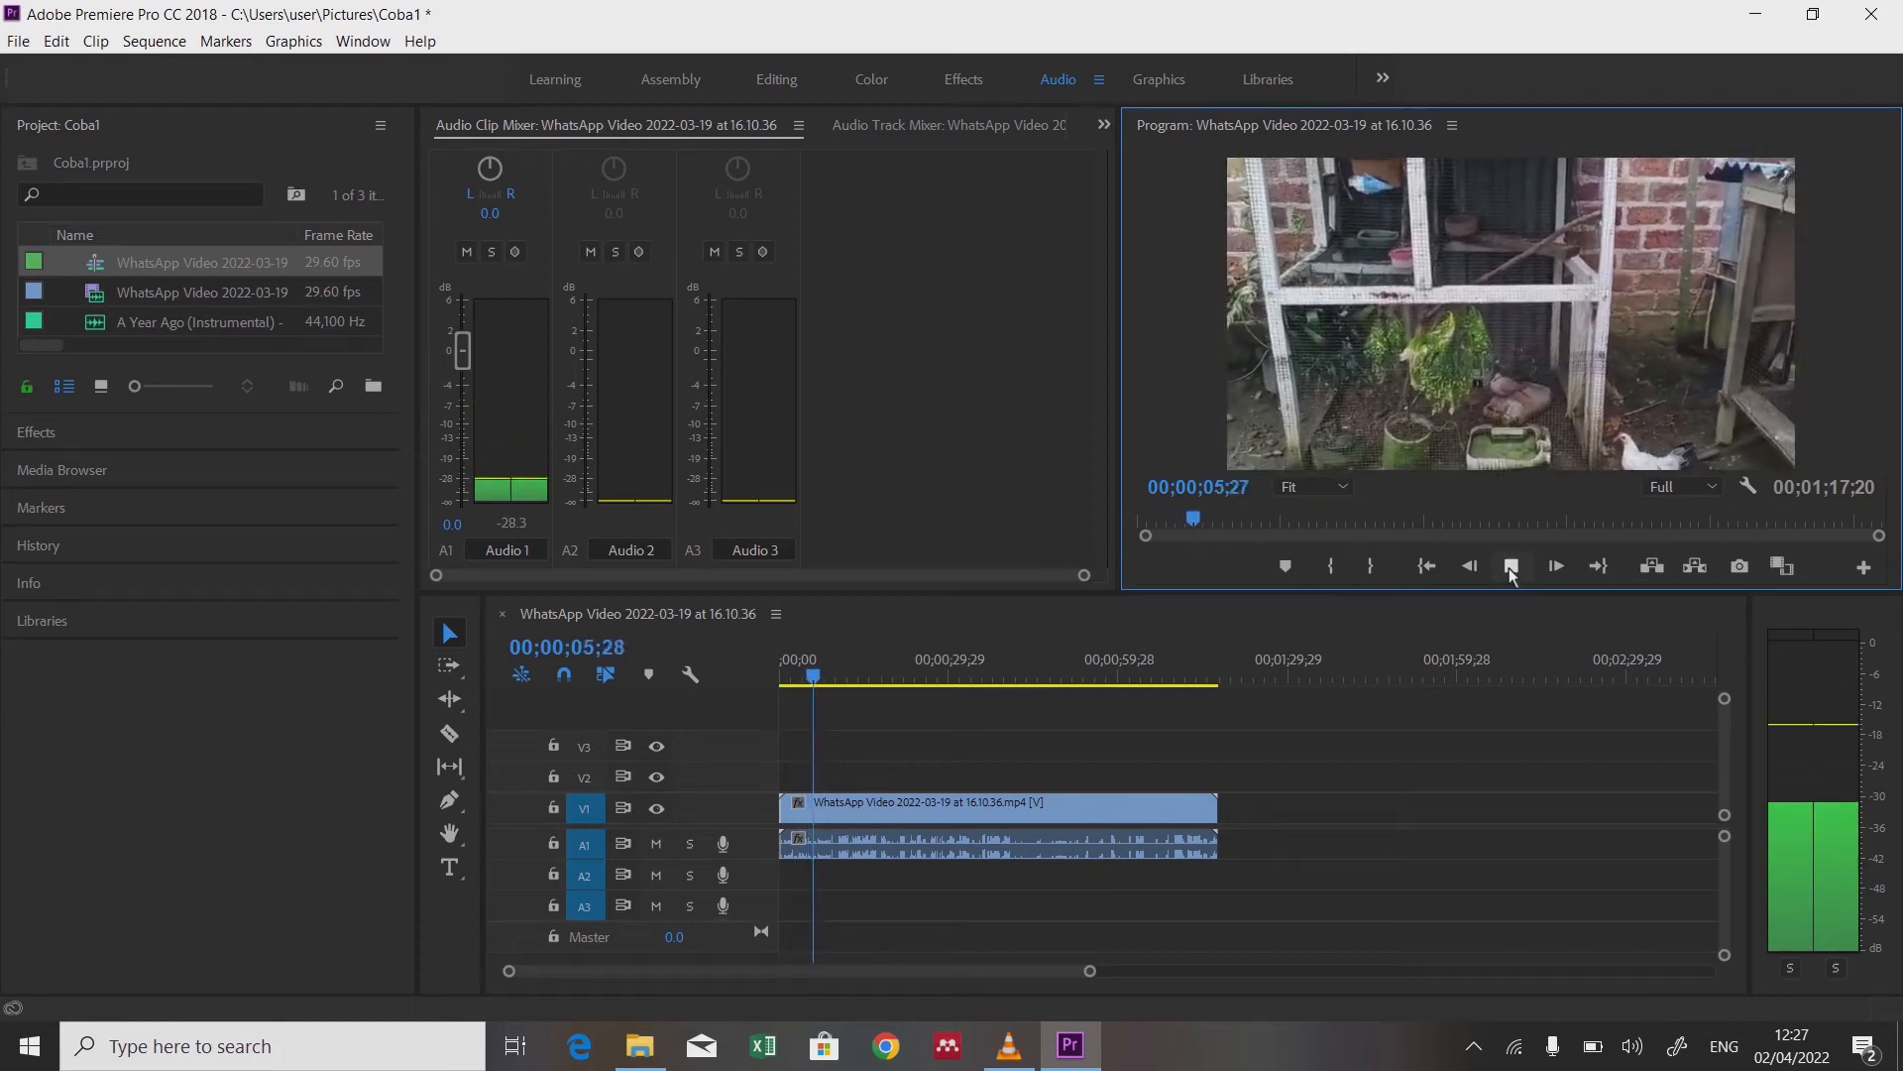
click(1510, 571)
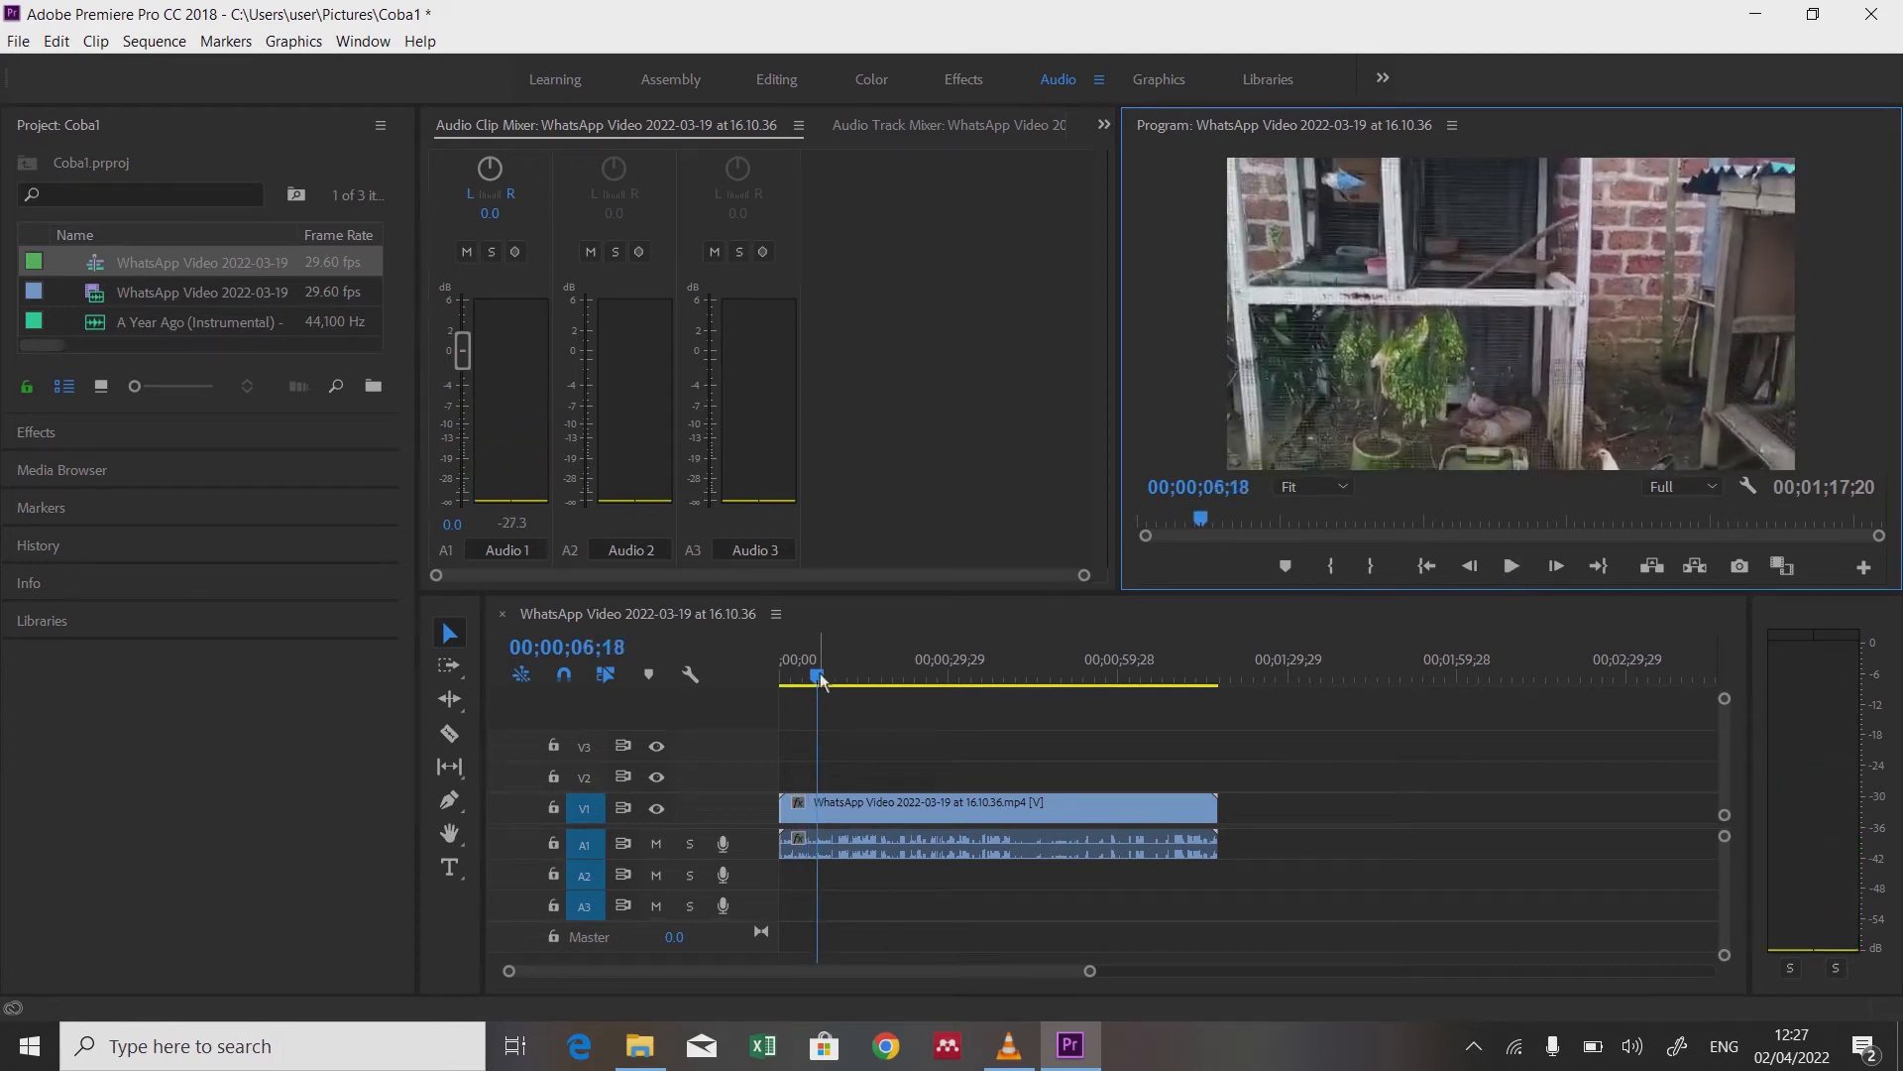
drag(821, 682, 788, 680)
key(space)
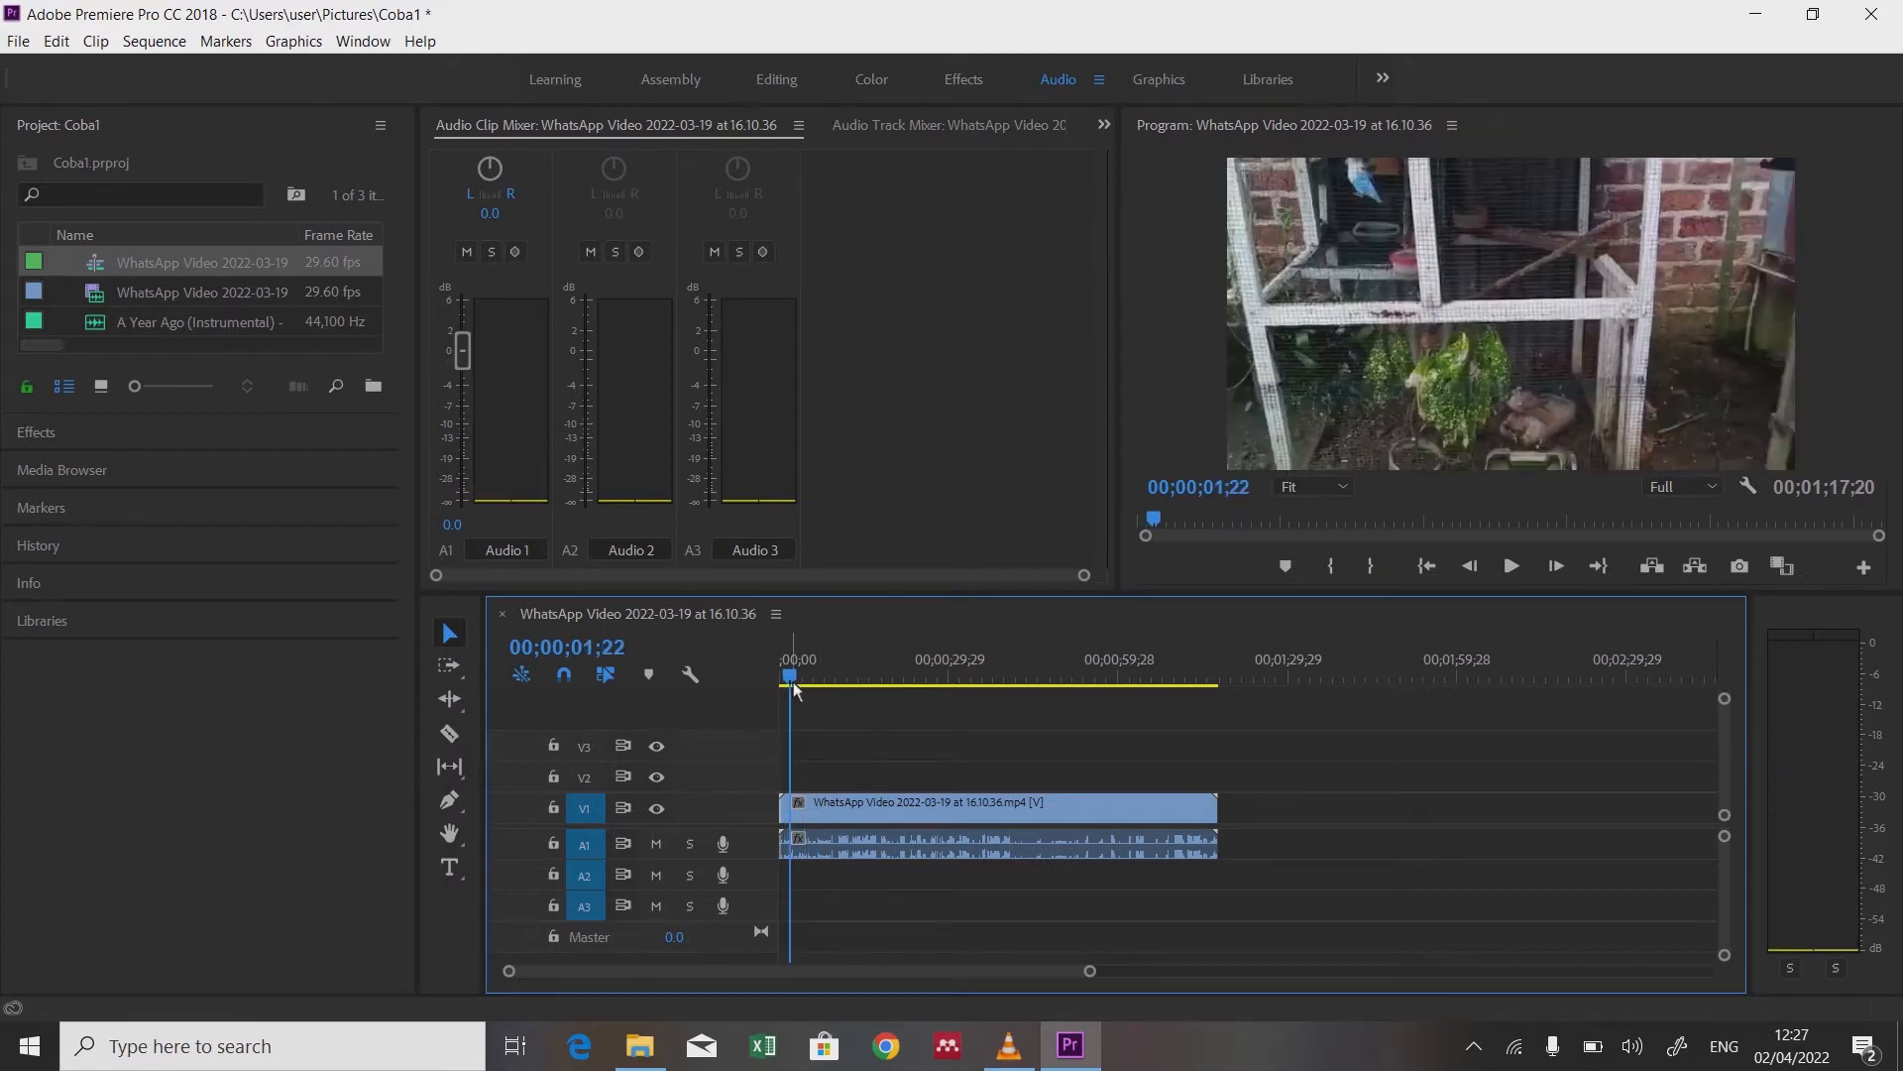
key(space)
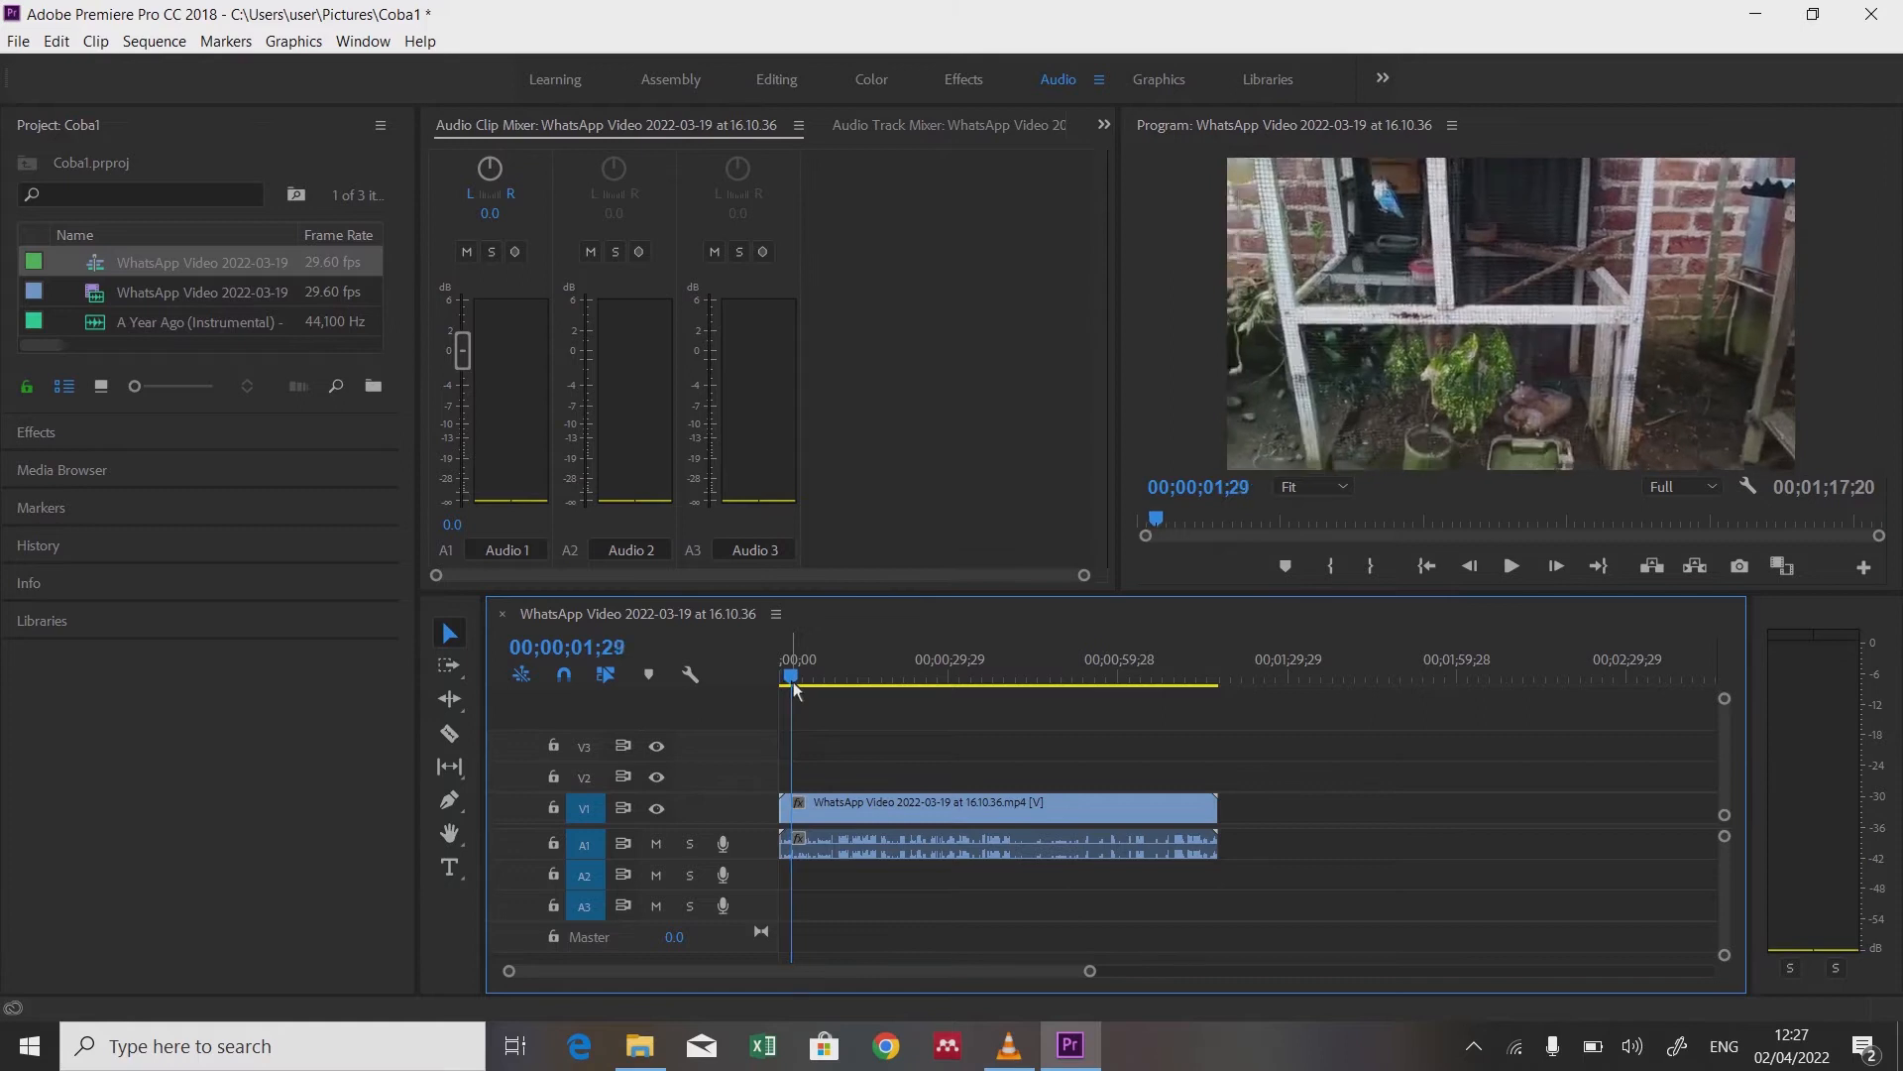
click(793, 682)
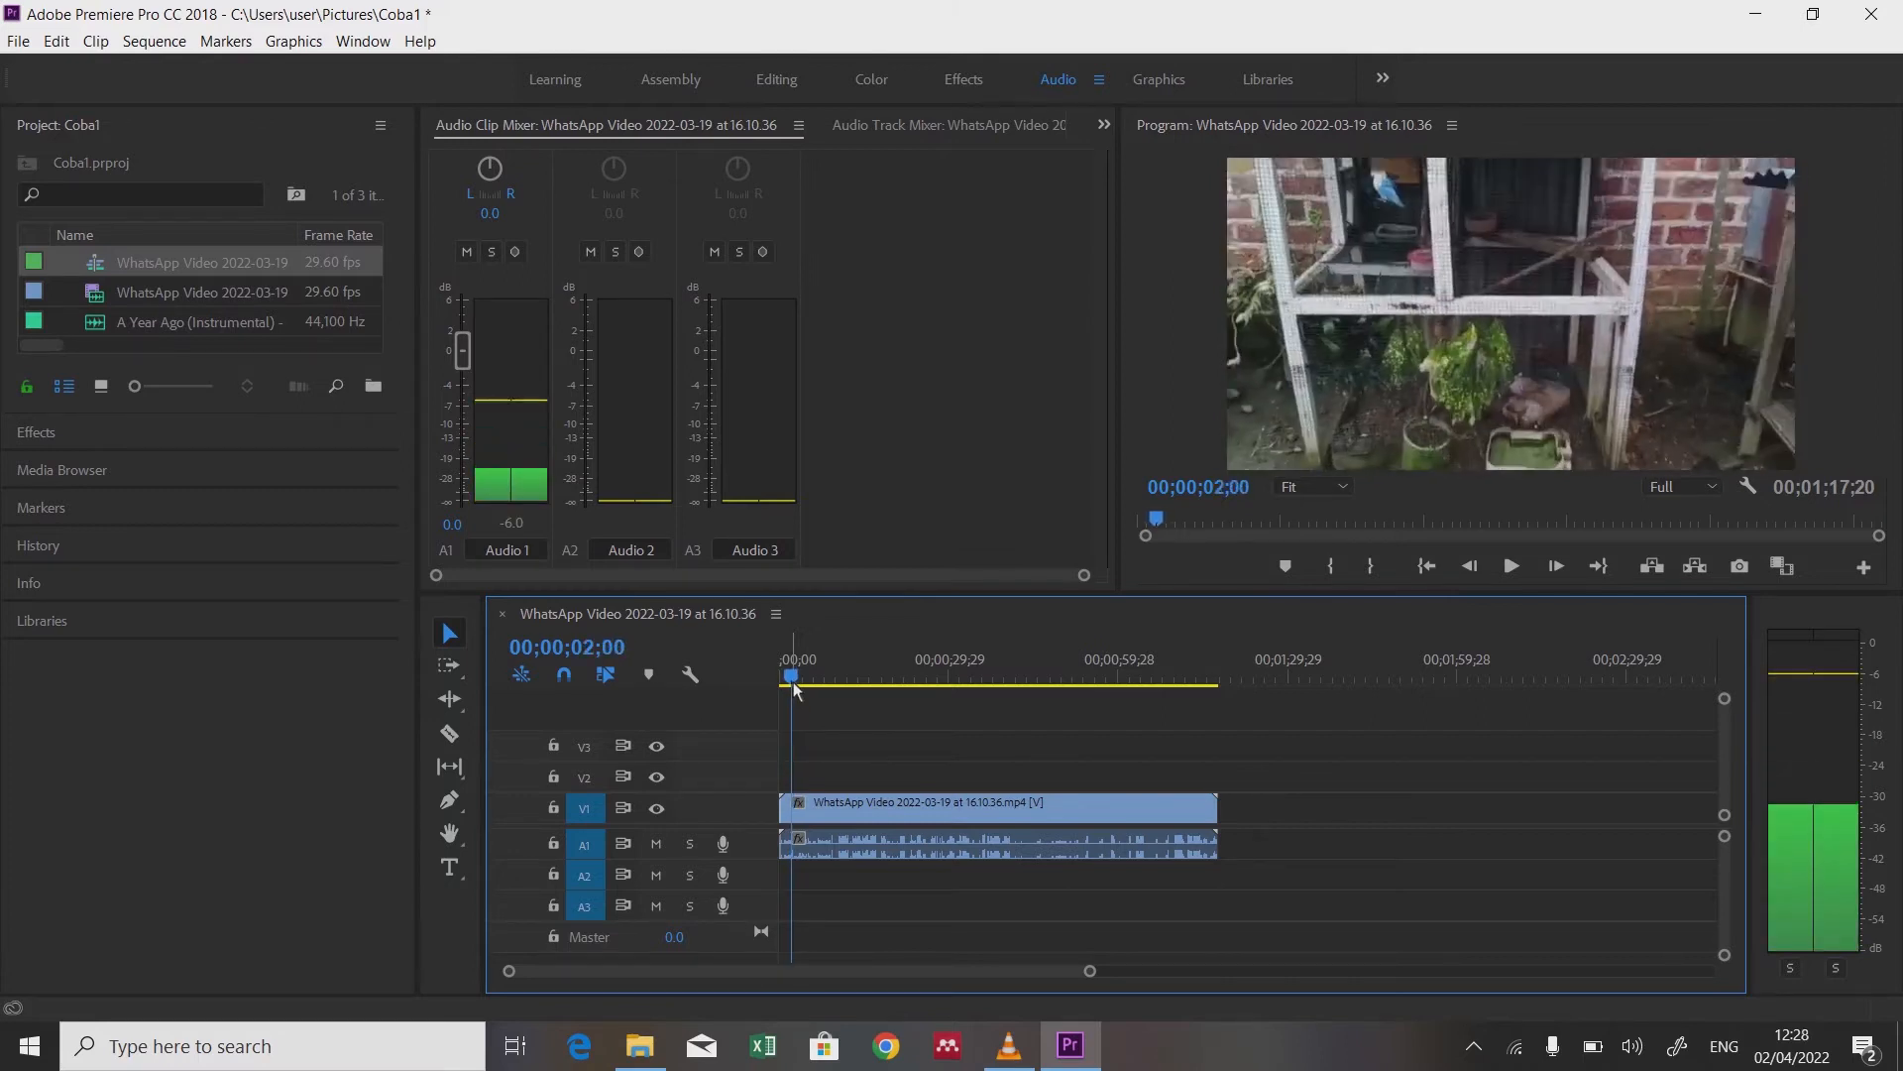
Step: Step the playhead back frame by frame to 00;00;01;18
key(Left)
key(Left)
key(Left)
key(Left)
key(Left)
key(Left)
key(Left)
key(Left)
key(Left)
key(Left)
key(Left)
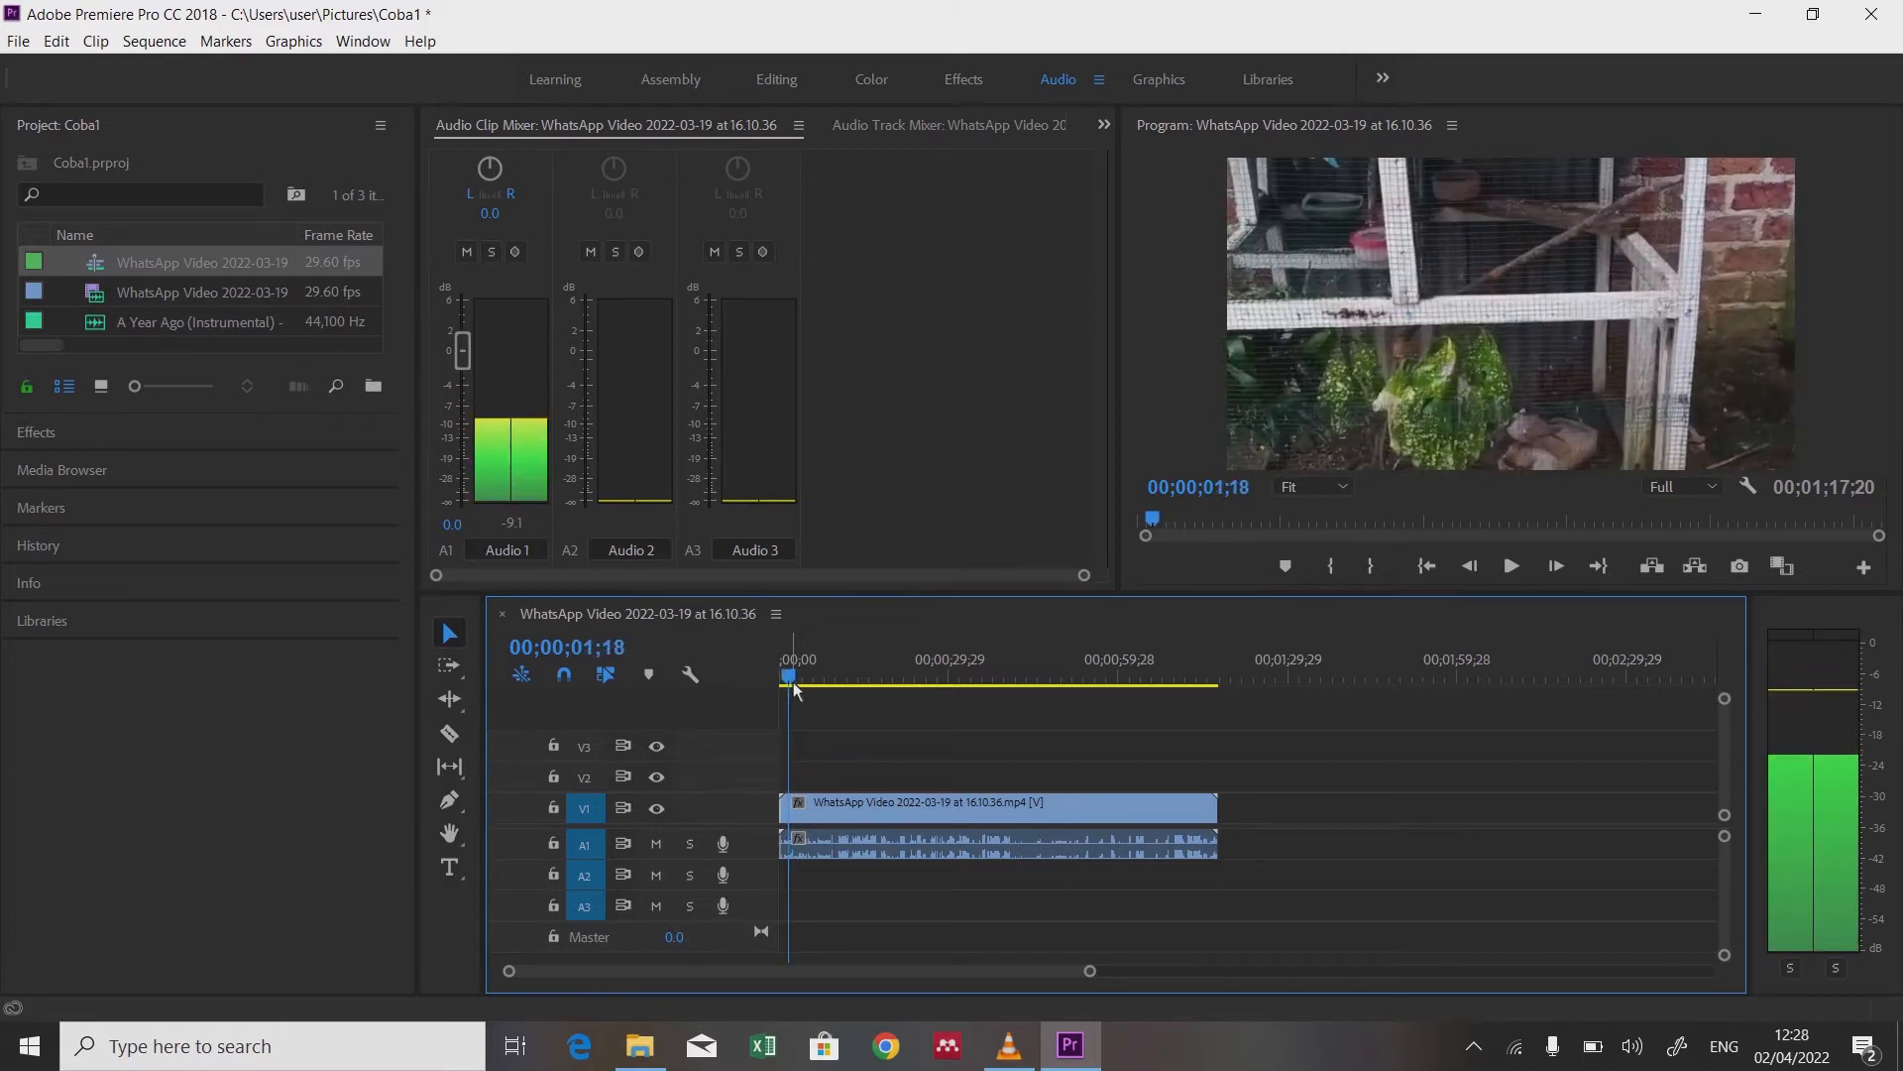
Step: Play the sequence up to 00;00;08;09 and split the video clip with its audio at that point
key(space)
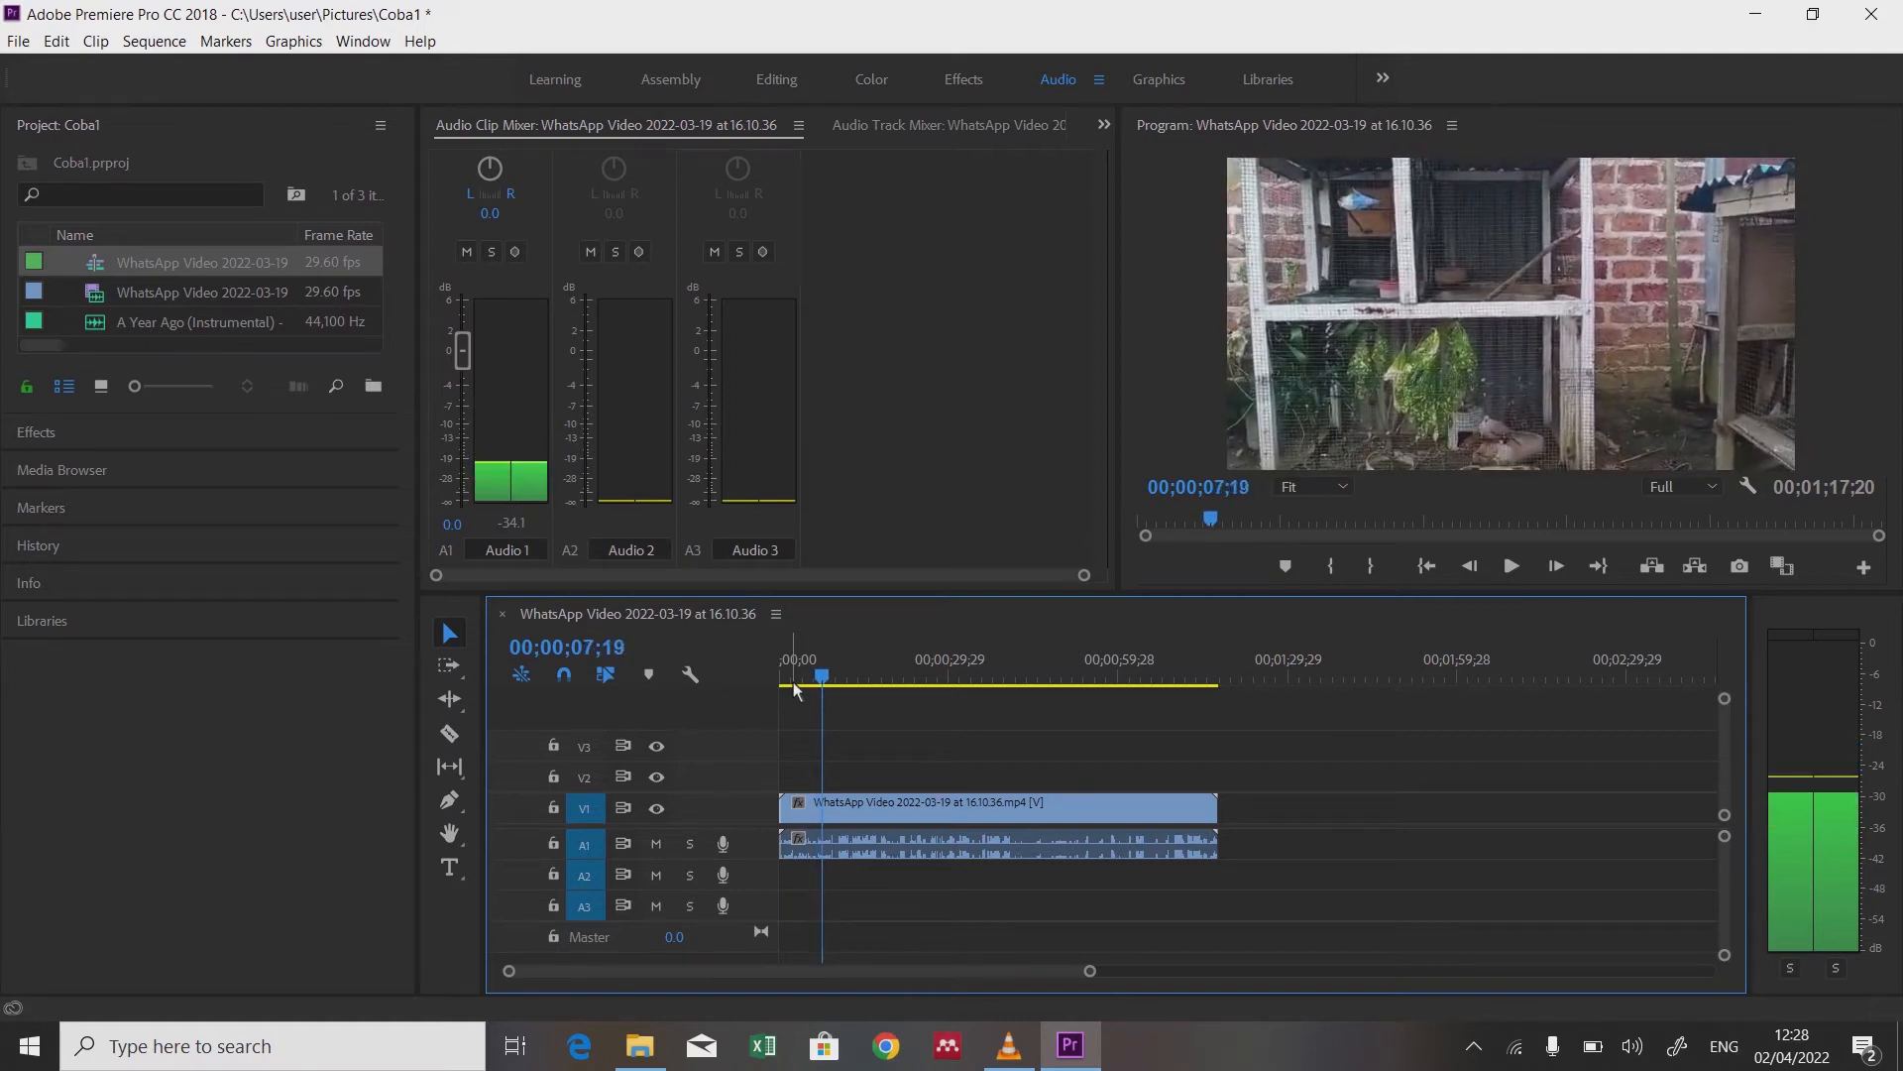
key(space)
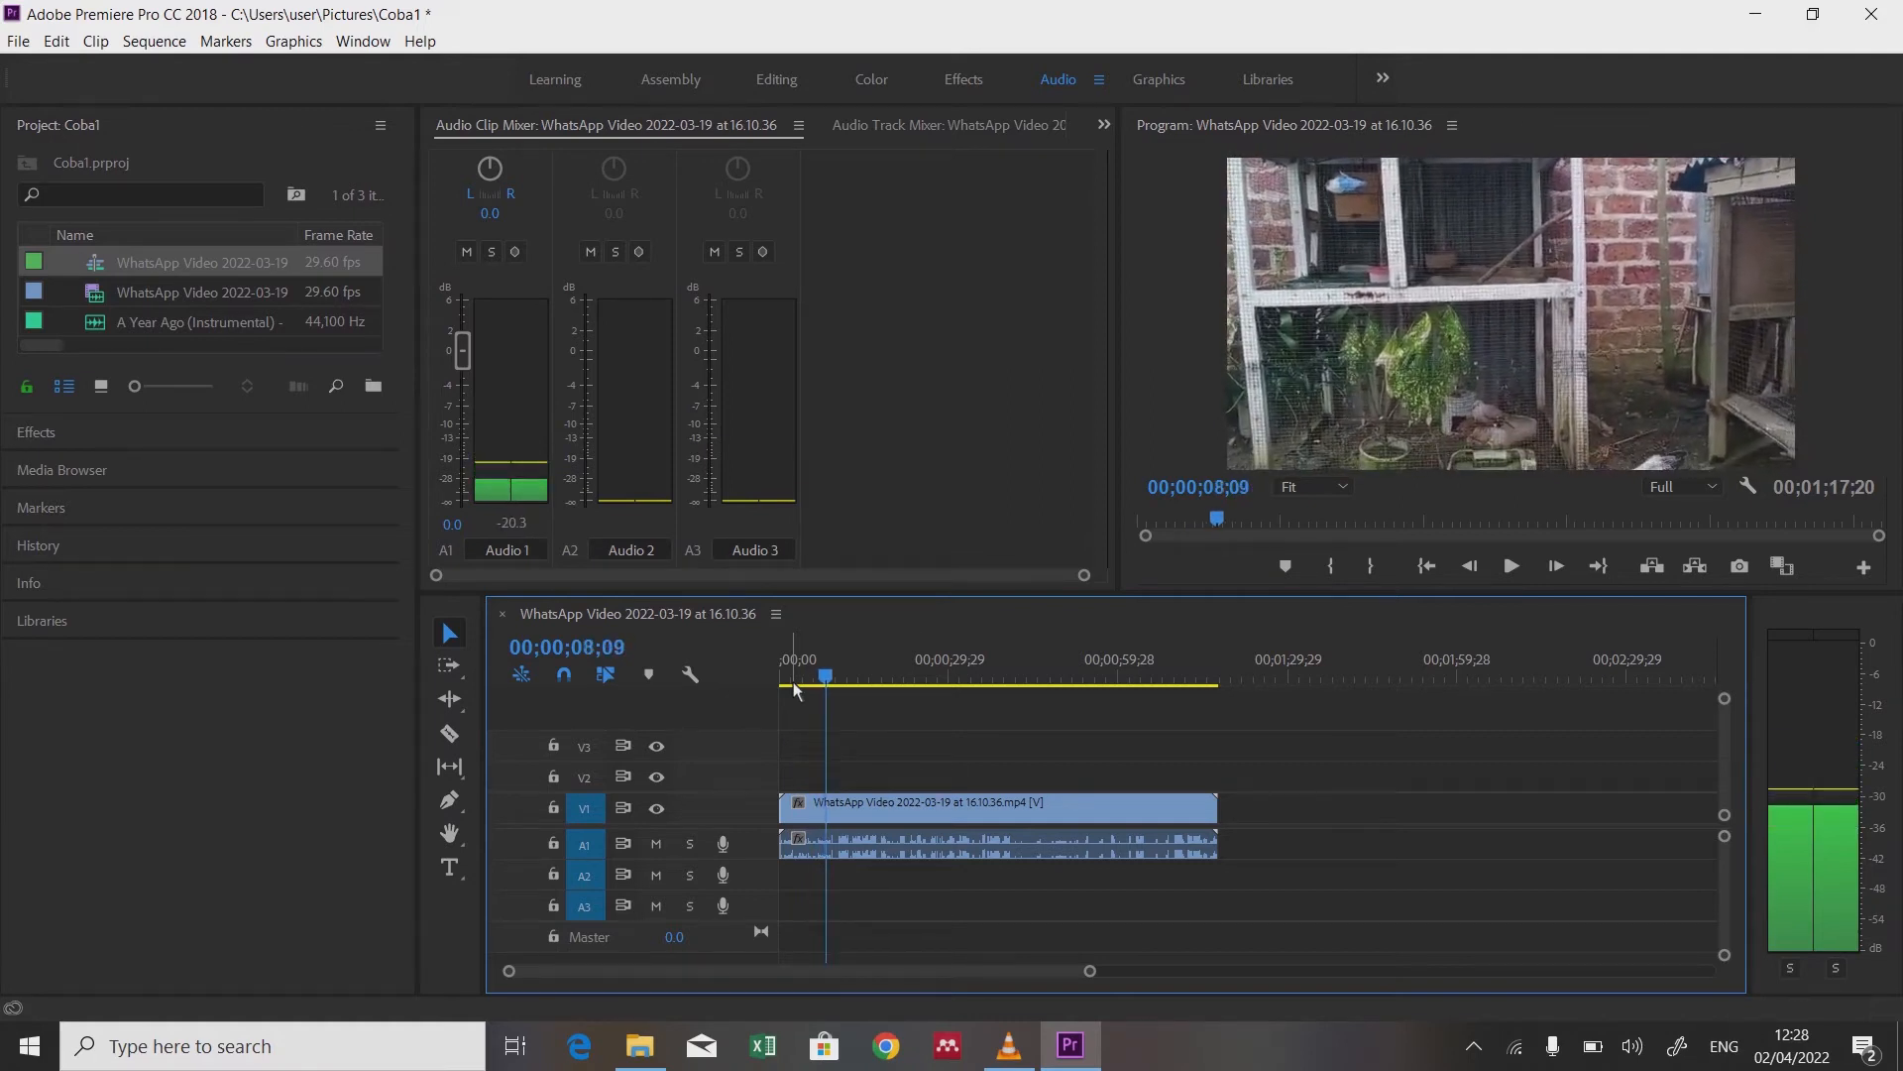
click(838, 815)
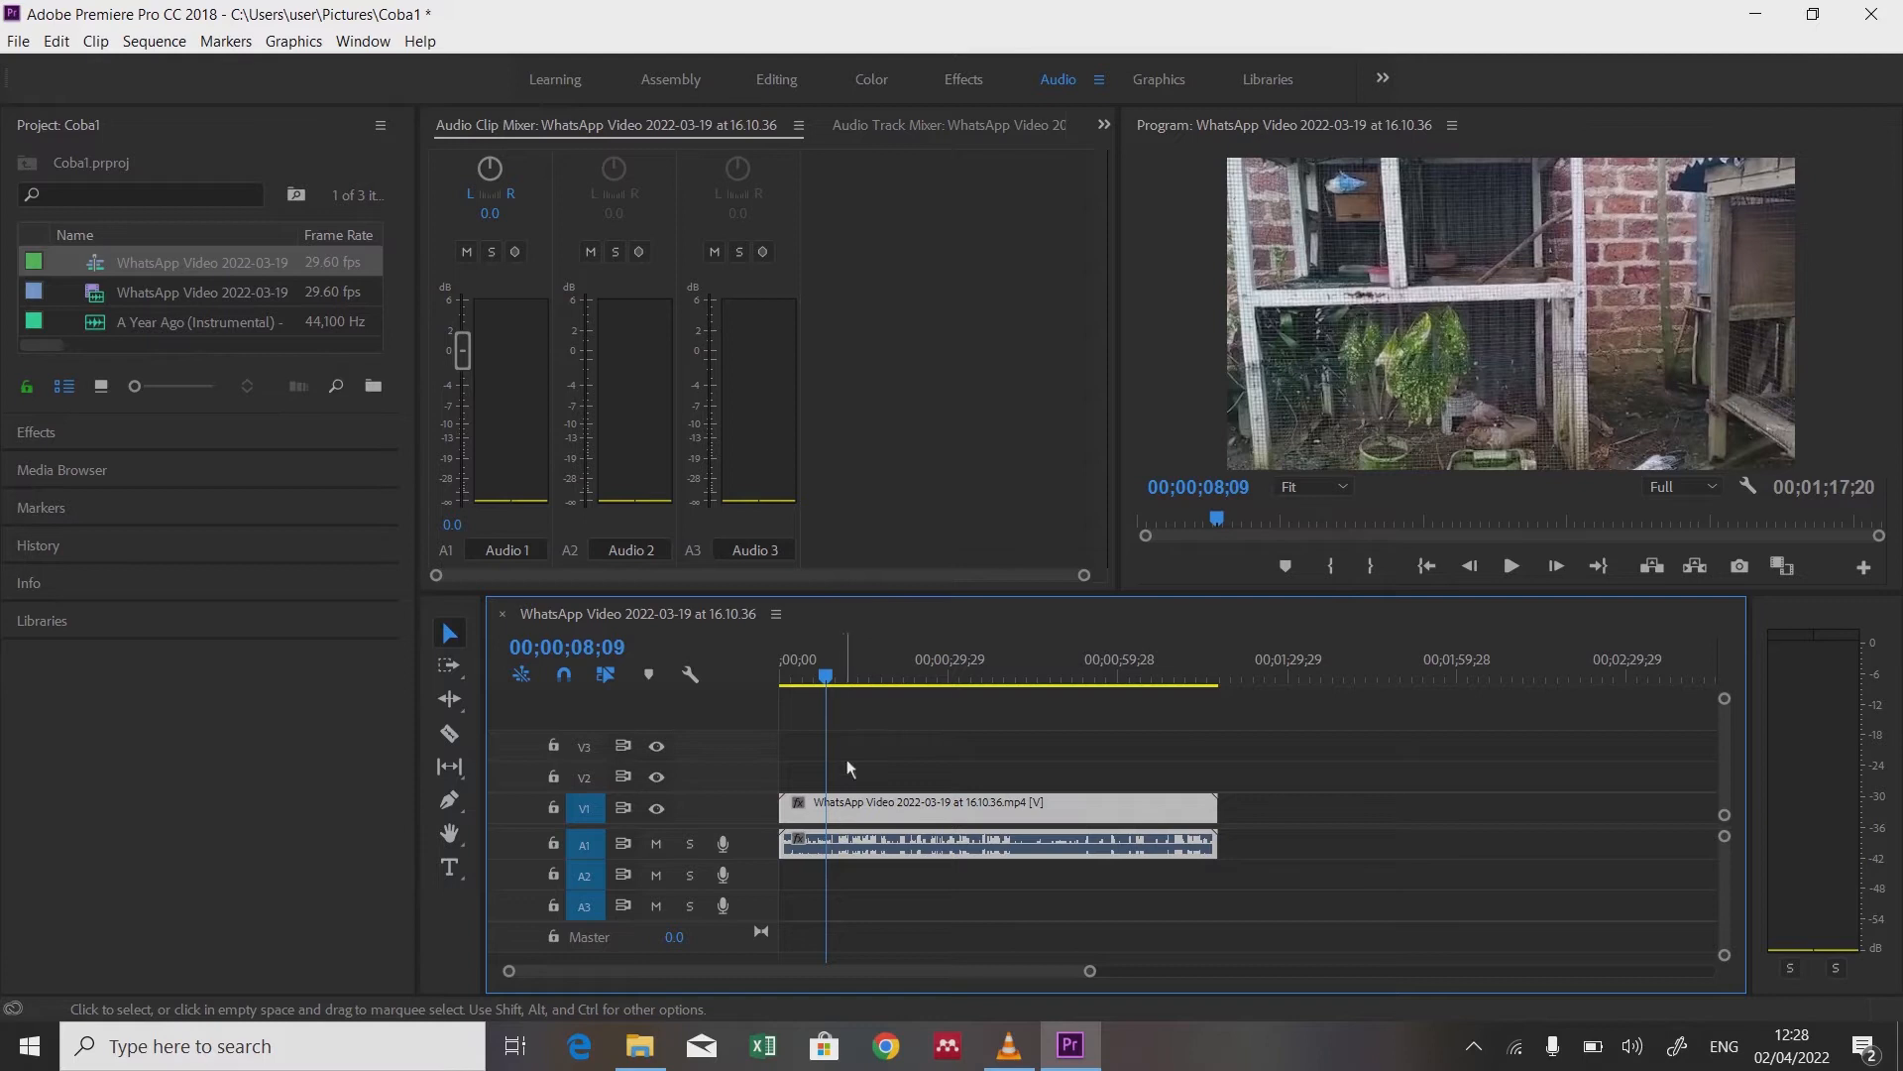
click(1328, 777)
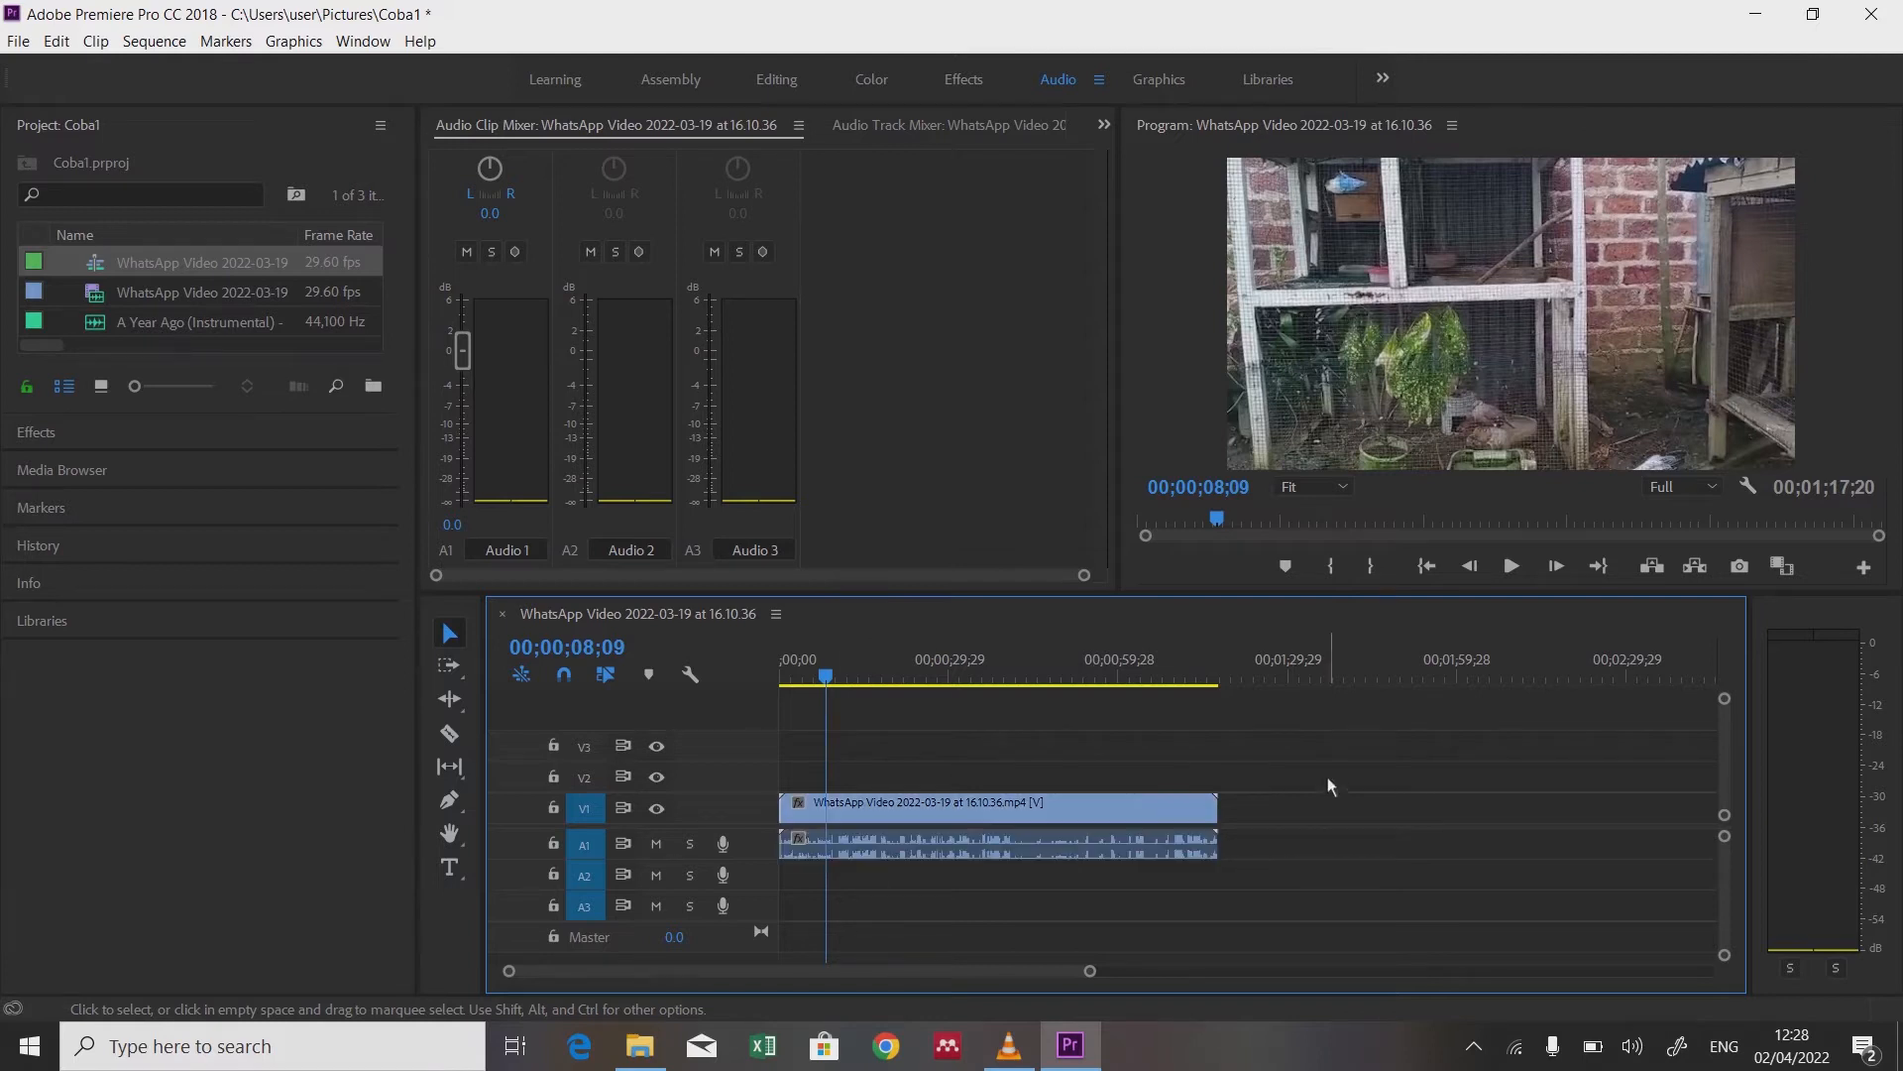
click(967, 808)
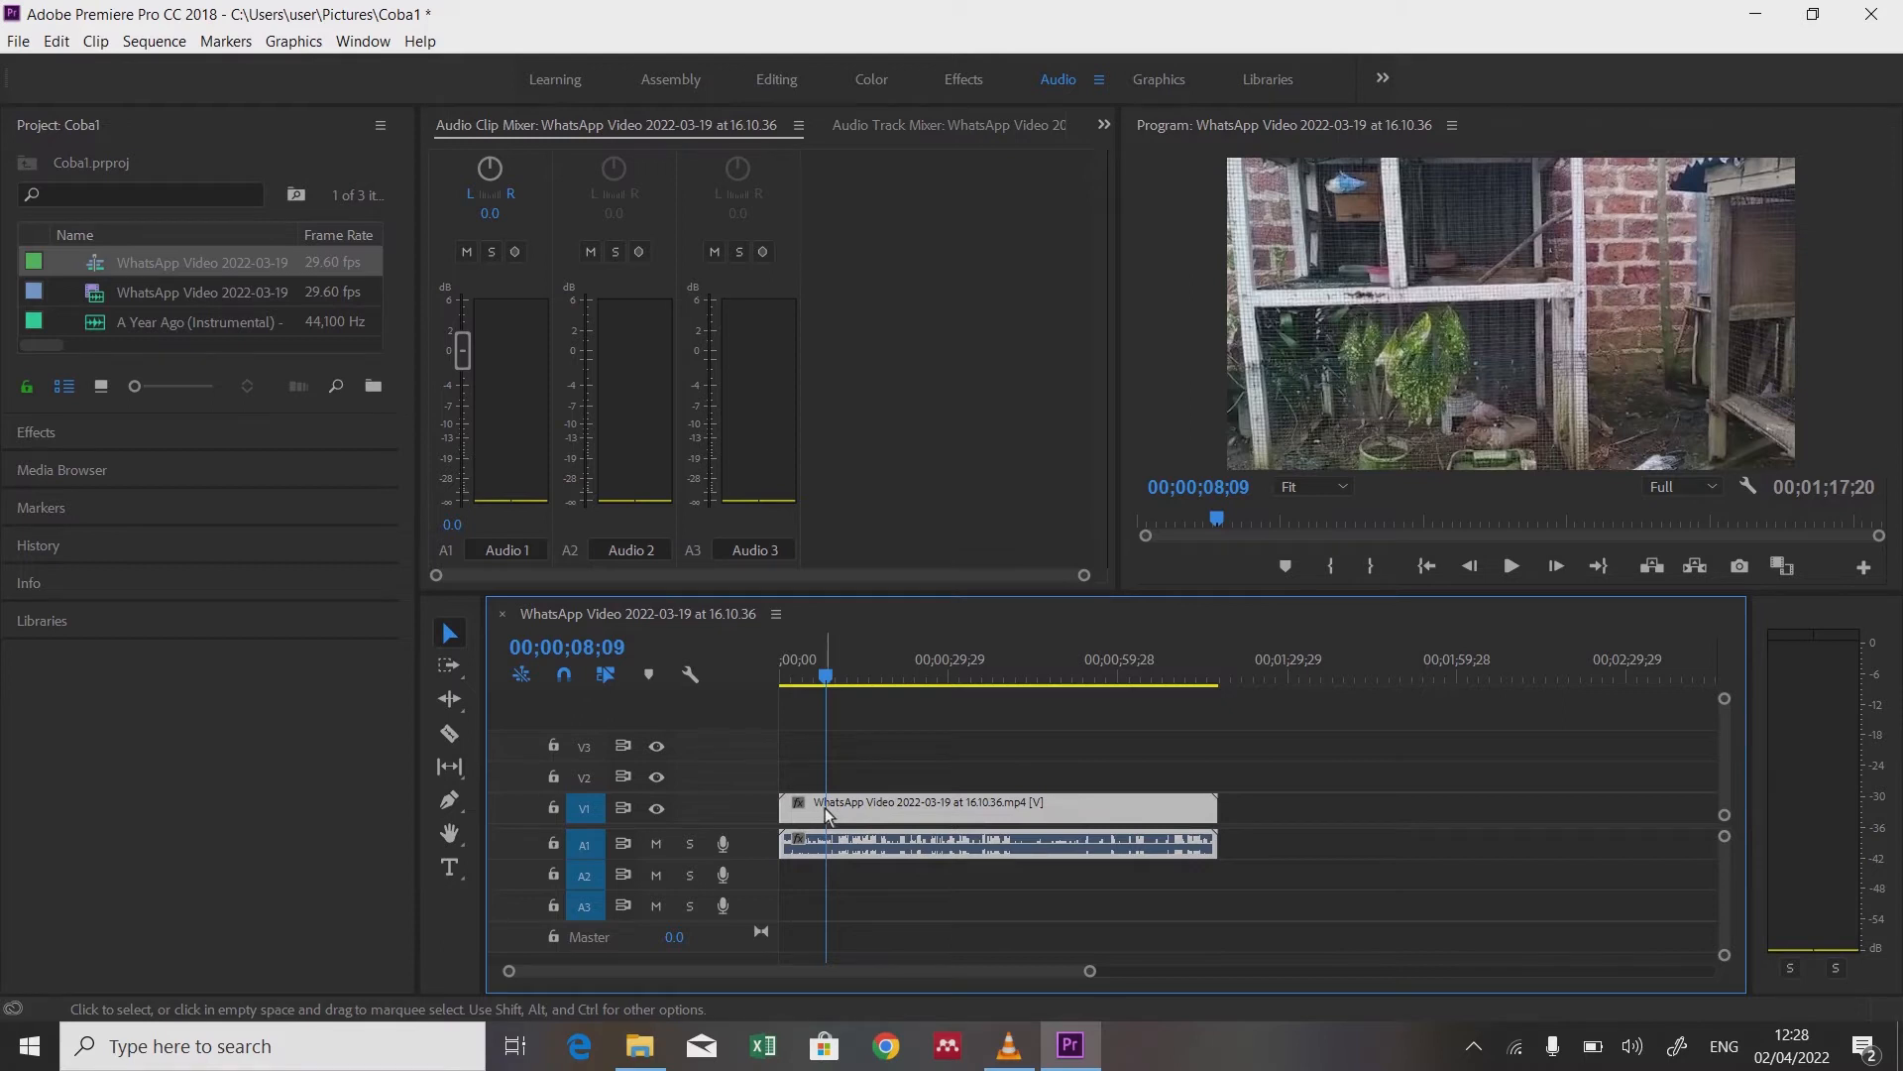
key(ctrl)
key(ctrl+k)
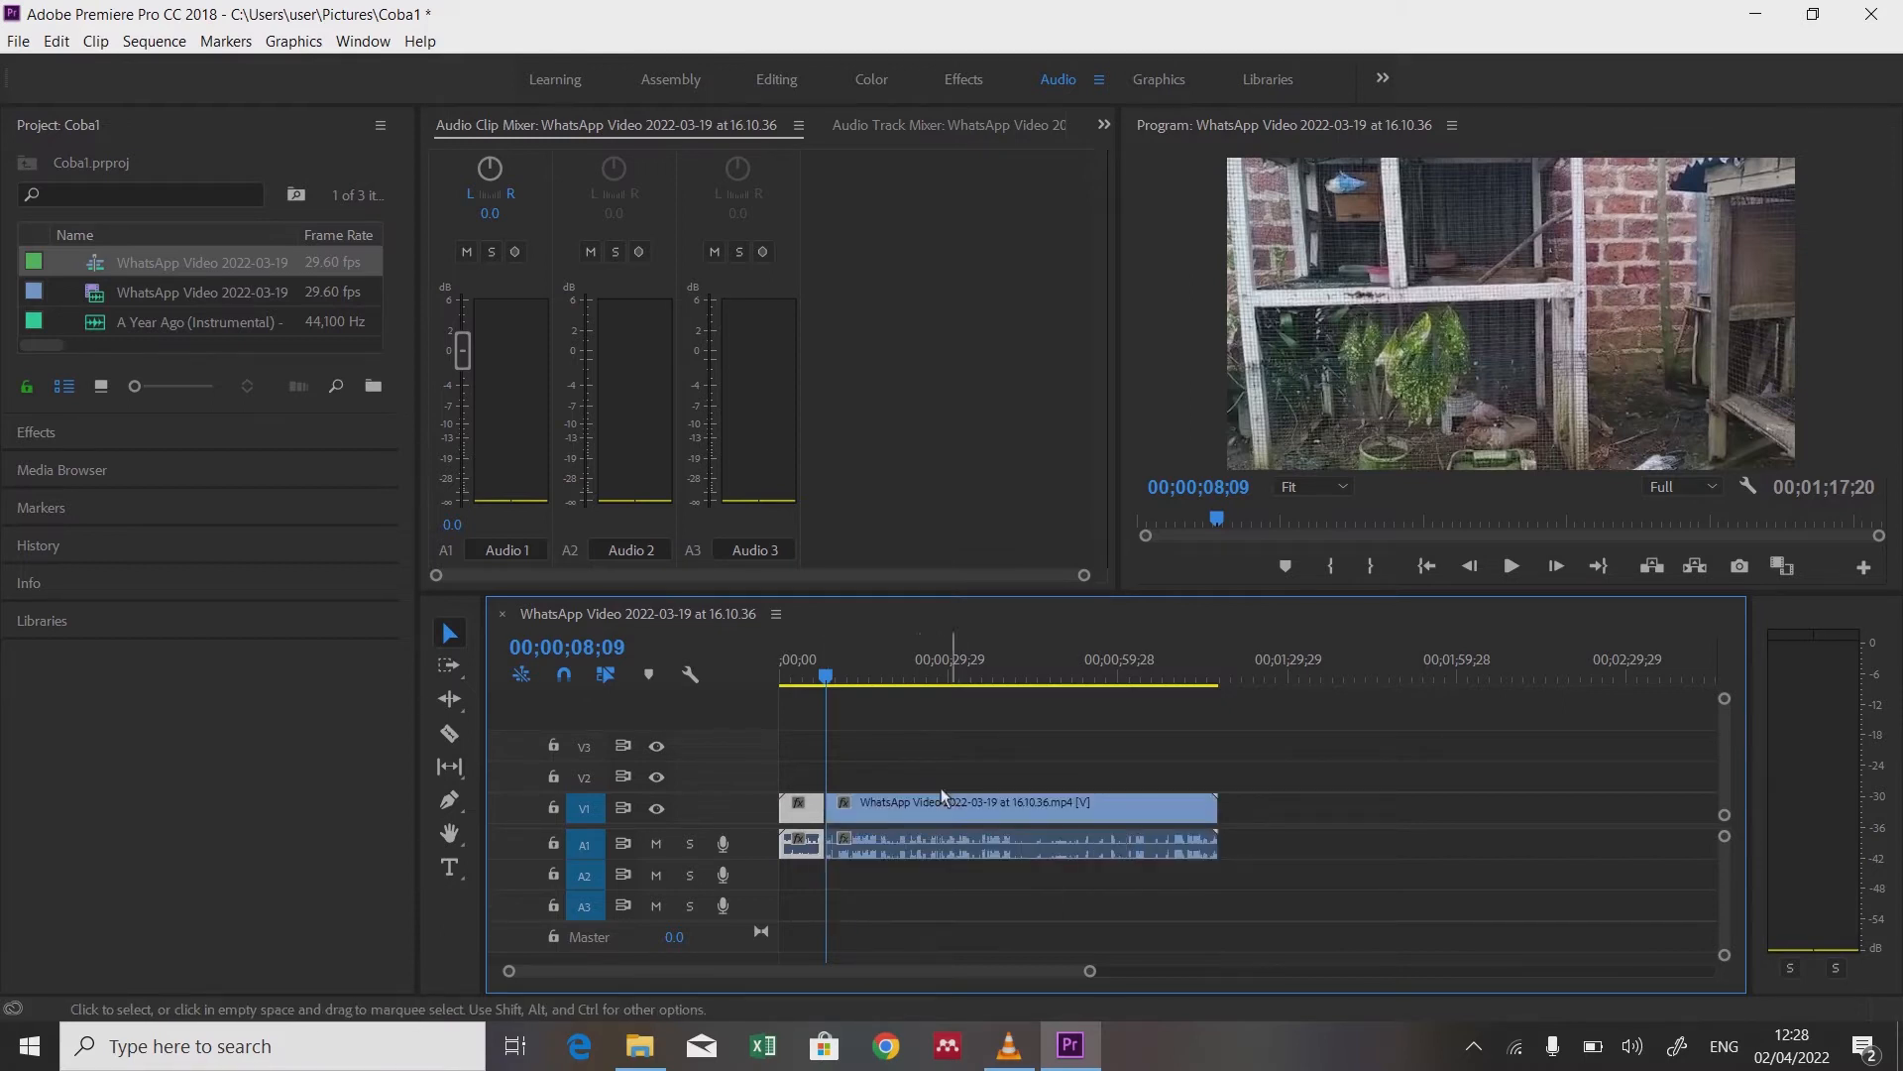
Step: Move the second clip segment about 5.5 seconds away from the first, and place the playhead at 00;00;07;19
click(913, 817)
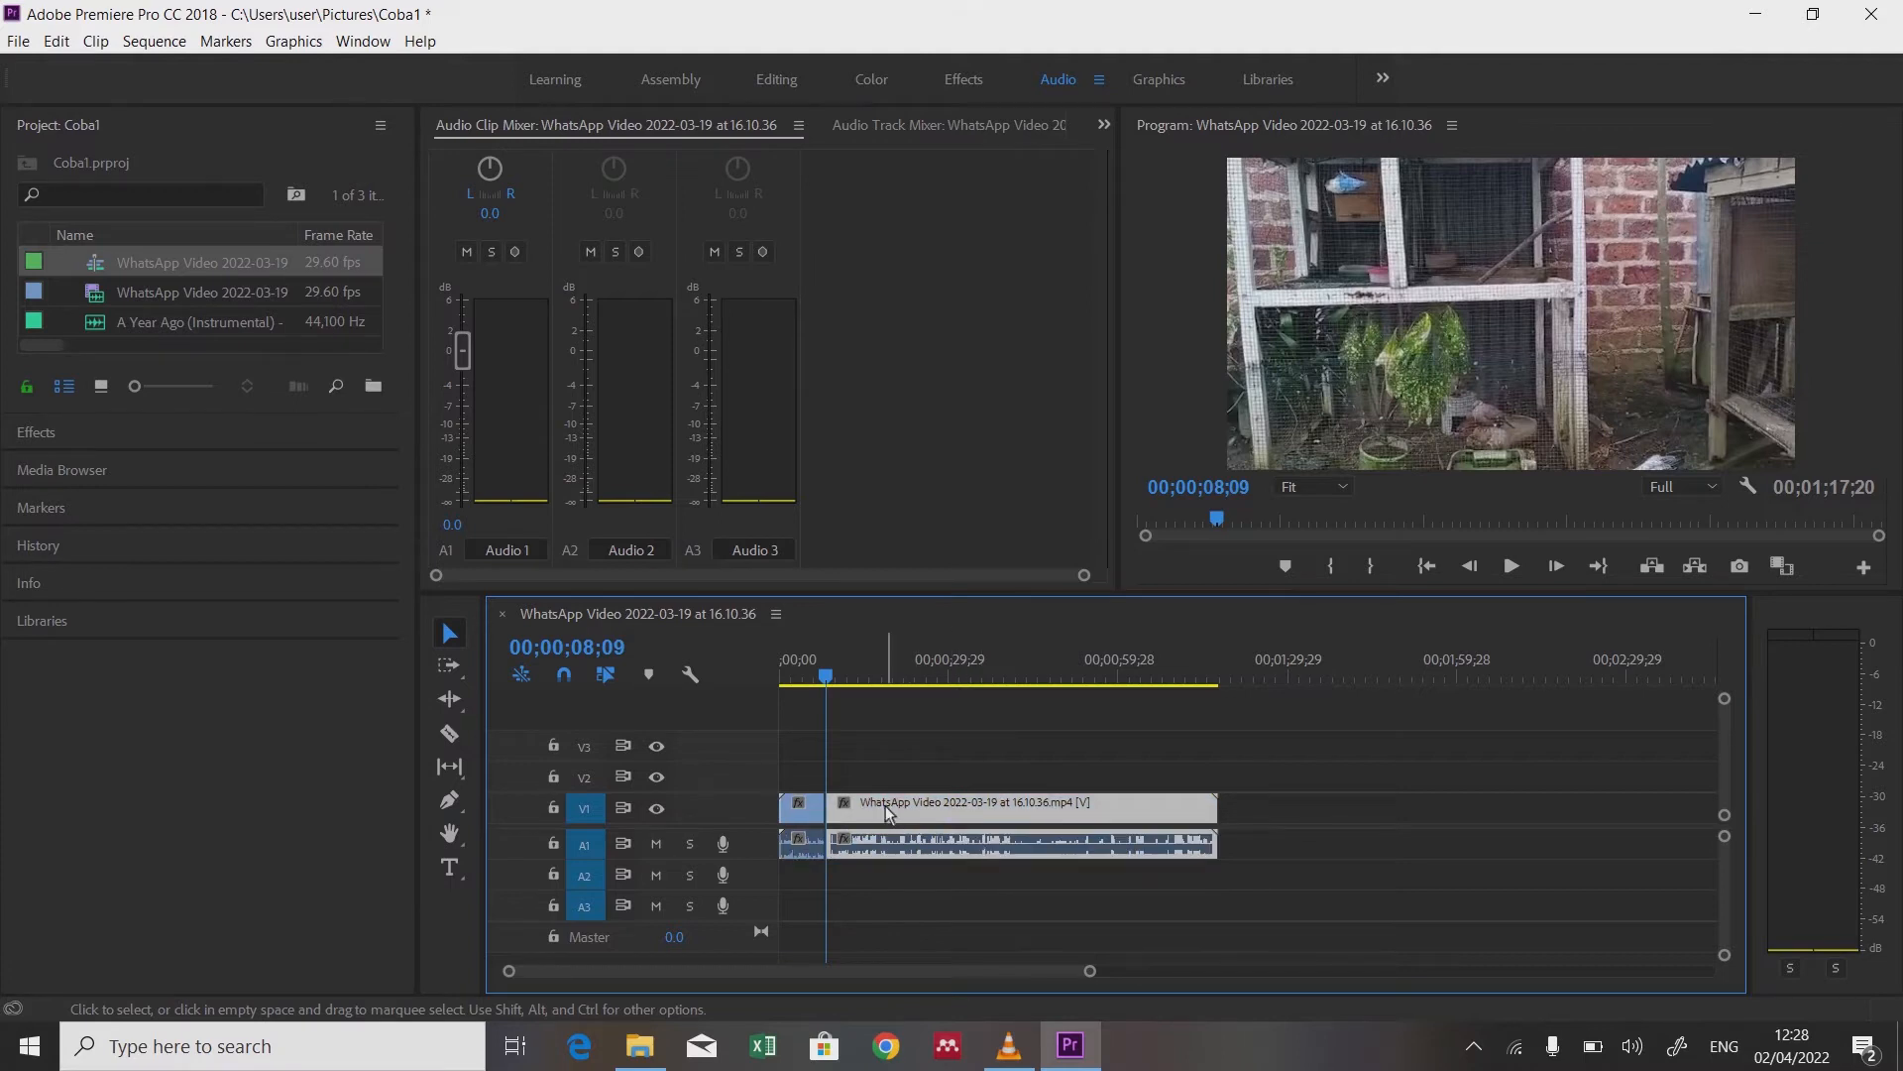
drag(887, 813, 919, 807)
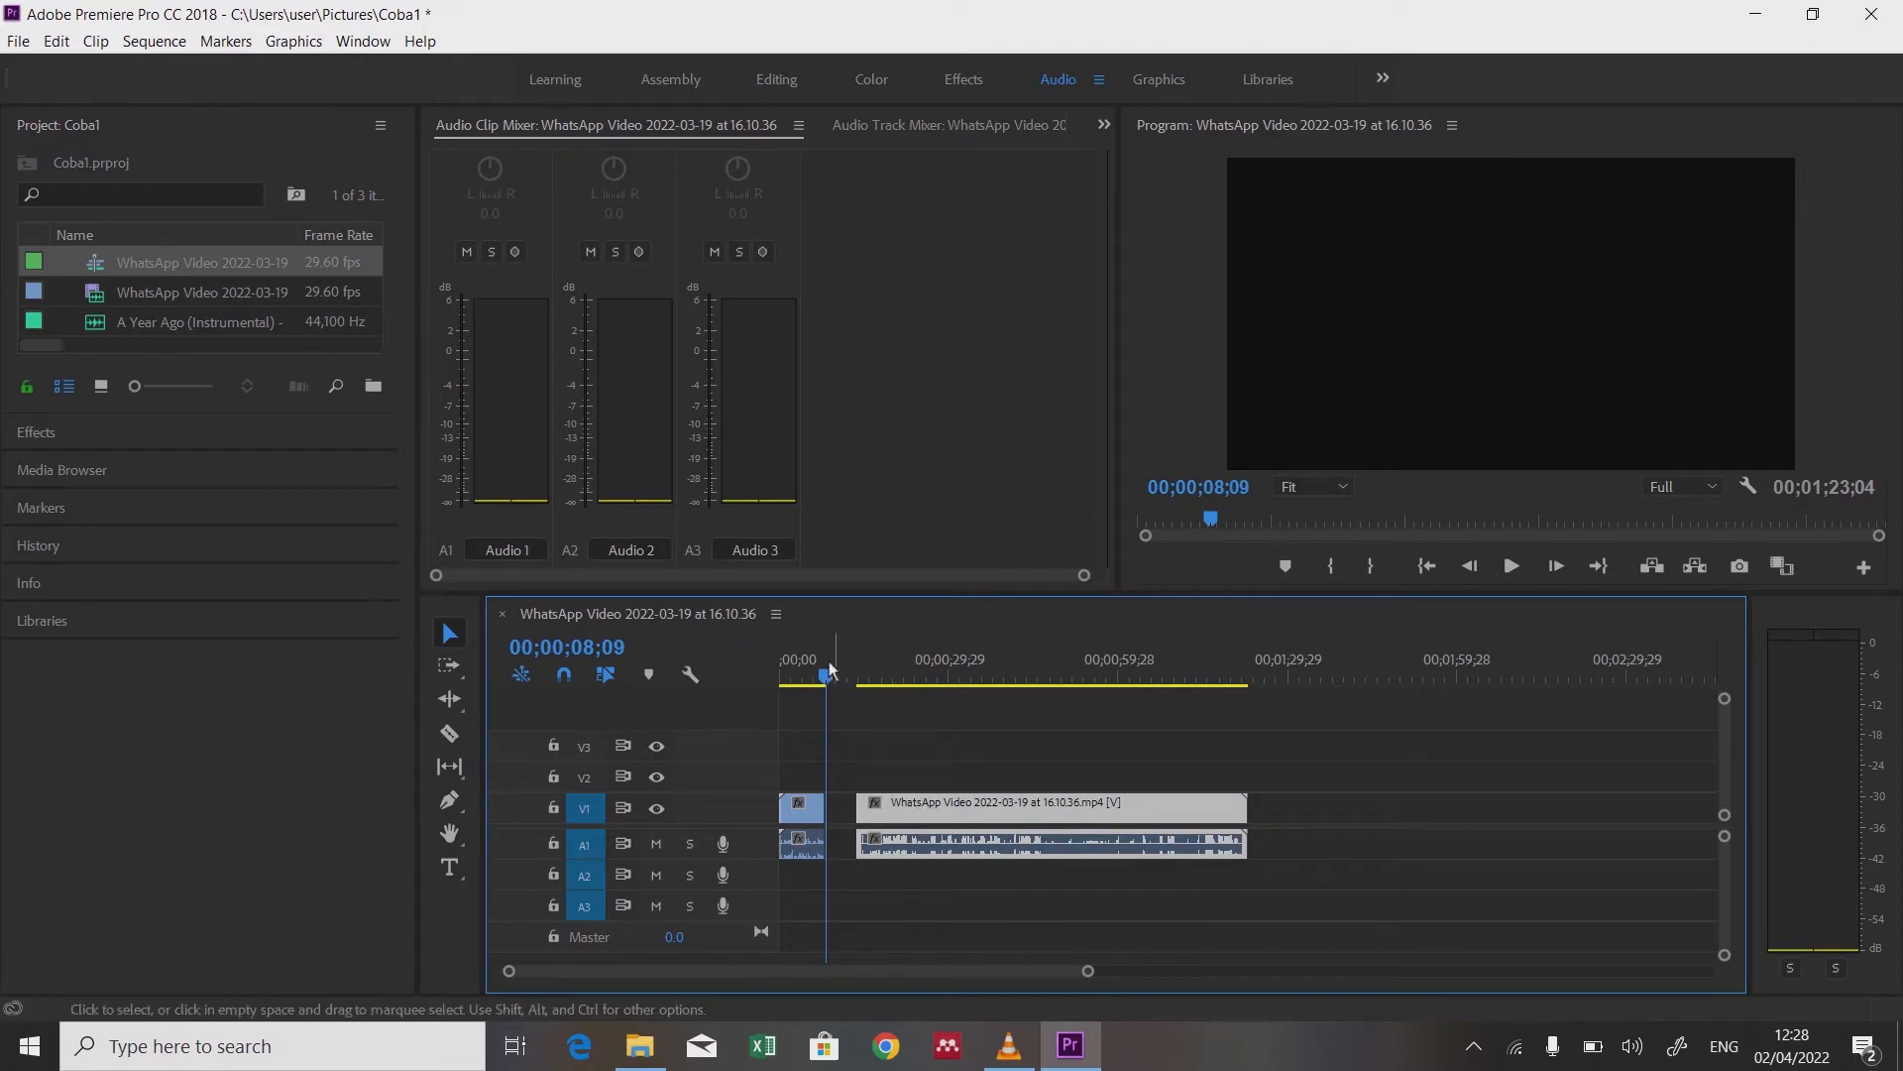
mouse_move(826, 684)
mouse_down()
mouse_move(801, 682)
mouse_move(908, 682)
mouse_move(805, 694)
mouse_move(823, 702)
mouse_up()
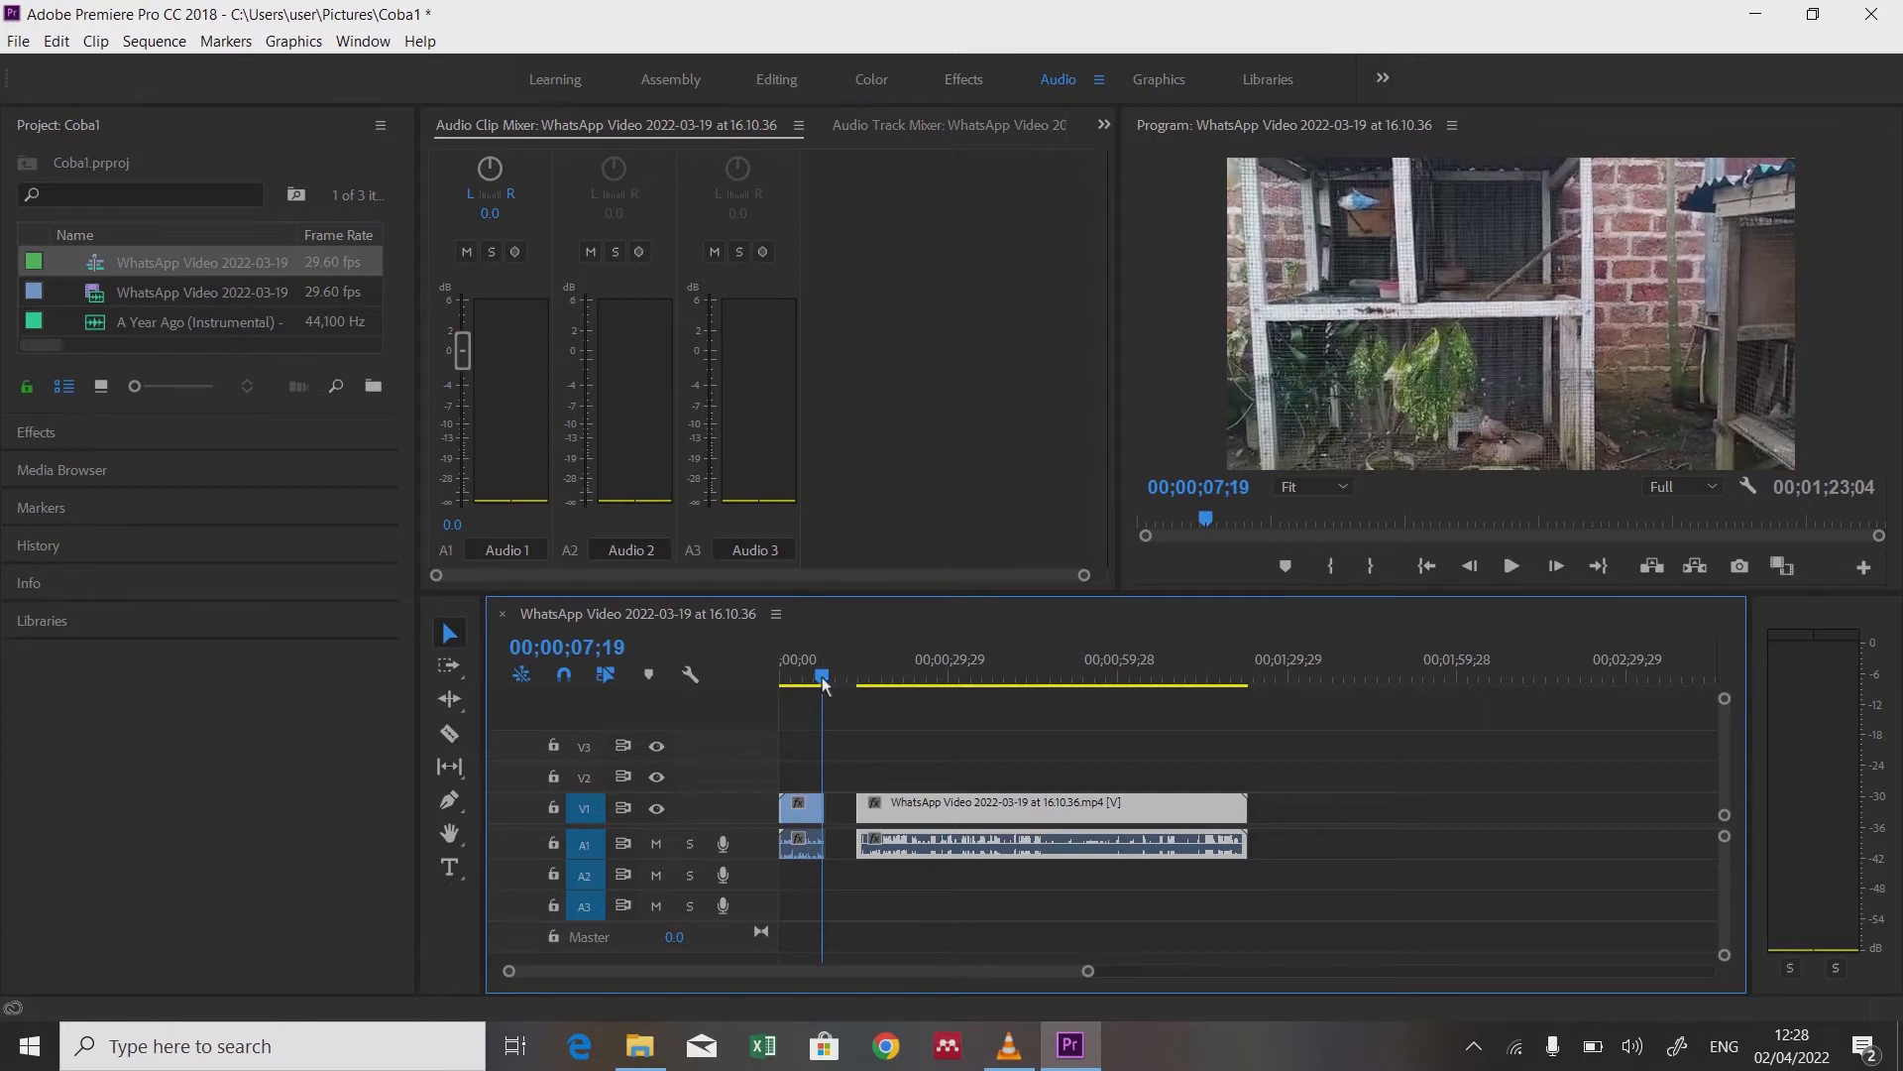
Step: Add a text title reading "Jangan lupa" with "subscribe" on a second line in the gap at 00;00;08;23
drag(822, 684, 831, 689)
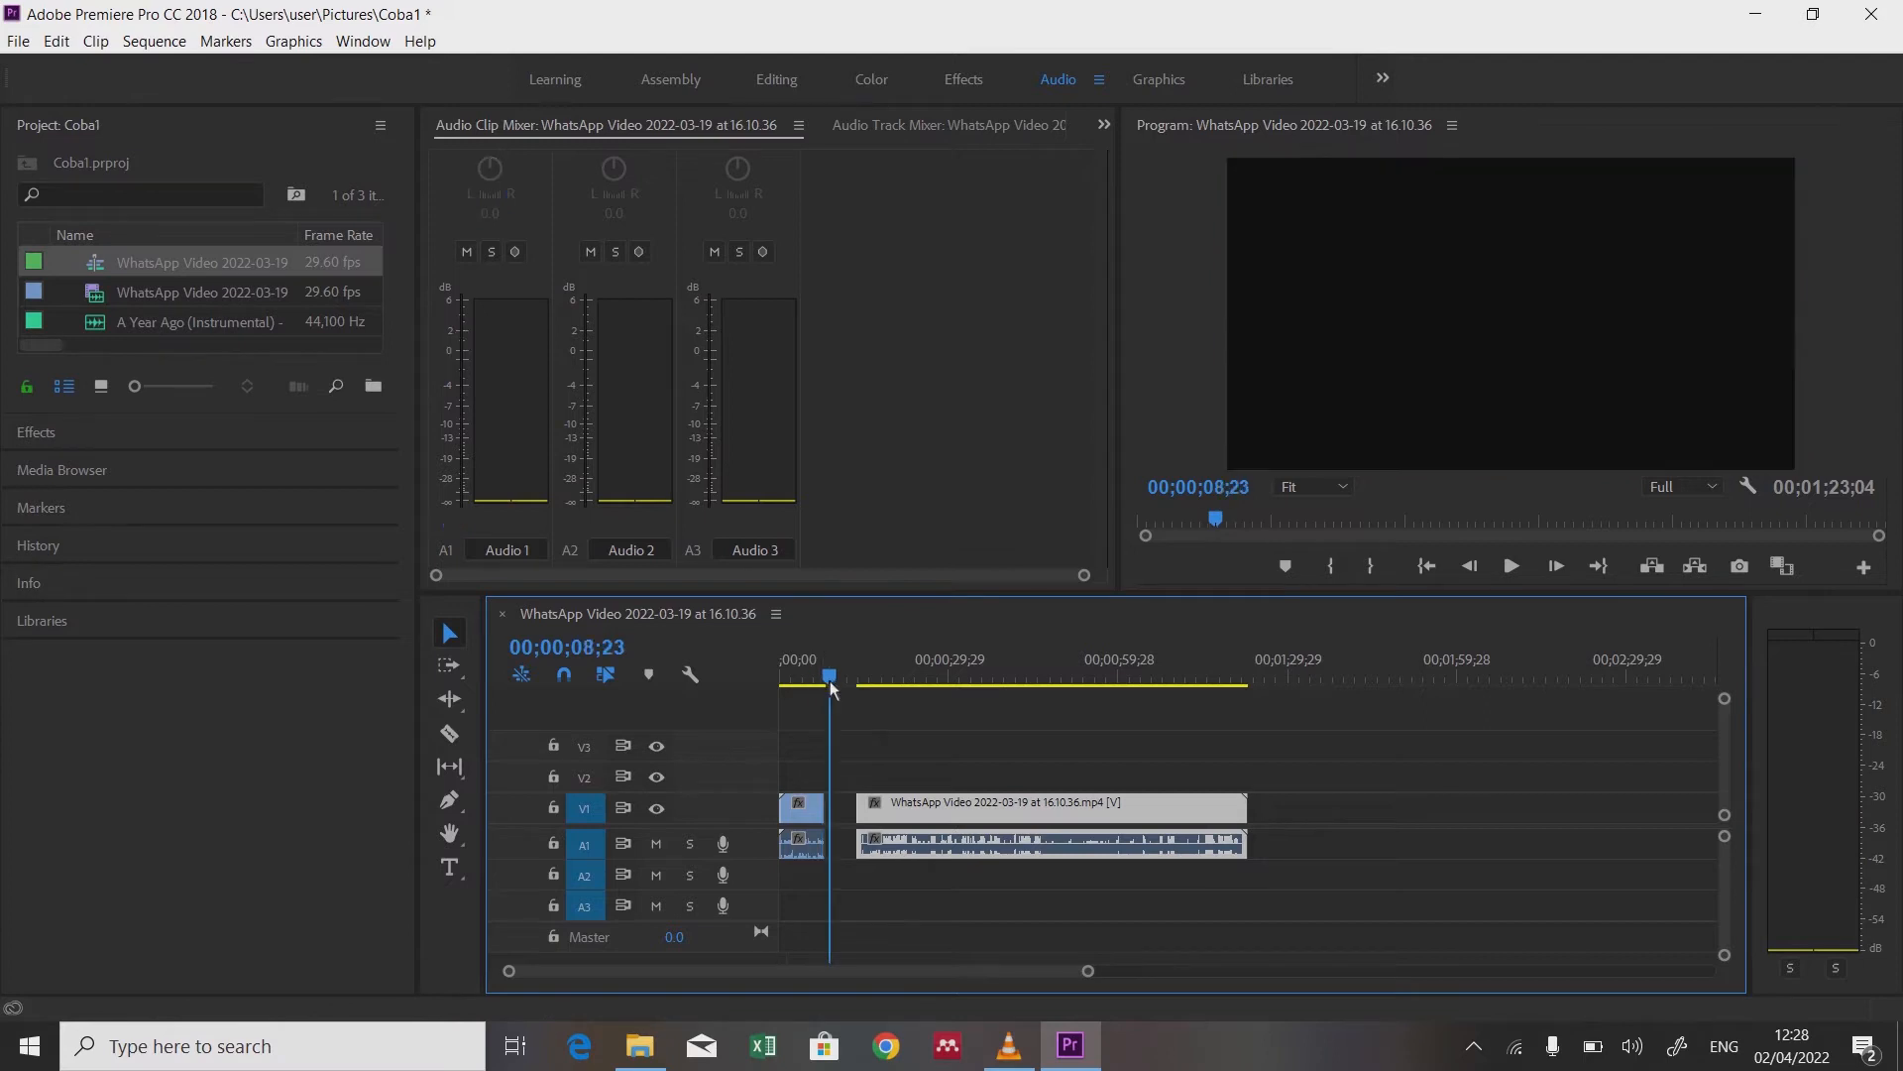
click(450, 869)
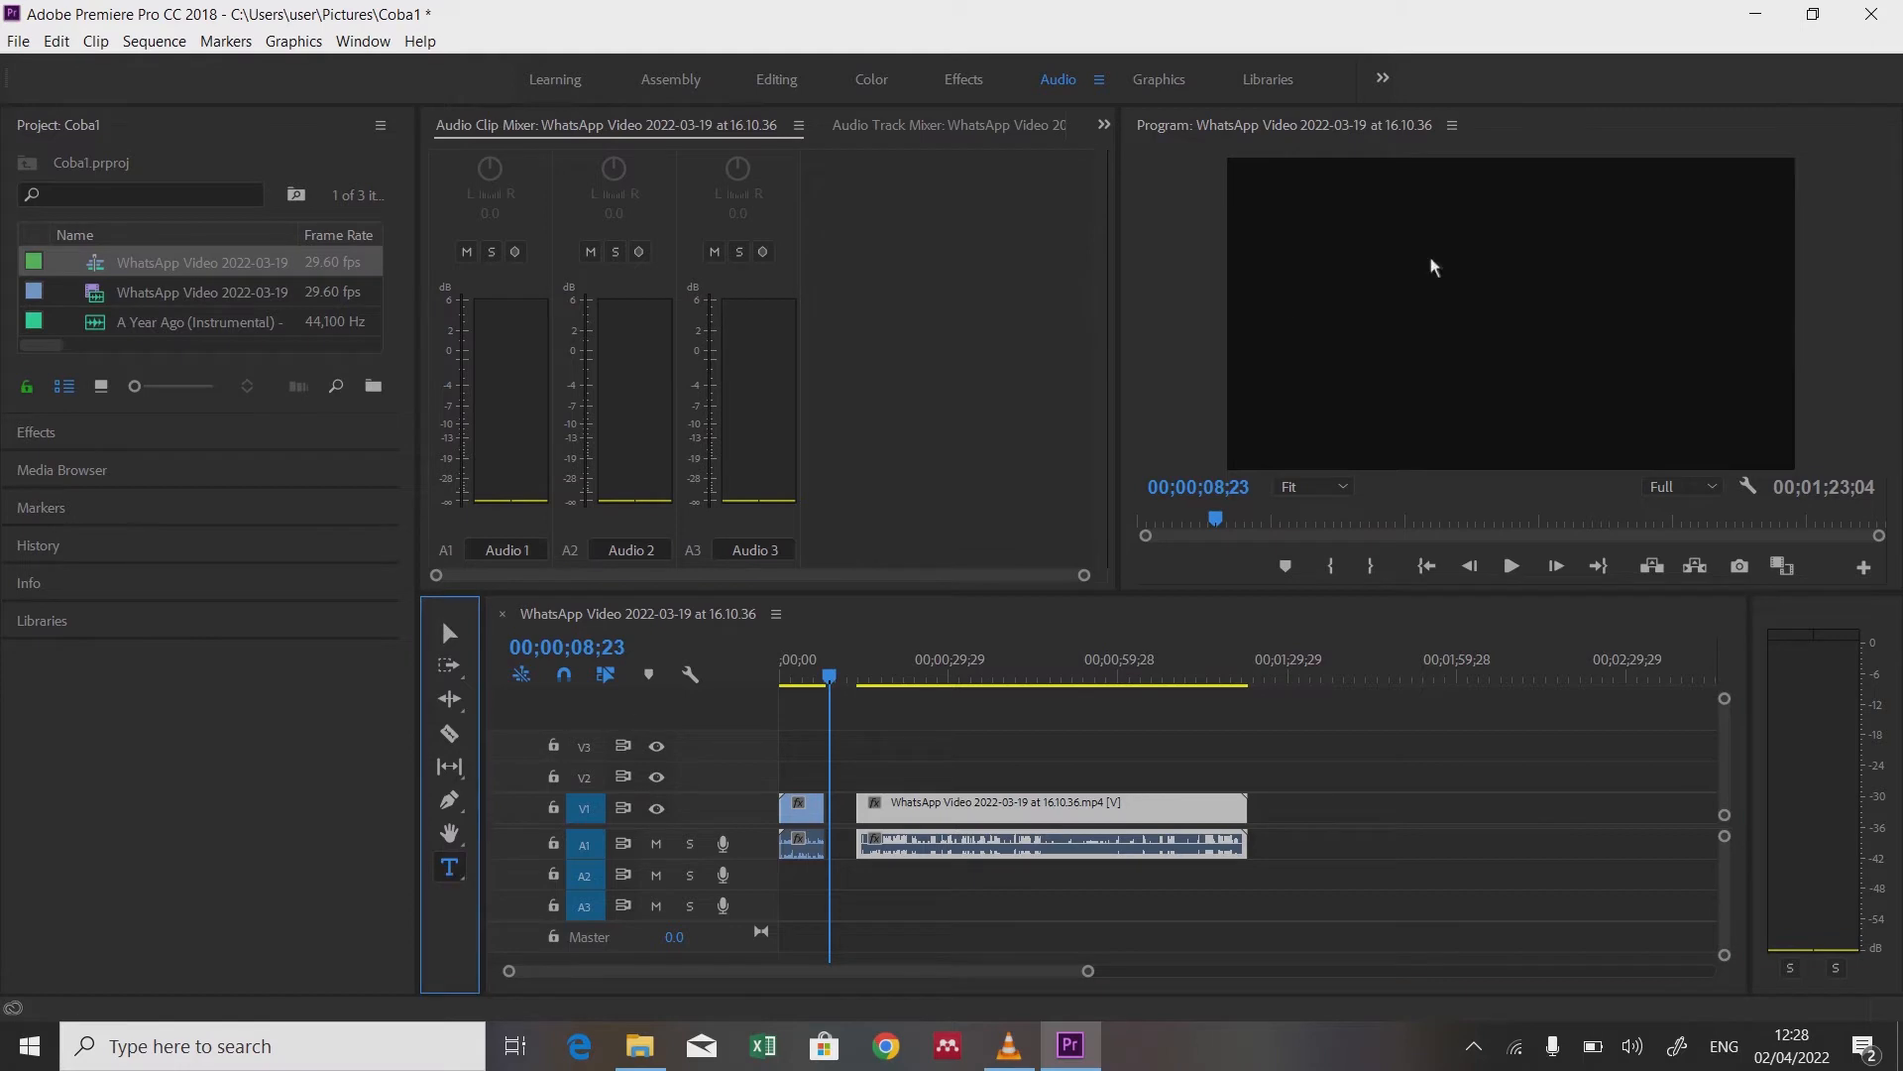
click(1373, 287)
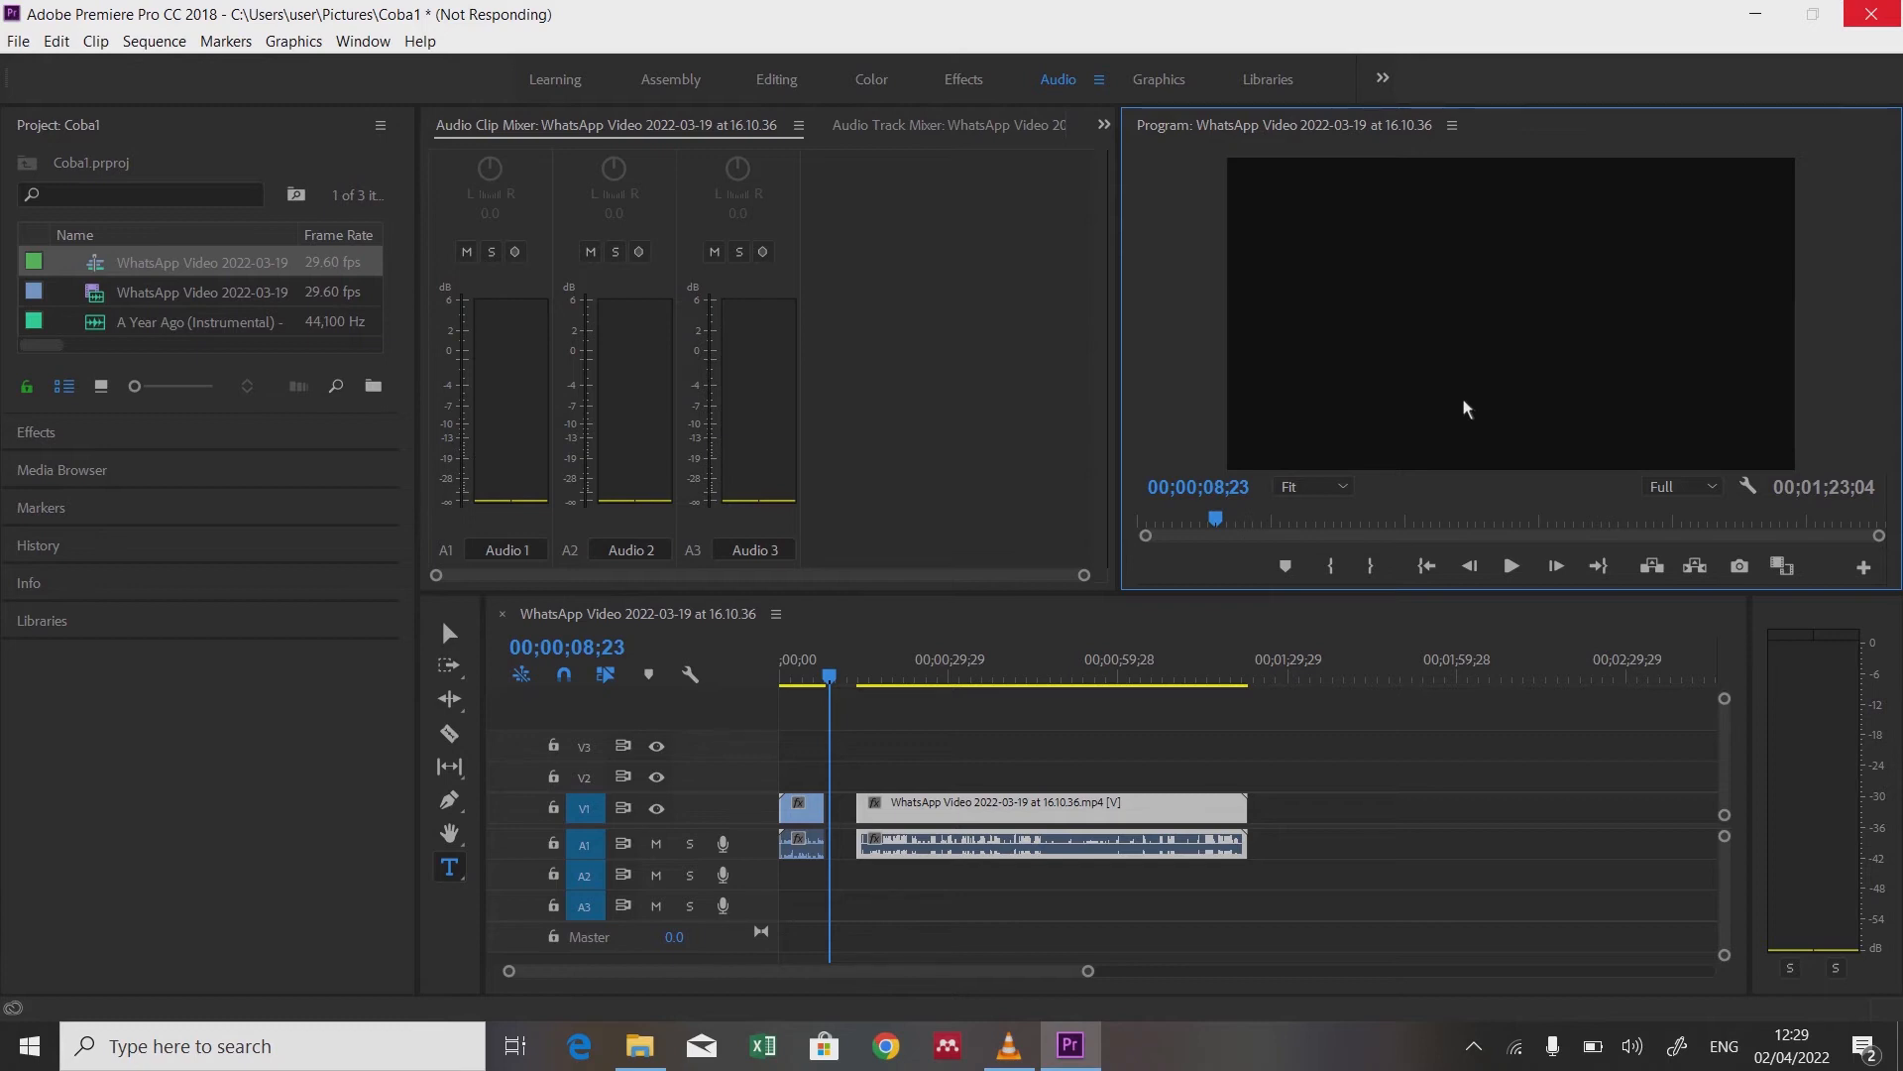
text(Jan)
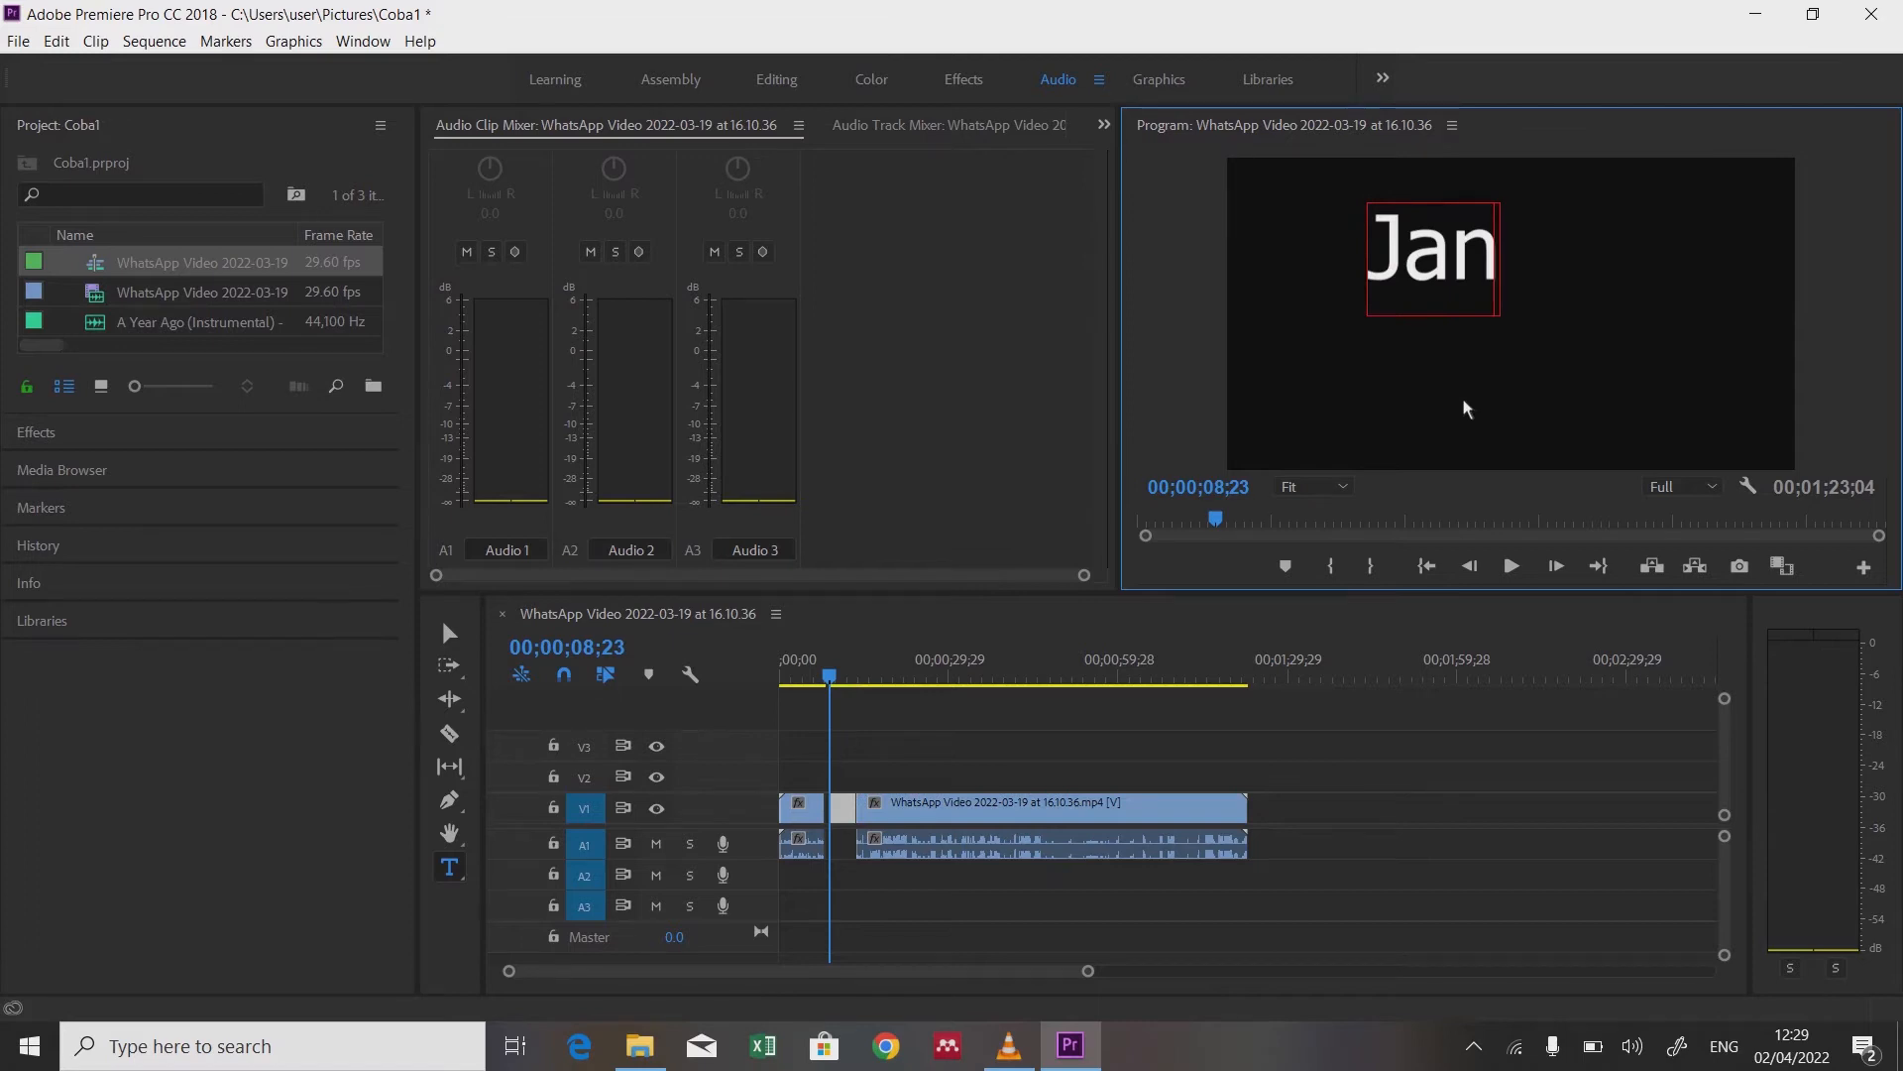
text(gan l)
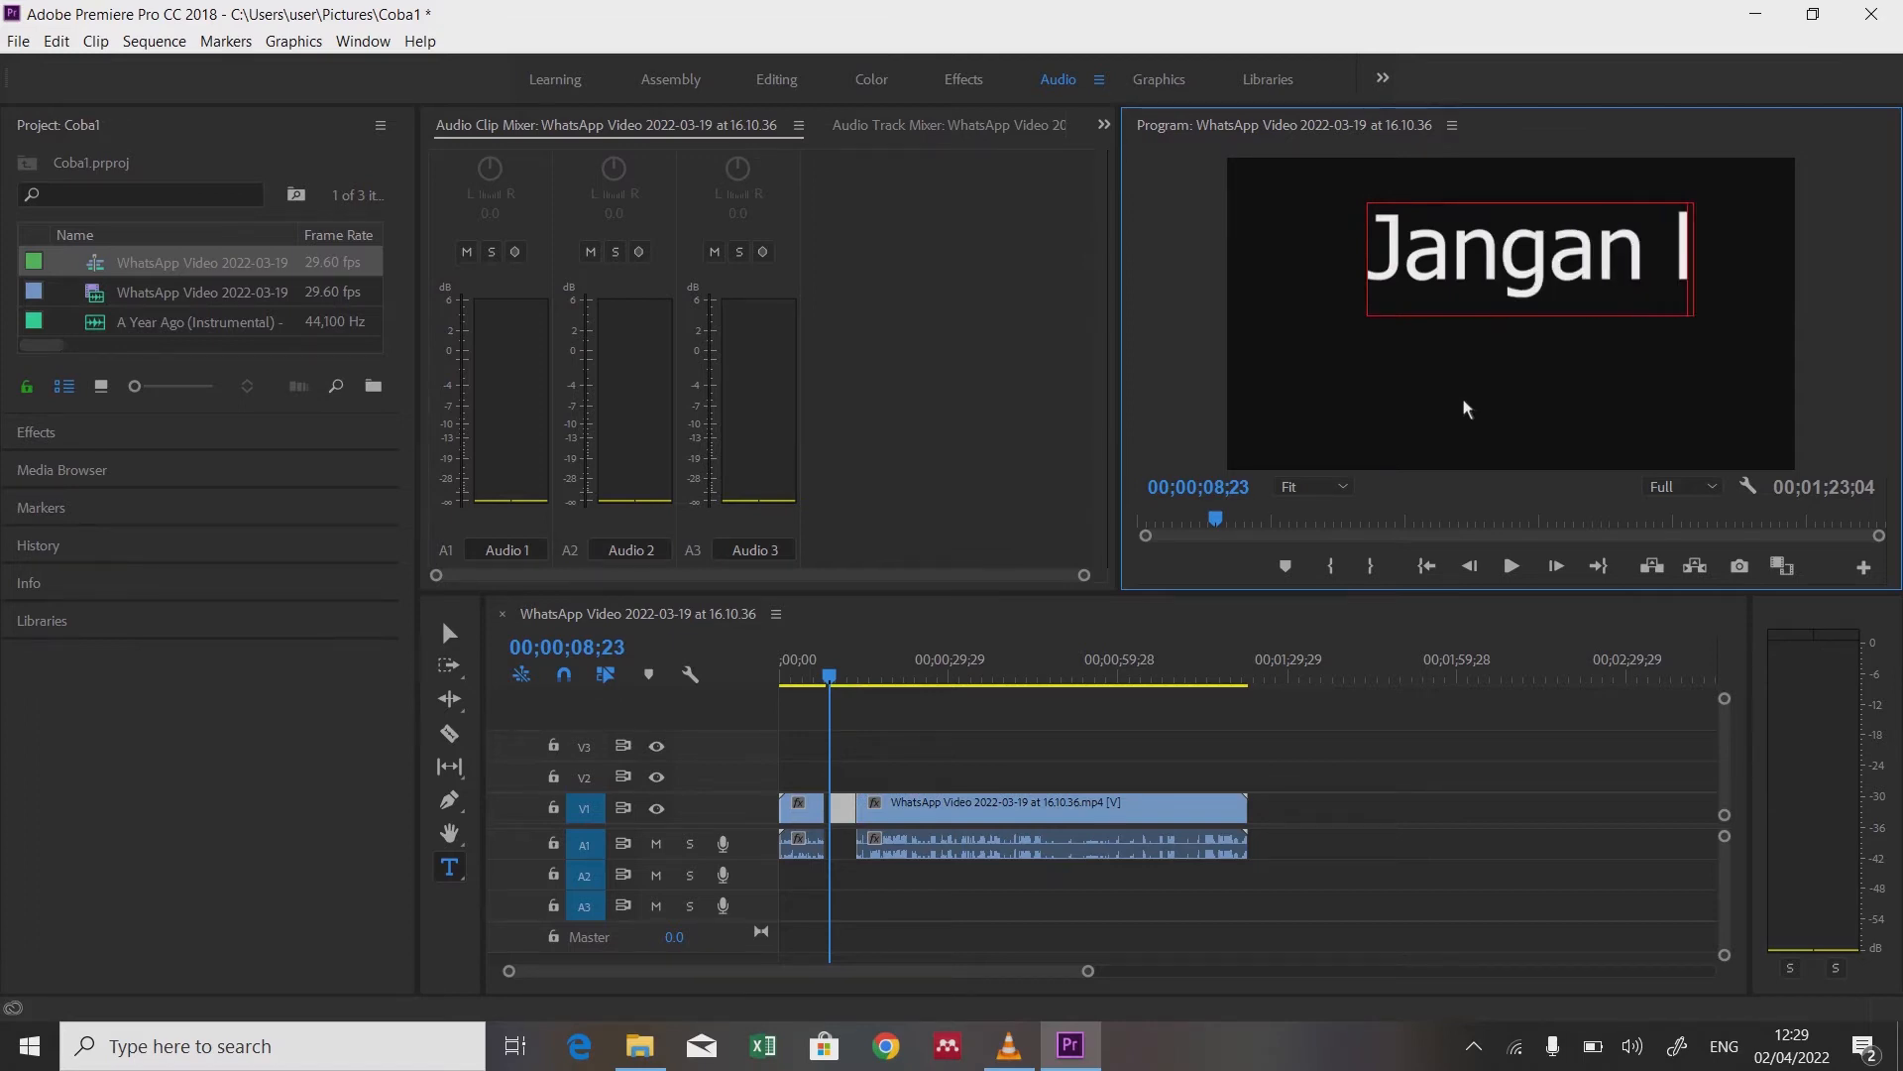
text(up)
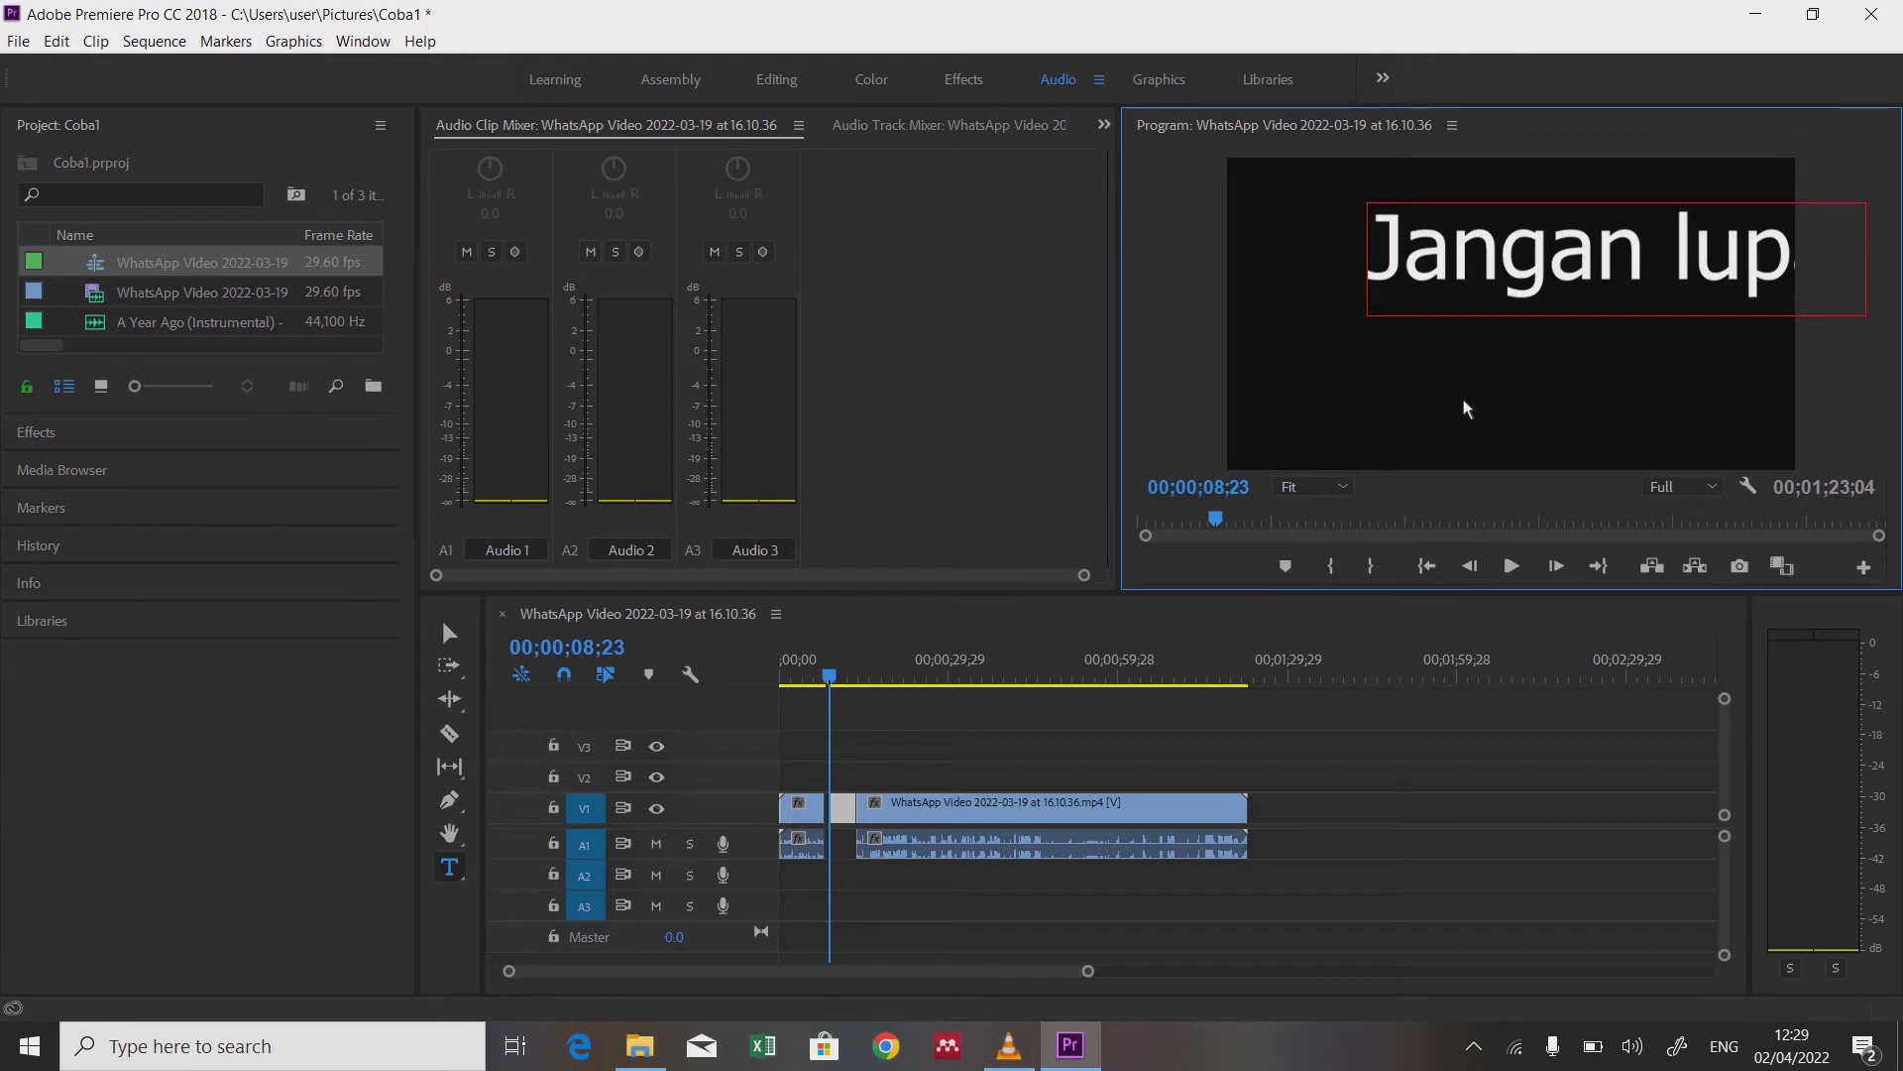
text(a su)
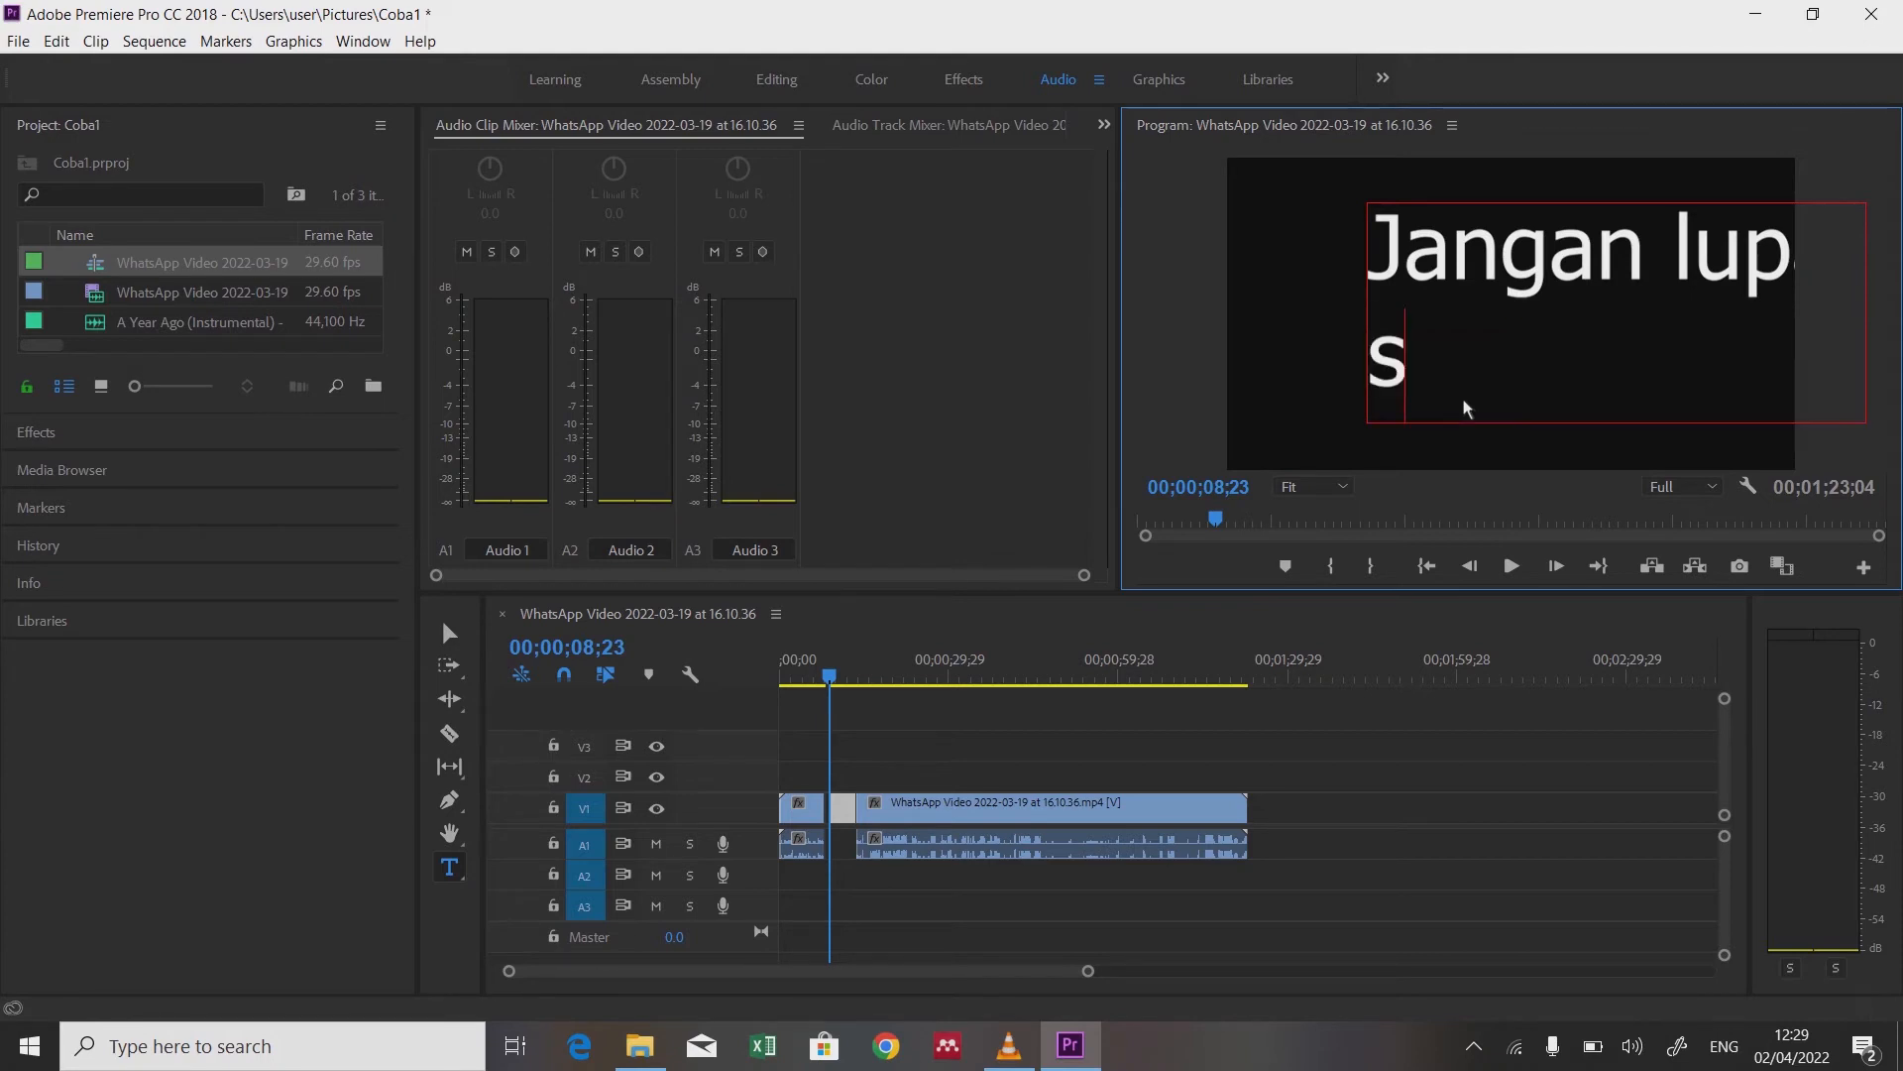
text(bscr)
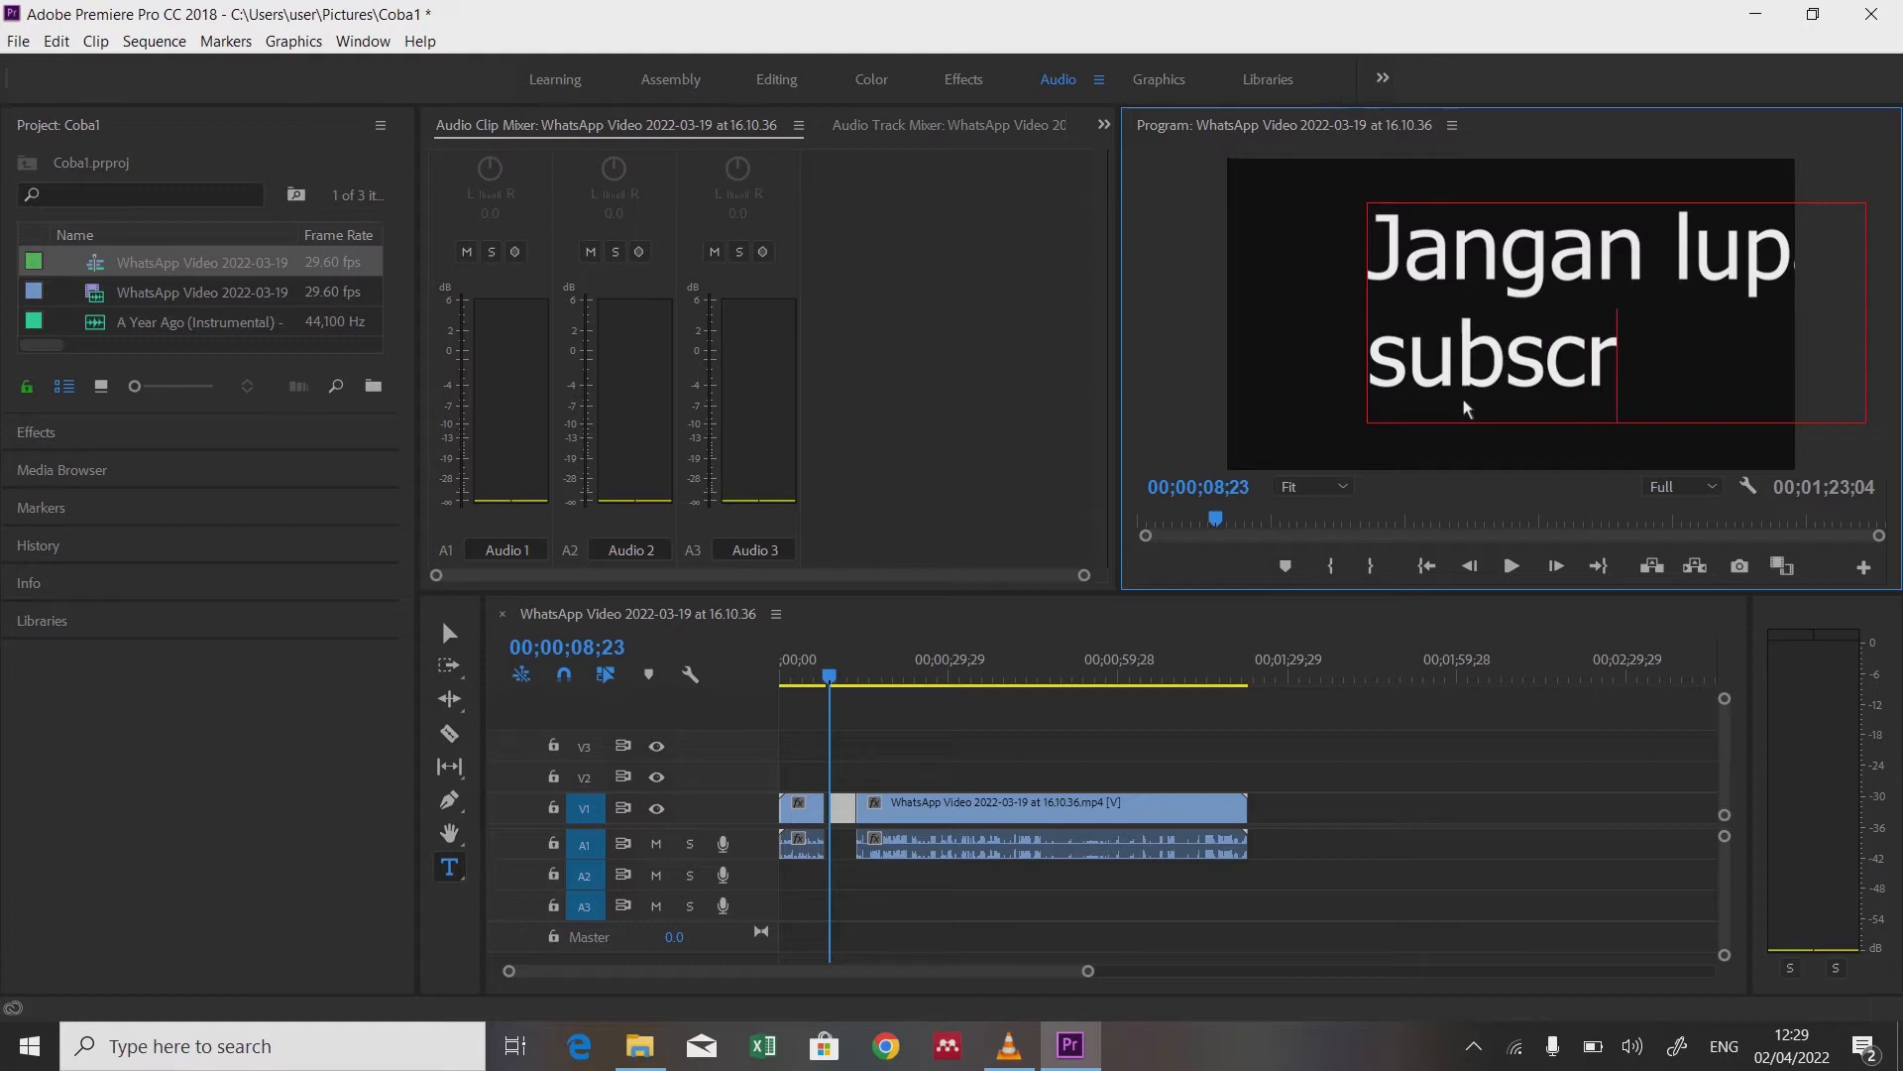
text(ibe)
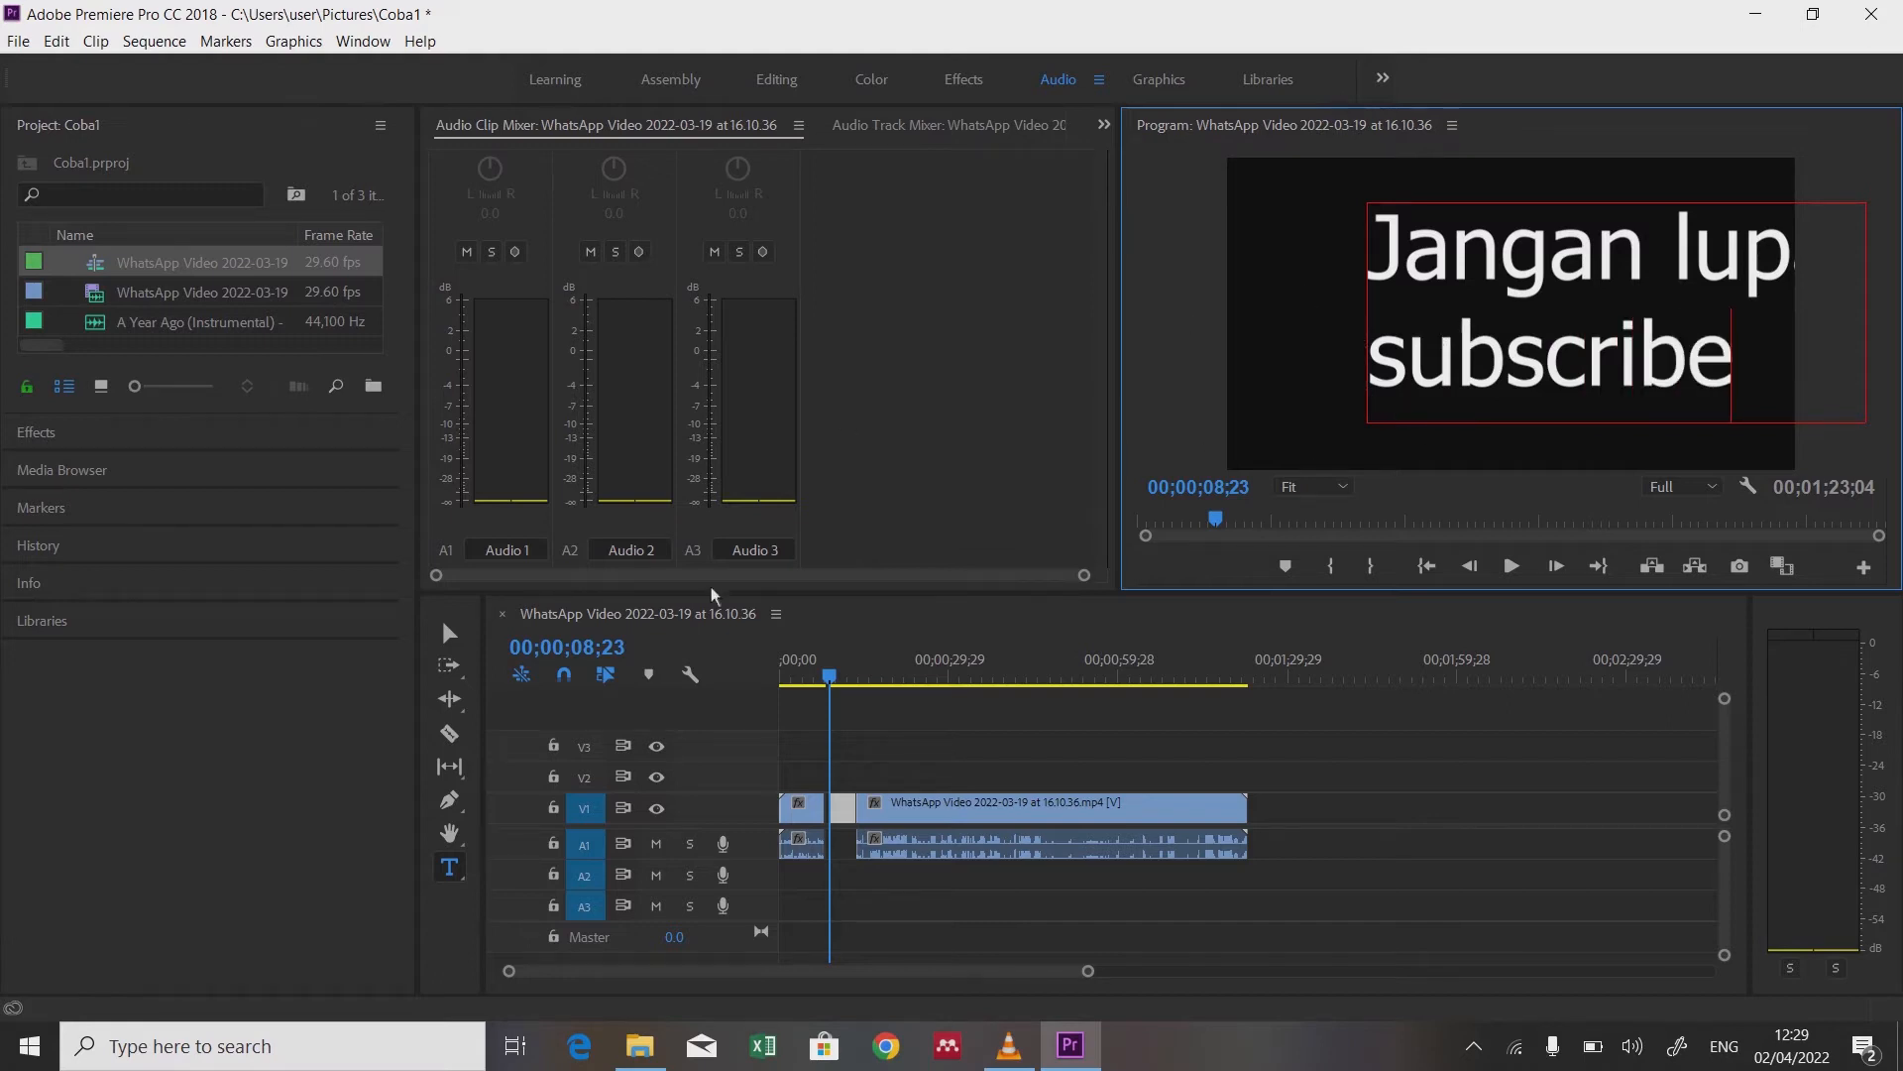
click(449, 633)
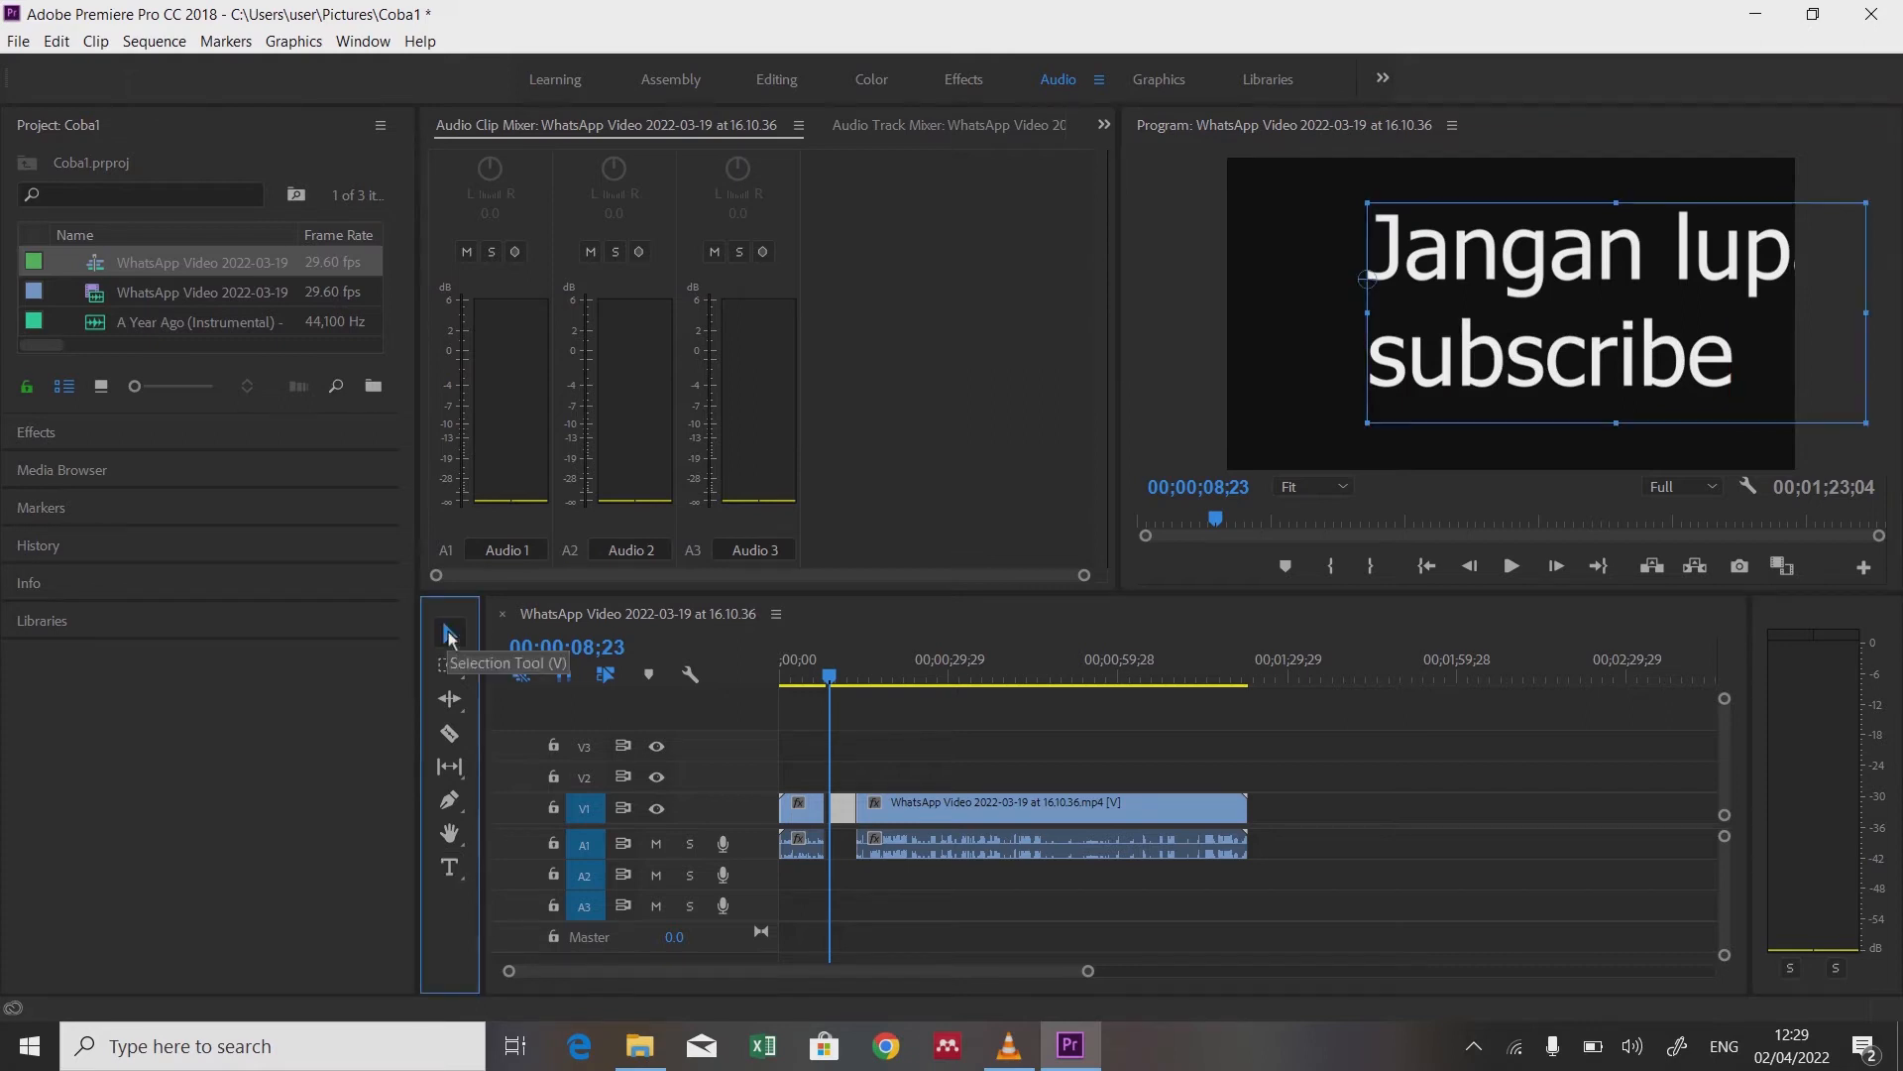
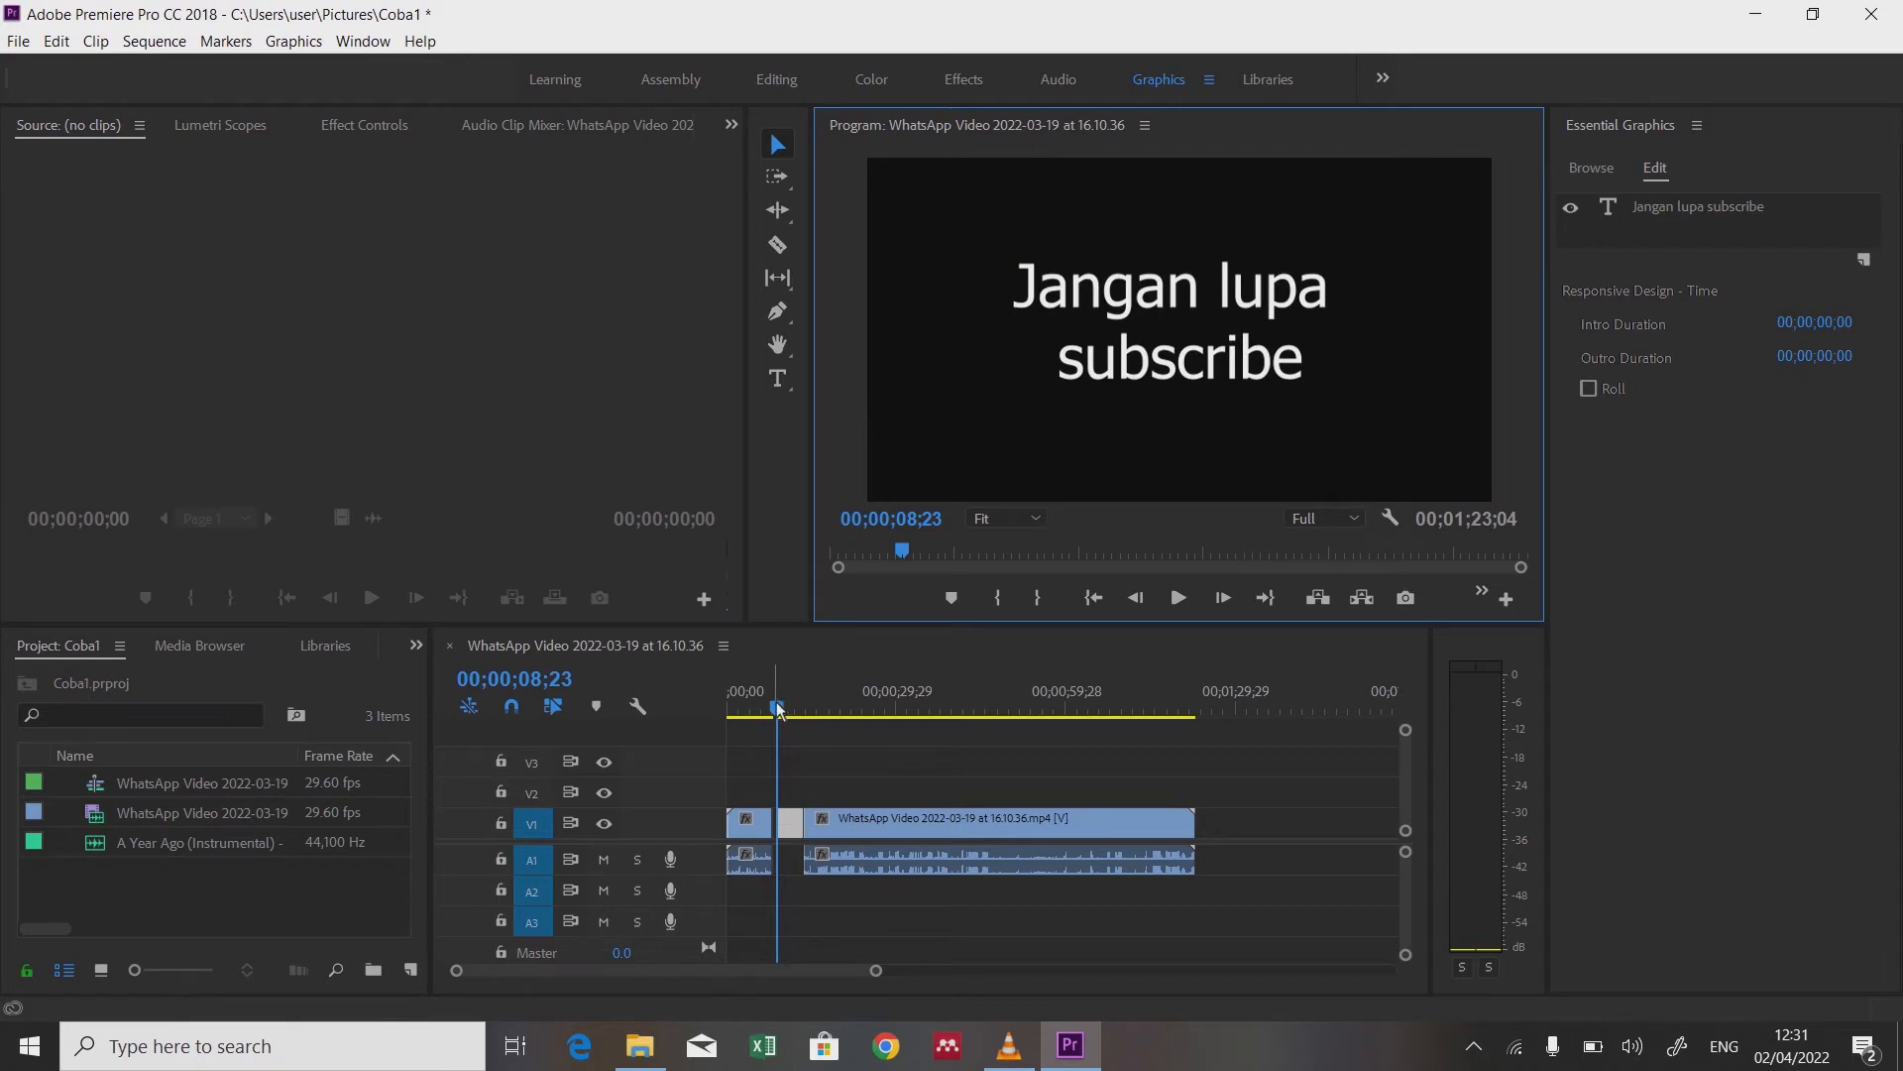
Step: Close the gaps on V1 so the title clip sits directly between the first and second video segments
drag(780, 716, 766, 719)
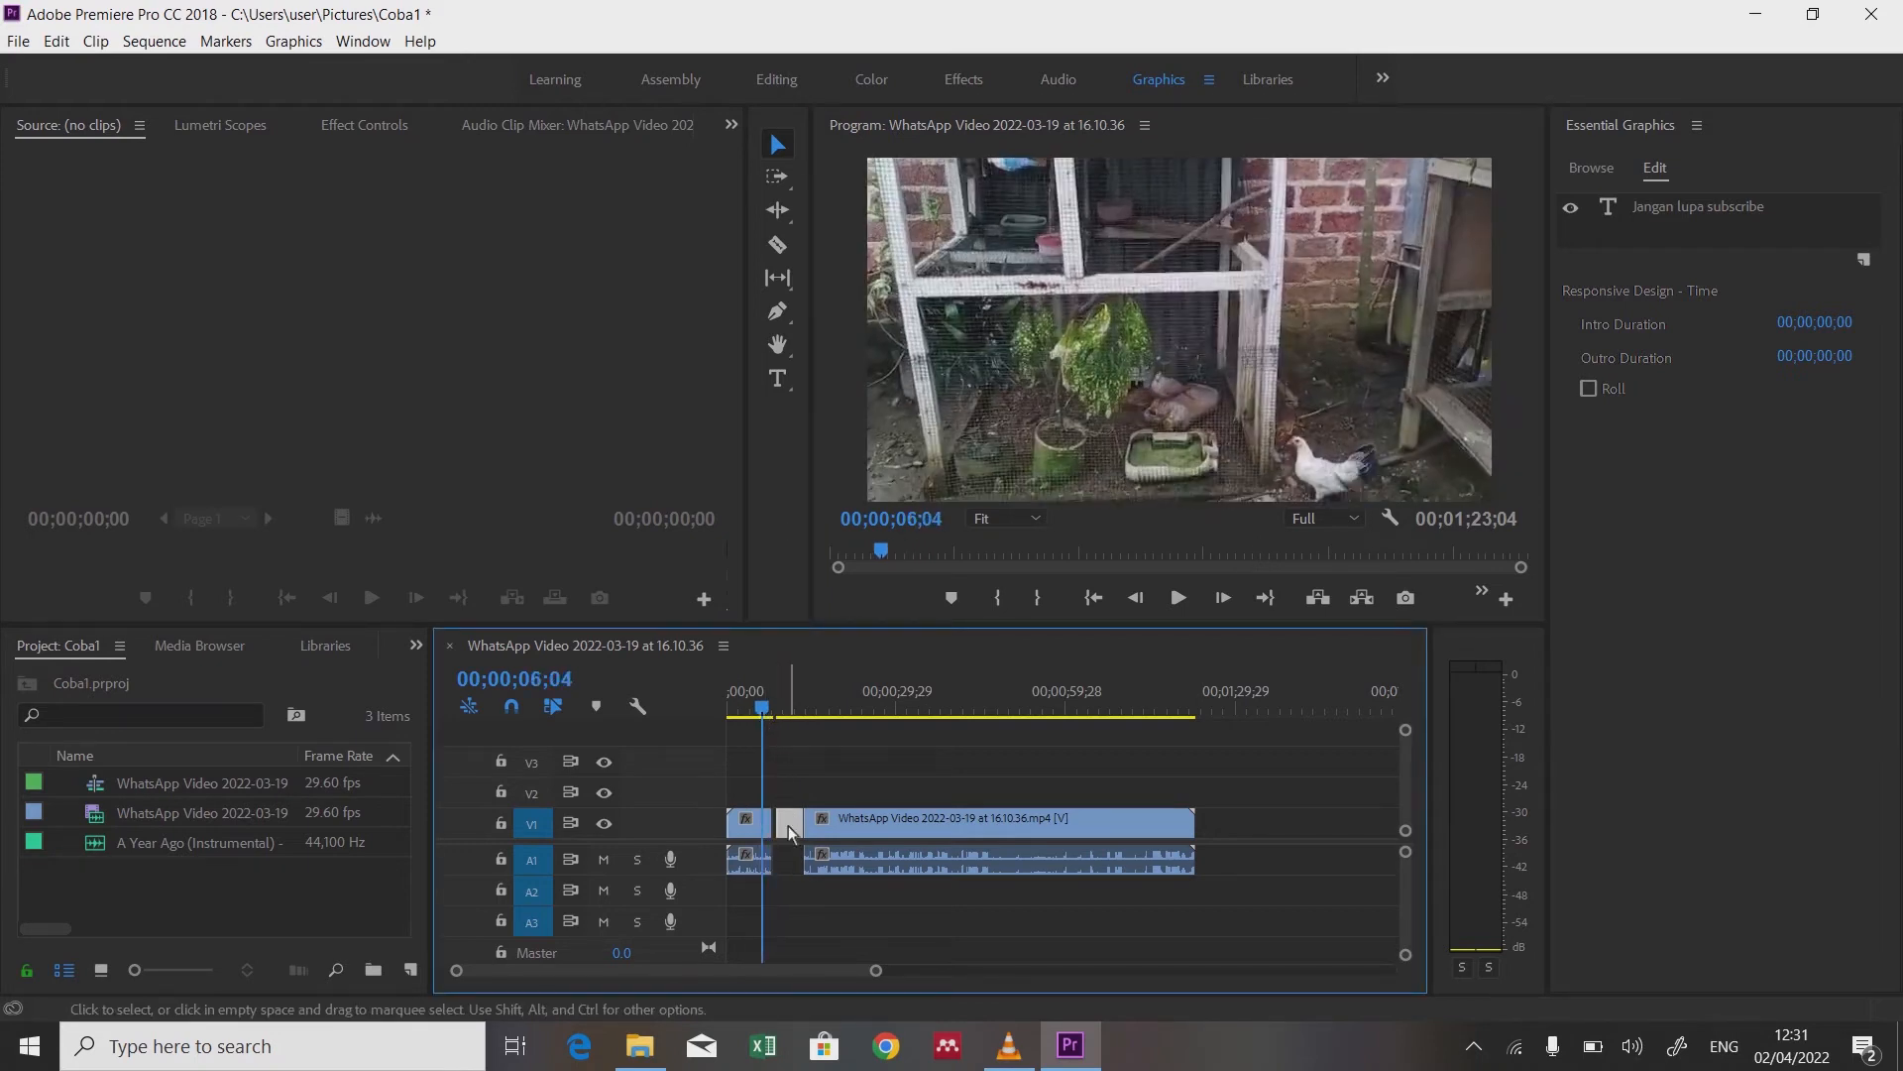
drag(790, 830, 790, 835)
double_click(830, 826)
Step: Play the sequence through the title into the second segment, and return the playhead to 00;00;05;21
key(space)
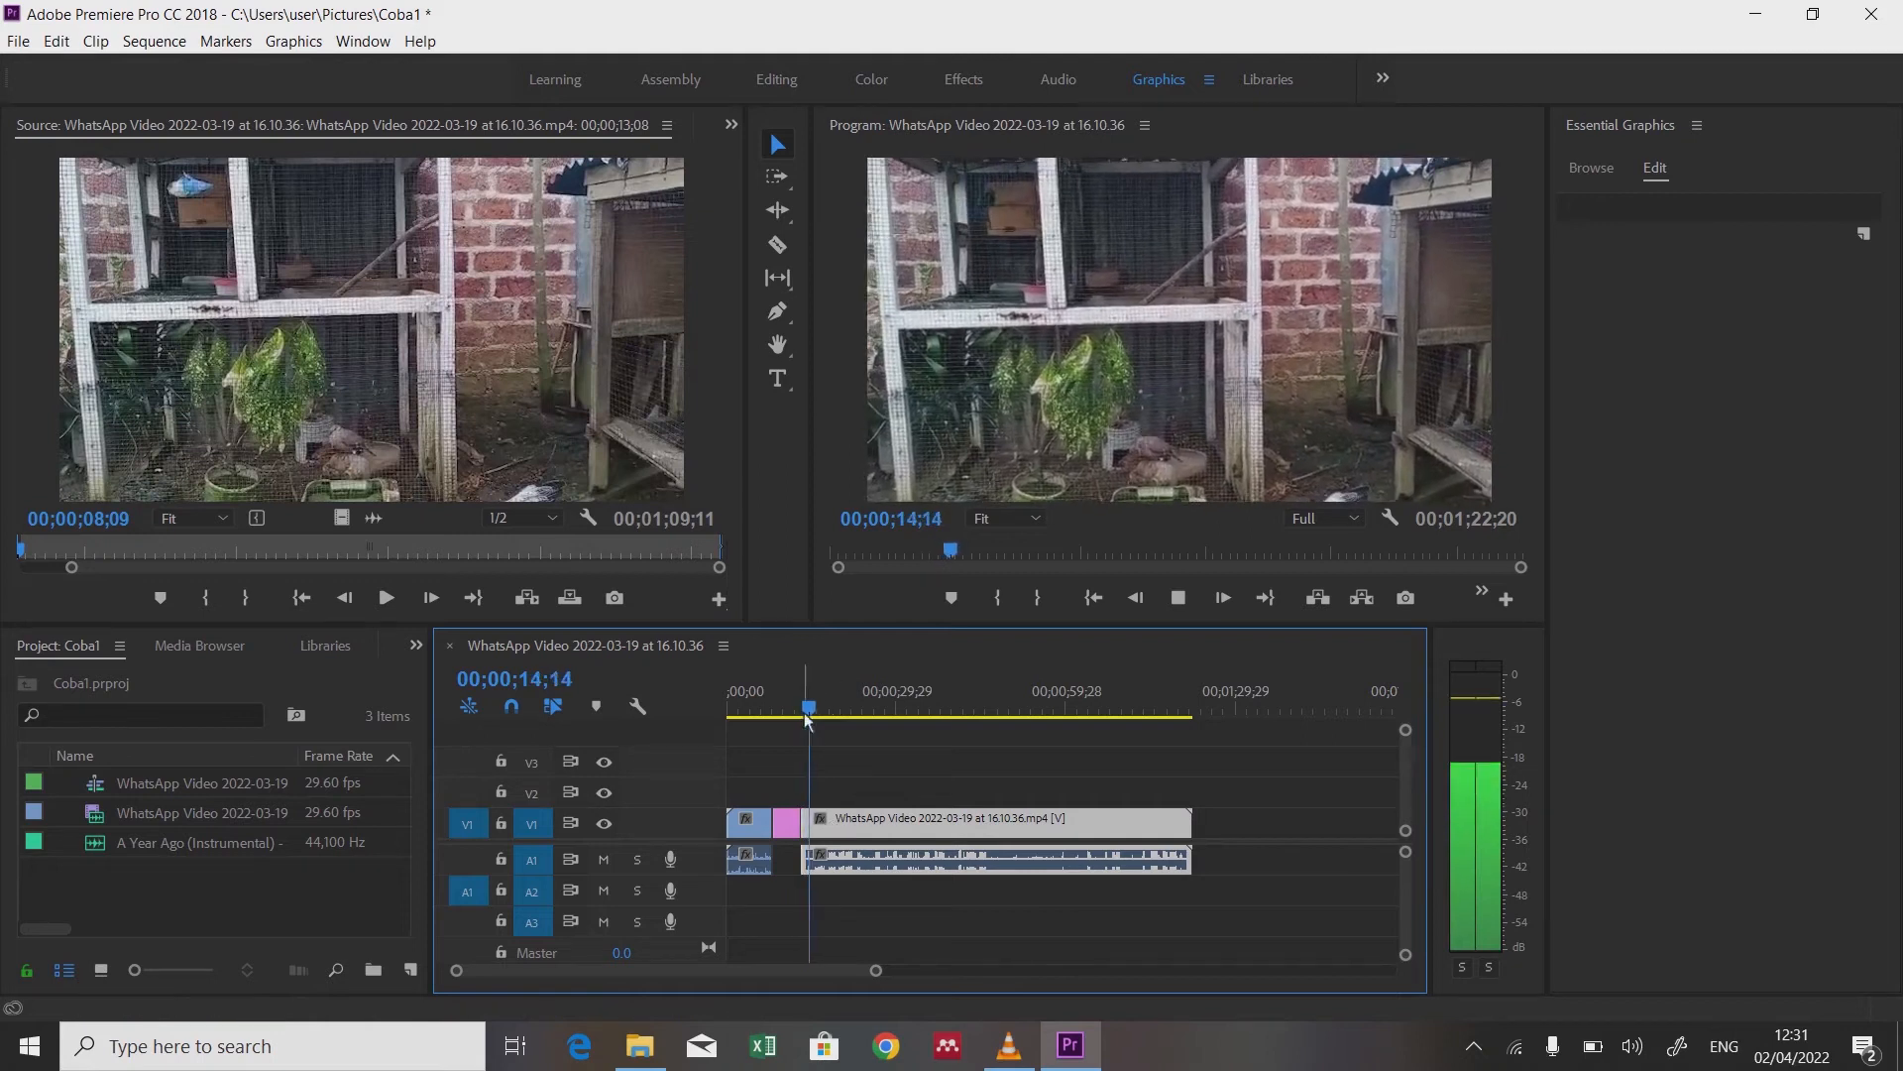
drag(812, 715, 756, 740)
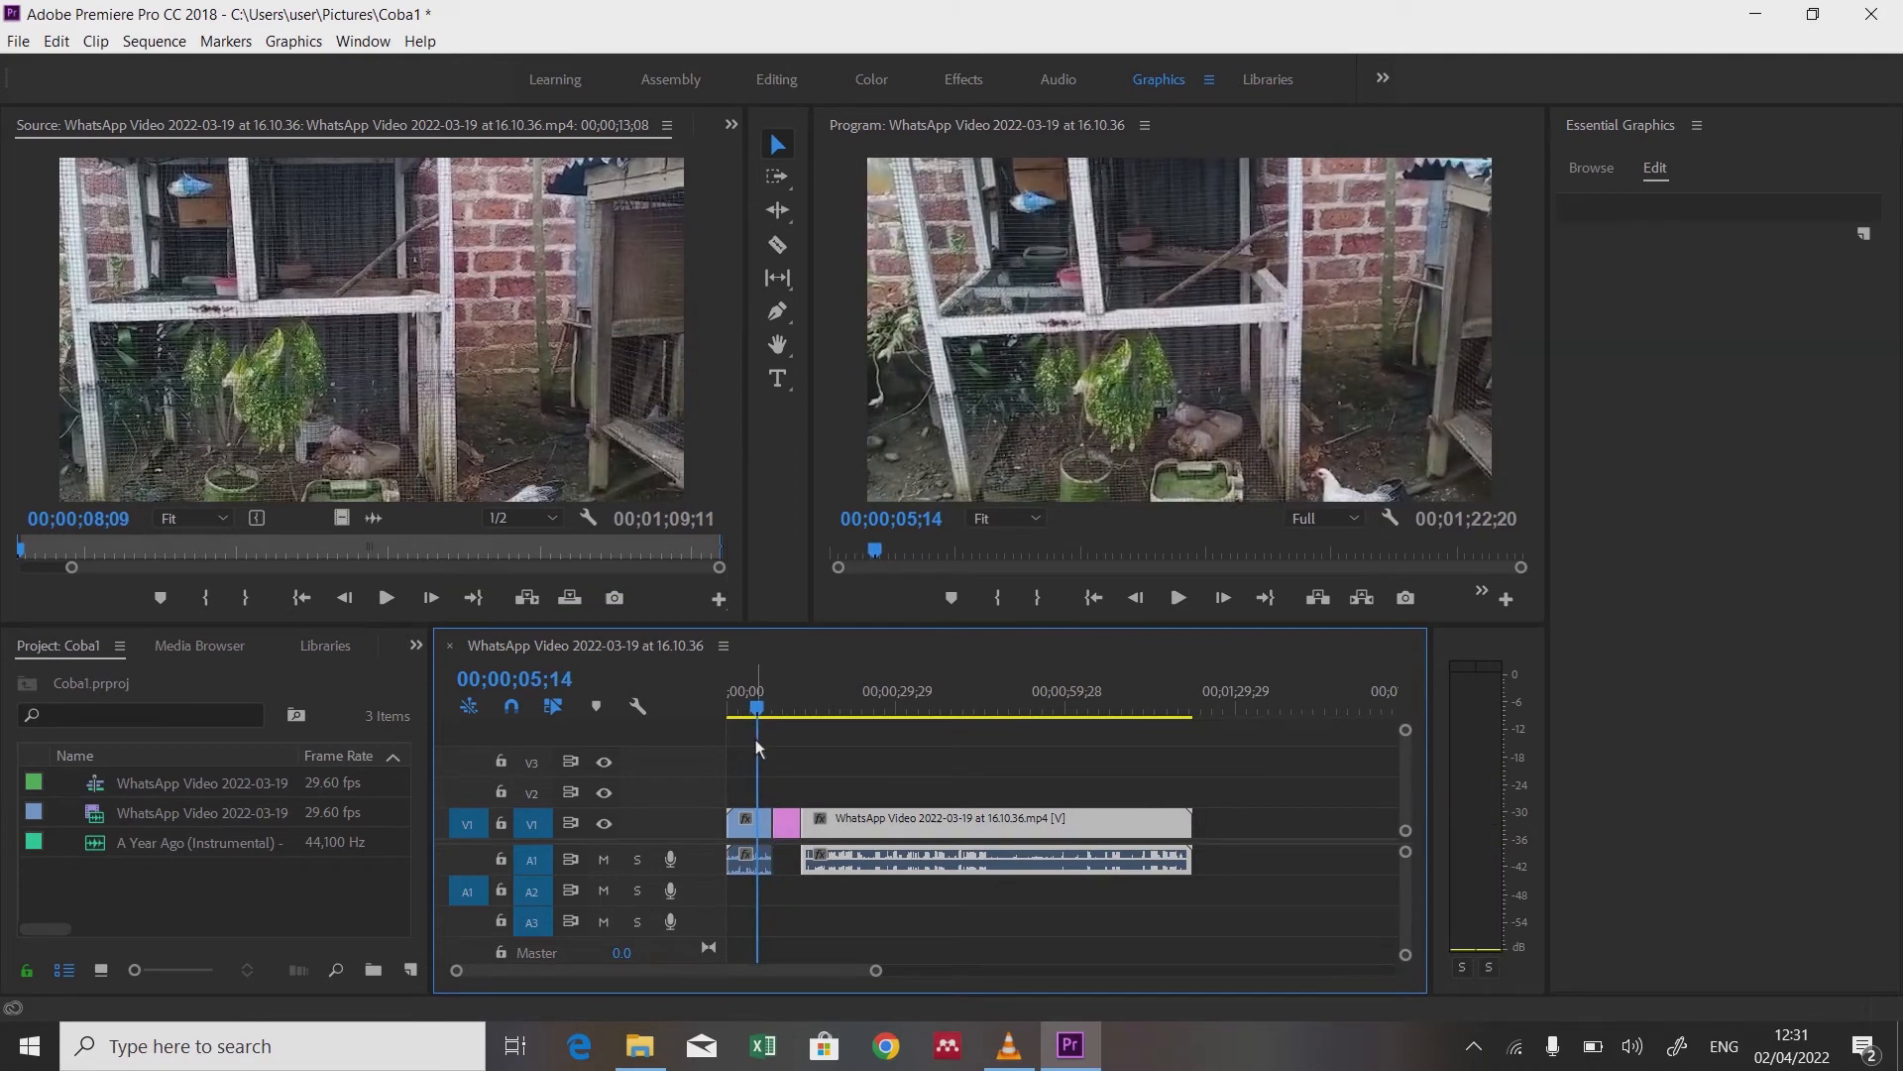
mouse_move(759, 715)
mouse_down()
mouse_move(777, 715)
mouse_move(762, 716)
mouse_up()
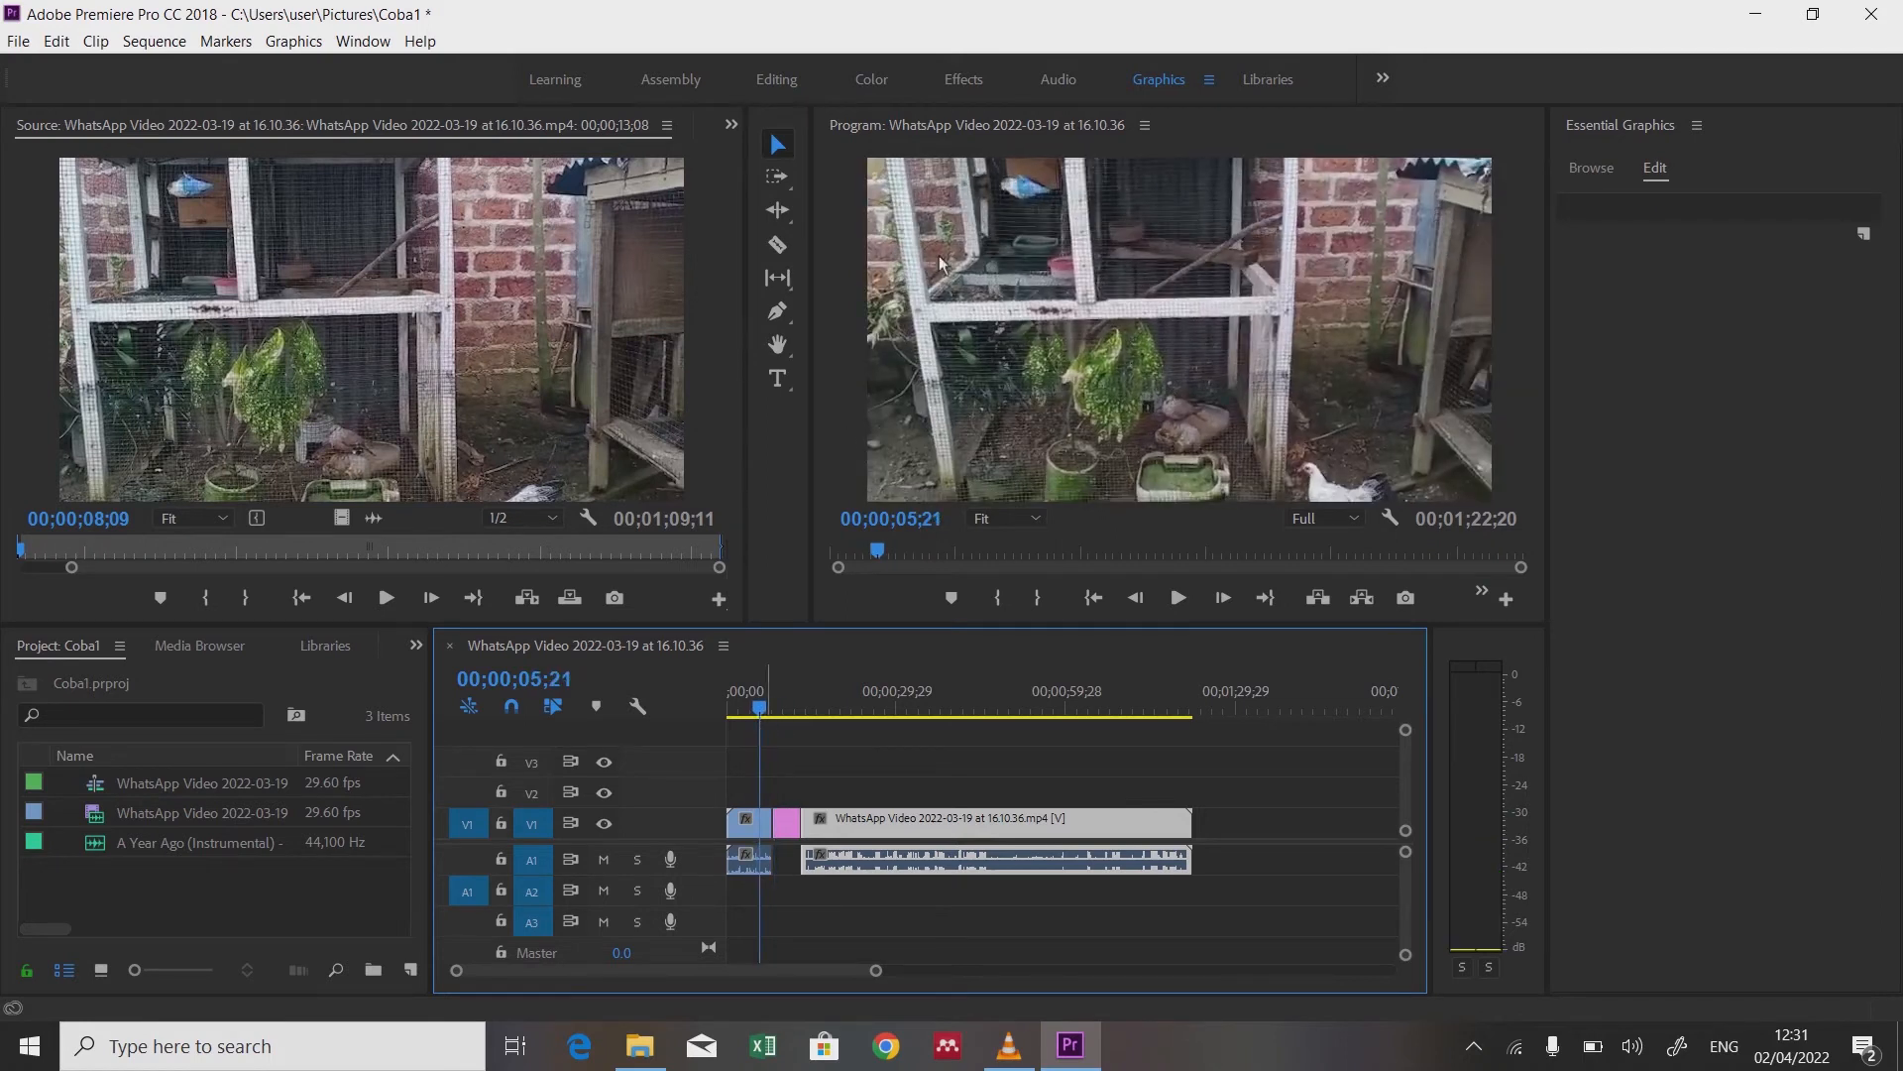
Step: Apply the Film Dissolve video transition between the first video segment and the title clip, with the playhead at 00;00;06;17
click(957, 81)
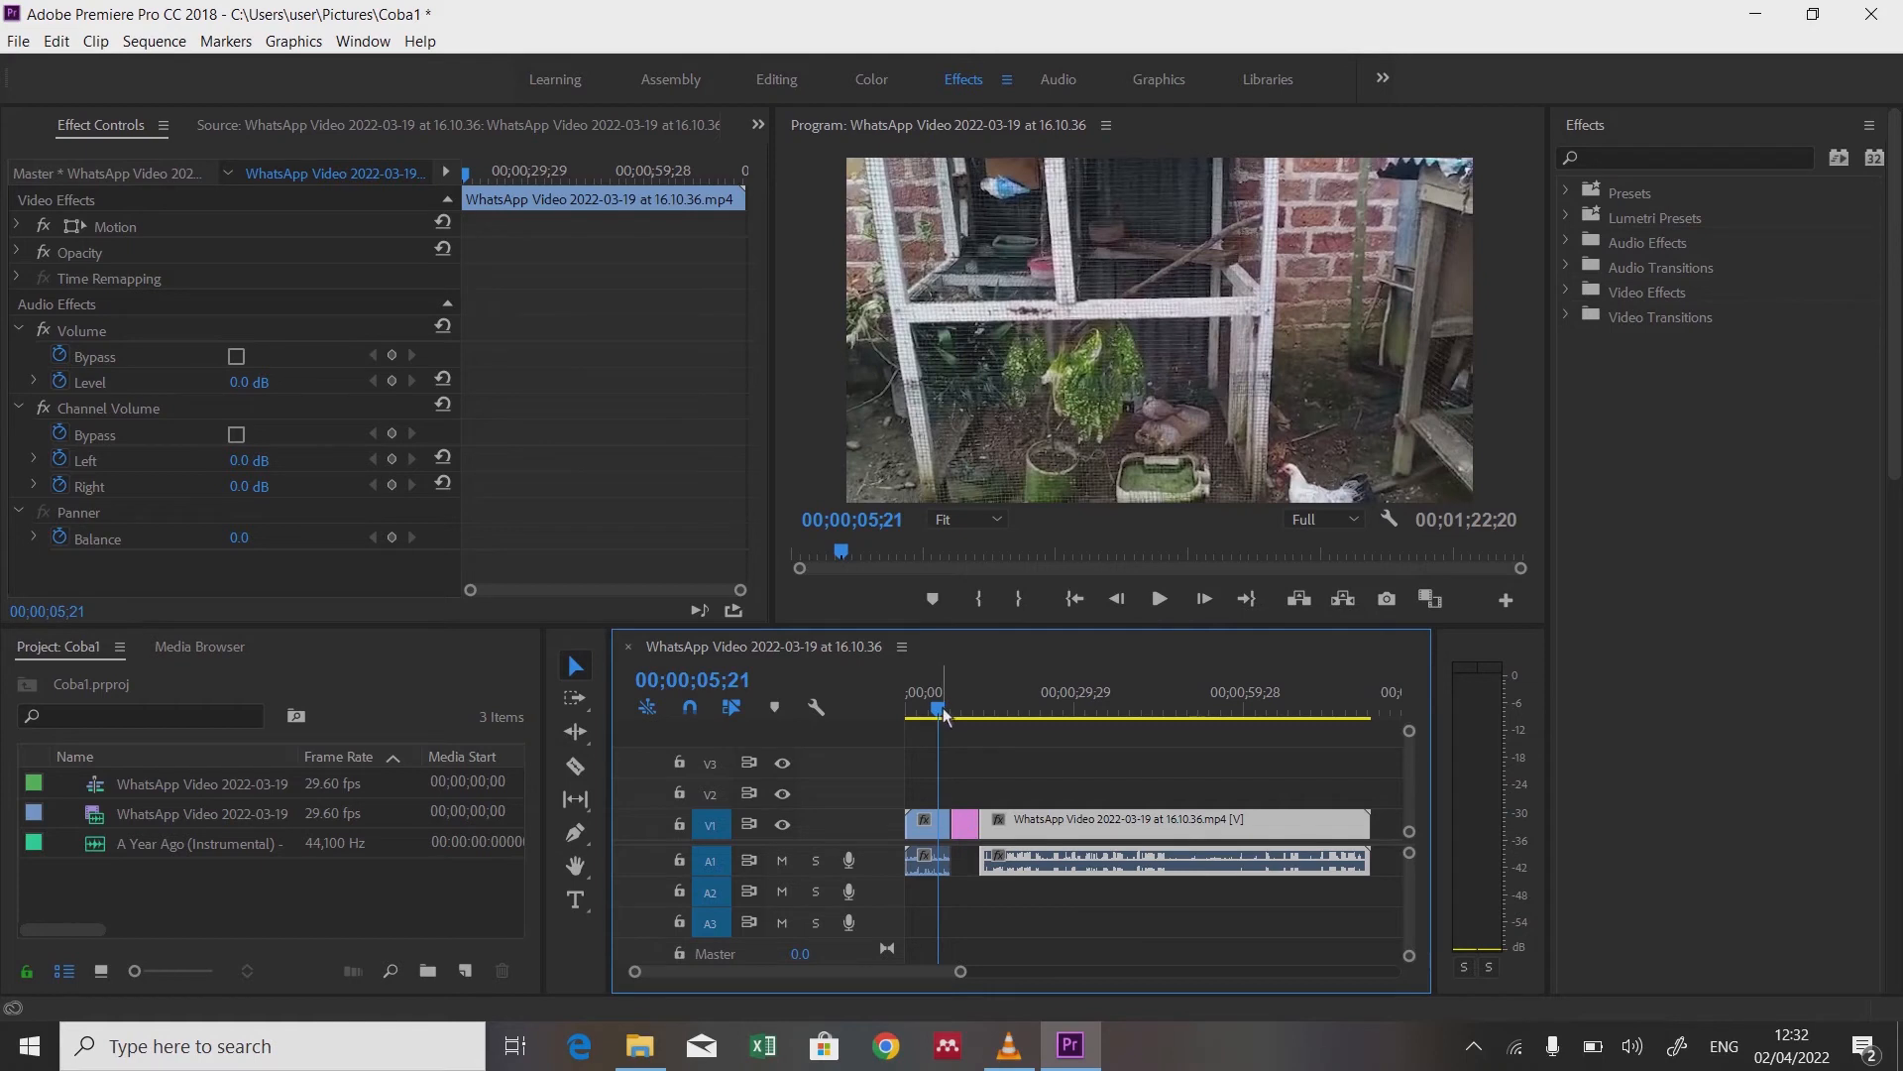
drag(943, 707, 950, 718)
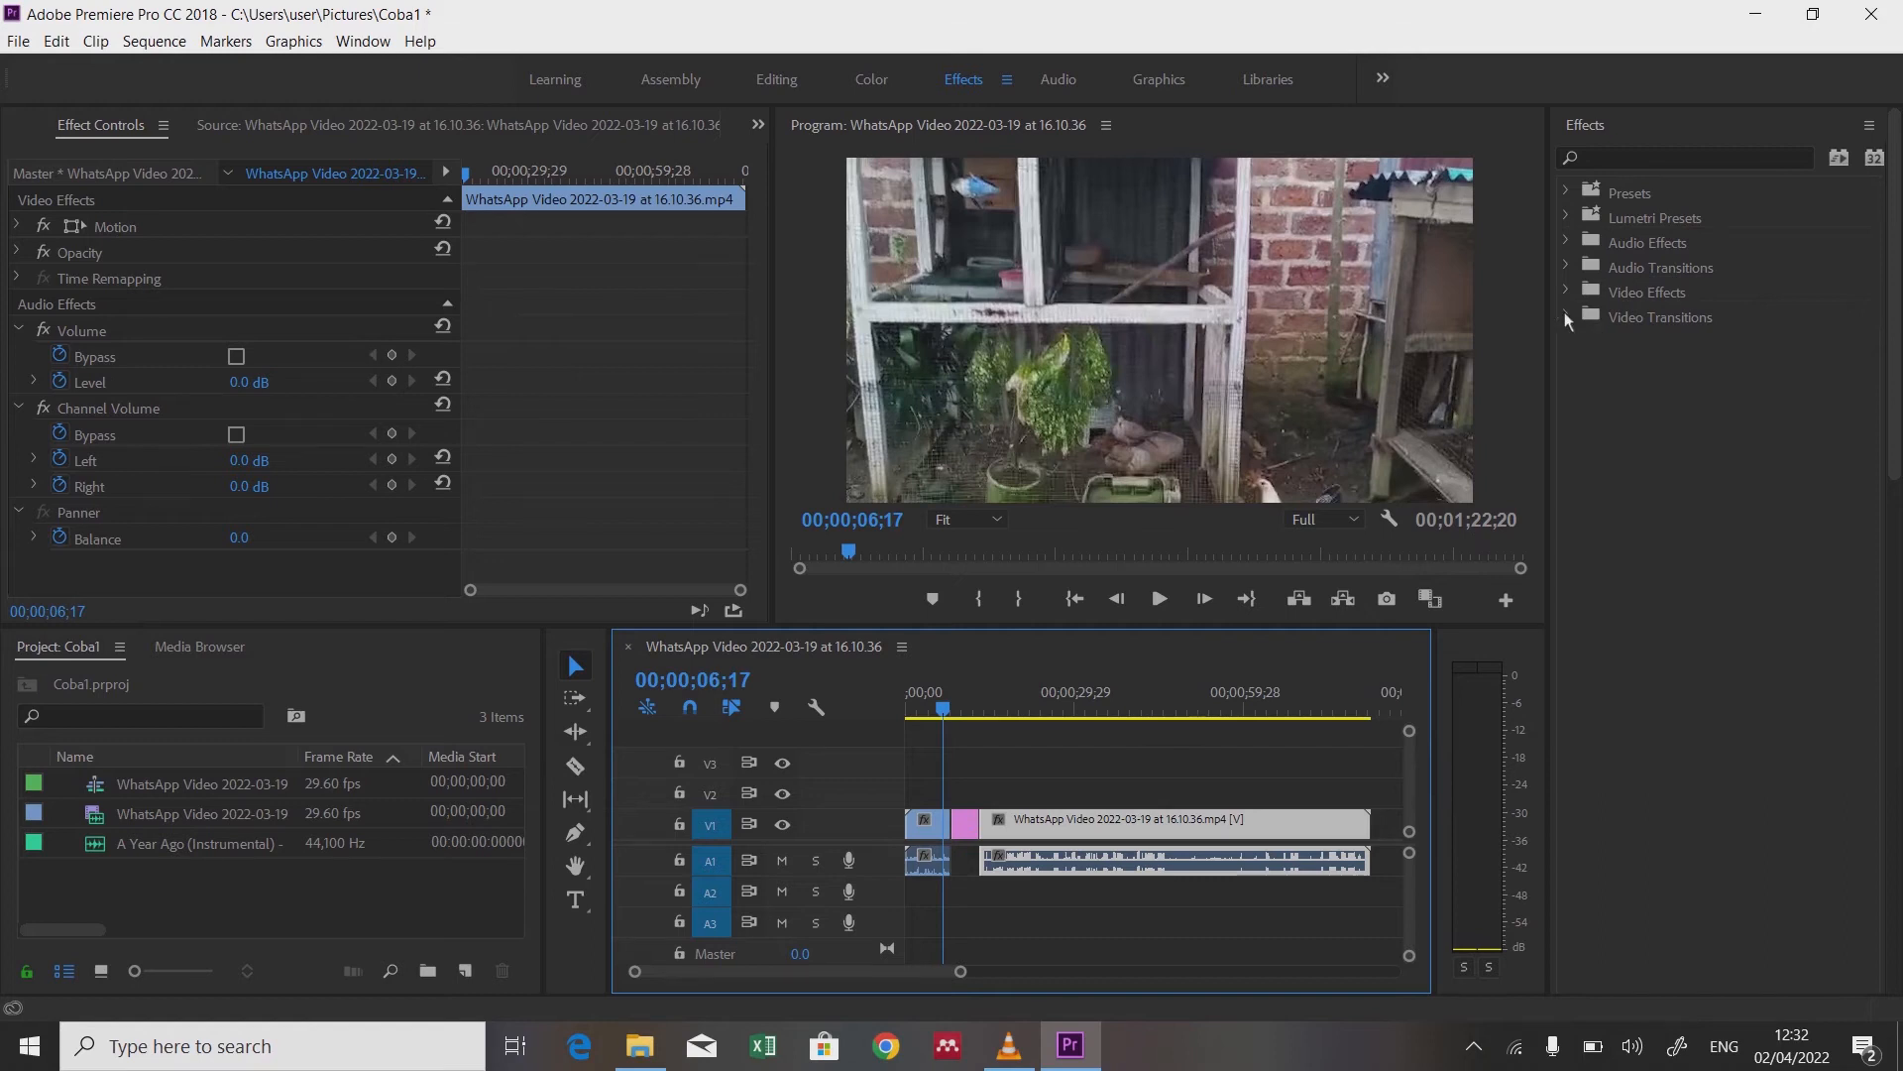
click(1567, 316)
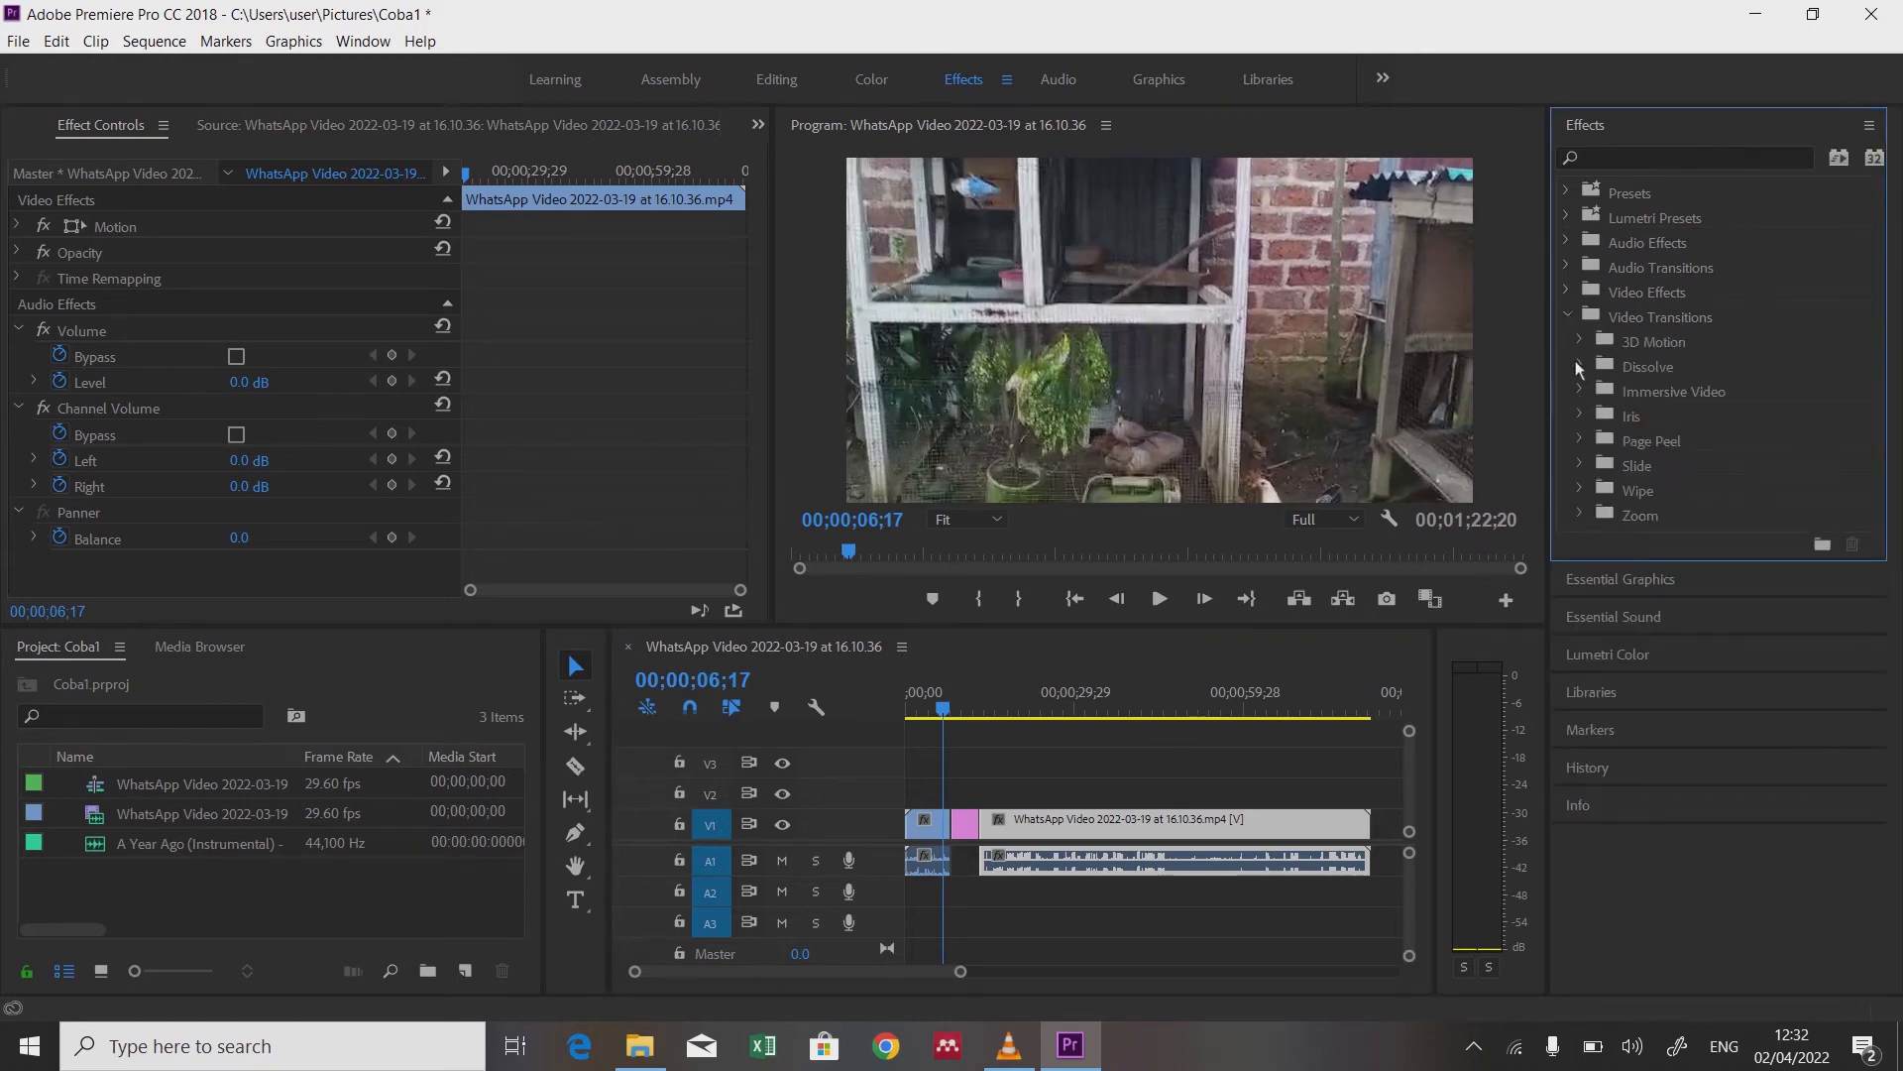
click(1578, 366)
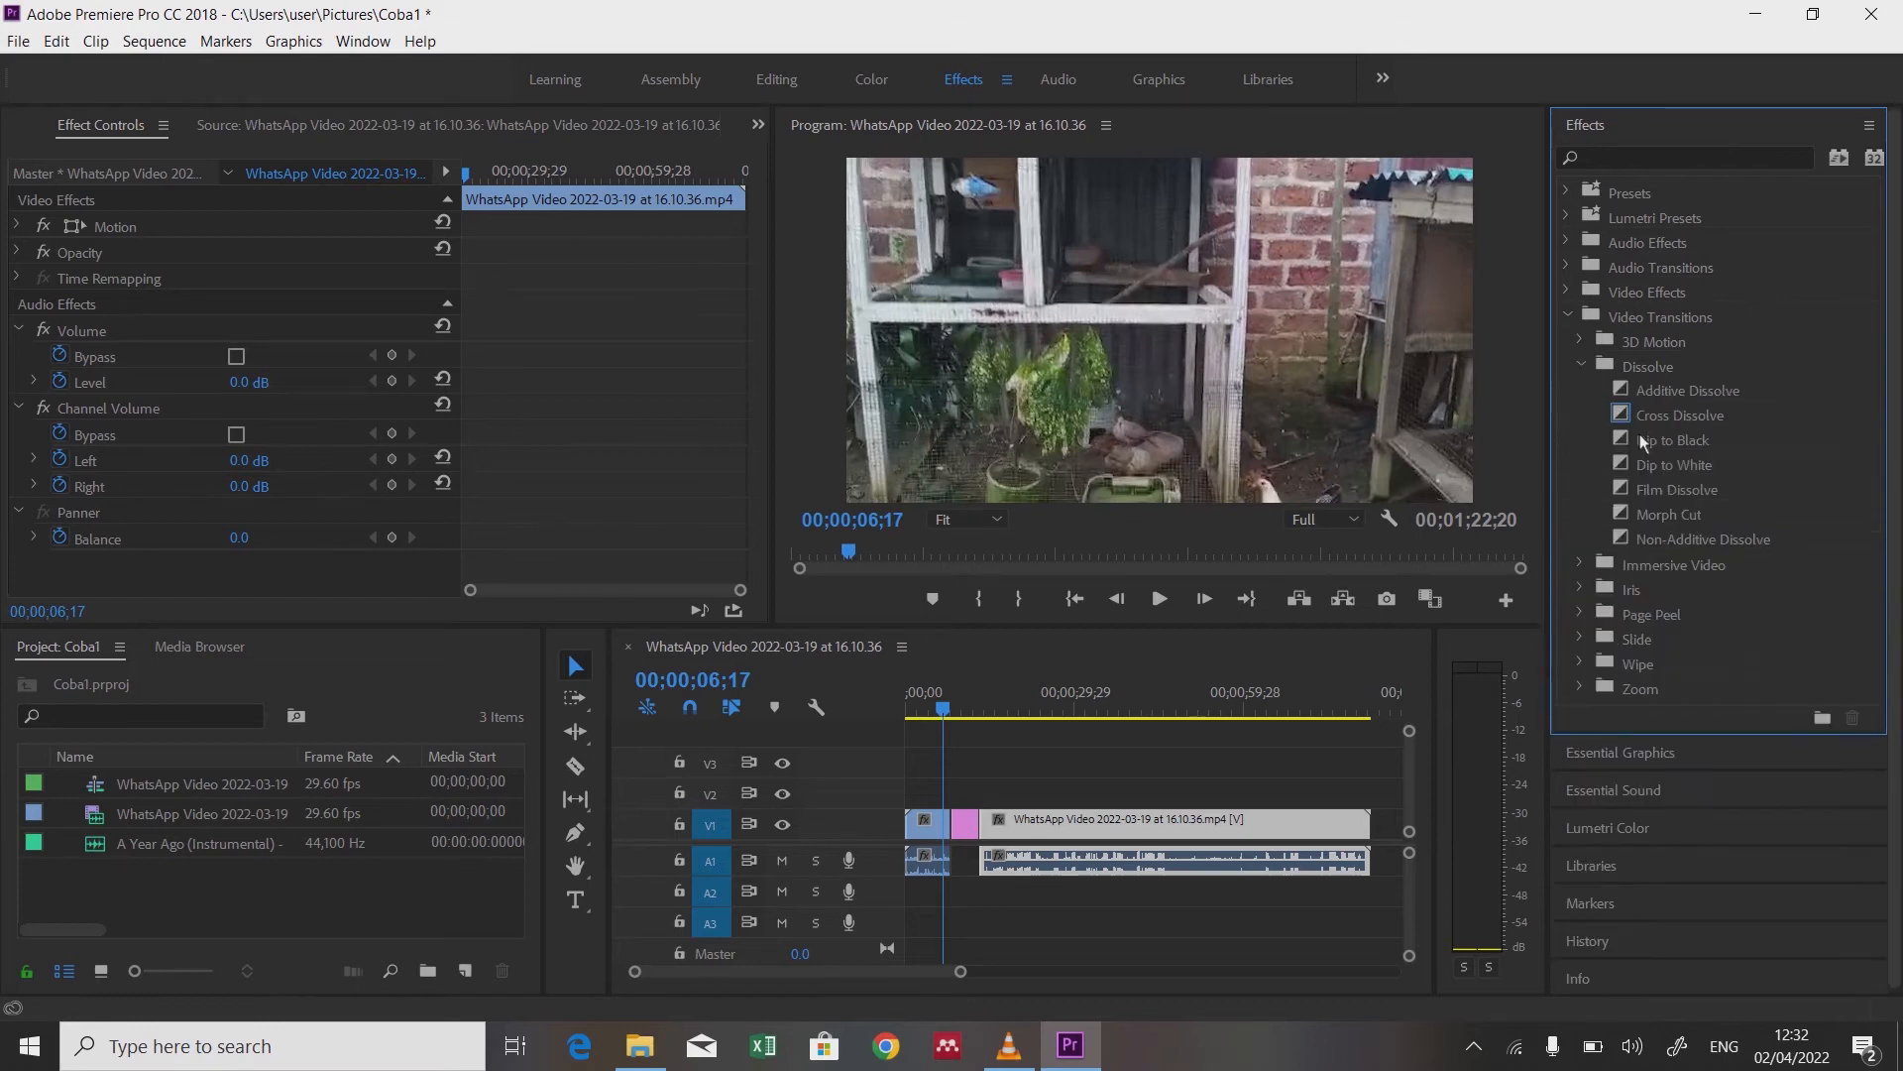
click(1646, 490)
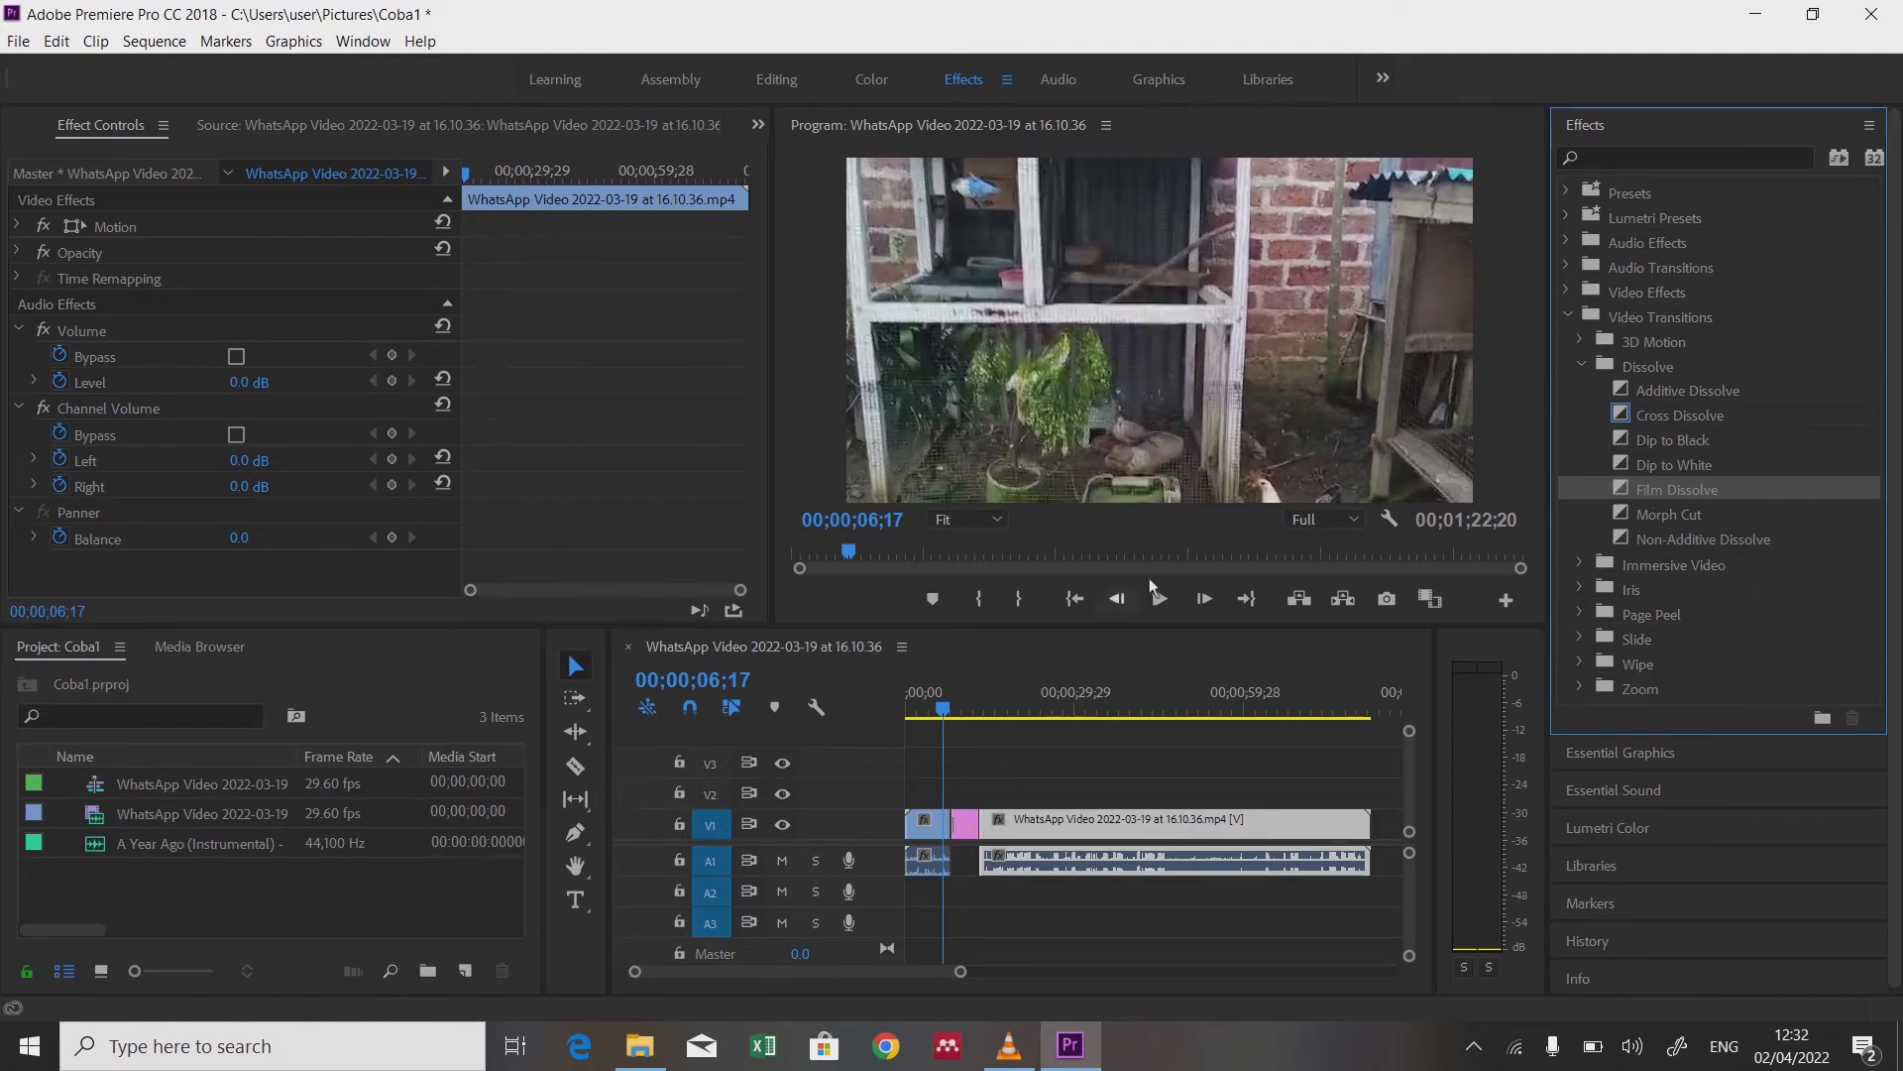
Step: Play the transition from the first segment into the title, and place the playhead at 00;00;10;08
click(1166, 600)
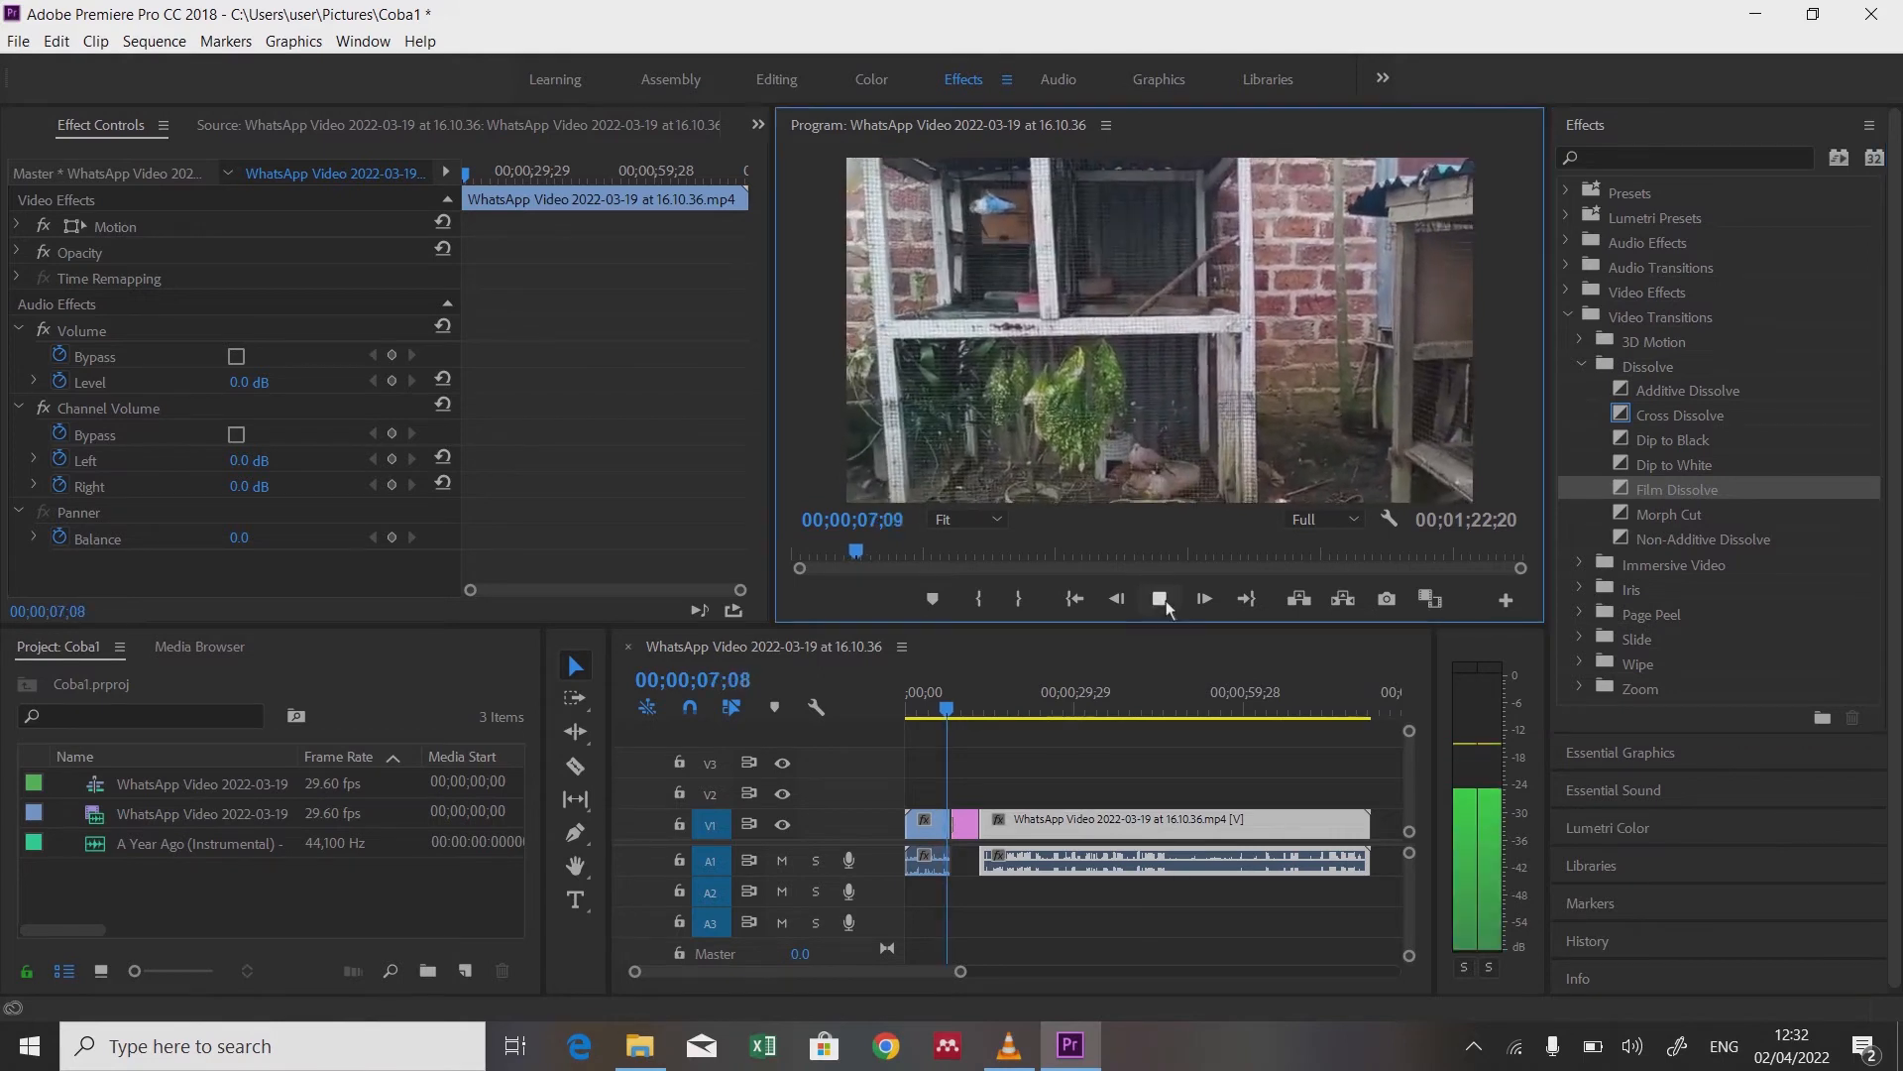
click(960, 716)
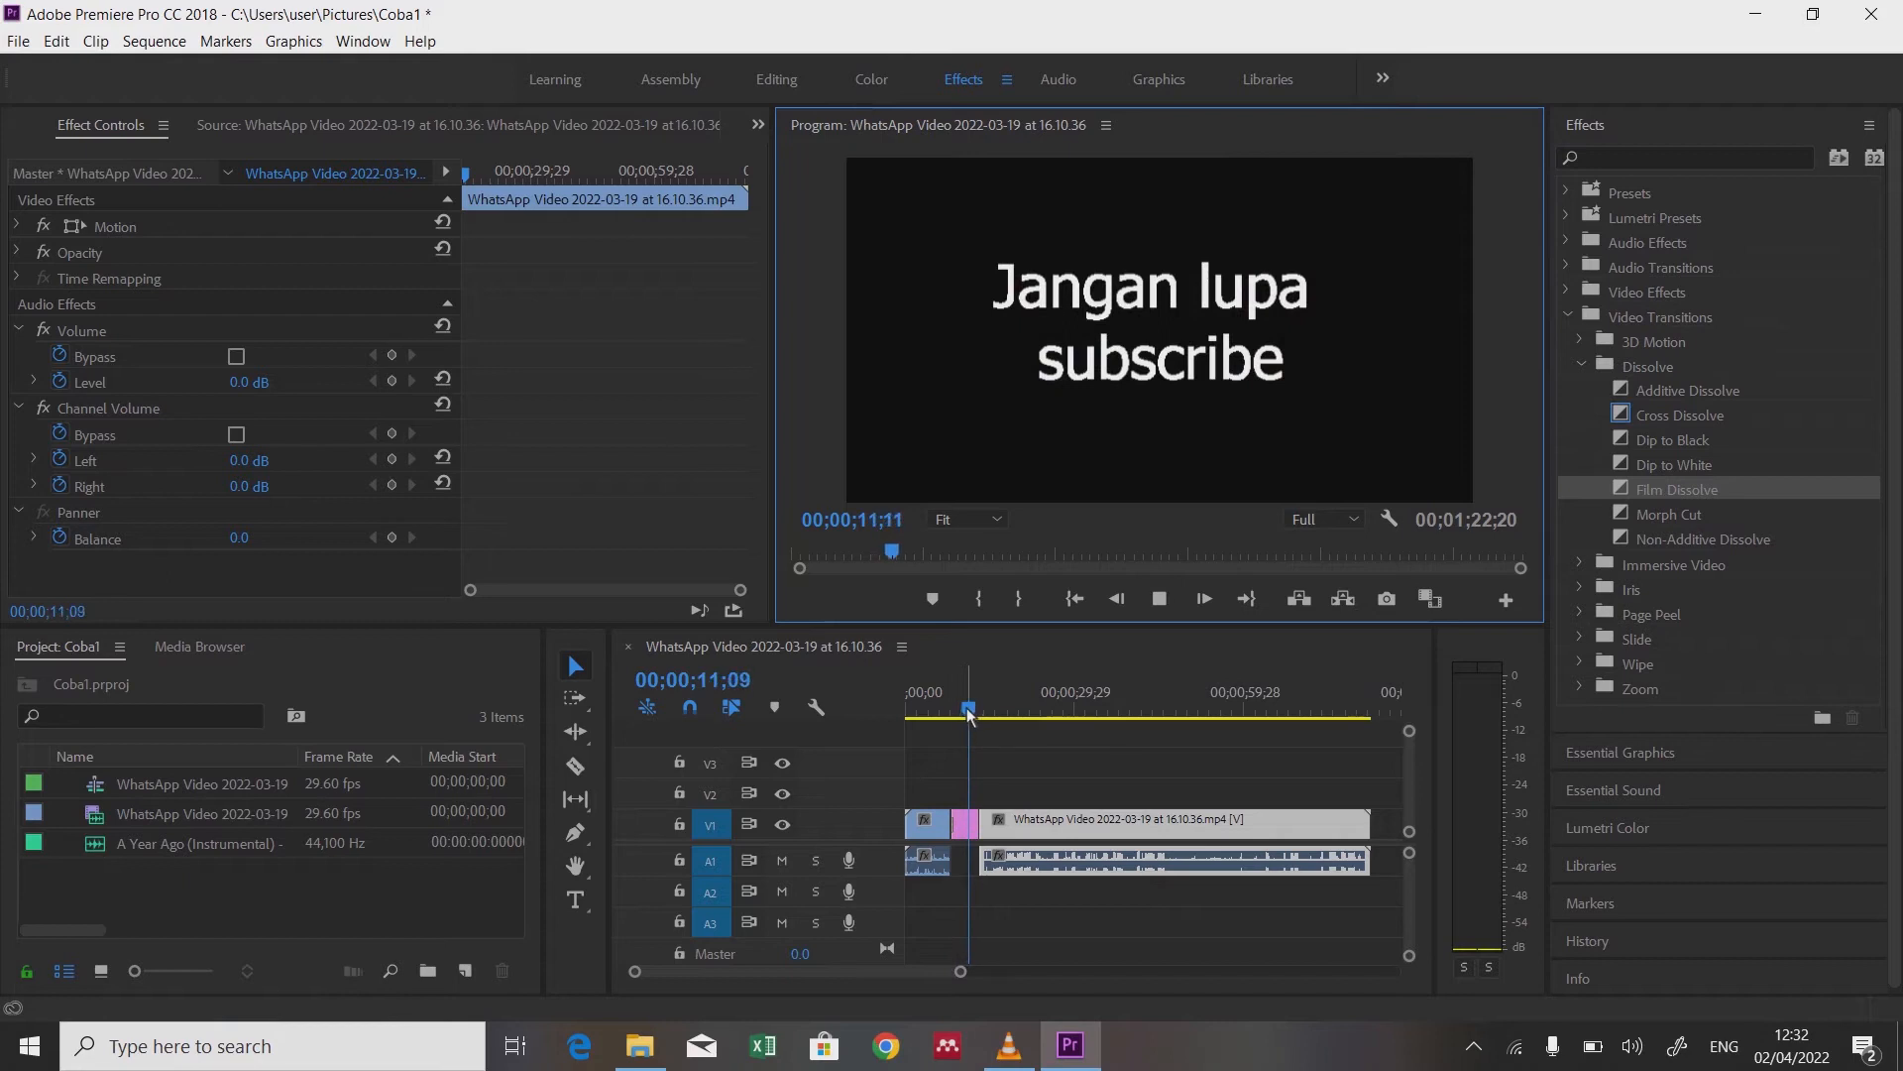
click(954, 711)
mouse_move(951, 712)
mouse_down()
mouse_move(915, 720)
mouse_move(962, 712)
mouse_up()
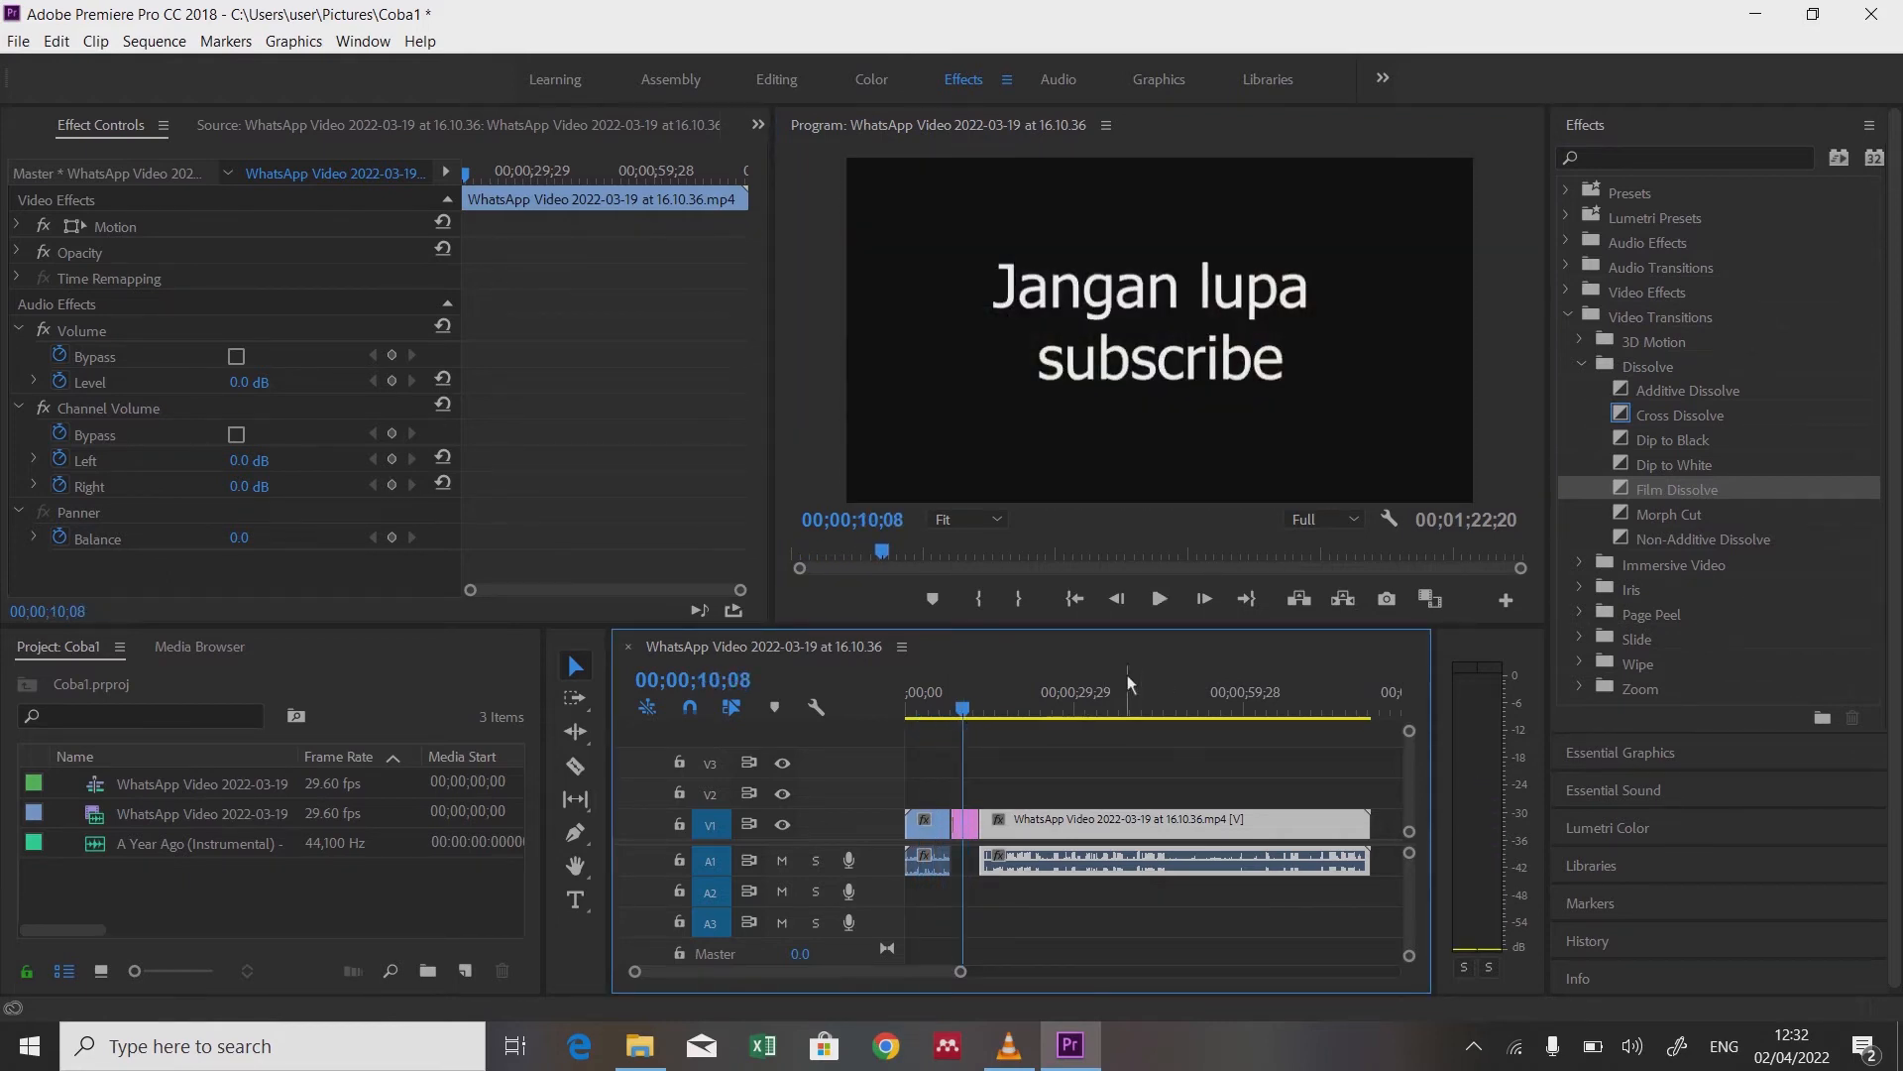
Step: Apply Film Dissolve between the title clip and the second video segment, play it back, and return the playhead to 00;00;06;10
drag(1649, 492, 986, 843)
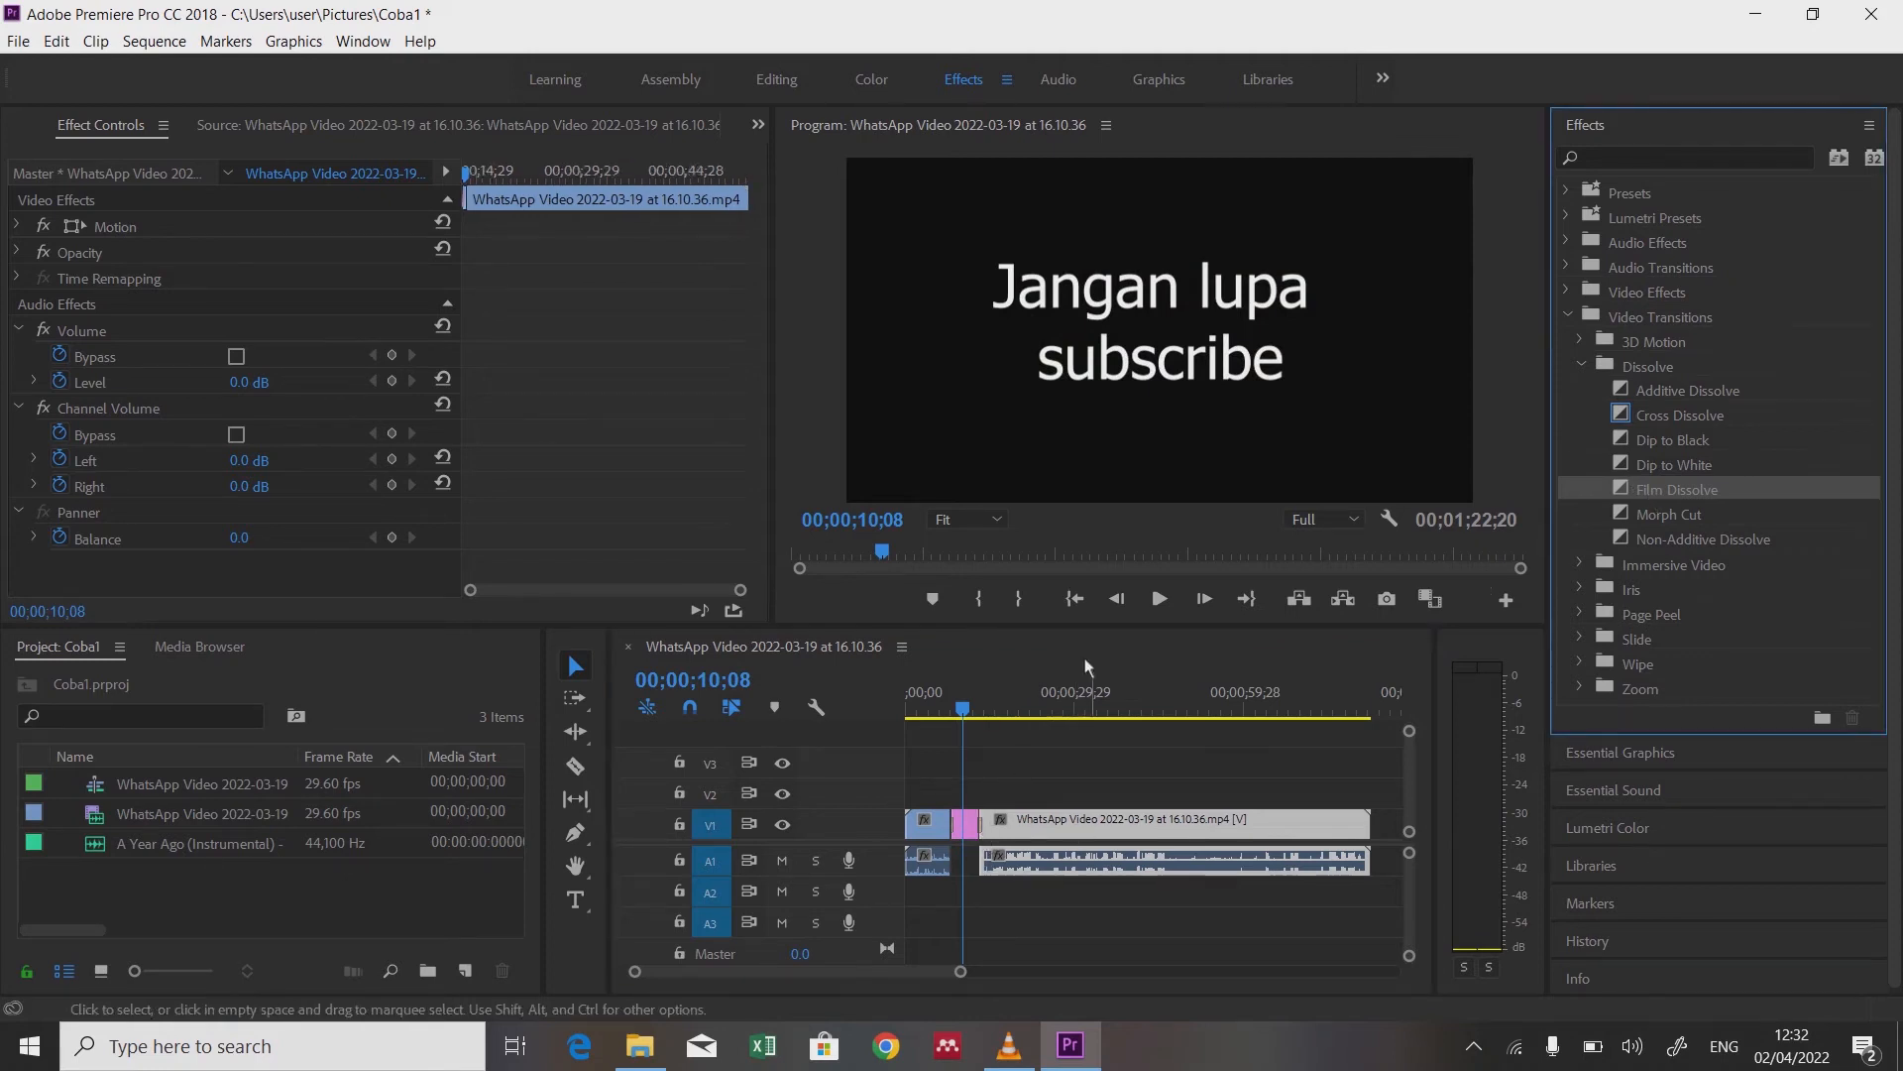
click(1160, 600)
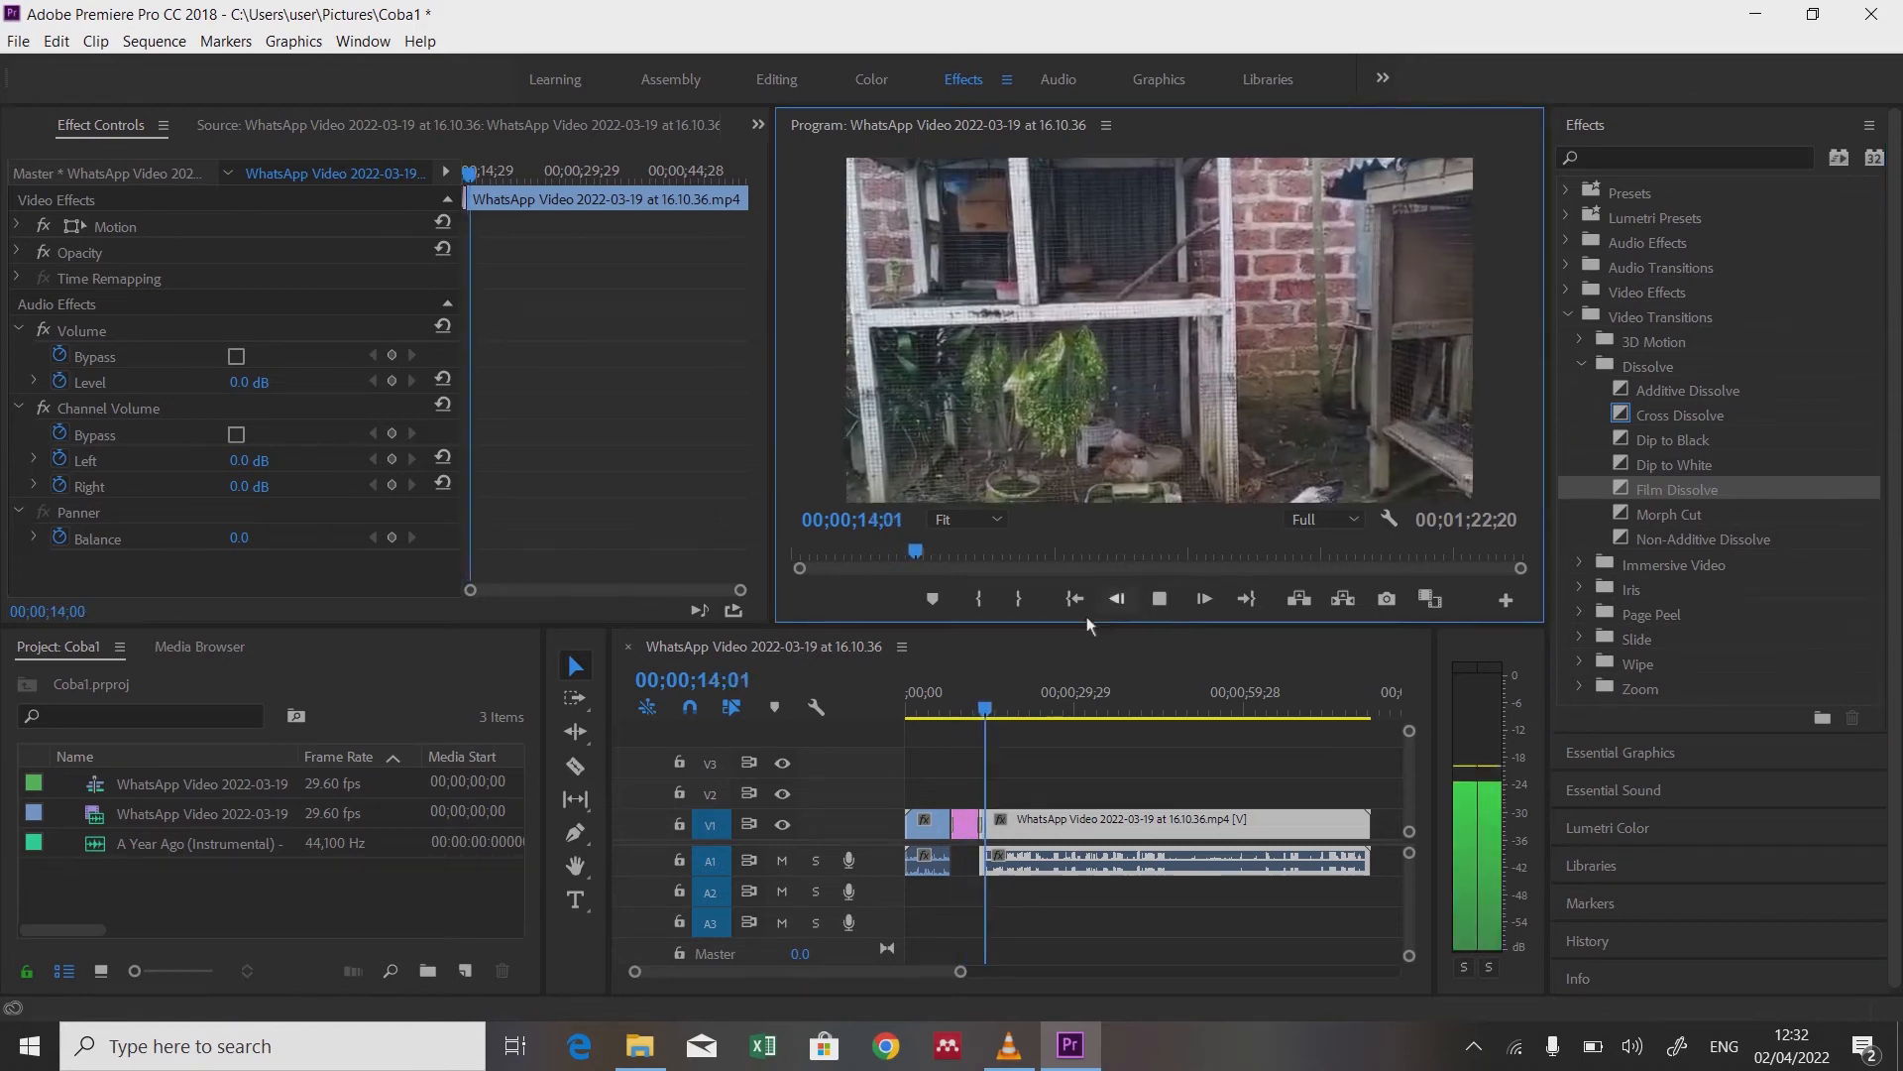
drag(990, 716, 940, 723)
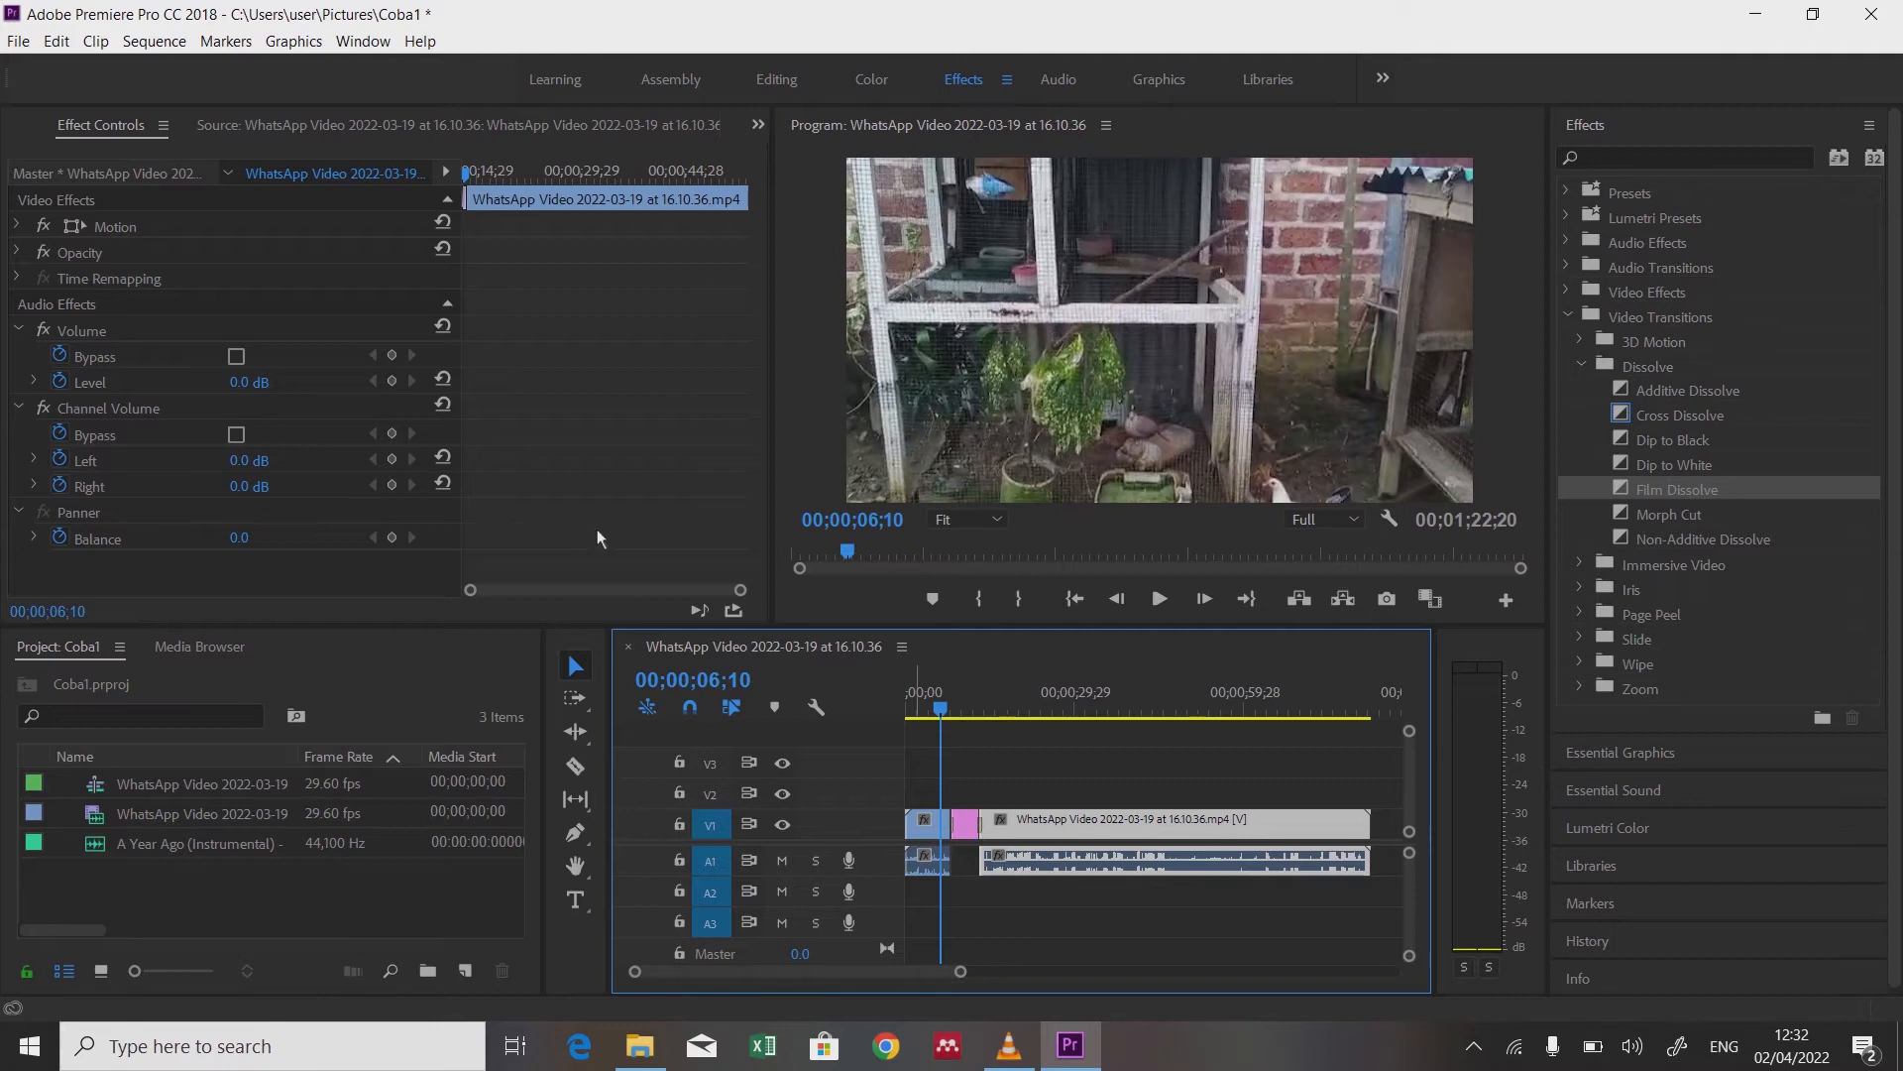
Step: Place the A Year Ago (Instrumental) music on audio track A2 from the sequence start, and move the playhead to 00;00;00;00
click(139, 841)
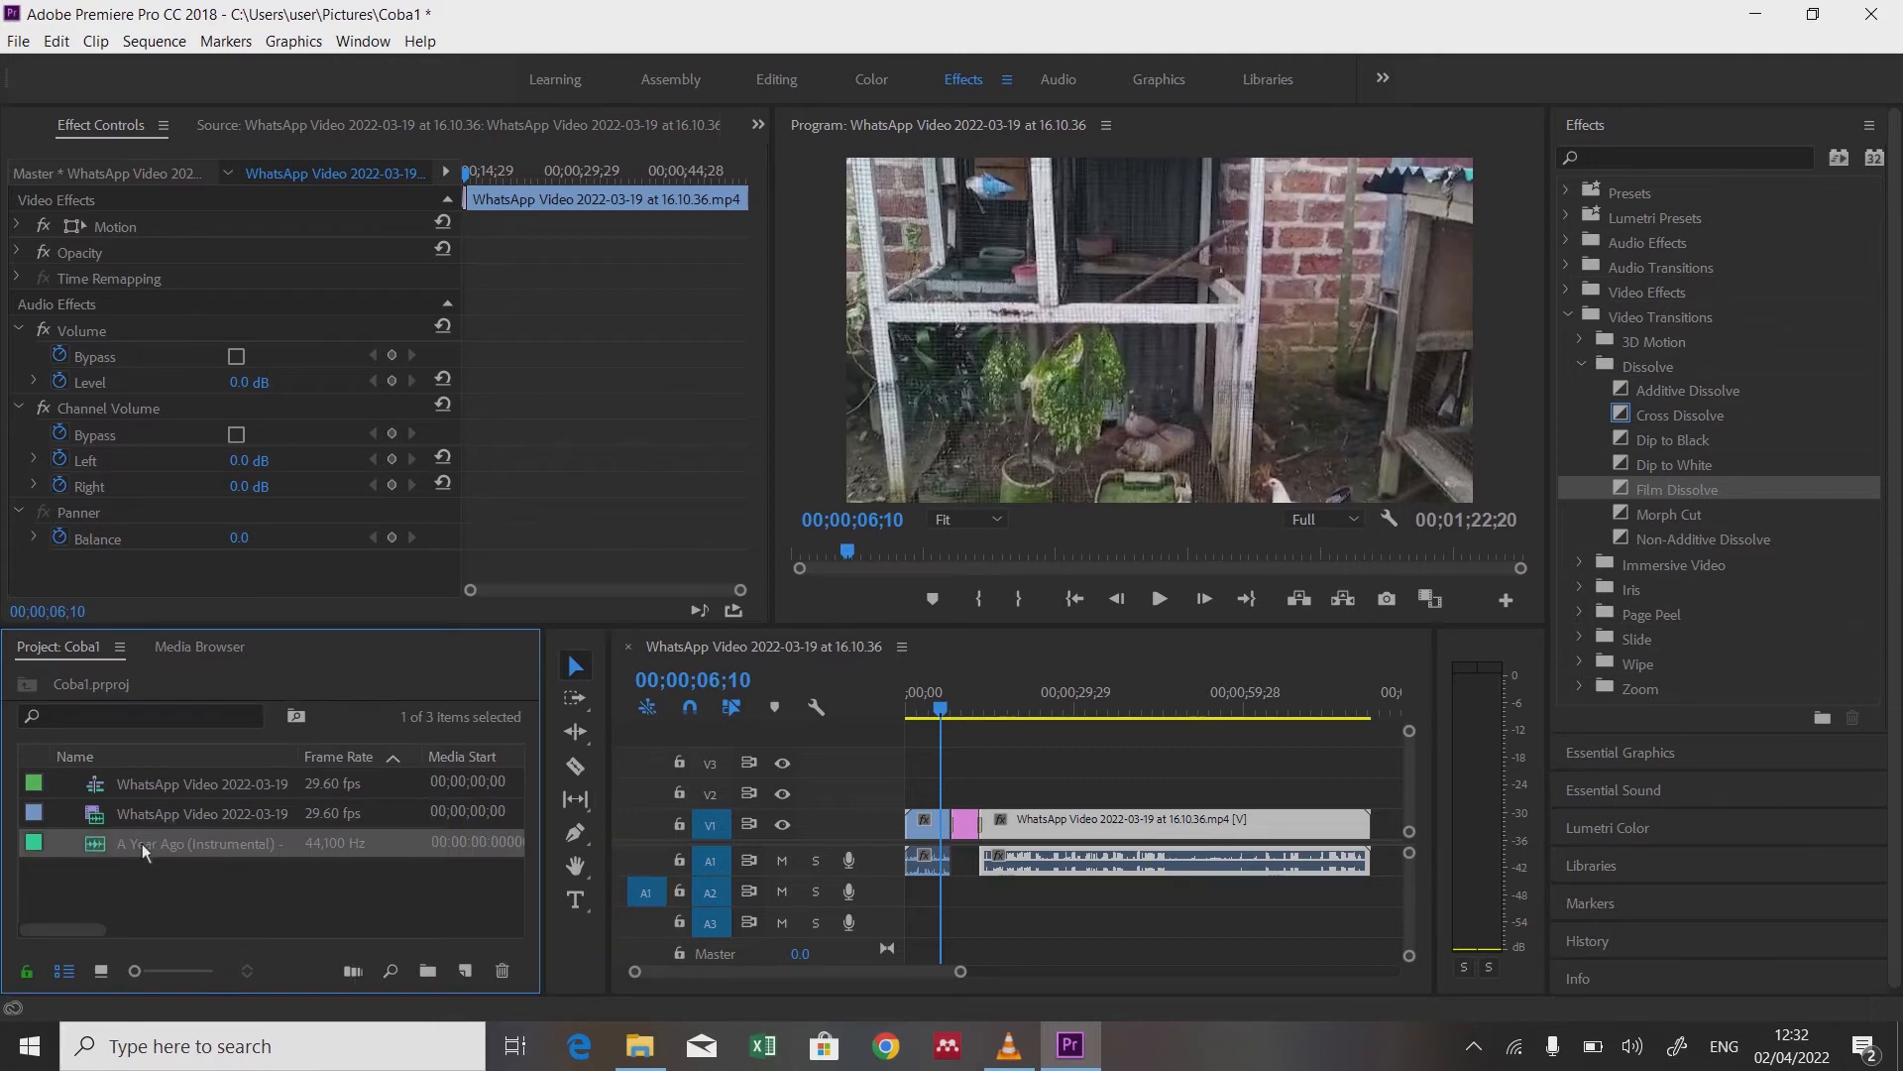
drag(535, 939, 913, 890)
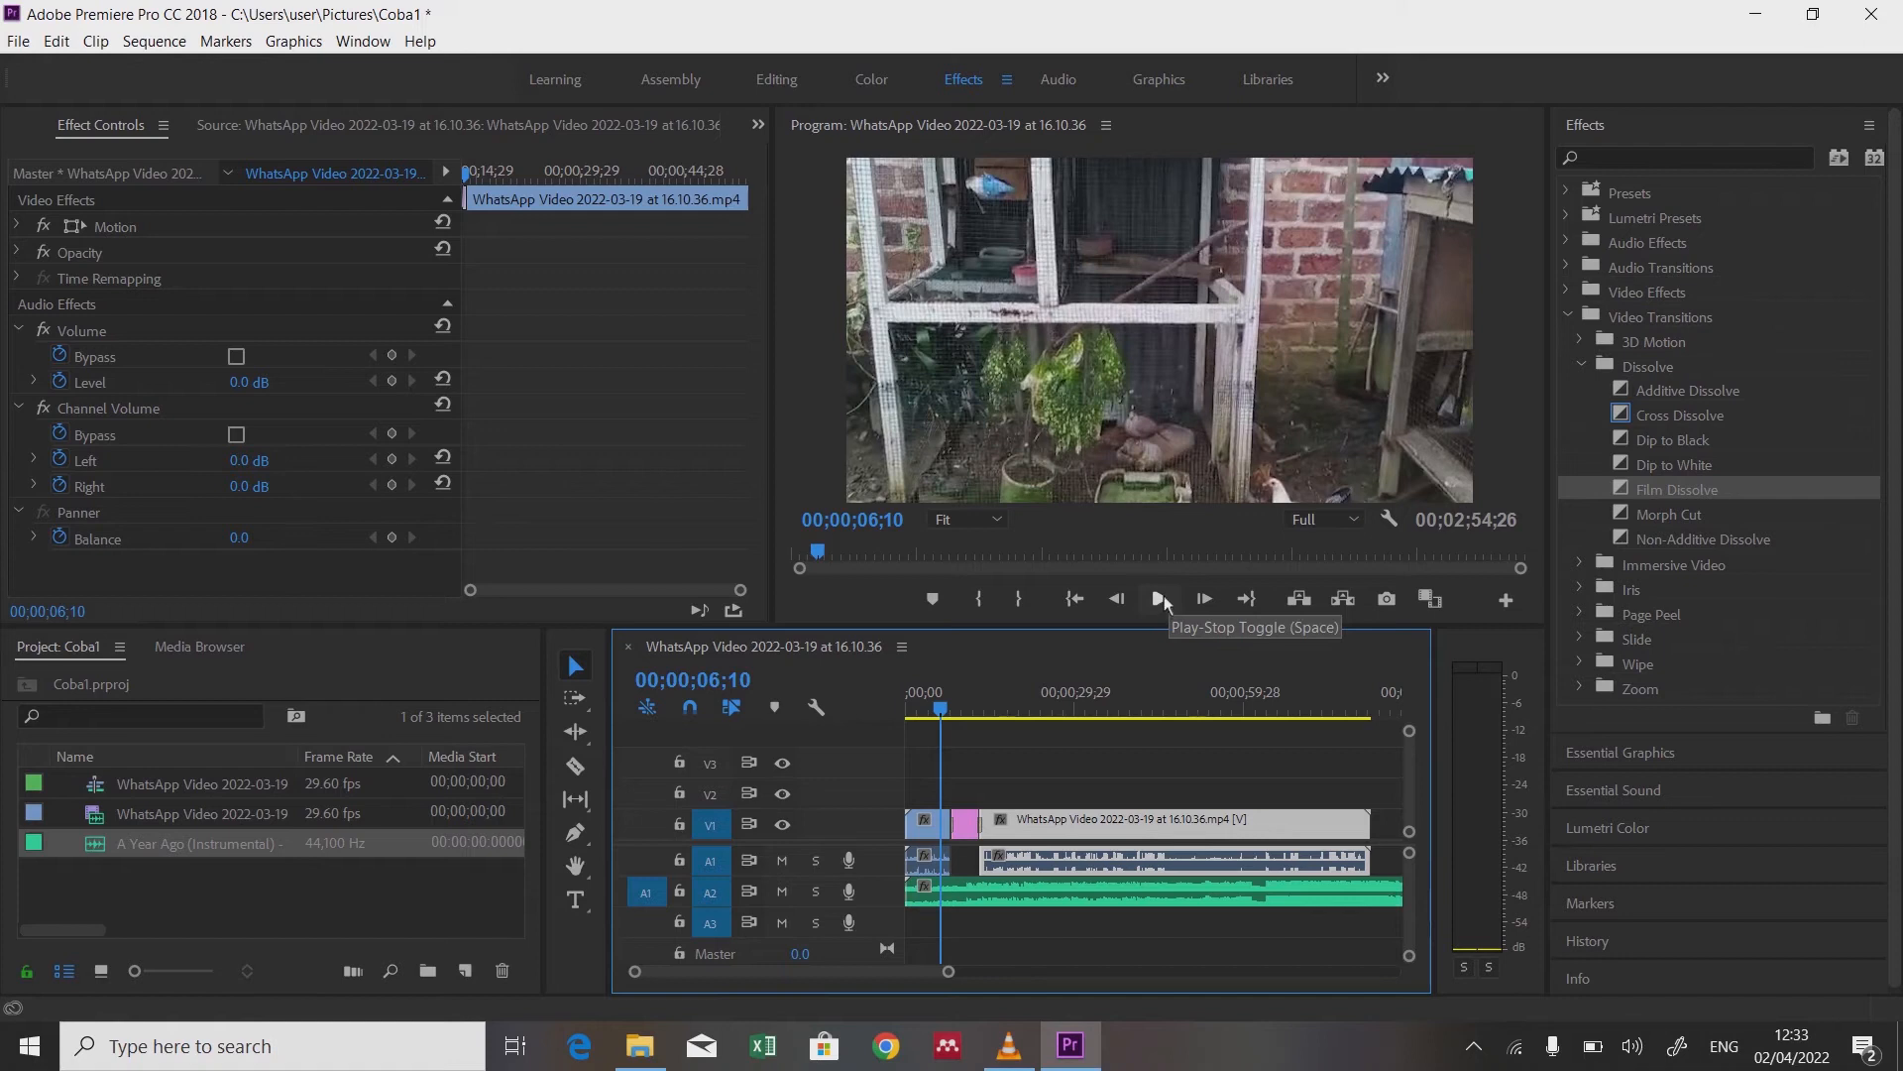
click(909, 712)
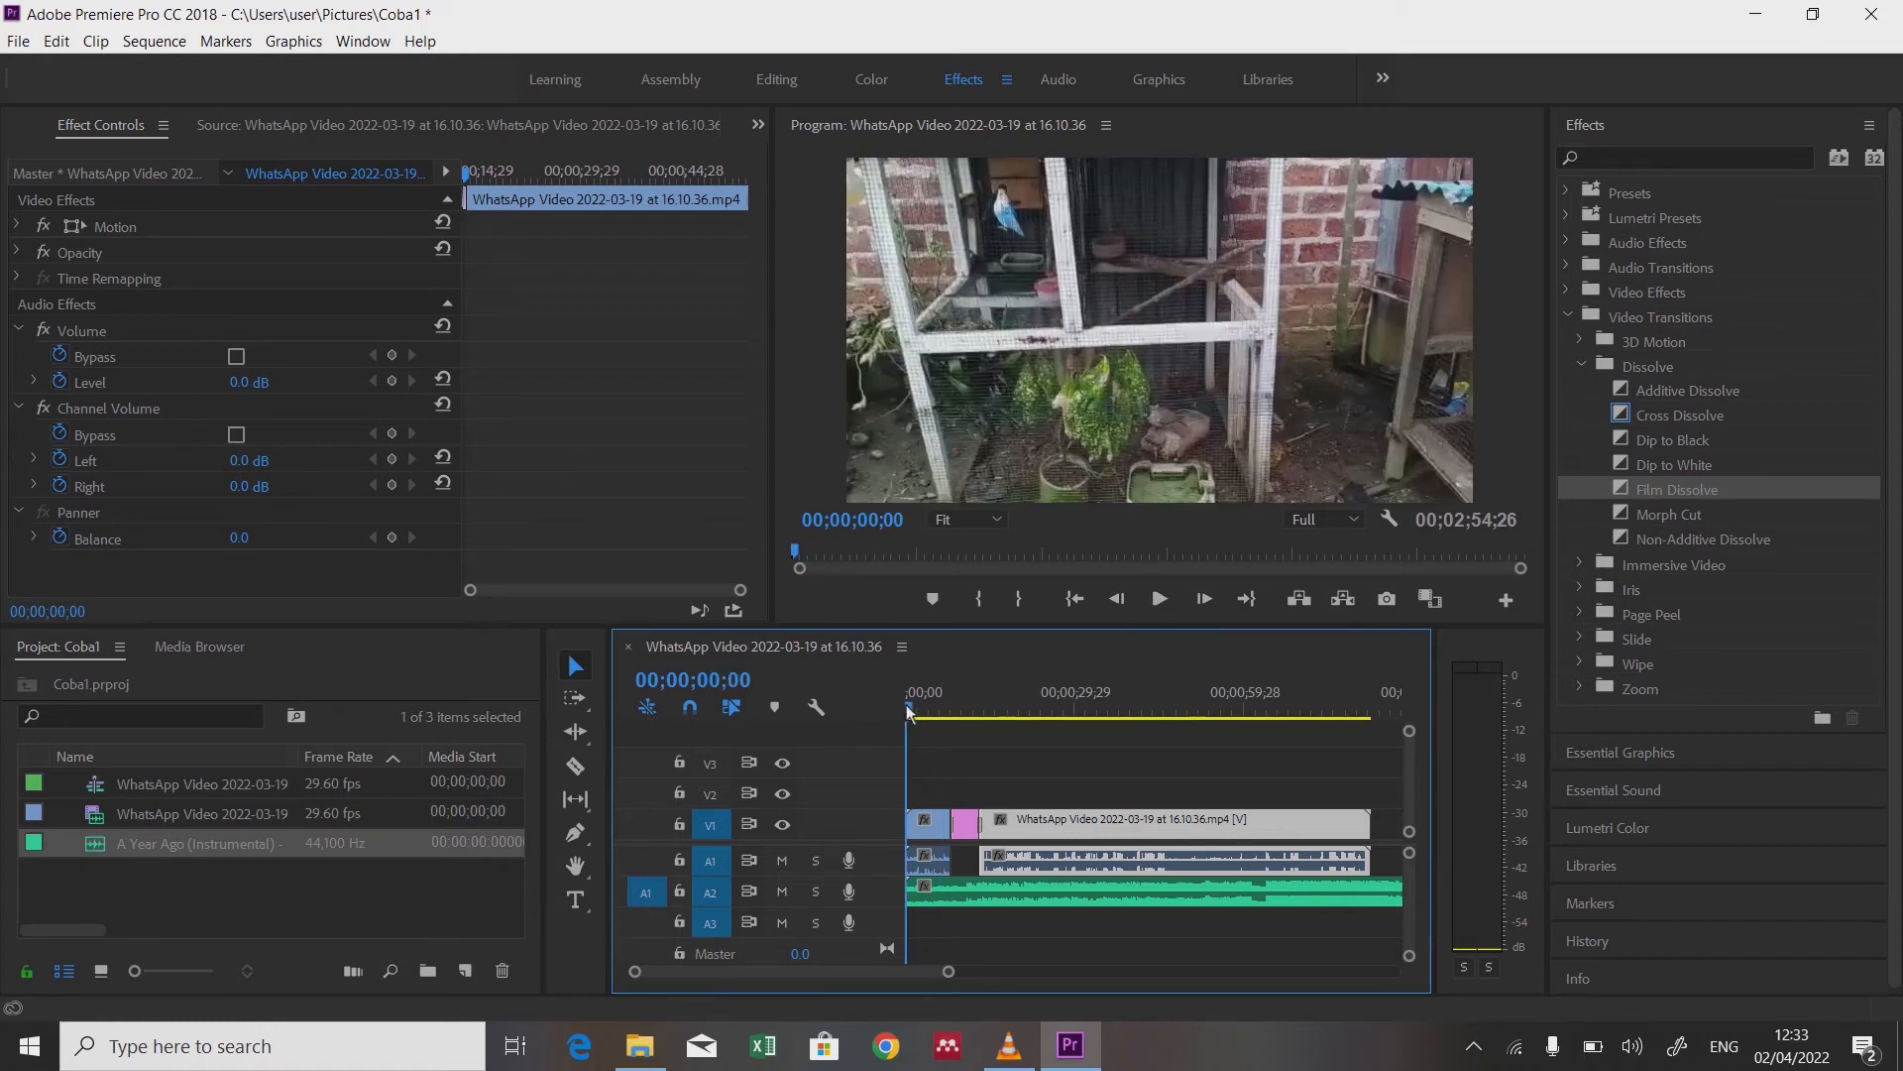
Step: Play the sequence with music from the beginning through the second dissolve, and return the playhead to 00;00;05;14
click(1164, 604)
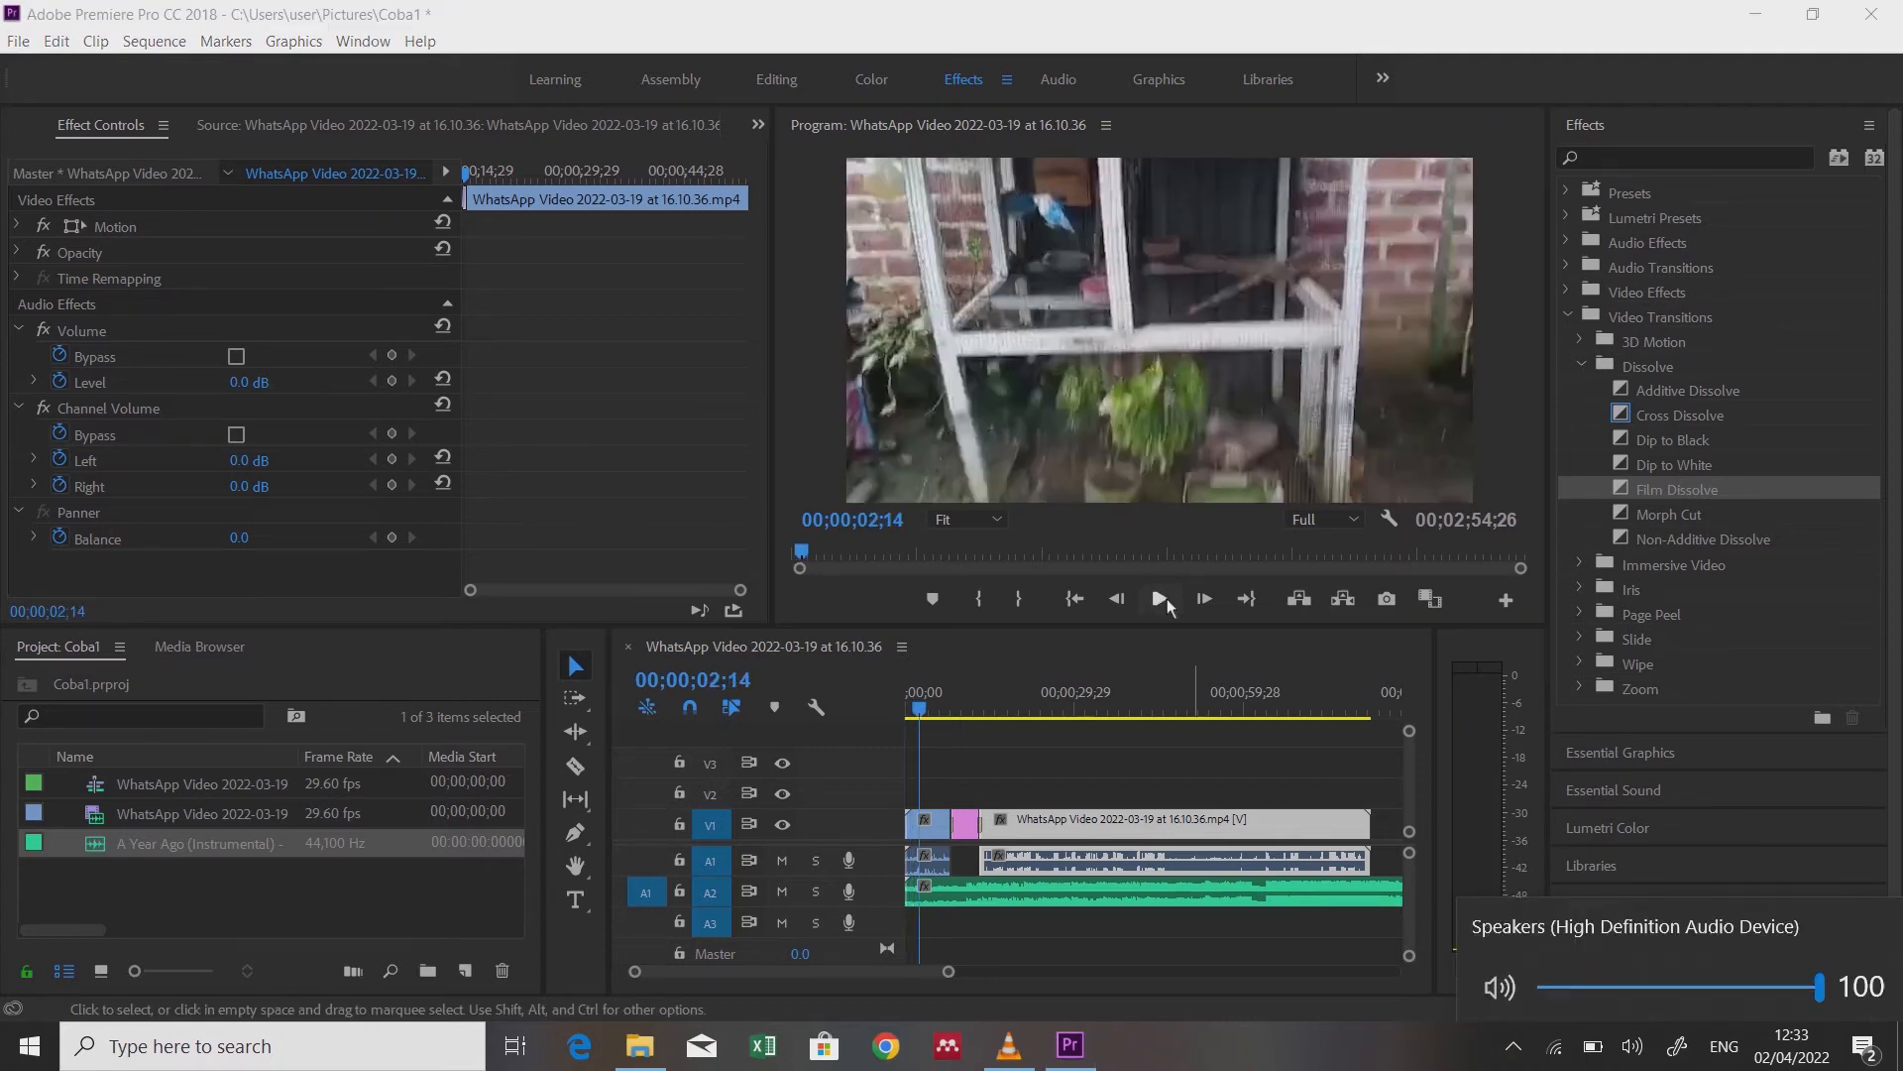
click(1167, 605)
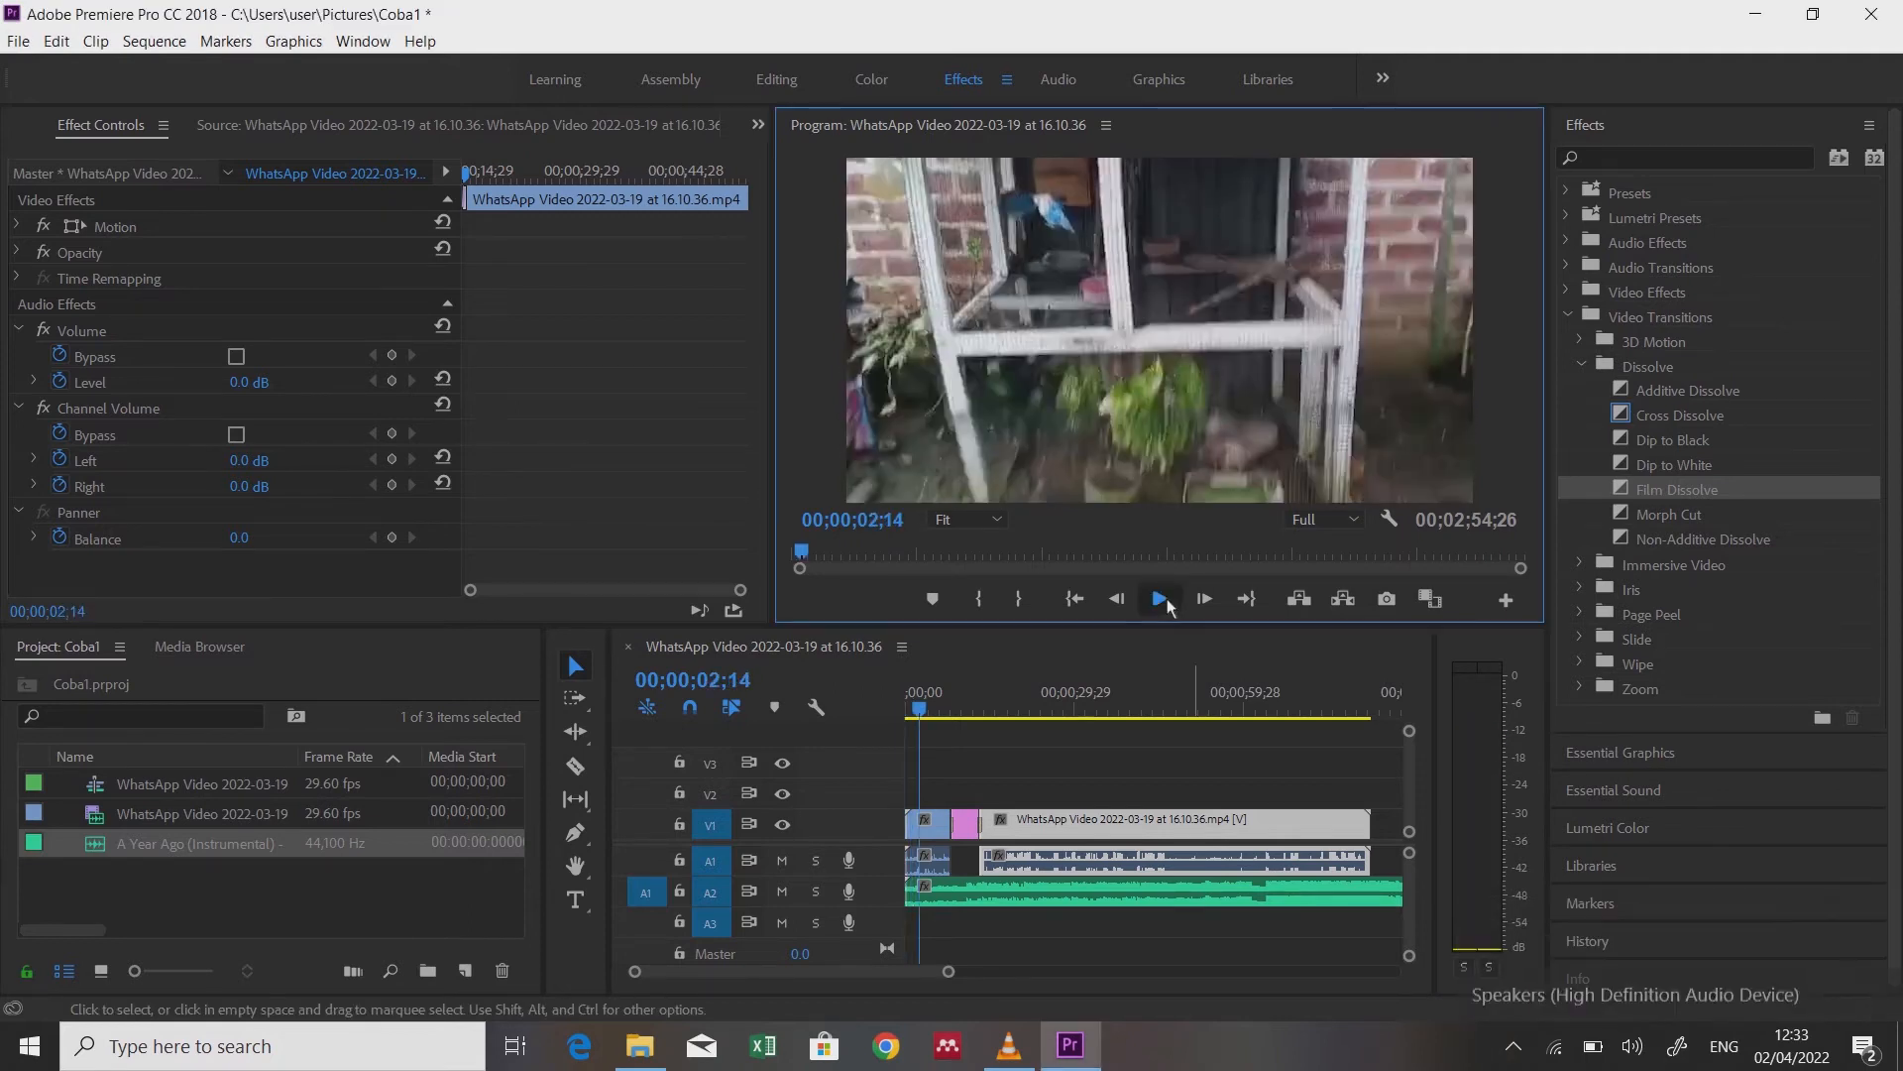
click(1162, 601)
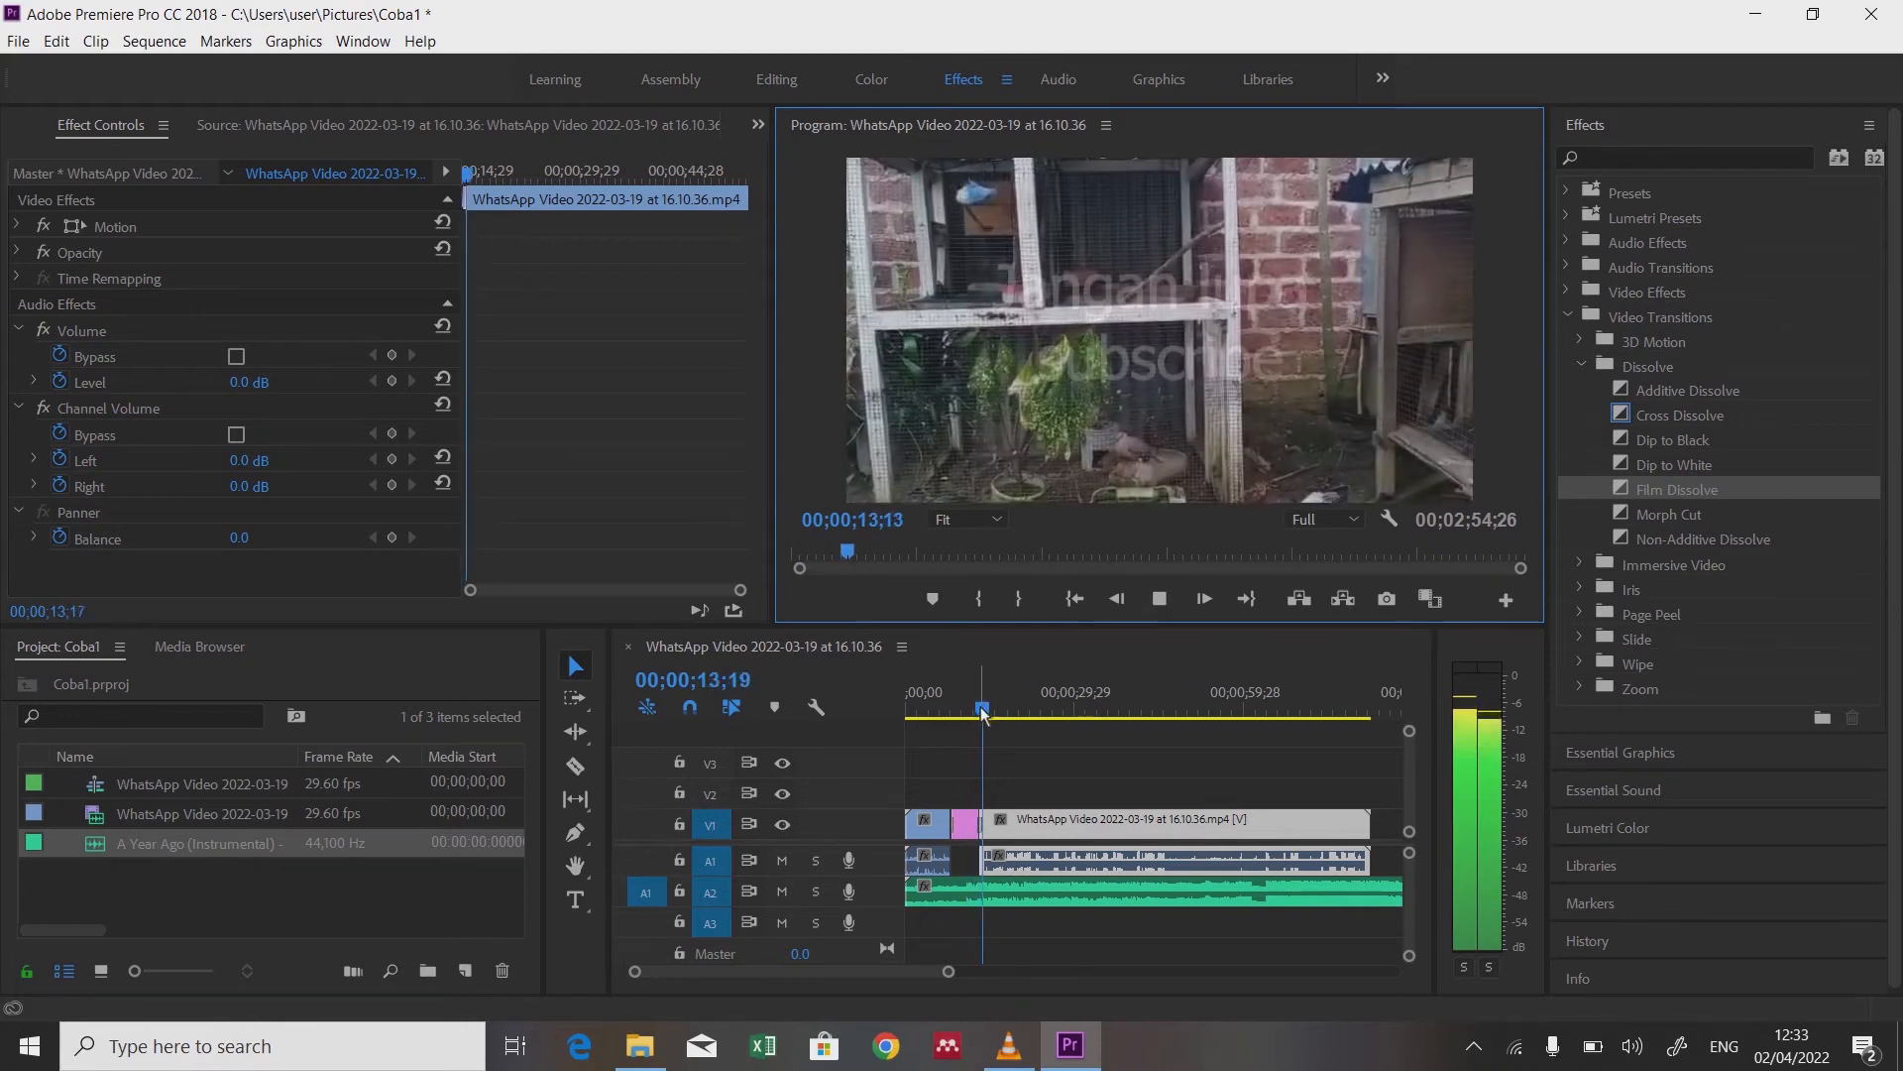
drag(982, 711, 937, 712)
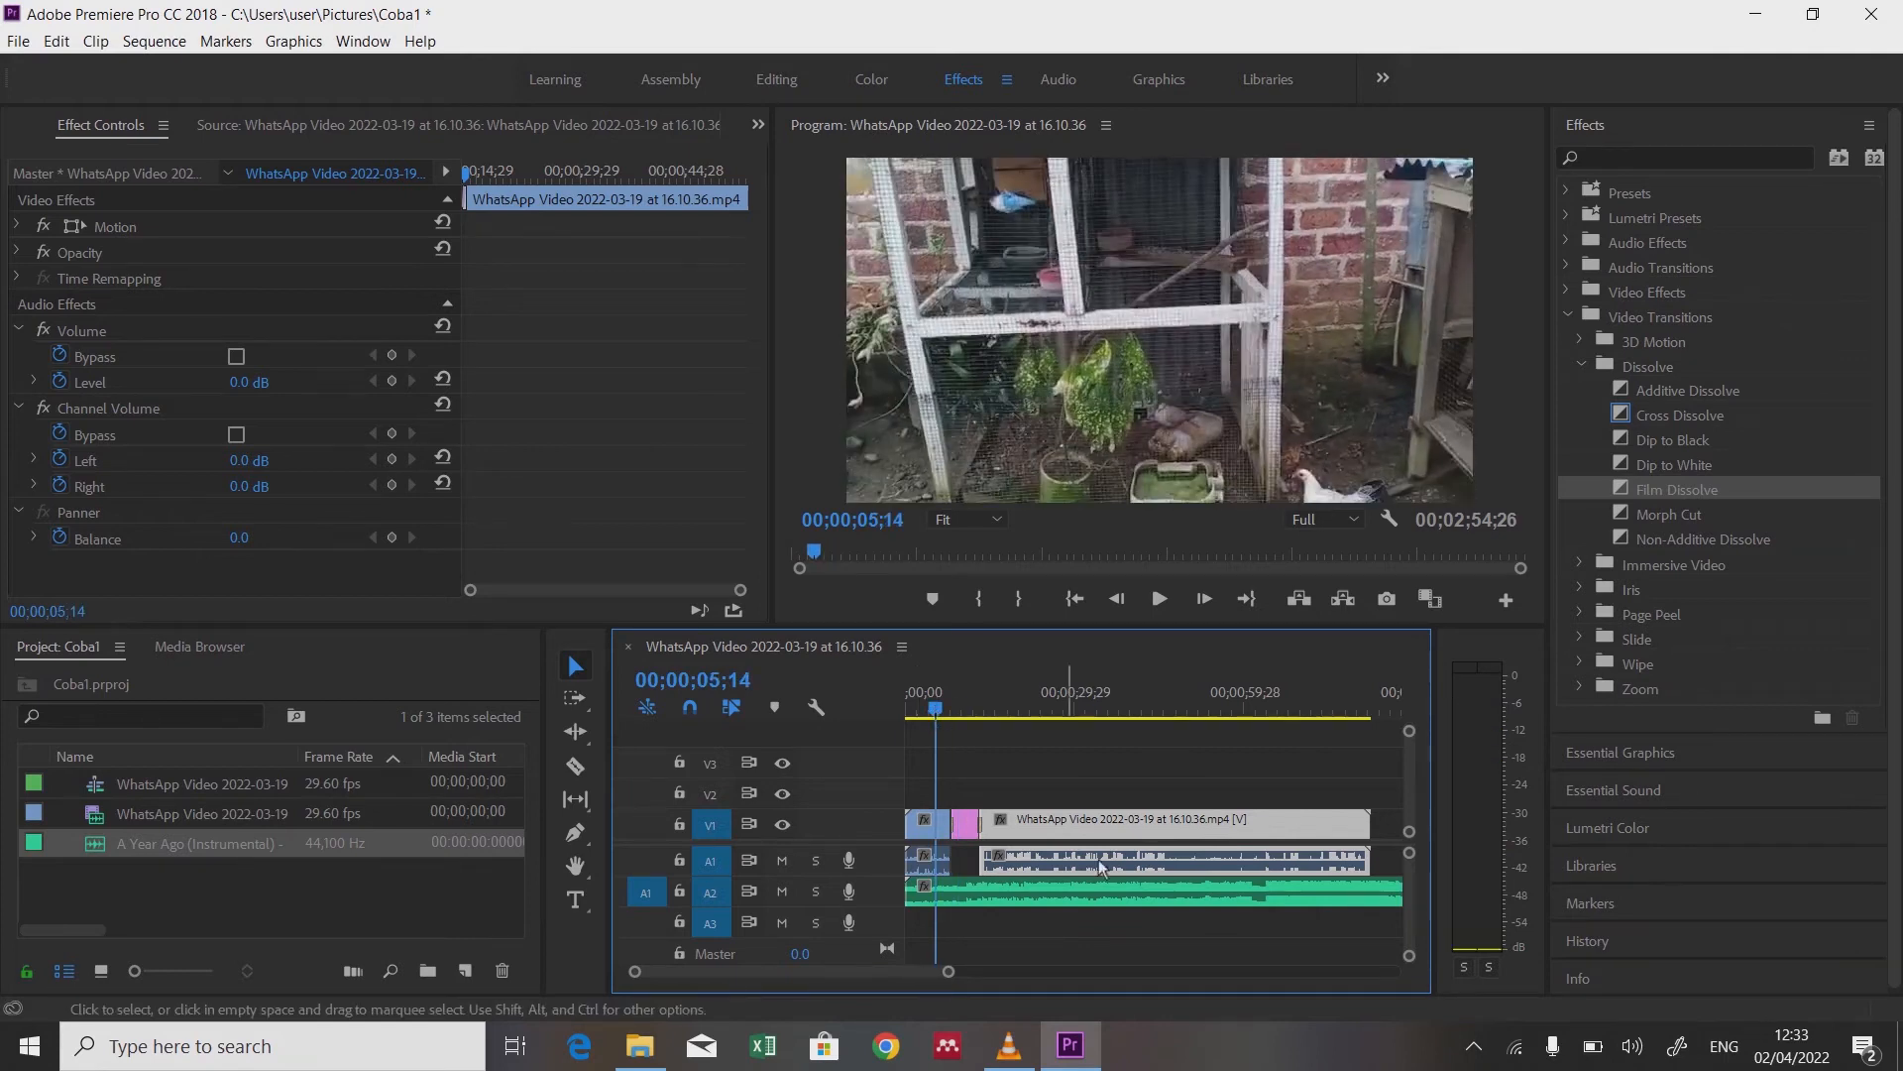
Step: Split the A Year Ago (Instrumental) music on track A2 at 00;00;08;02, where the first video segment meets the title, and select its first piece
click(1019, 890)
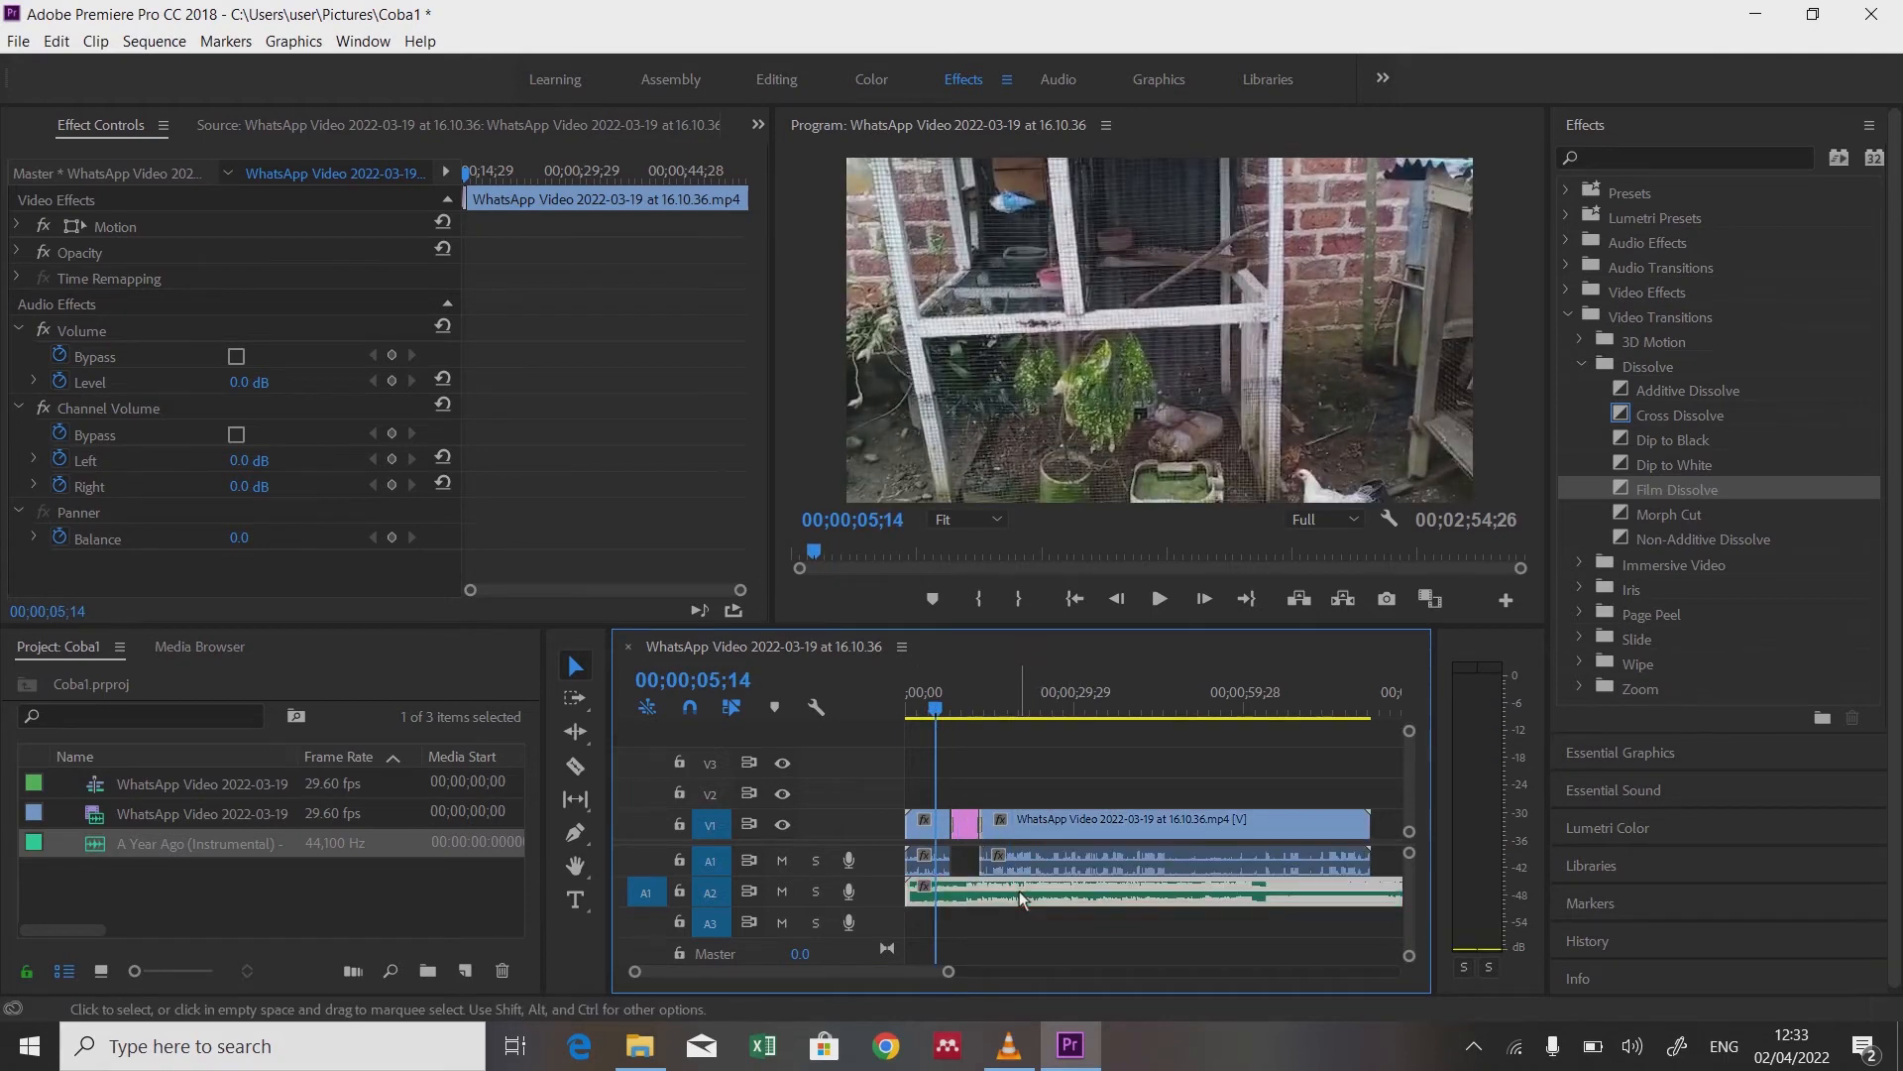
click(922, 876)
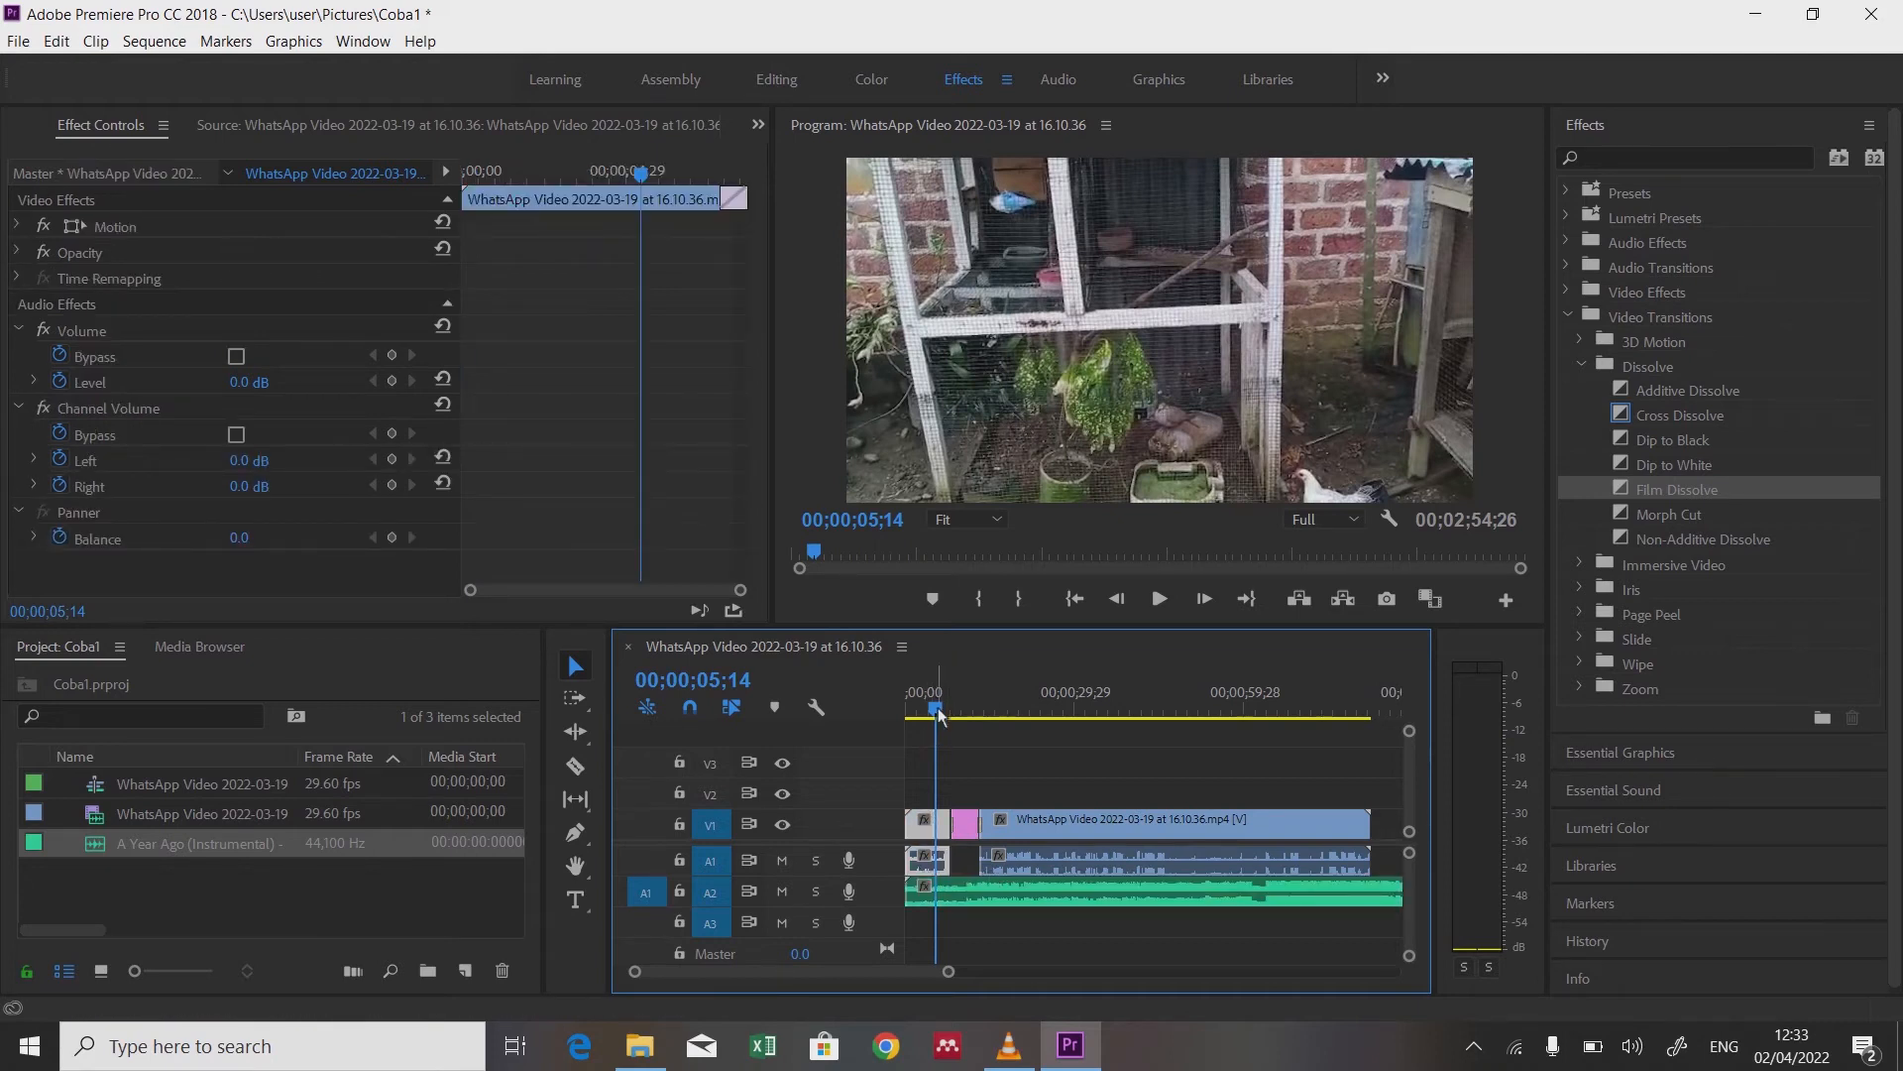
mouse_move(939, 717)
mouse_down()
mouse_move(907, 715)
mouse_move(958, 713)
mouse_up()
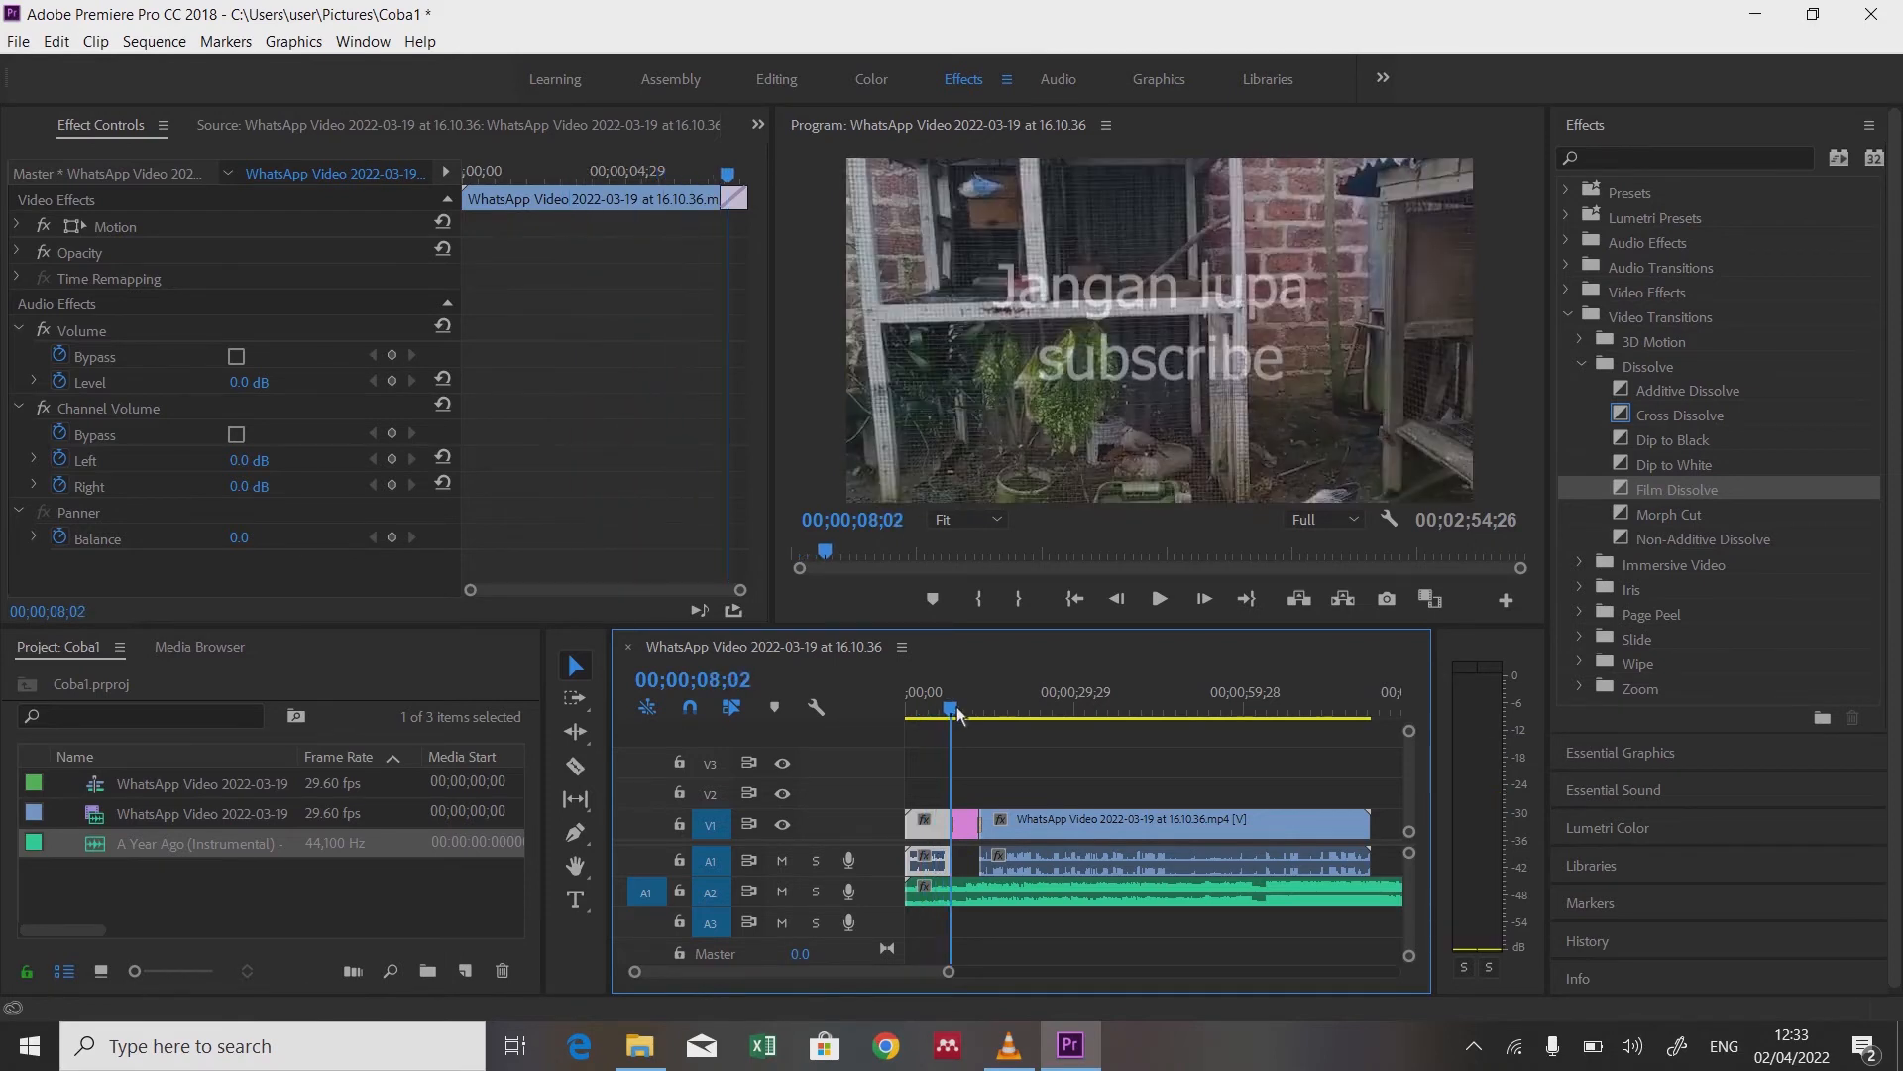
click(962, 896)
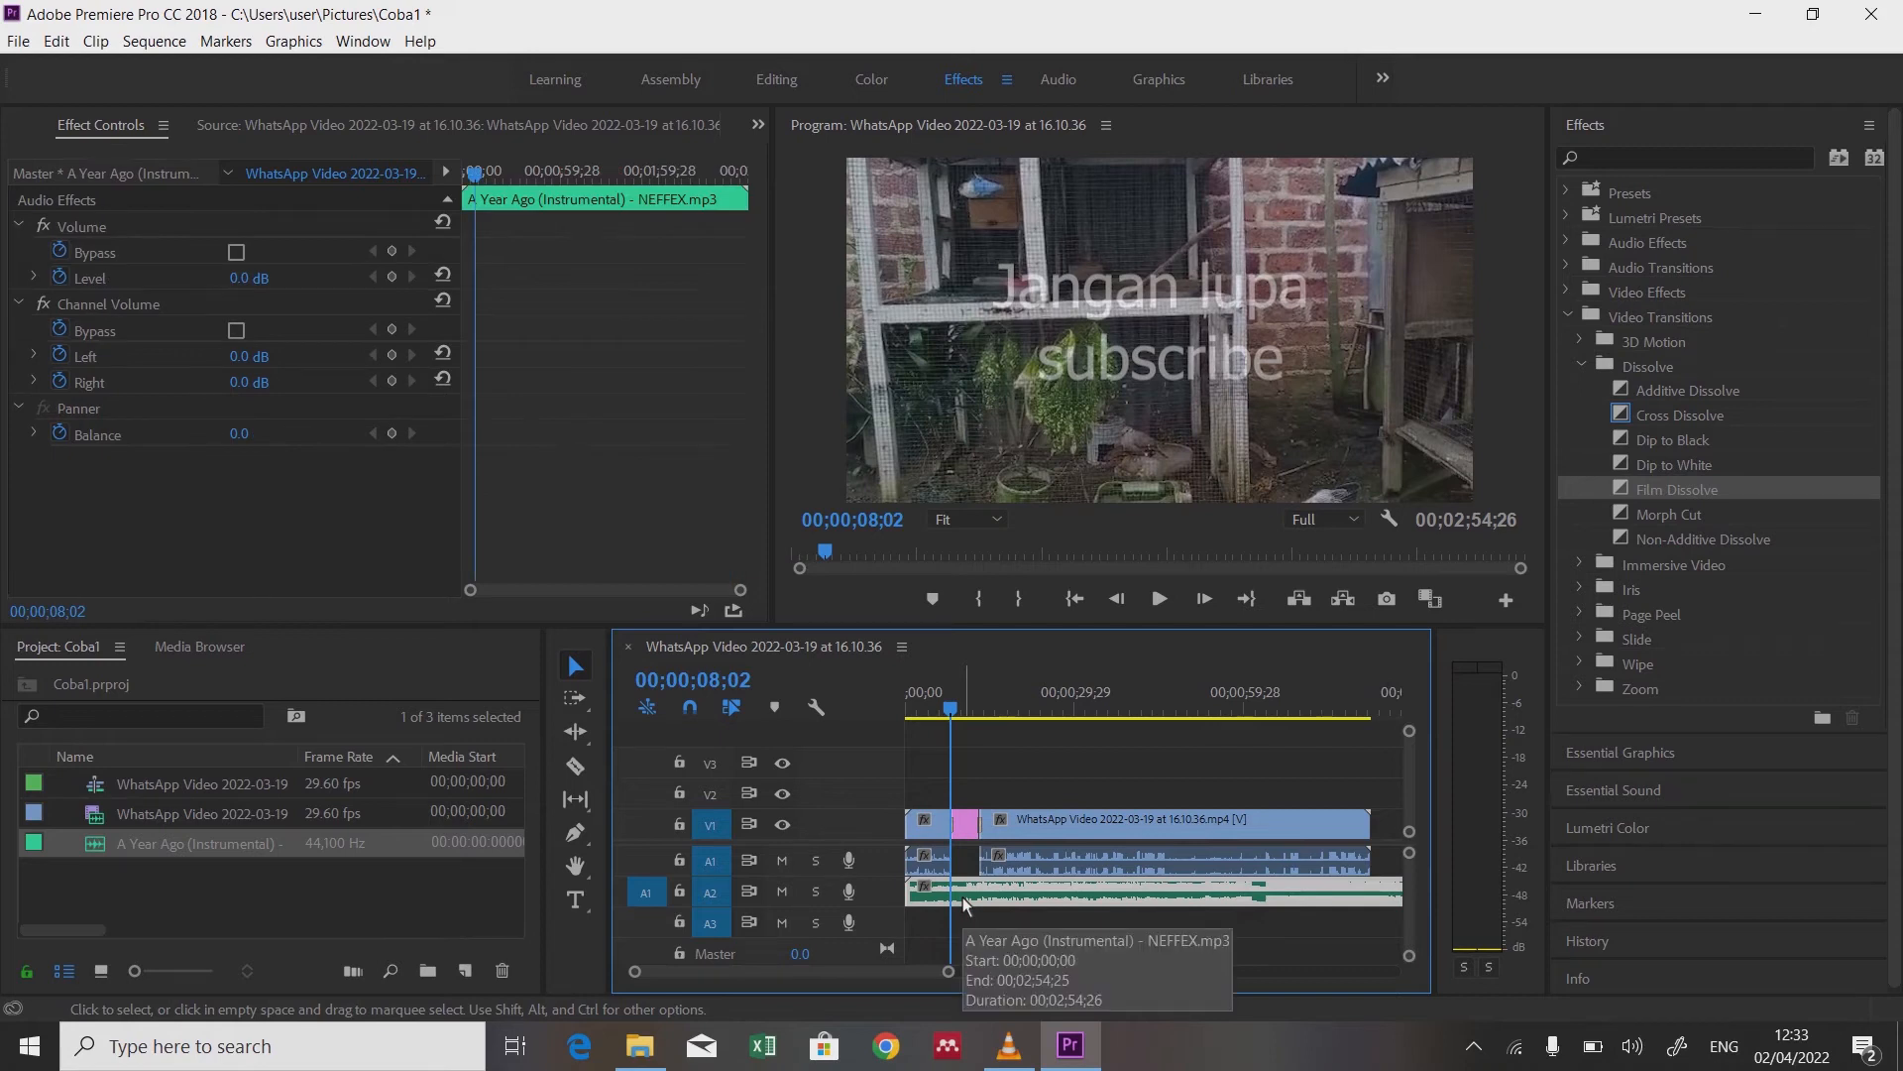
click(1026, 859)
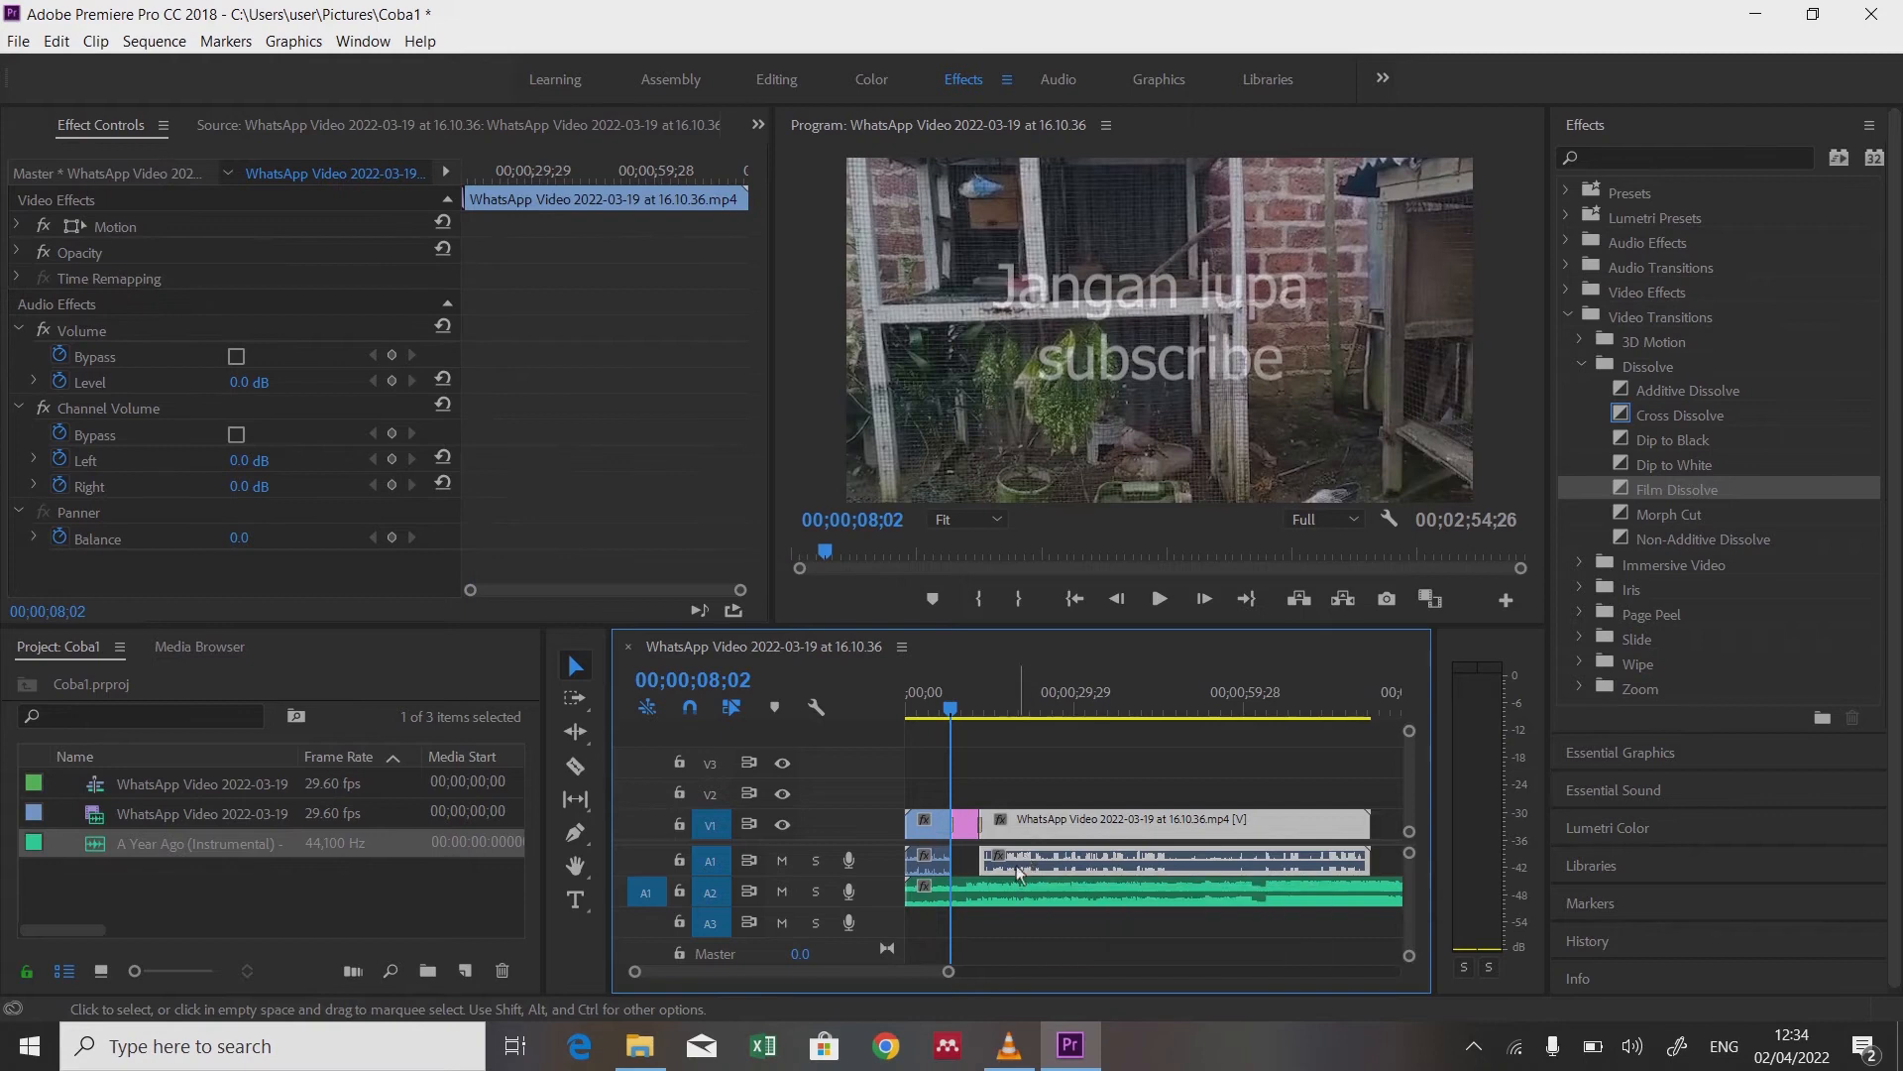
click(996, 898)
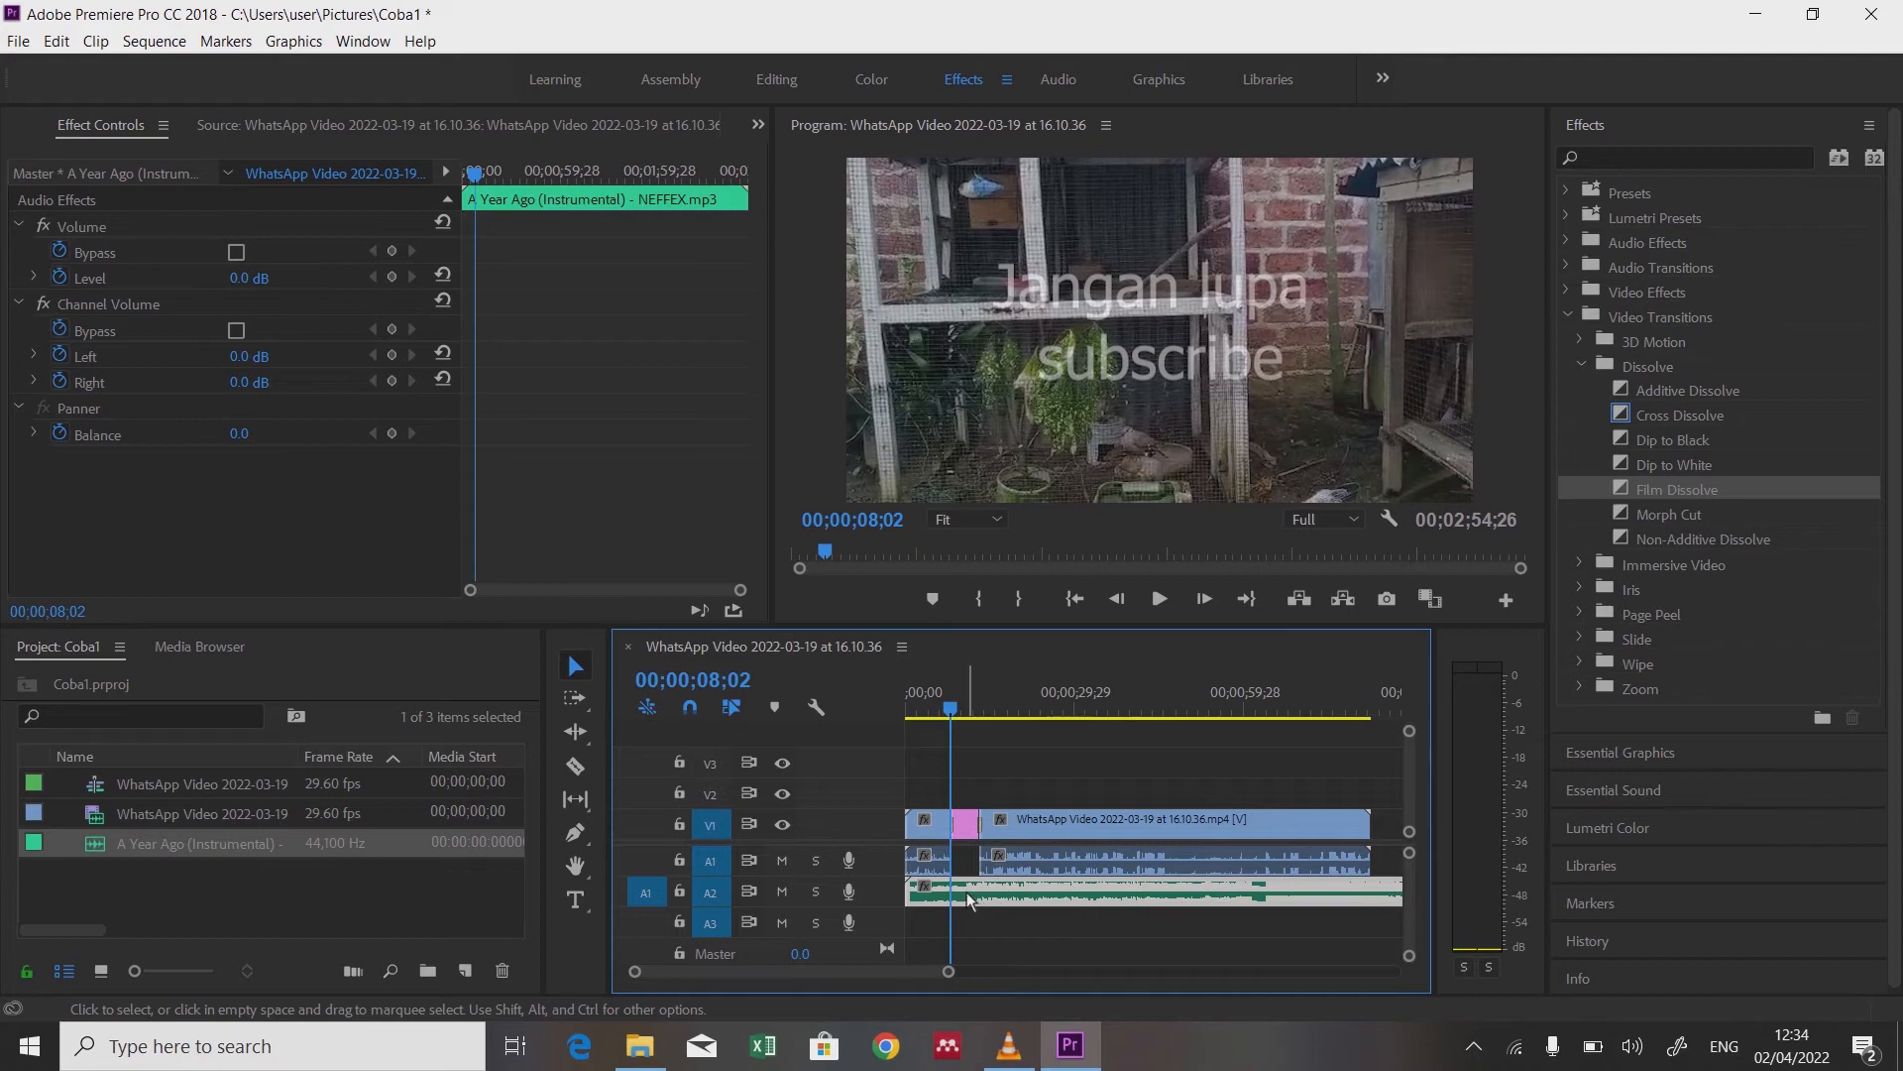
key(ctrl+k)
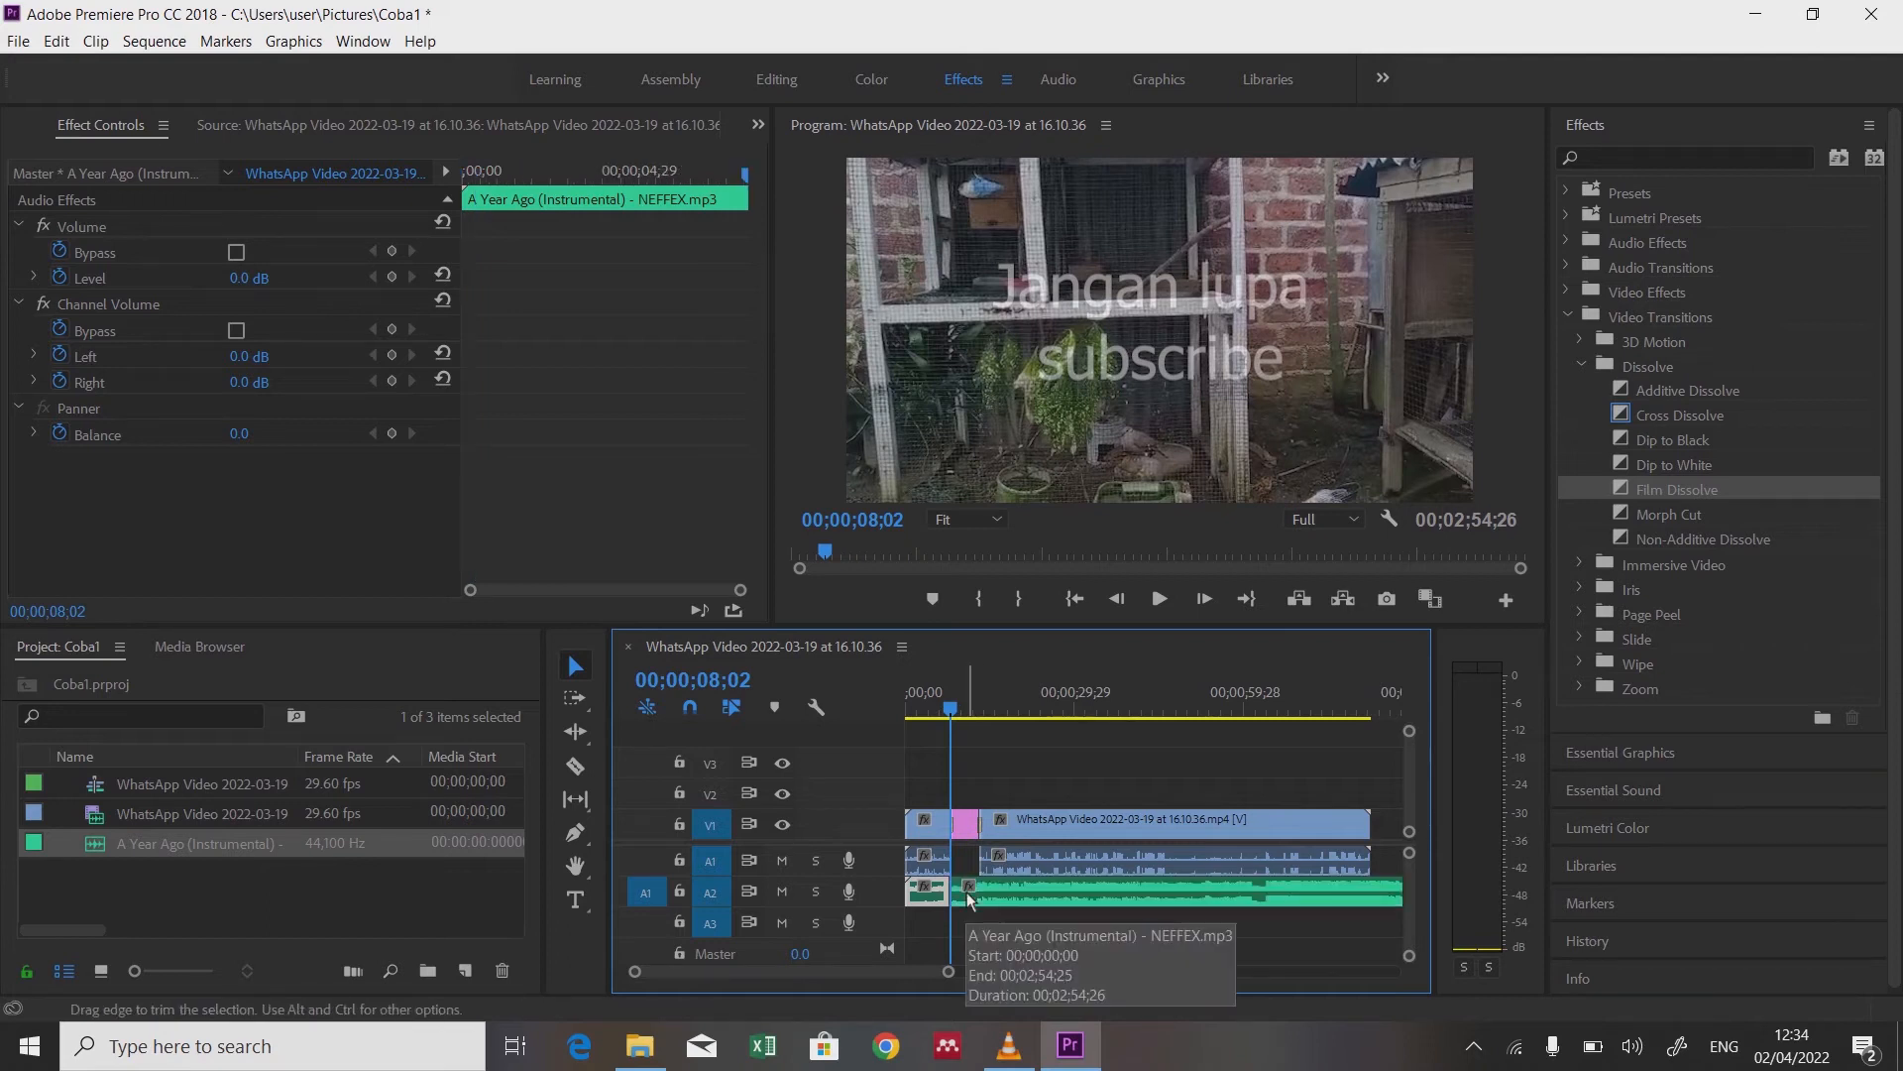
click(996, 906)
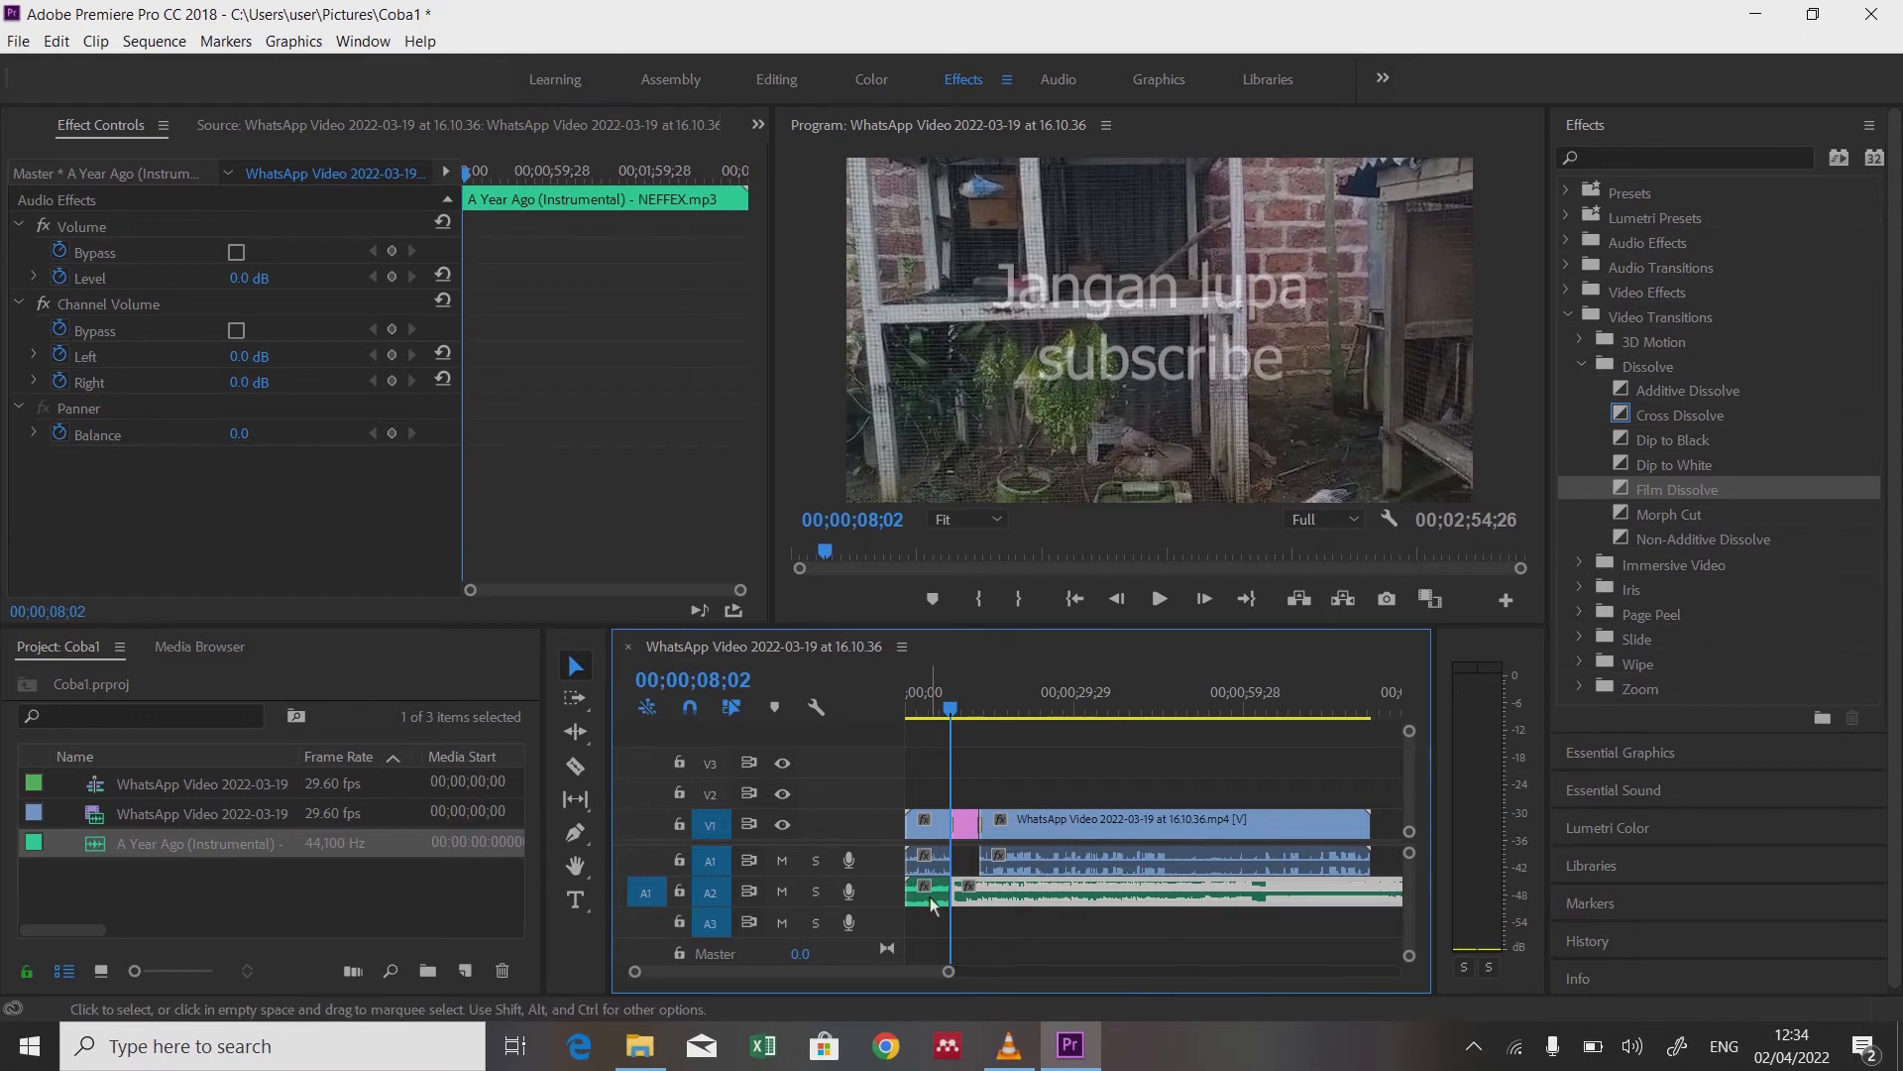
click(930, 897)
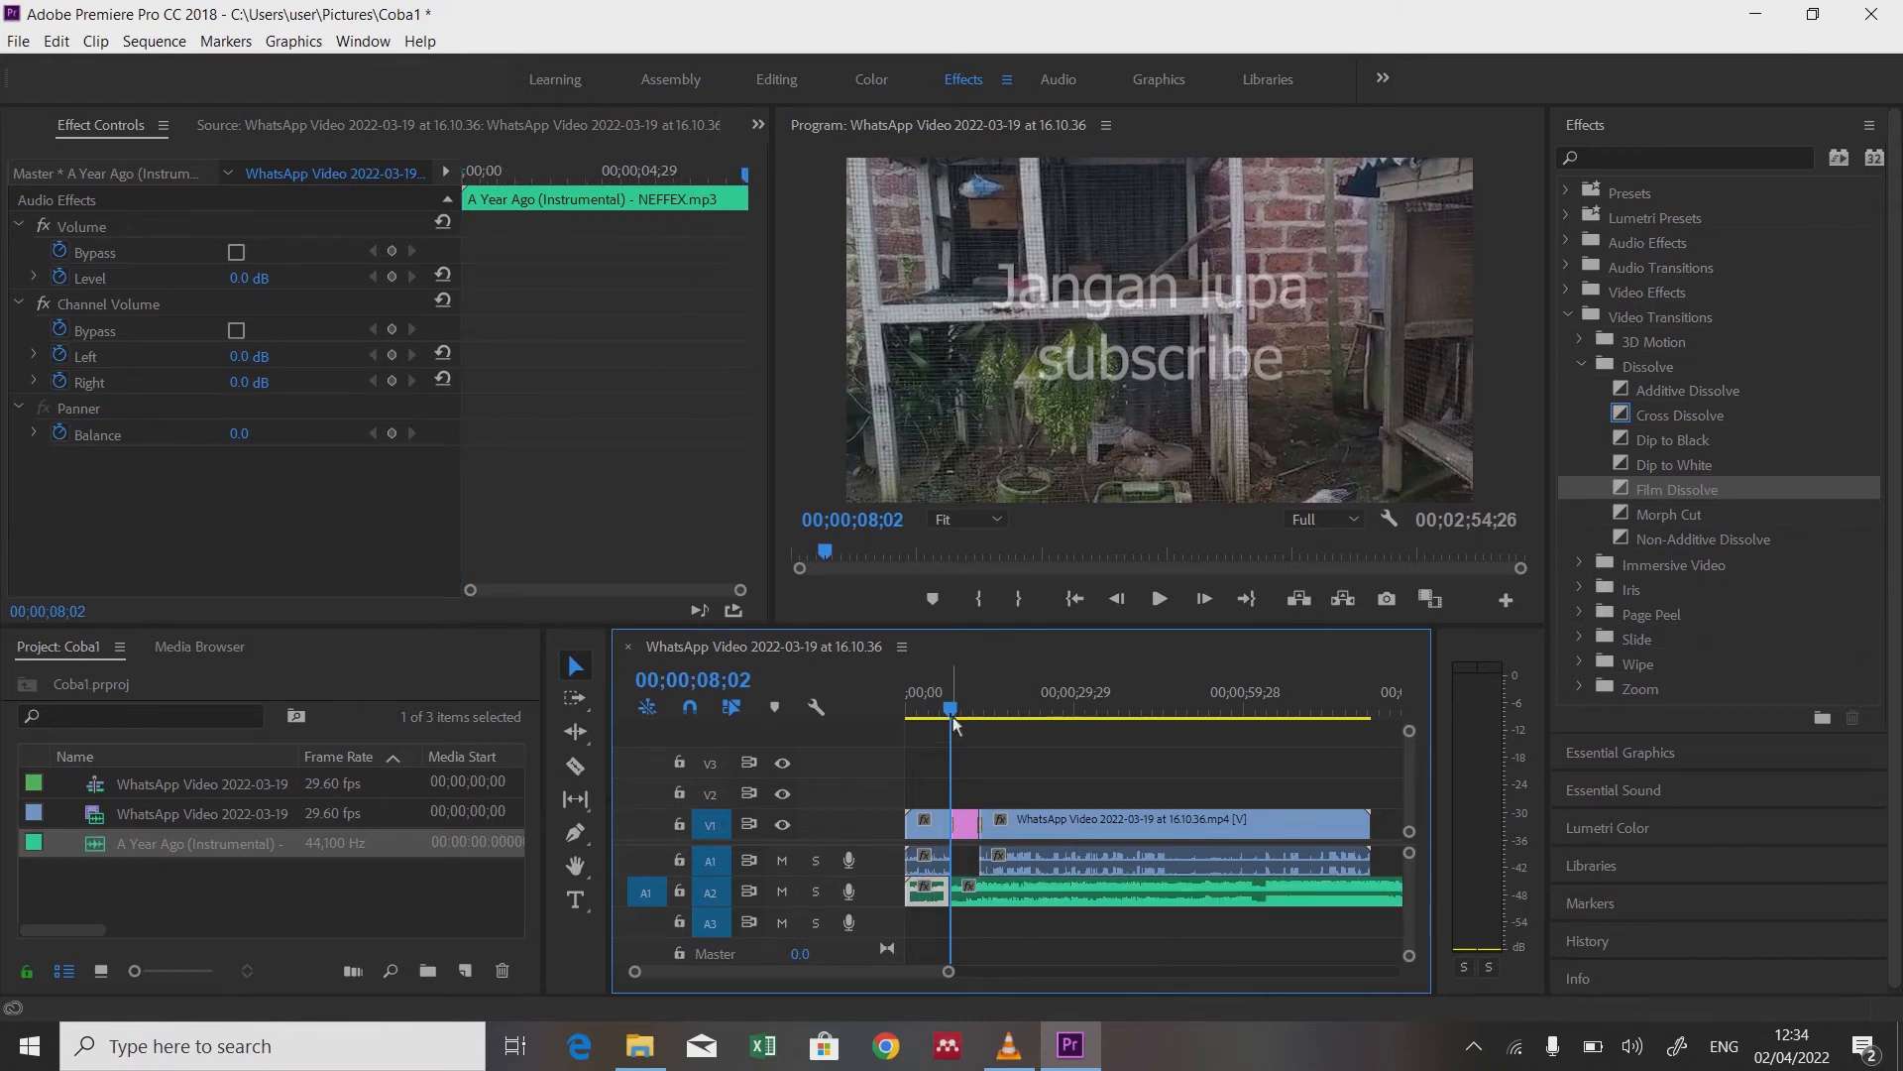
Step: Switch to the Audio workspace, play the first segment's sound from 00;00;02;18, and return the playhead to 00;00;04;17
drag(948, 716, 944, 716)
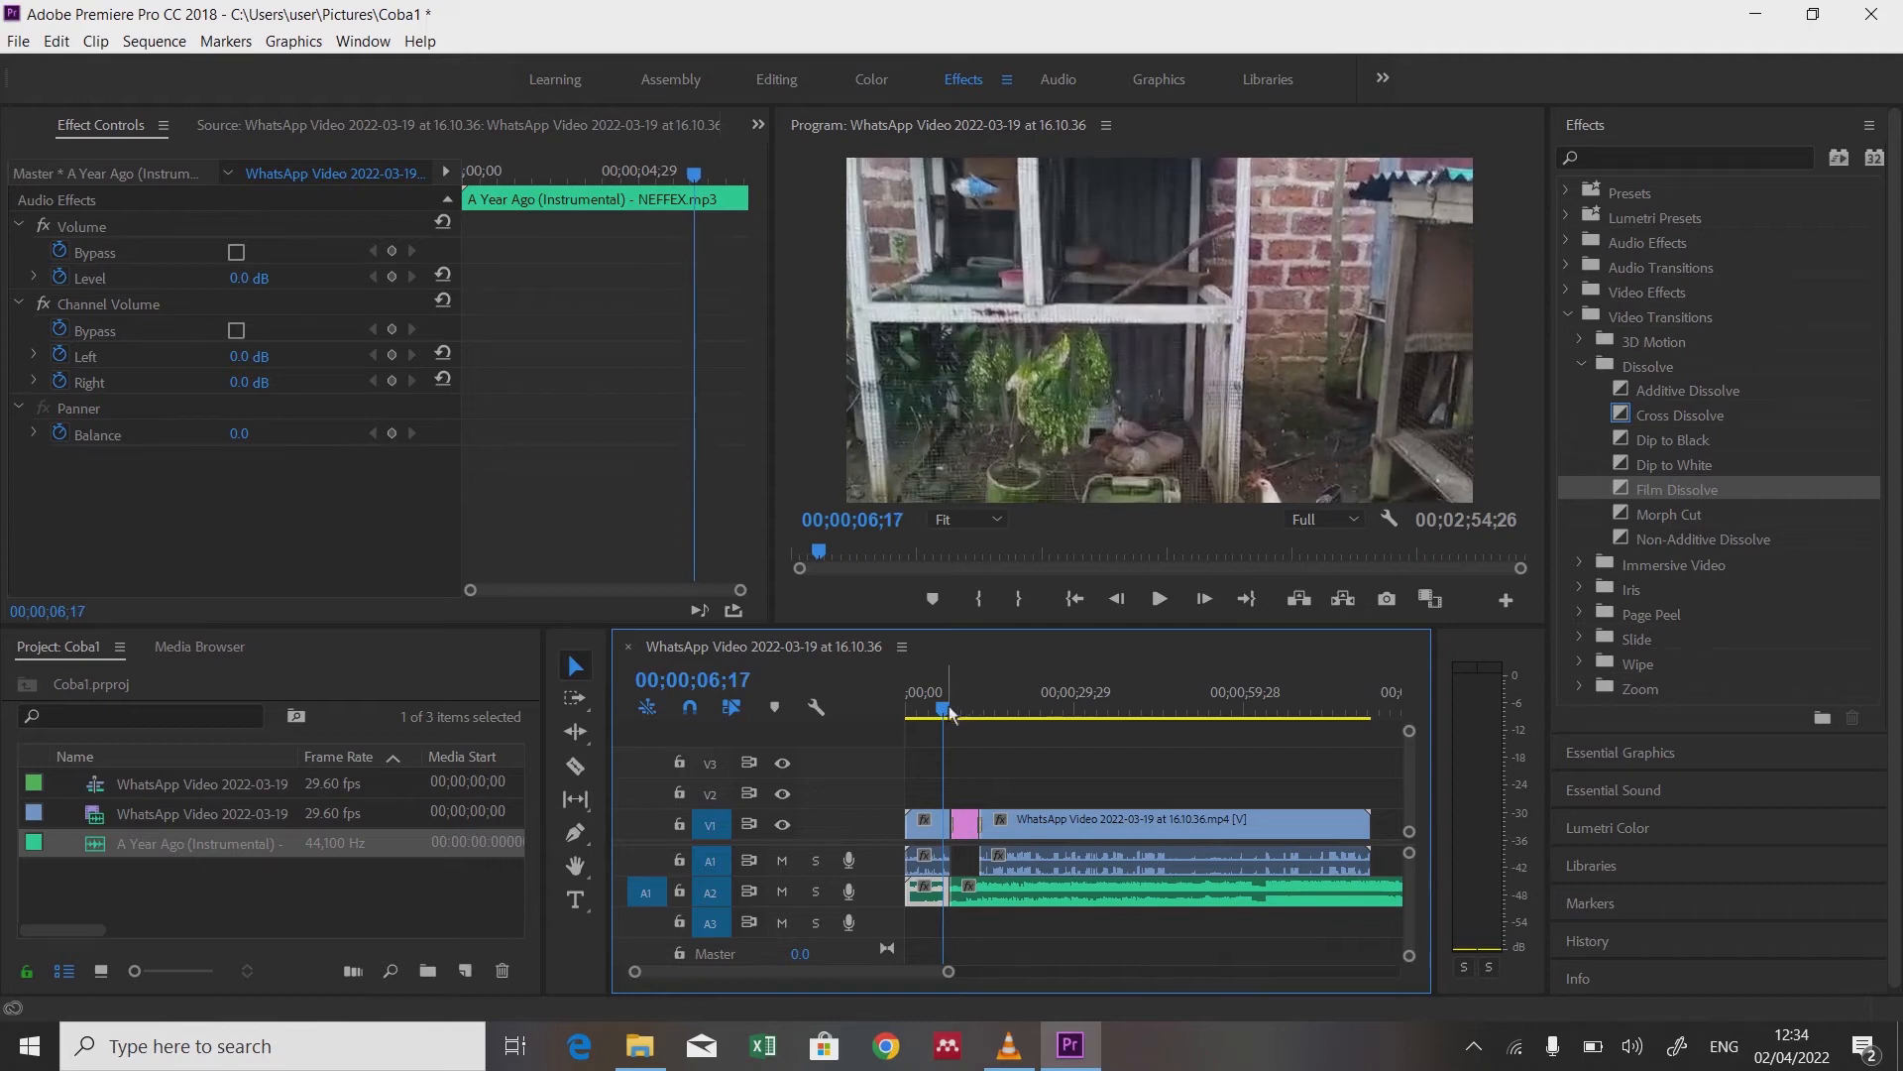
drag(945, 708, 941, 709)
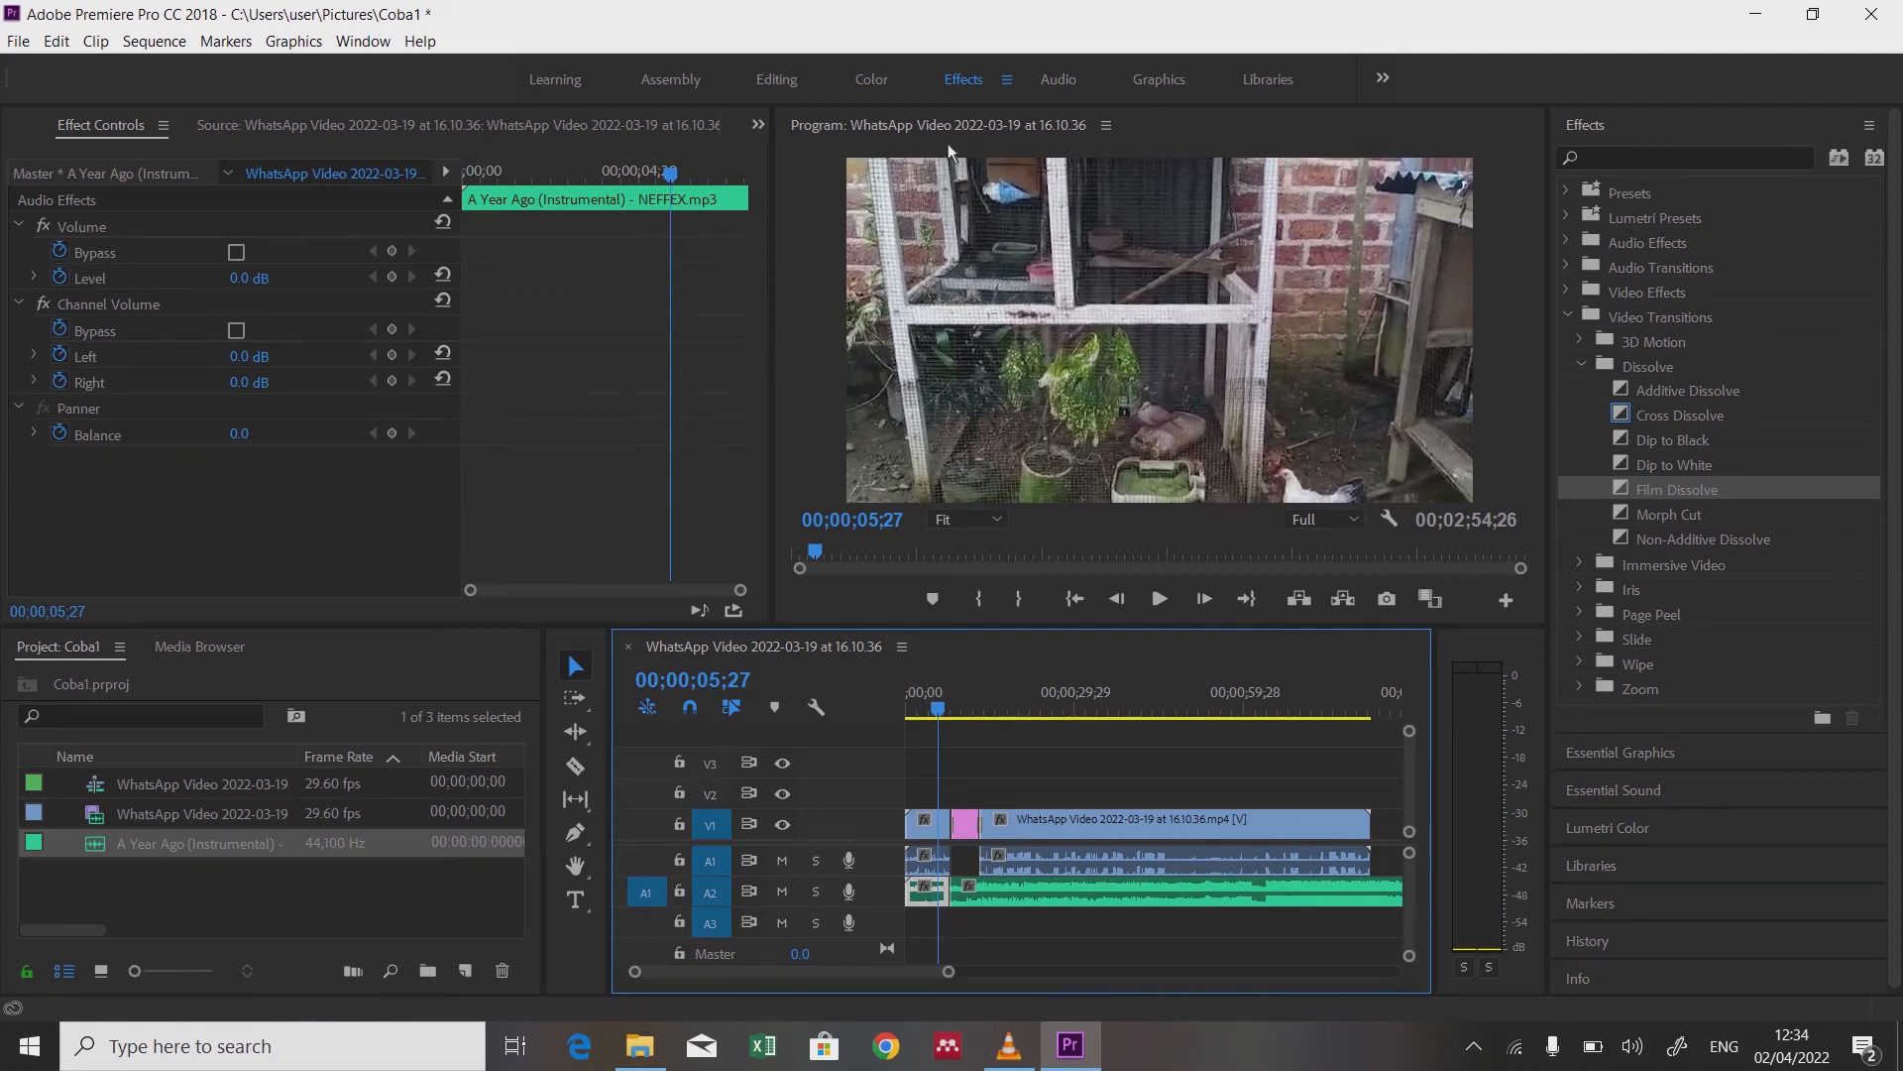
click(1064, 82)
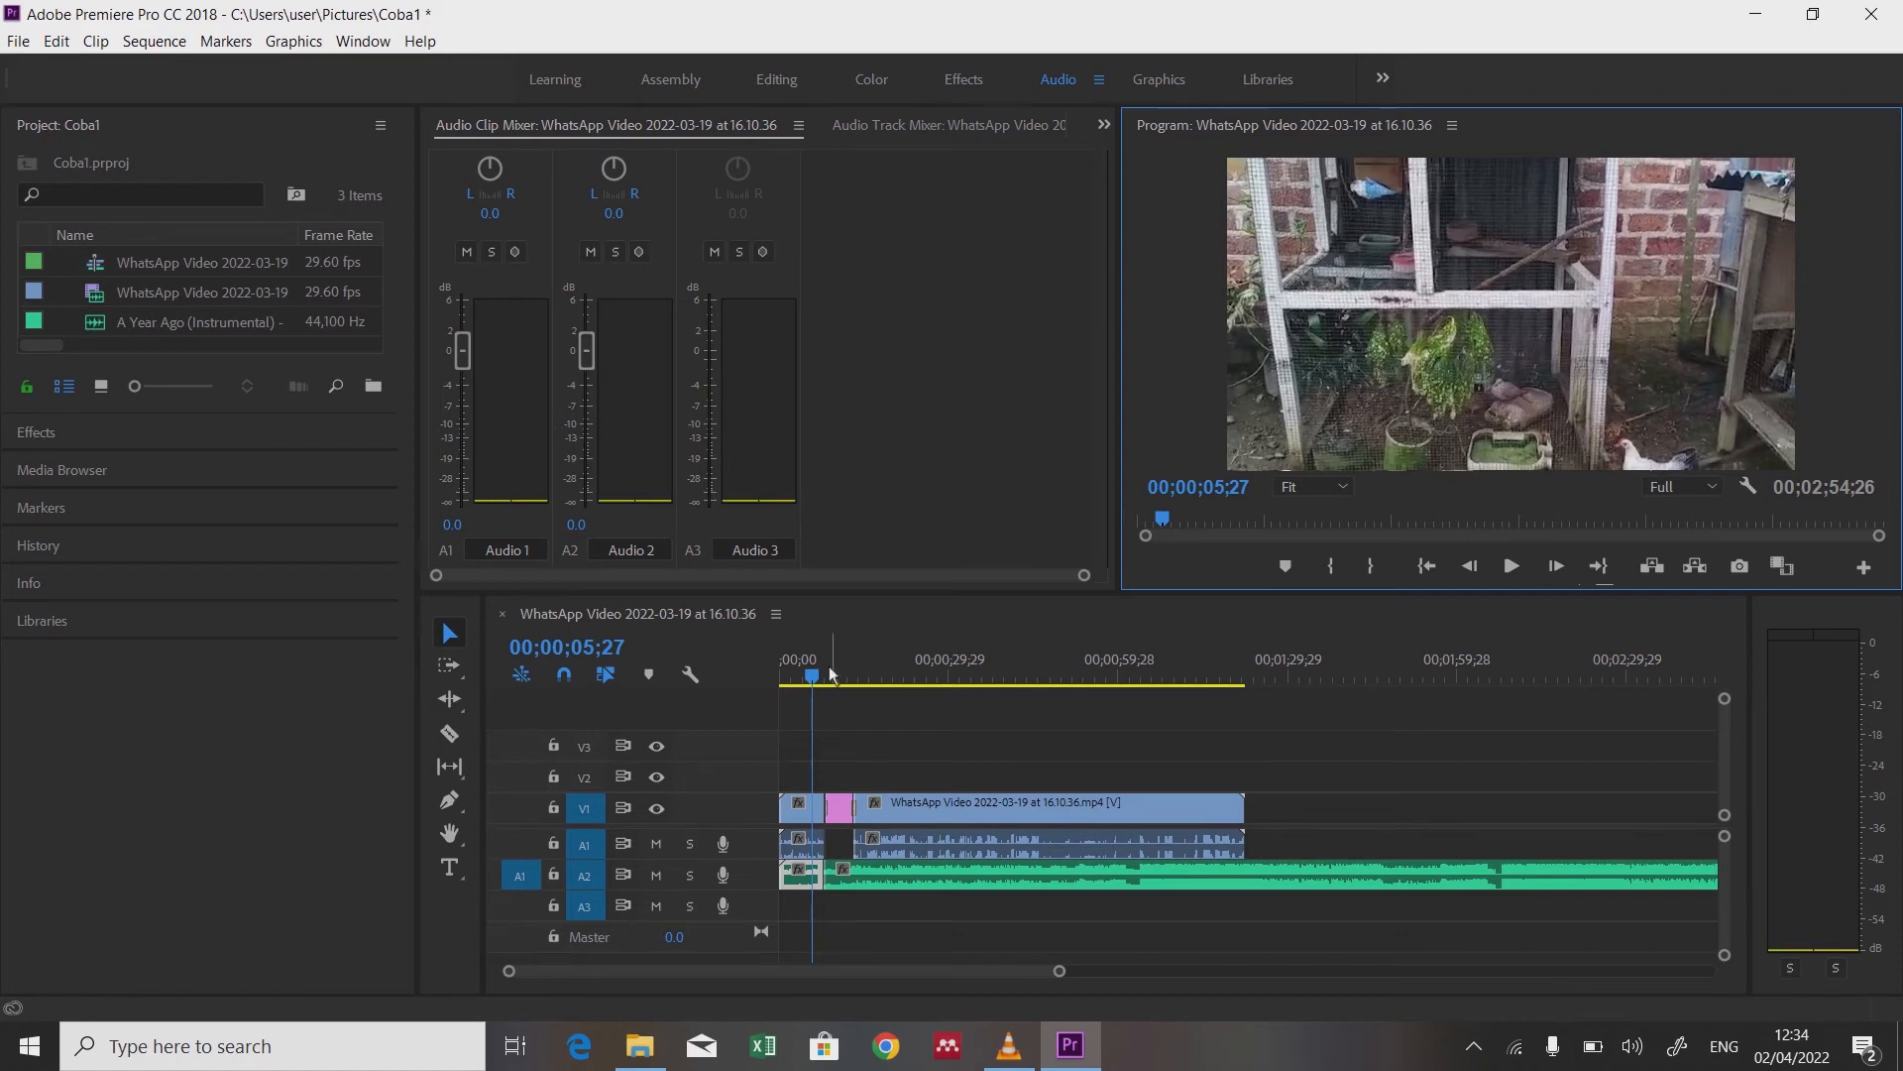
drag(819, 680, 803, 684)
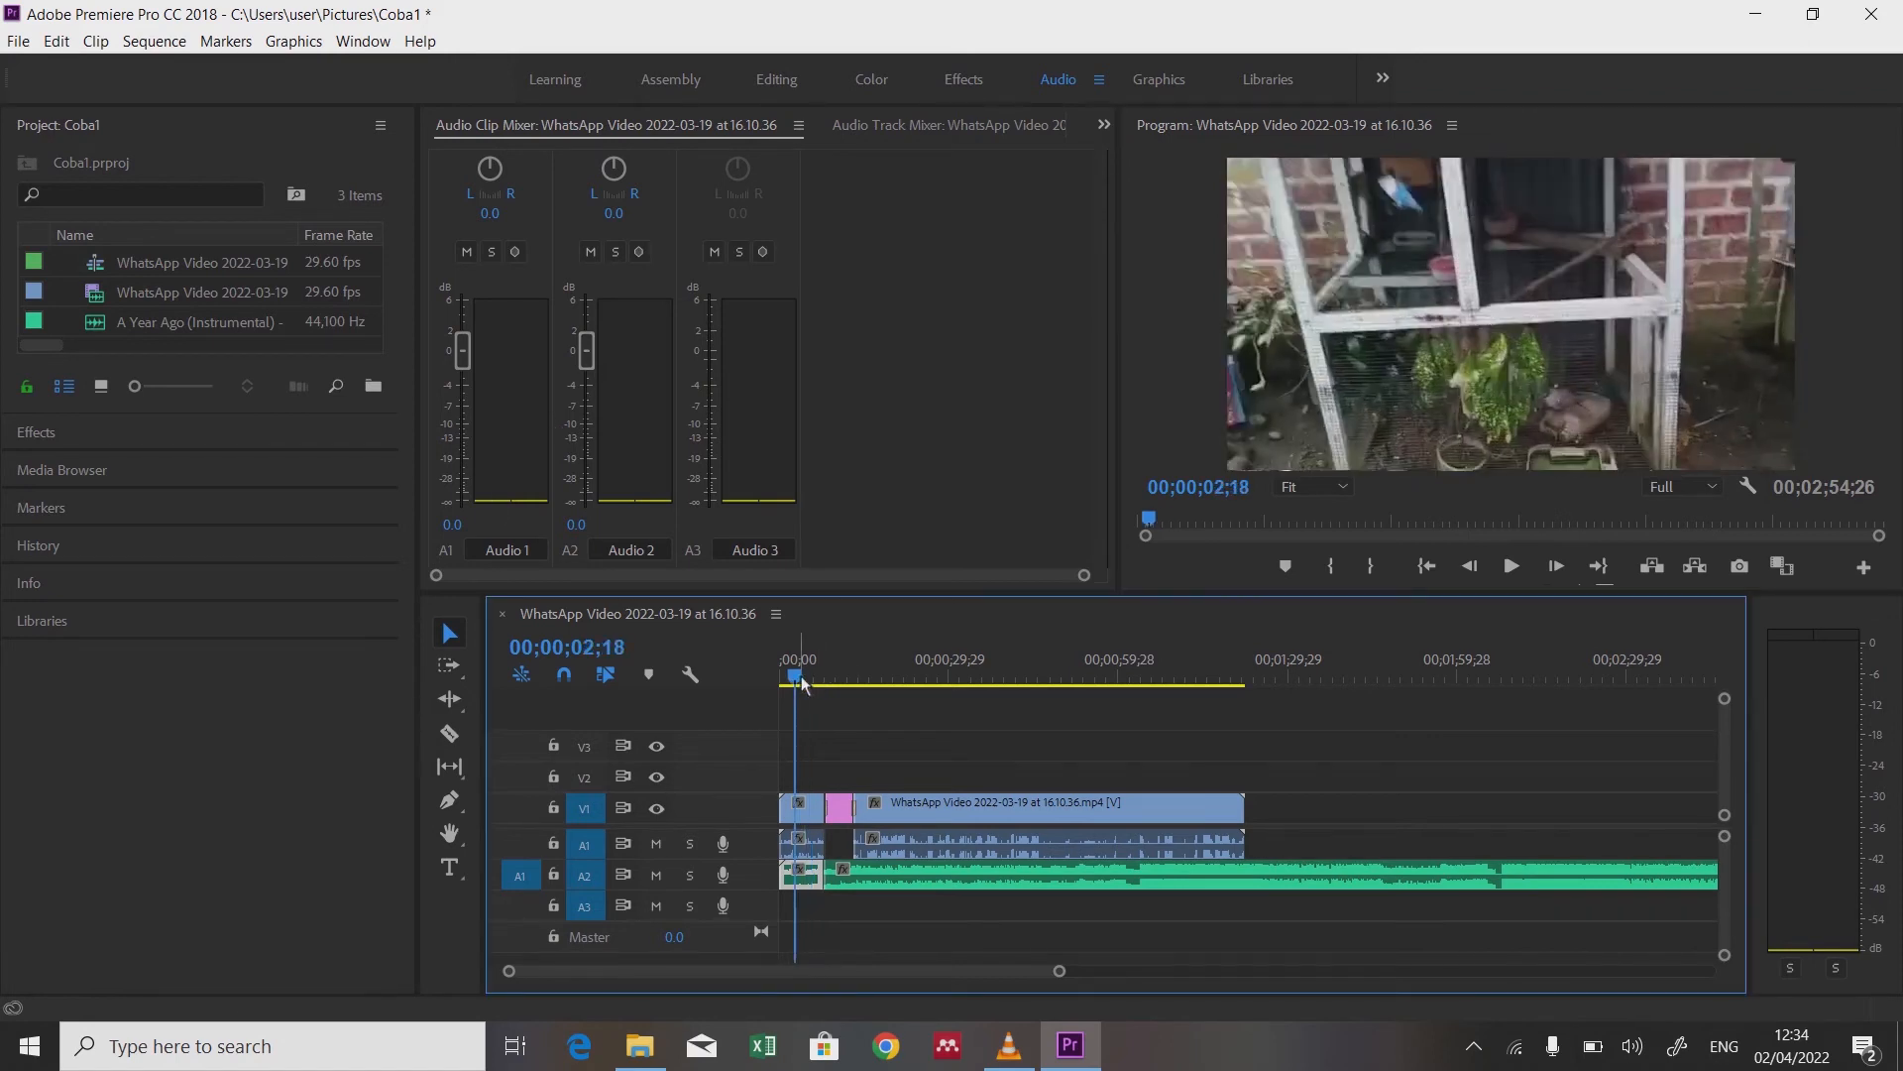
key(space)
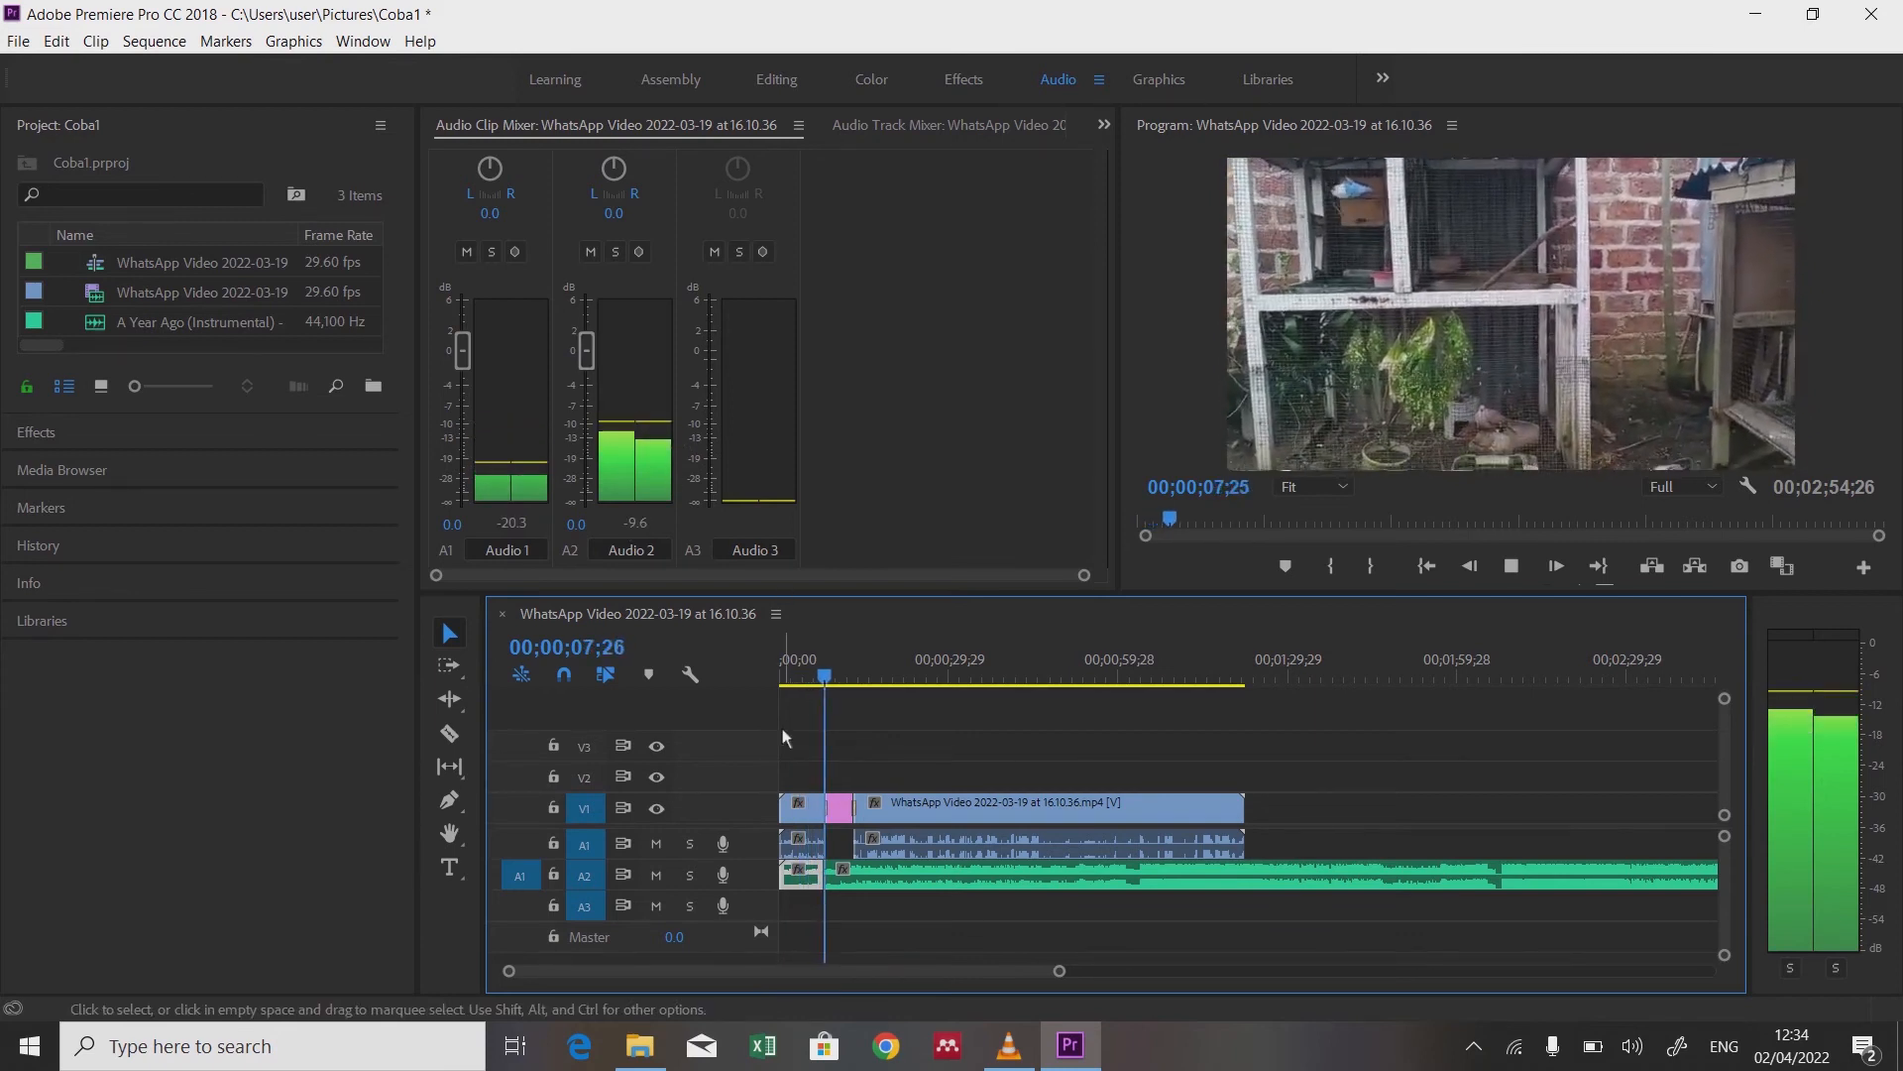
drag(813, 676, 808, 689)
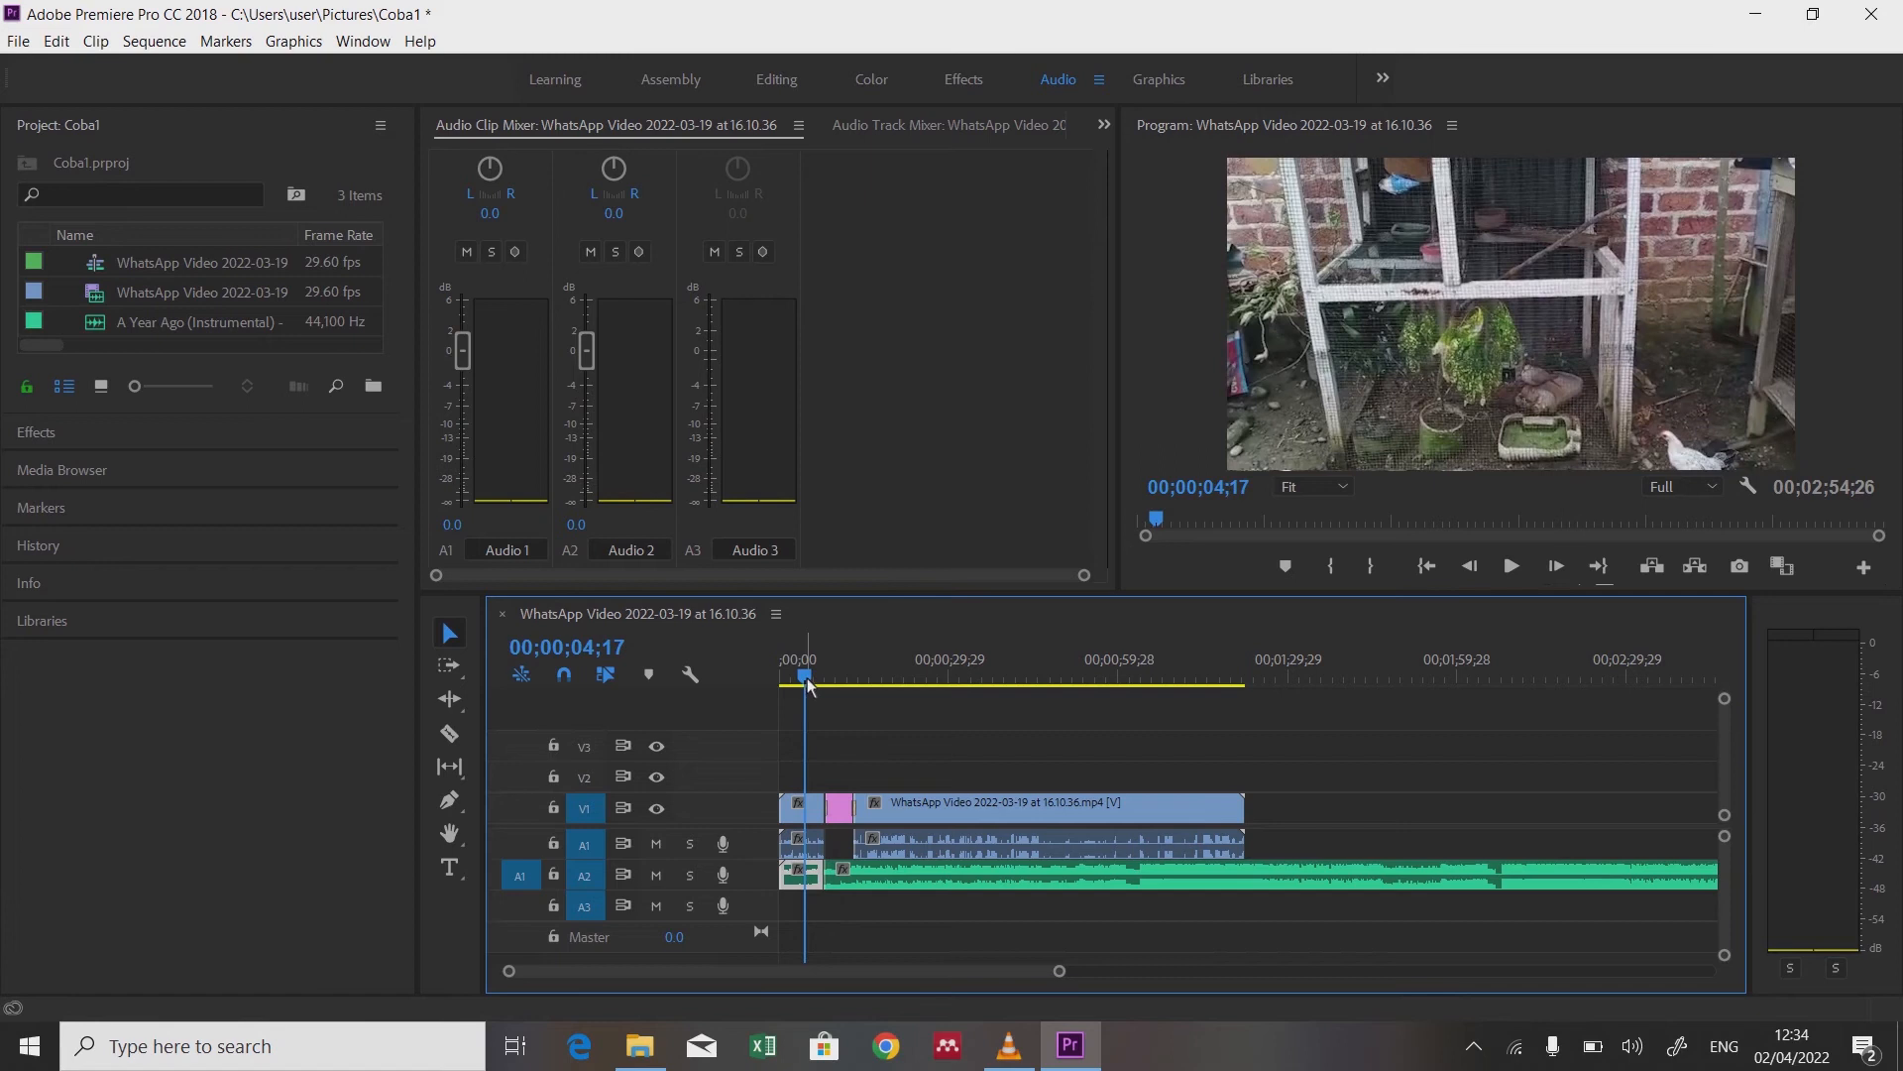
Step: Lower the first music segment on A2 to -30.0 dB in the Audio Clip Mixer and play it through into the title
click(858, 883)
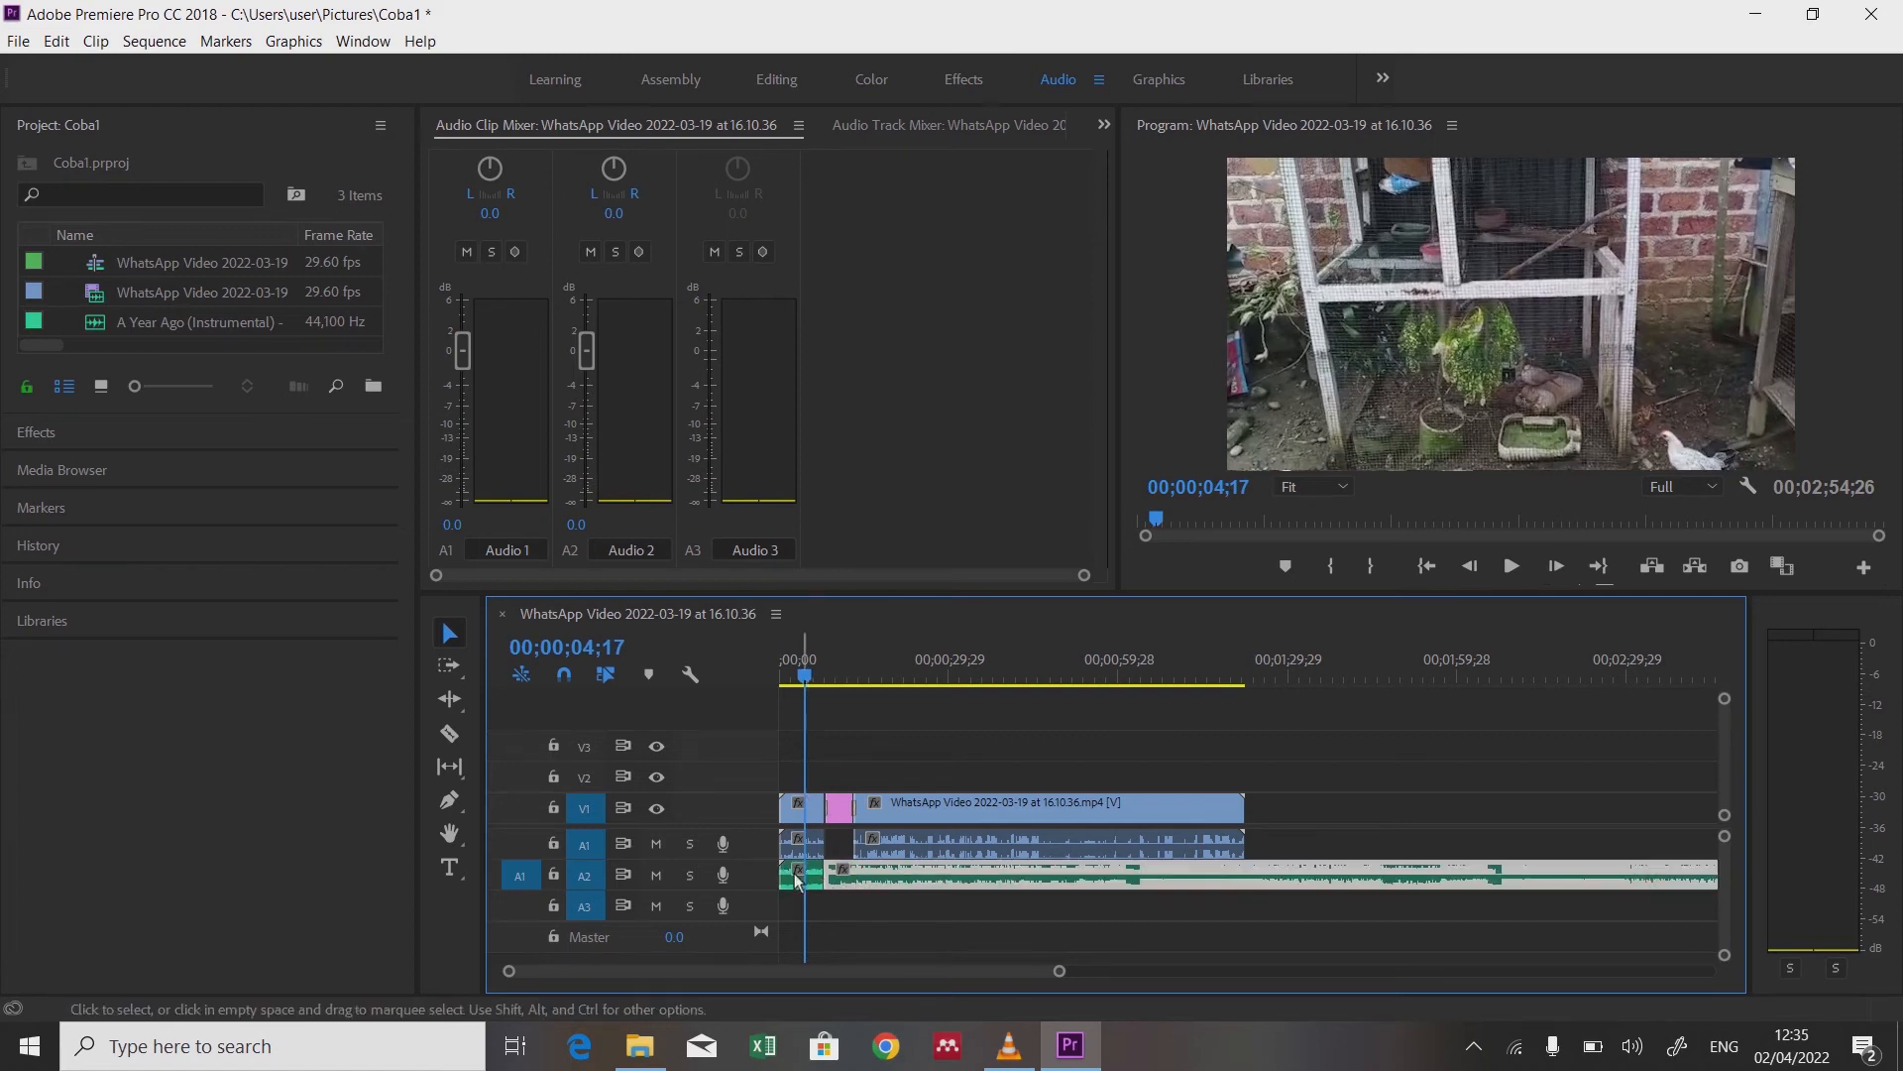
click(793, 879)
click(811, 883)
drag(583, 372, 595, 491)
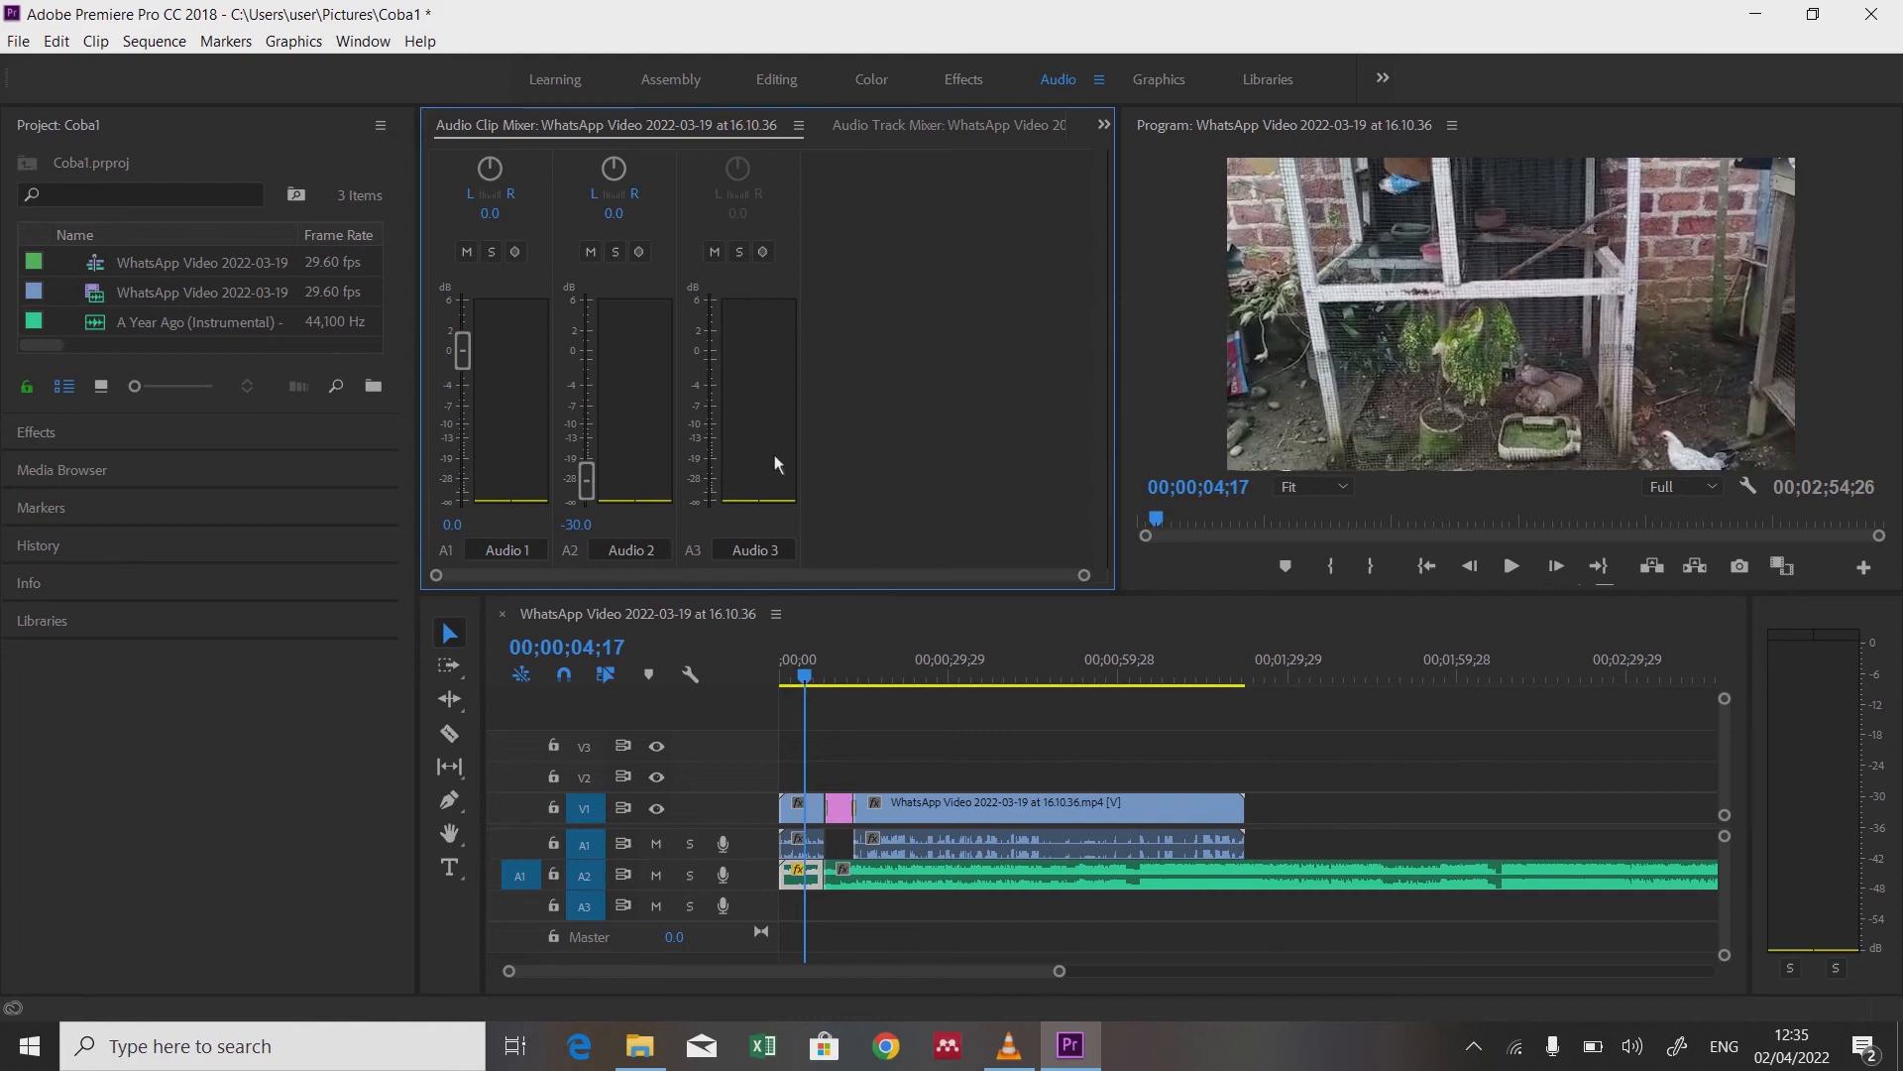
key(space)
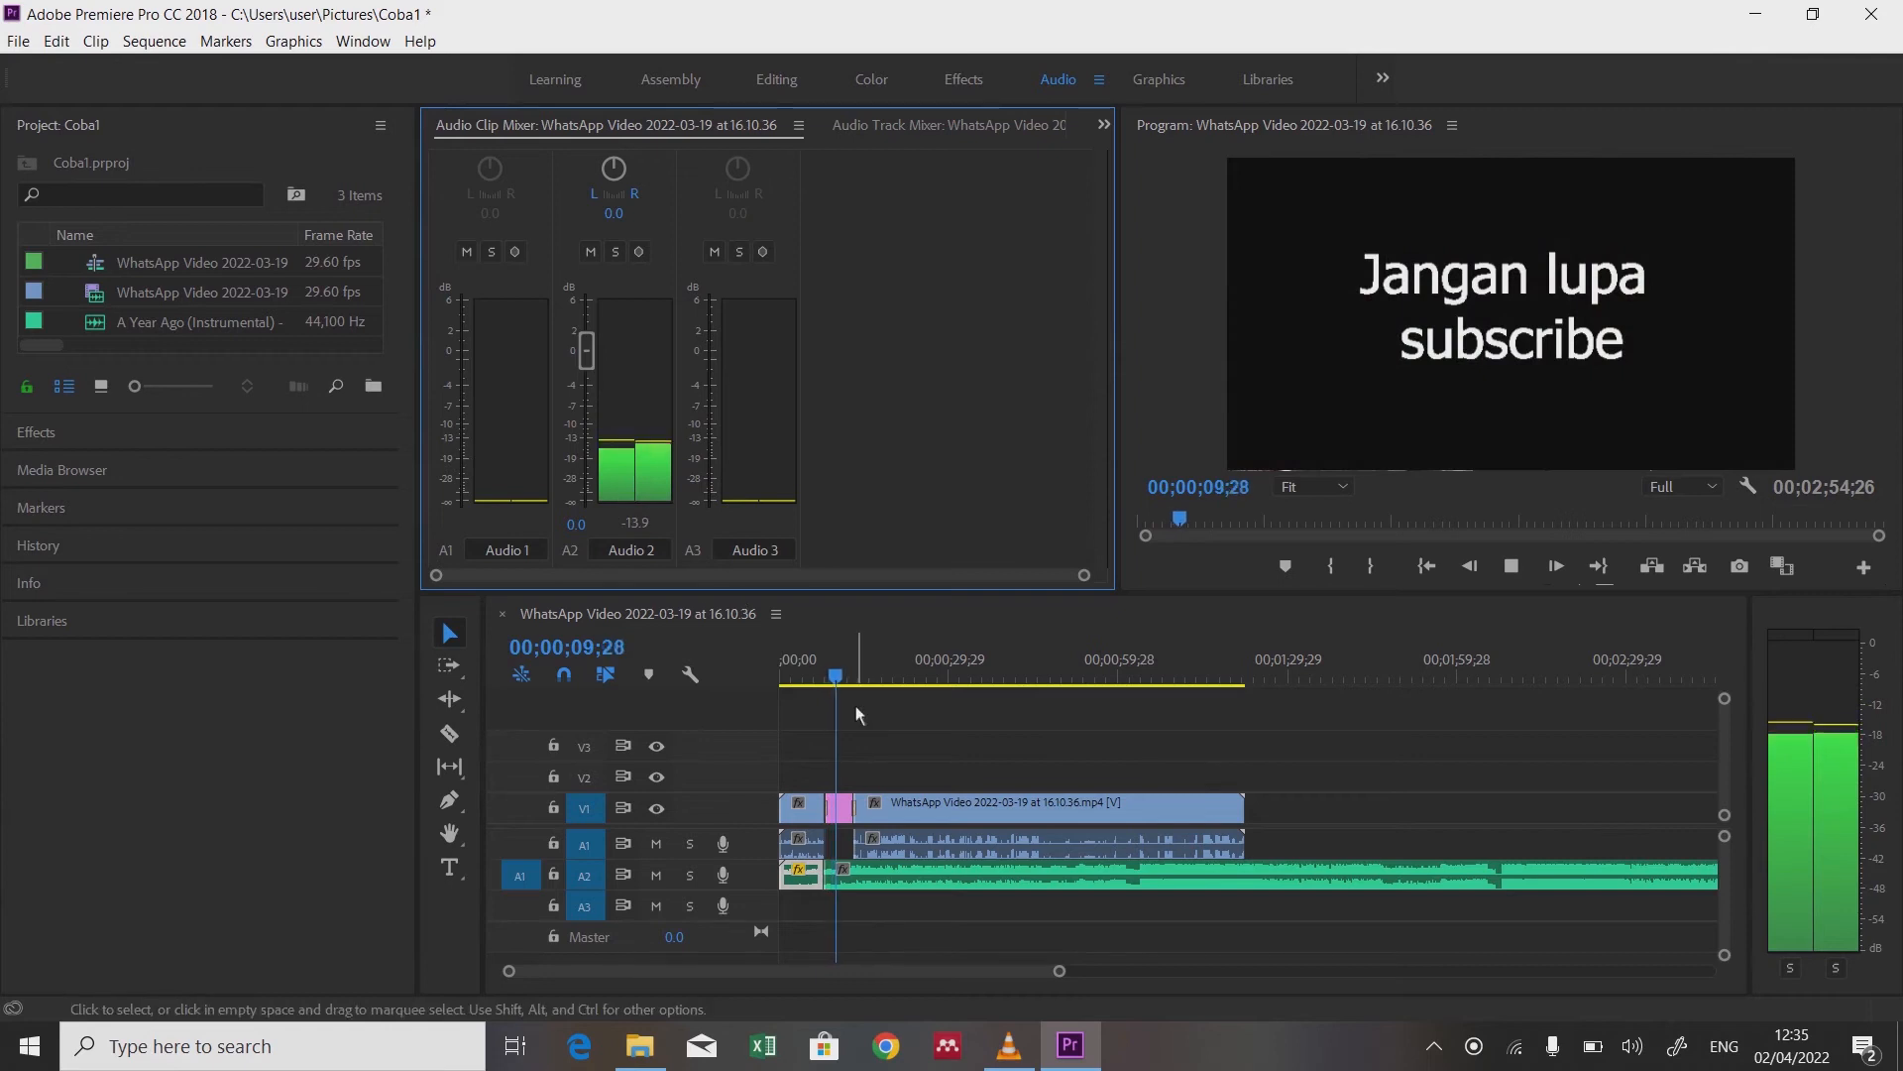
Step: Raise the first video segment's audio on A1 to 1.9 dB and play from 00;00;01;09 until 00;00;10;08 in the title
click(787, 678)
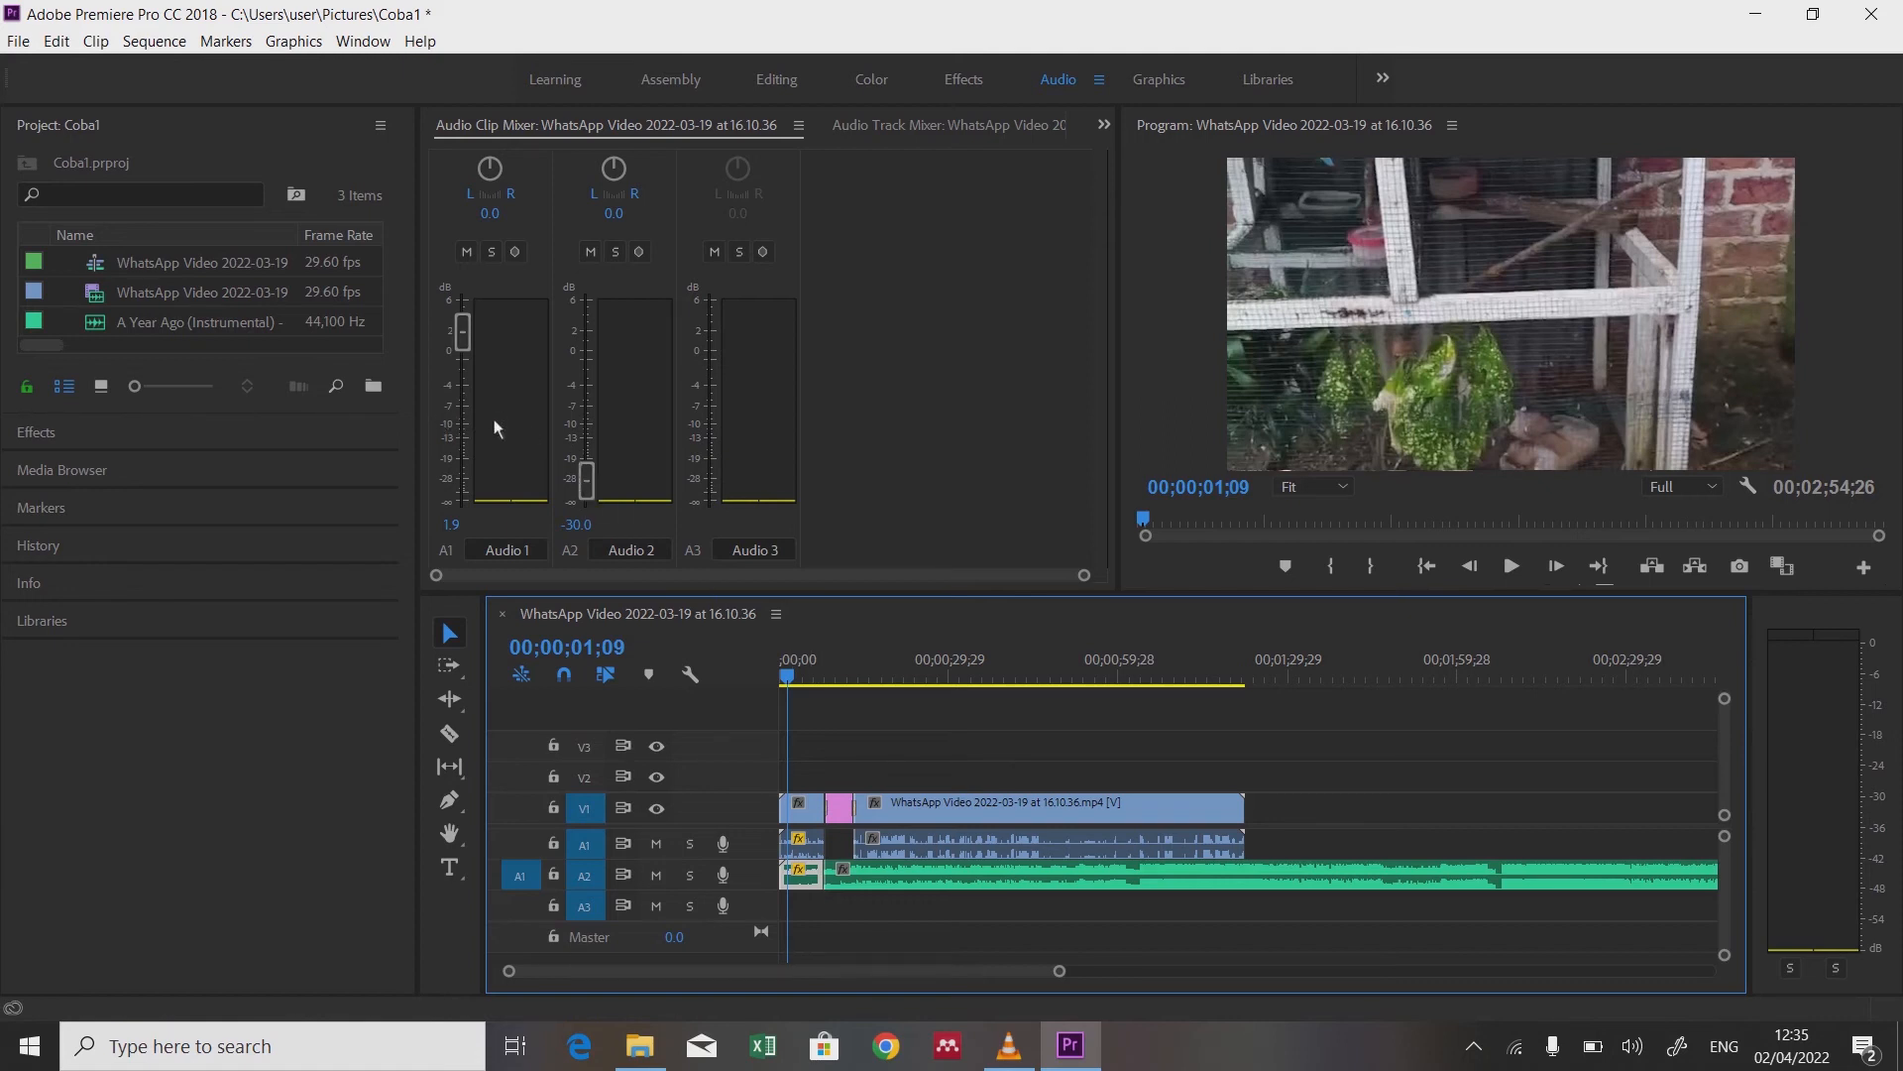
key(space)
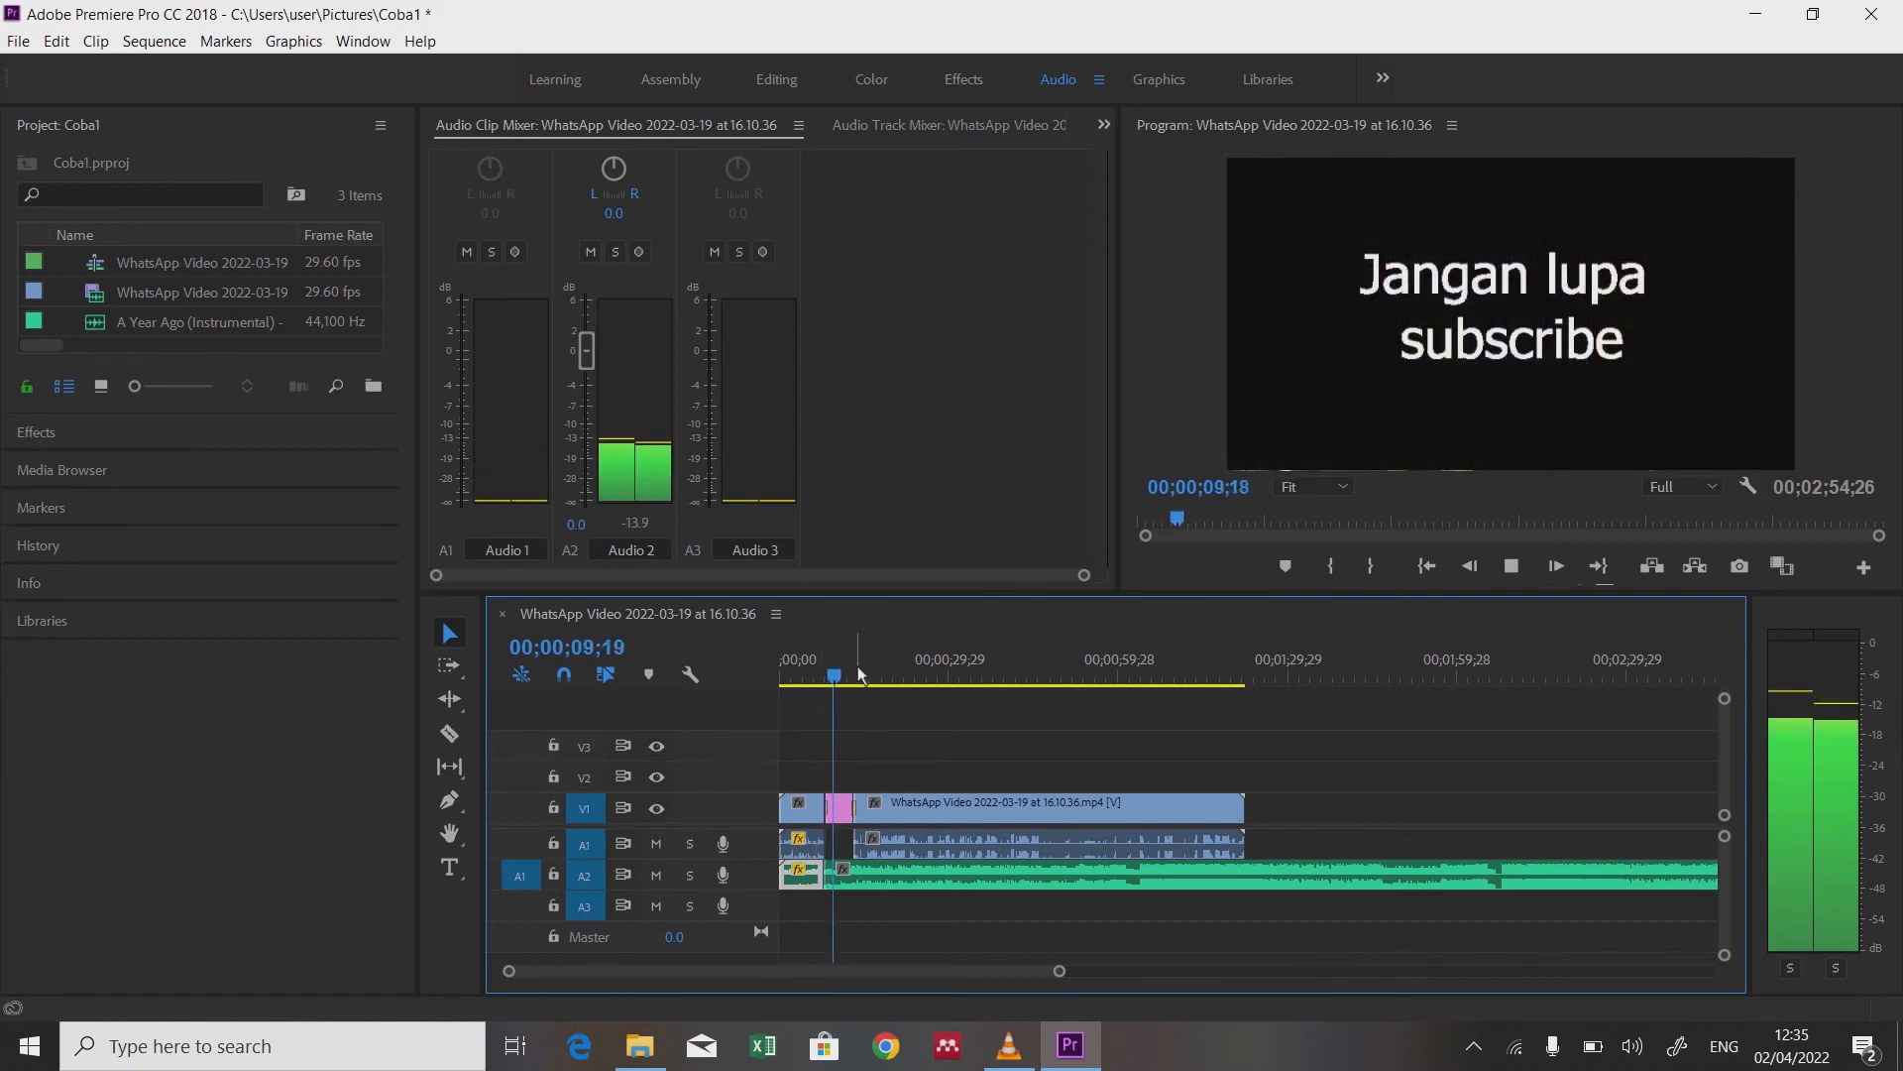
key(space)
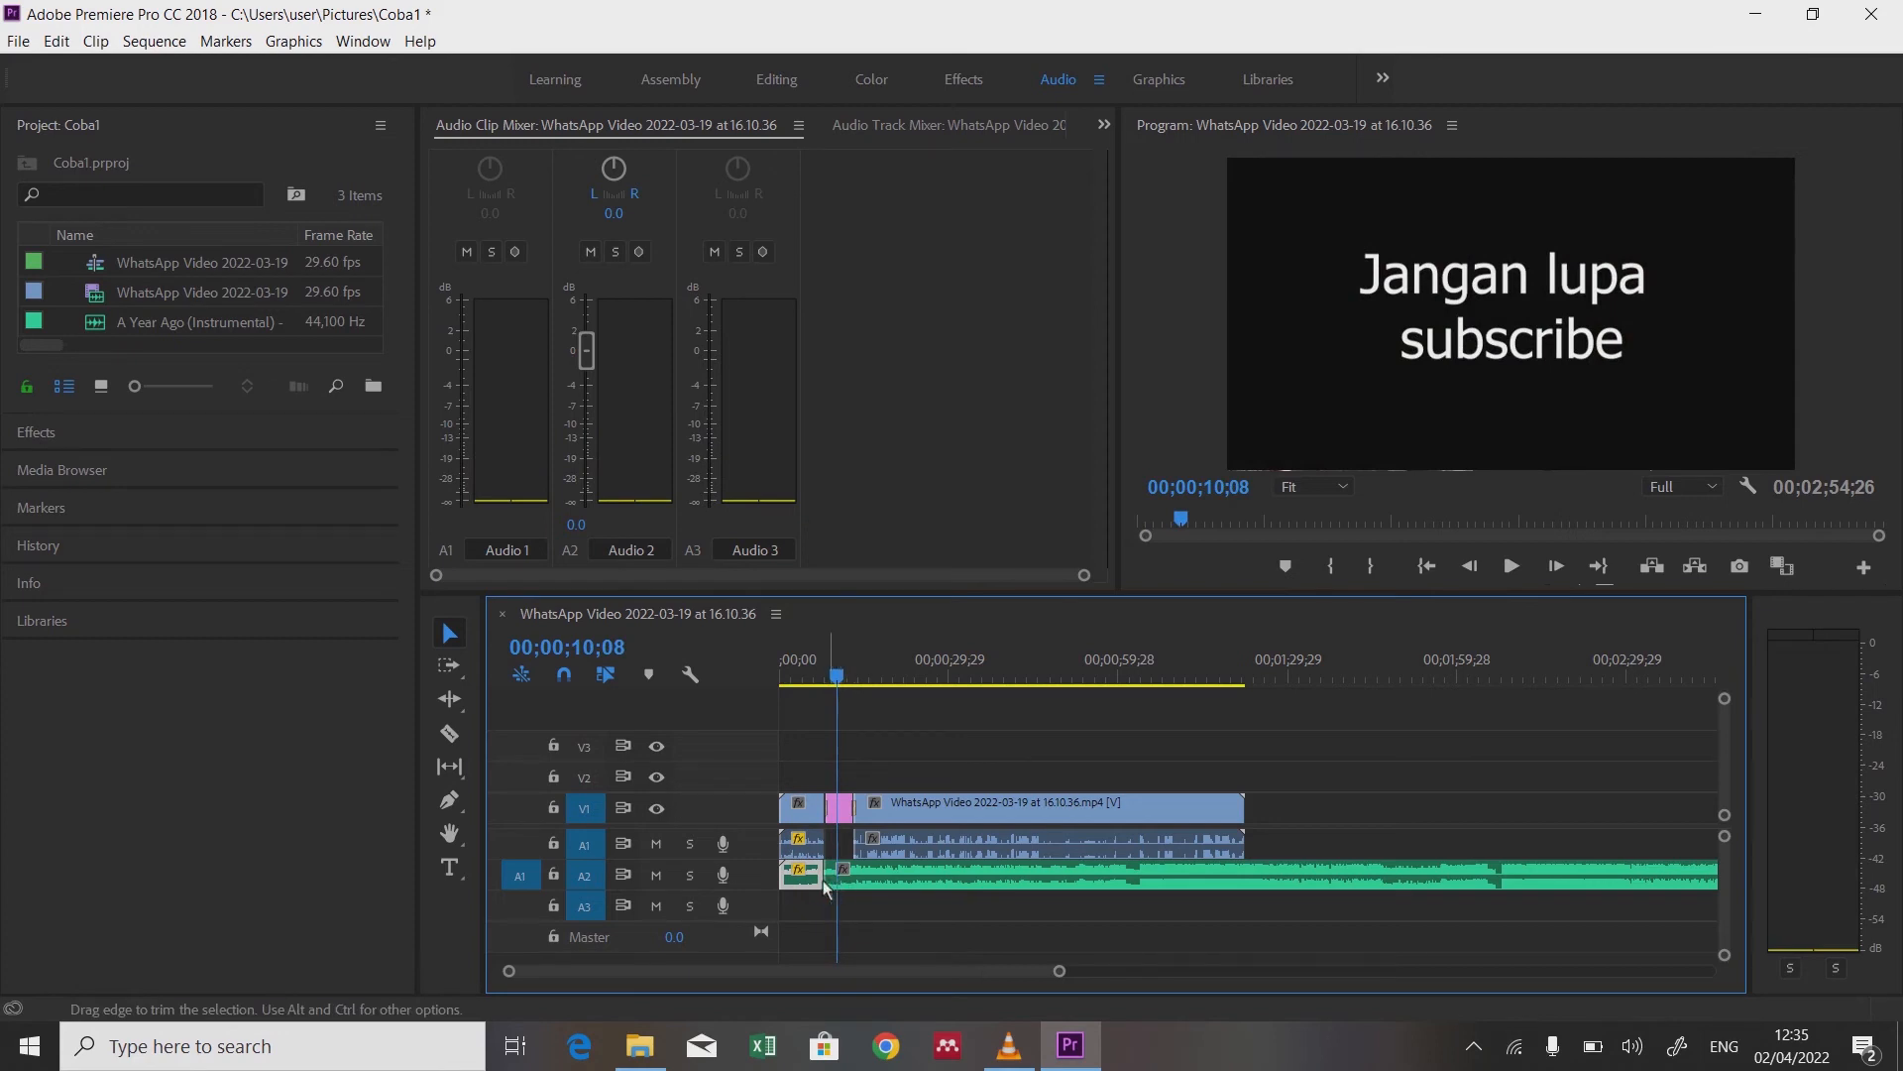
Step: Compare the mixer levels under the first segment, the title and the second segment, and return the playhead to 00;00;04;04
click(860, 884)
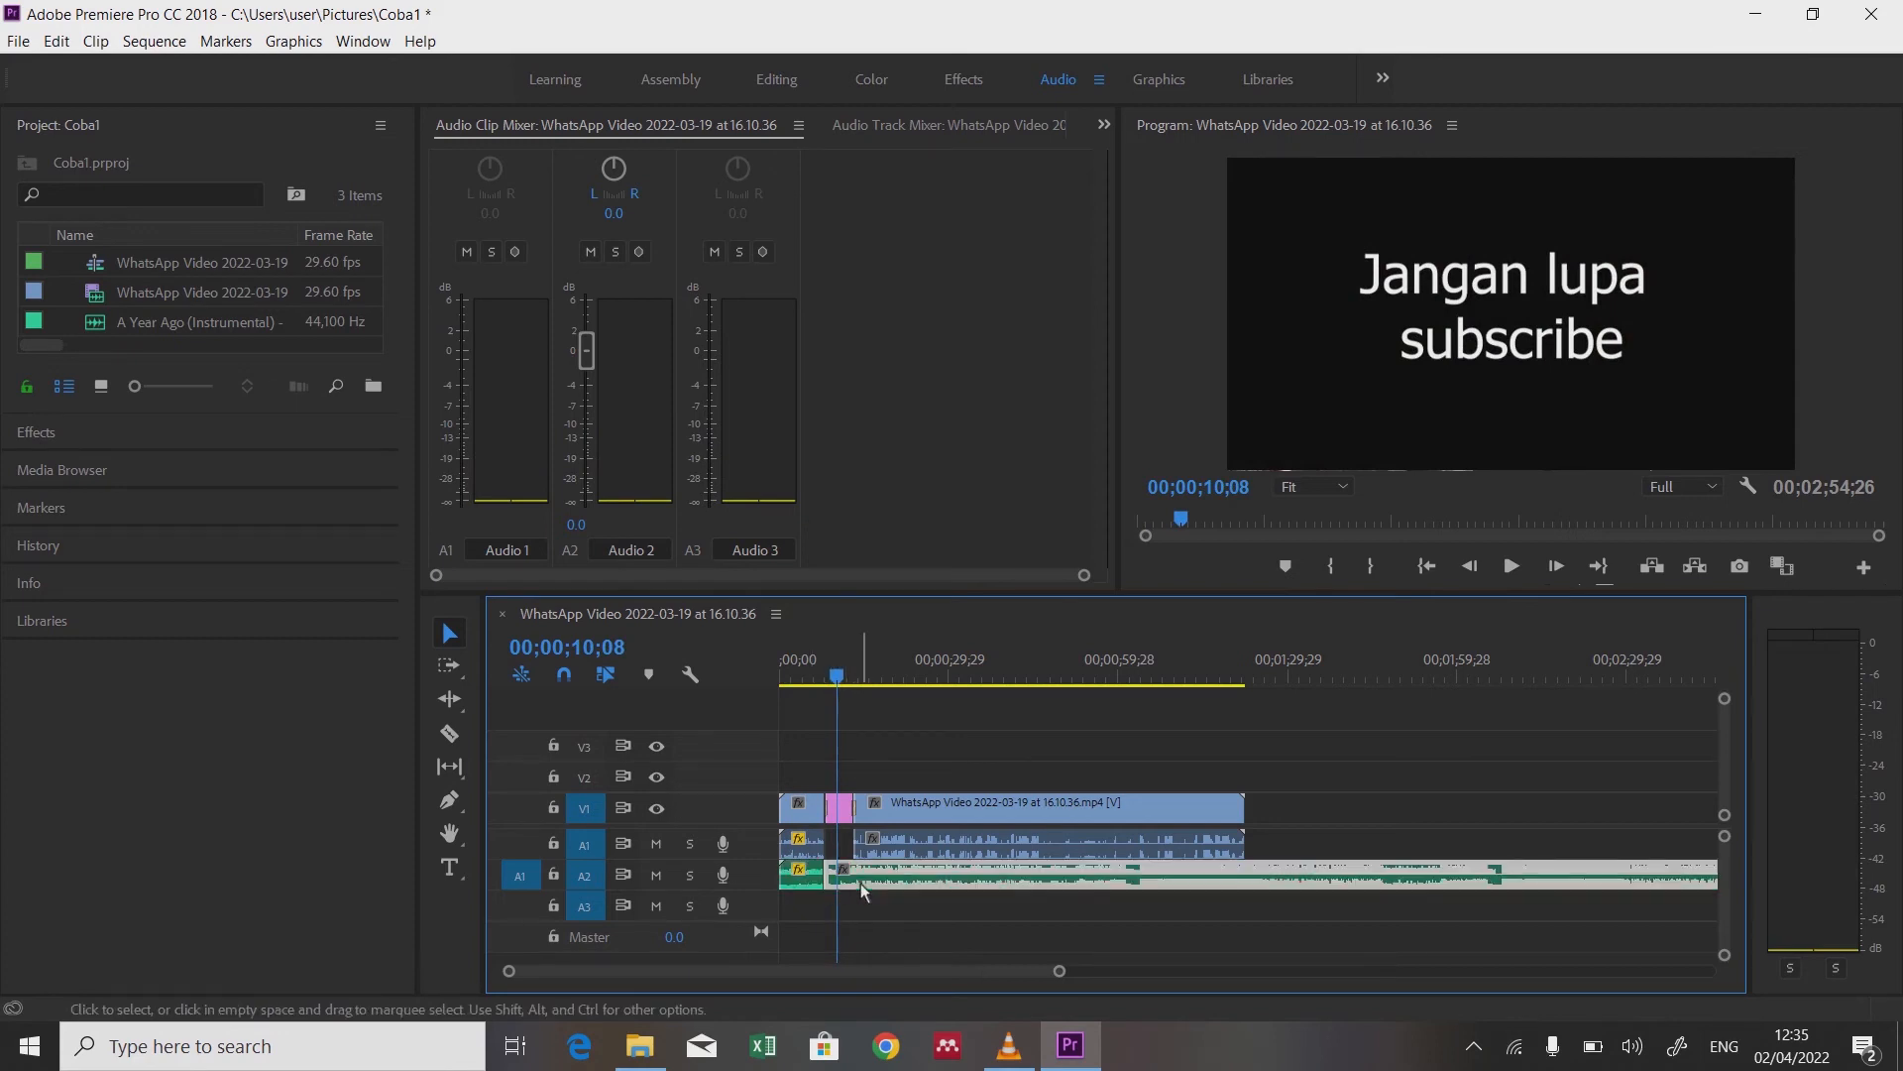
click(809, 884)
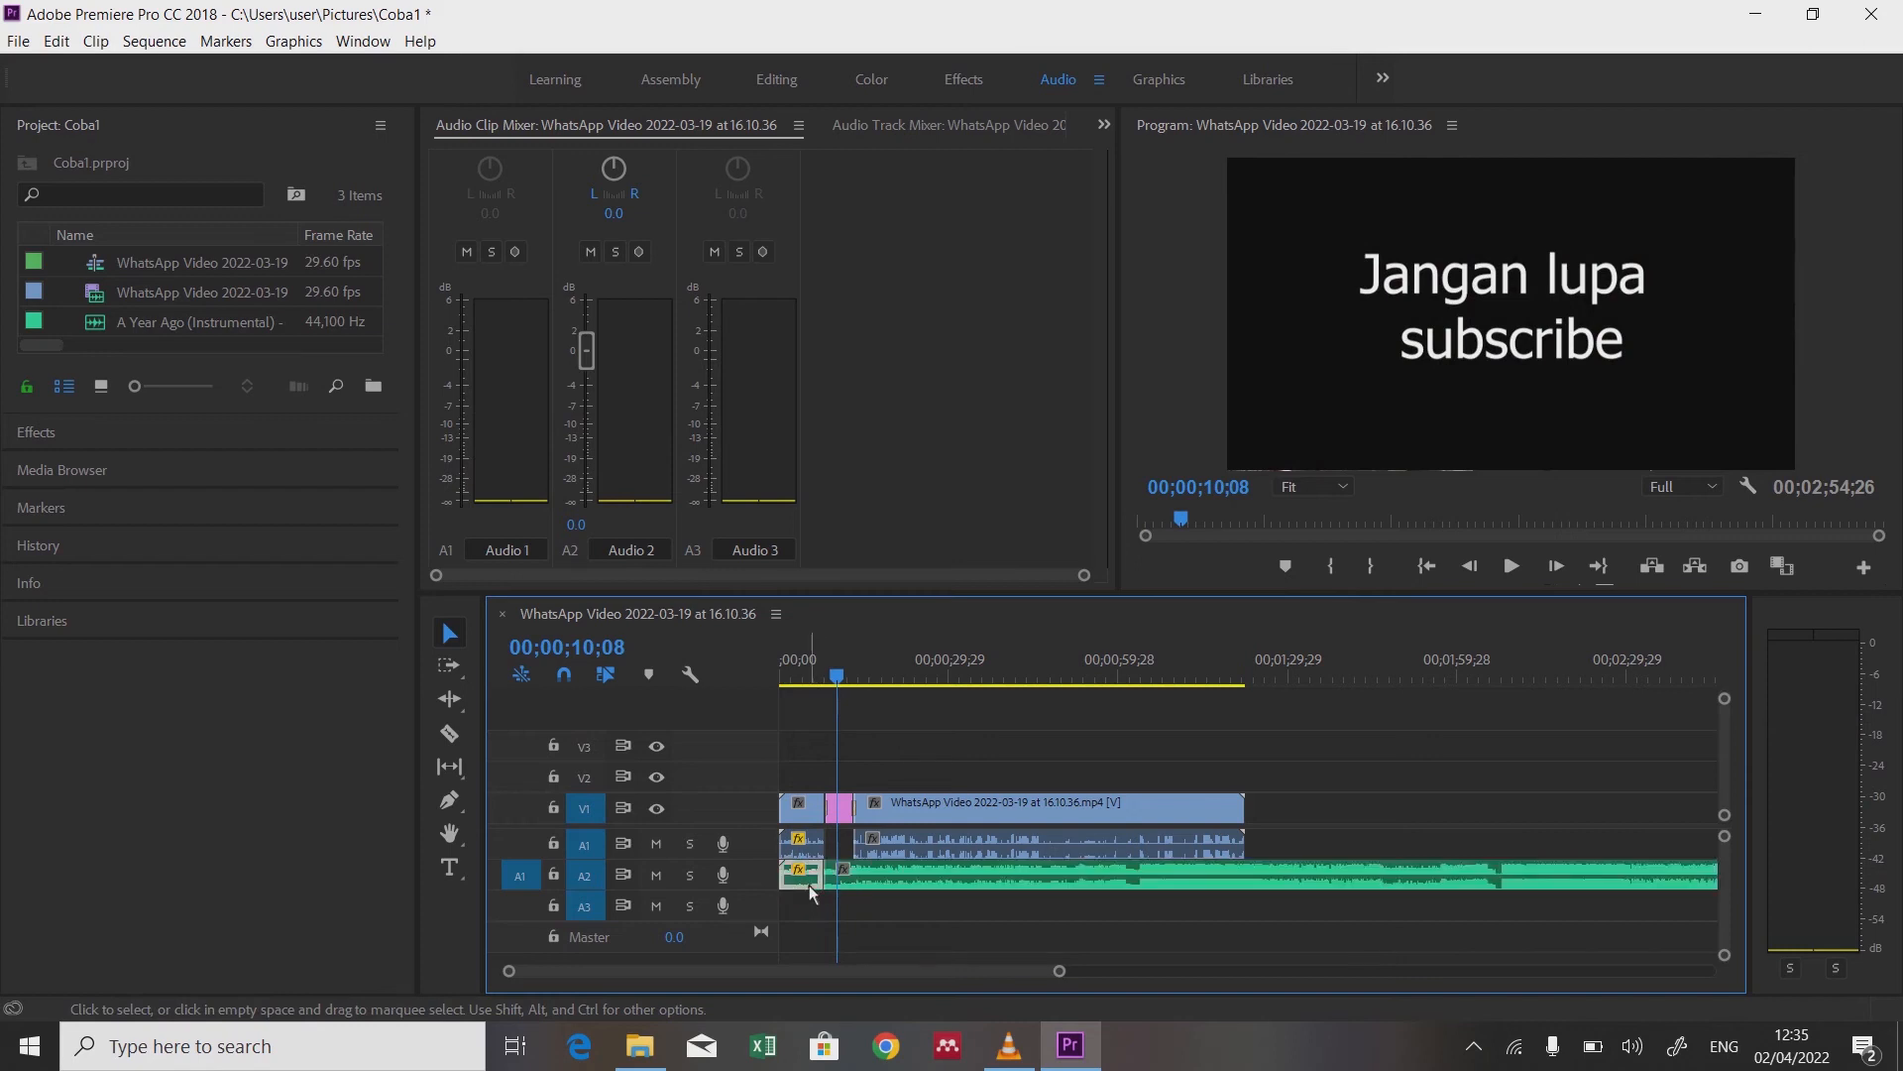
click(869, 881)
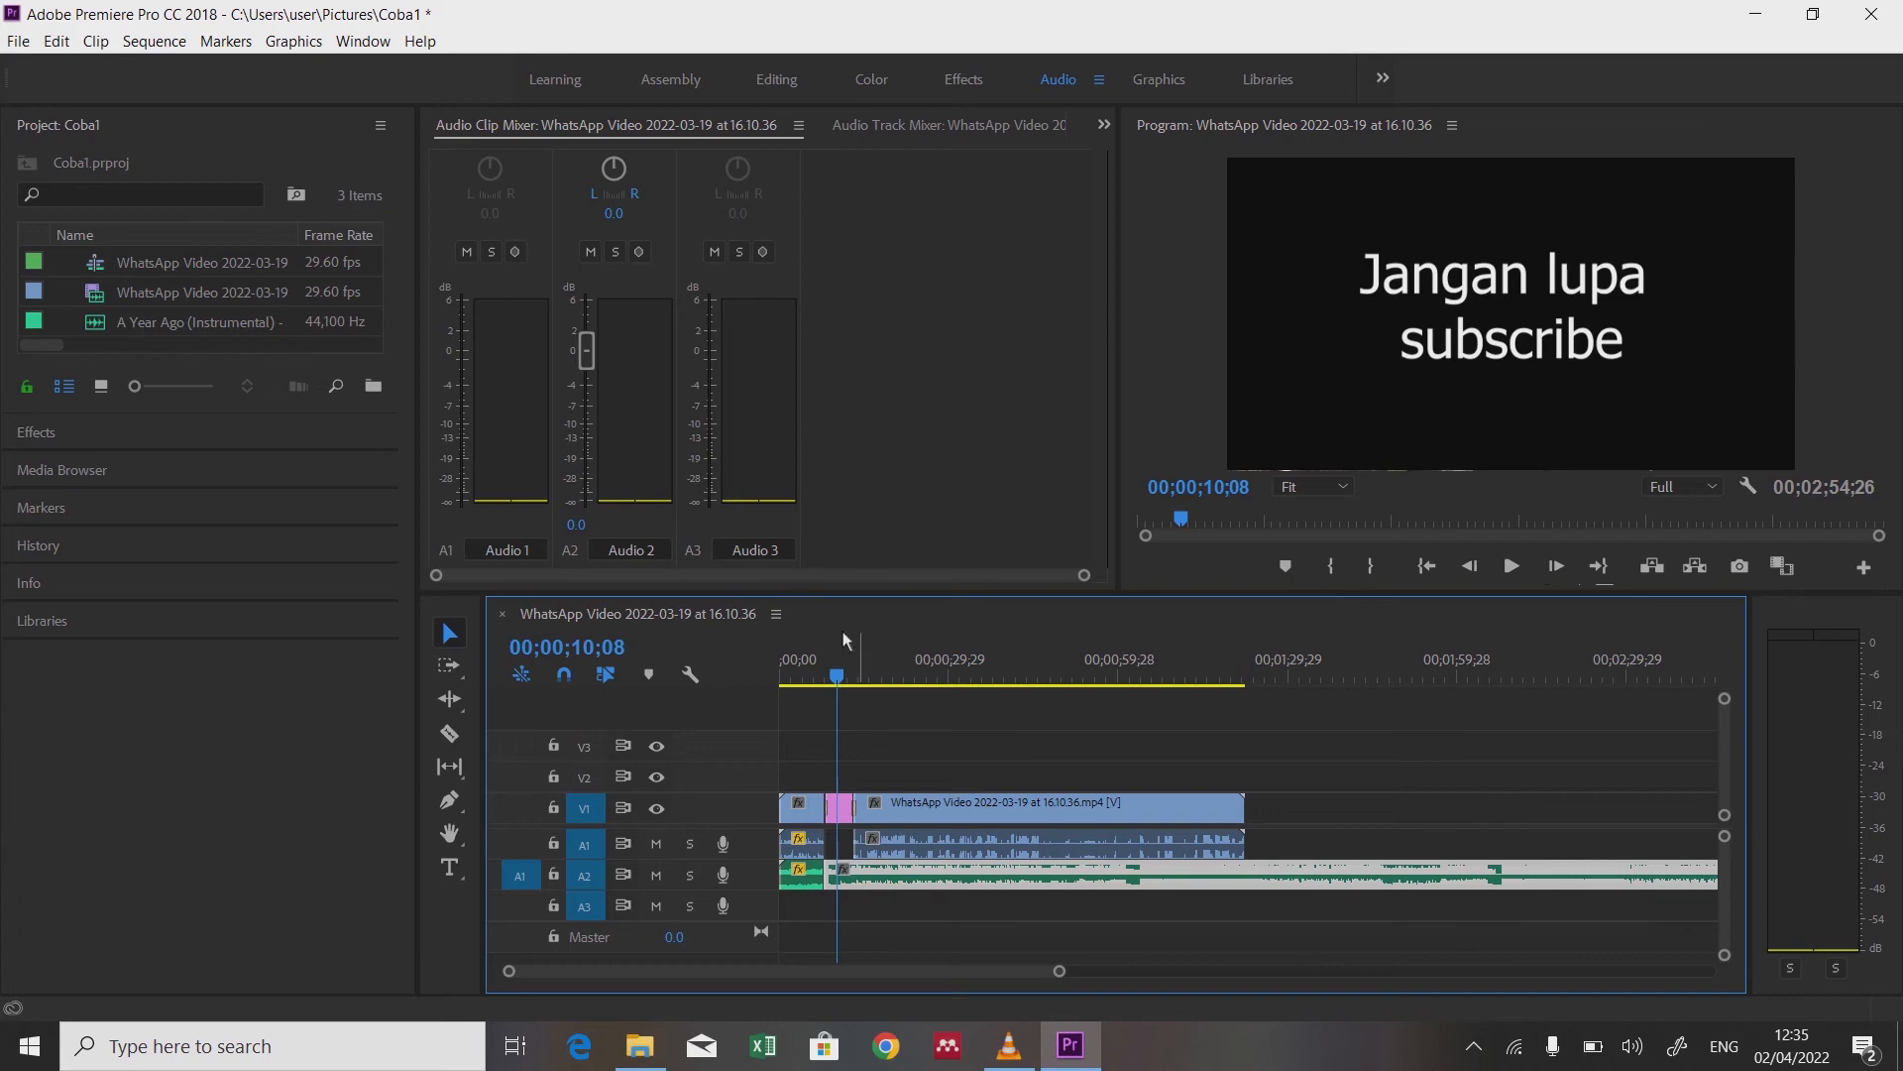
mouse_move(838, 682)
mouse_down()
mouse_move(805, 686)
mouse_move(870, 684)
mouse_move(804, 689)
mouse_up()
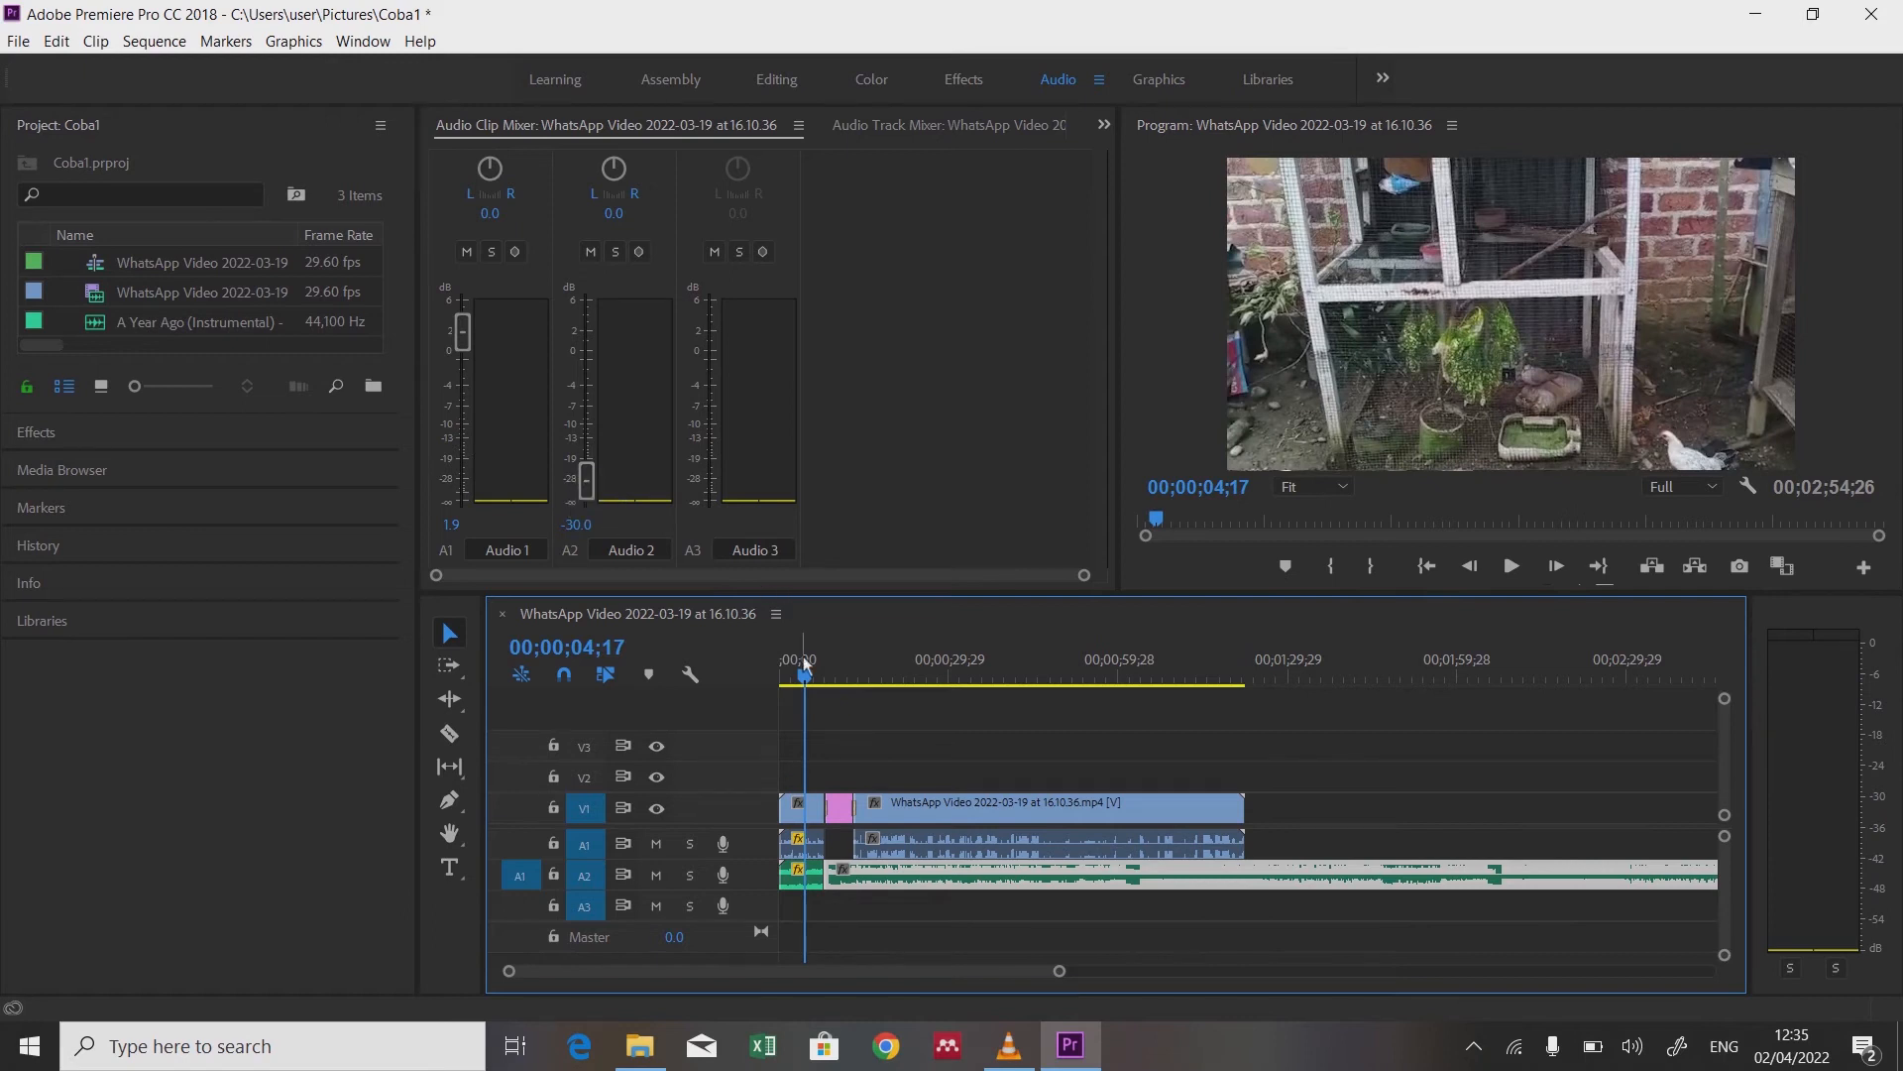
drag(808, 682, 832, 682)
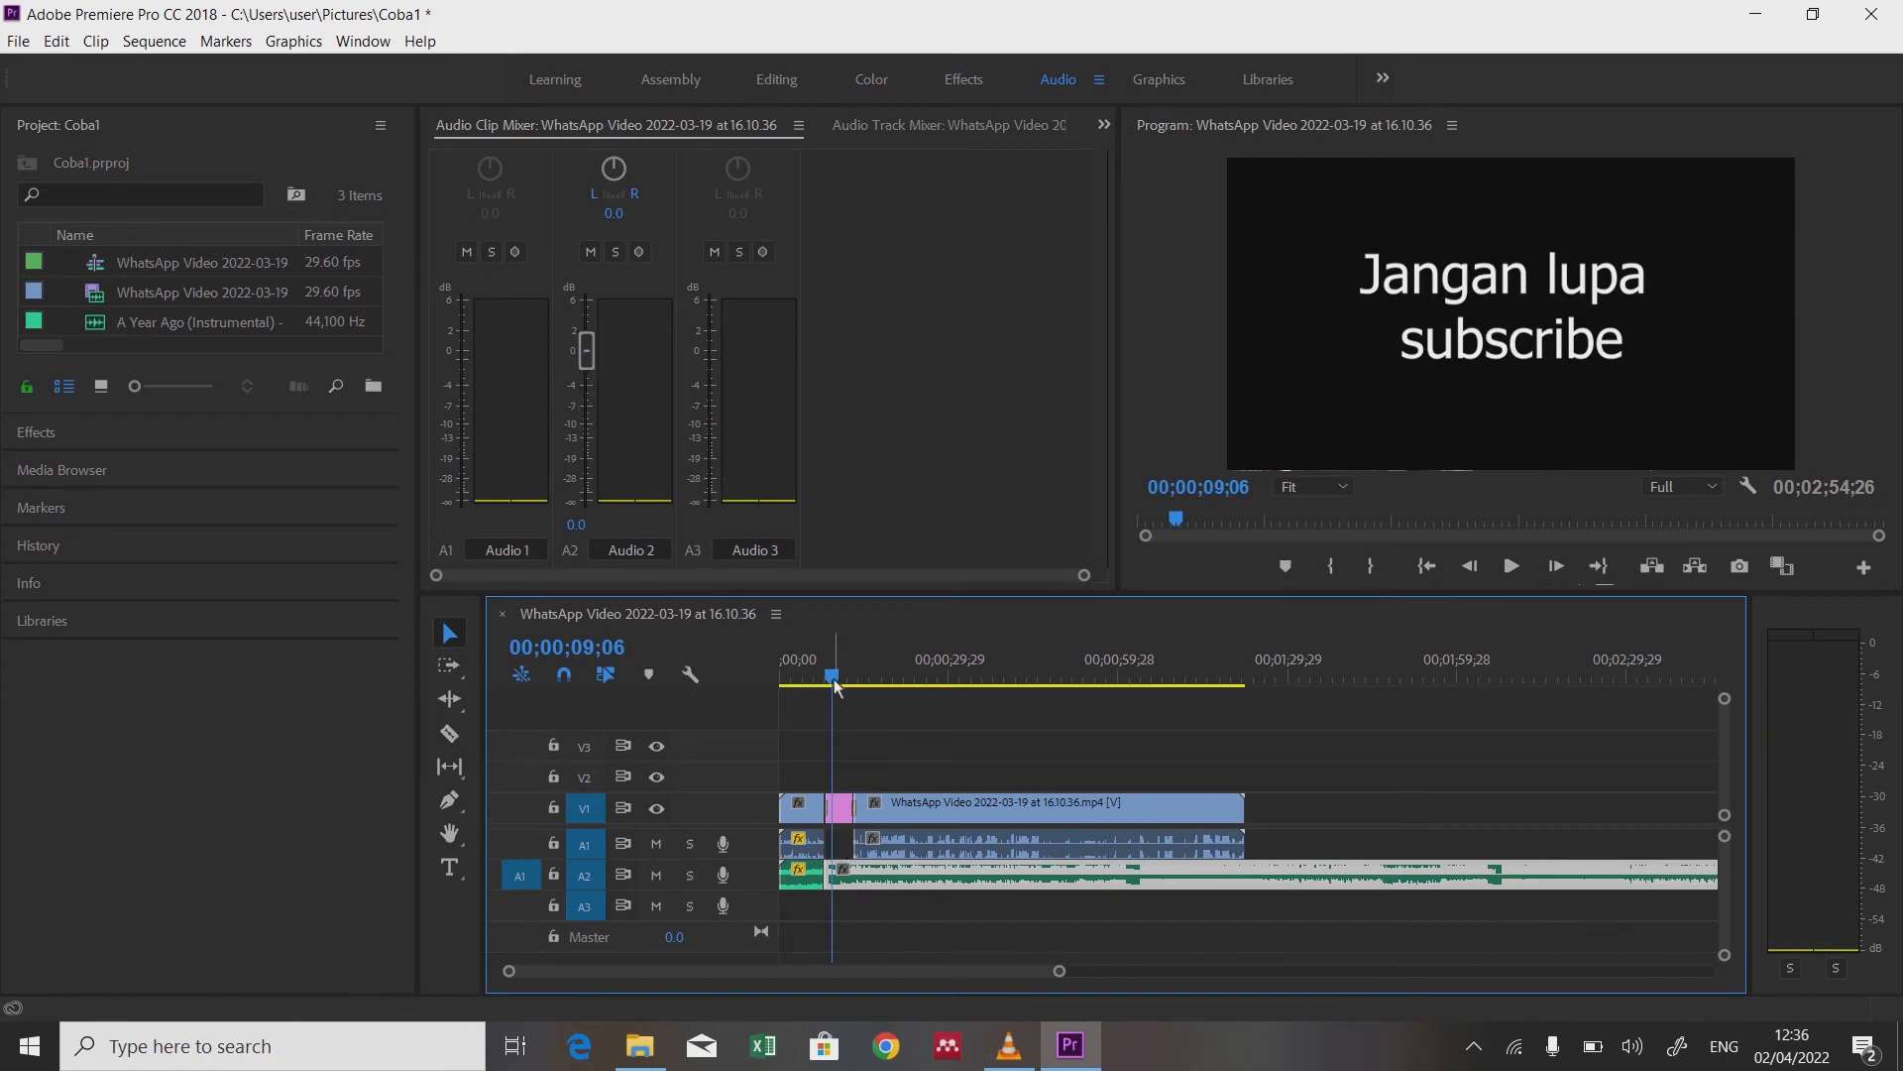
drag(836, 684, 867, 684)
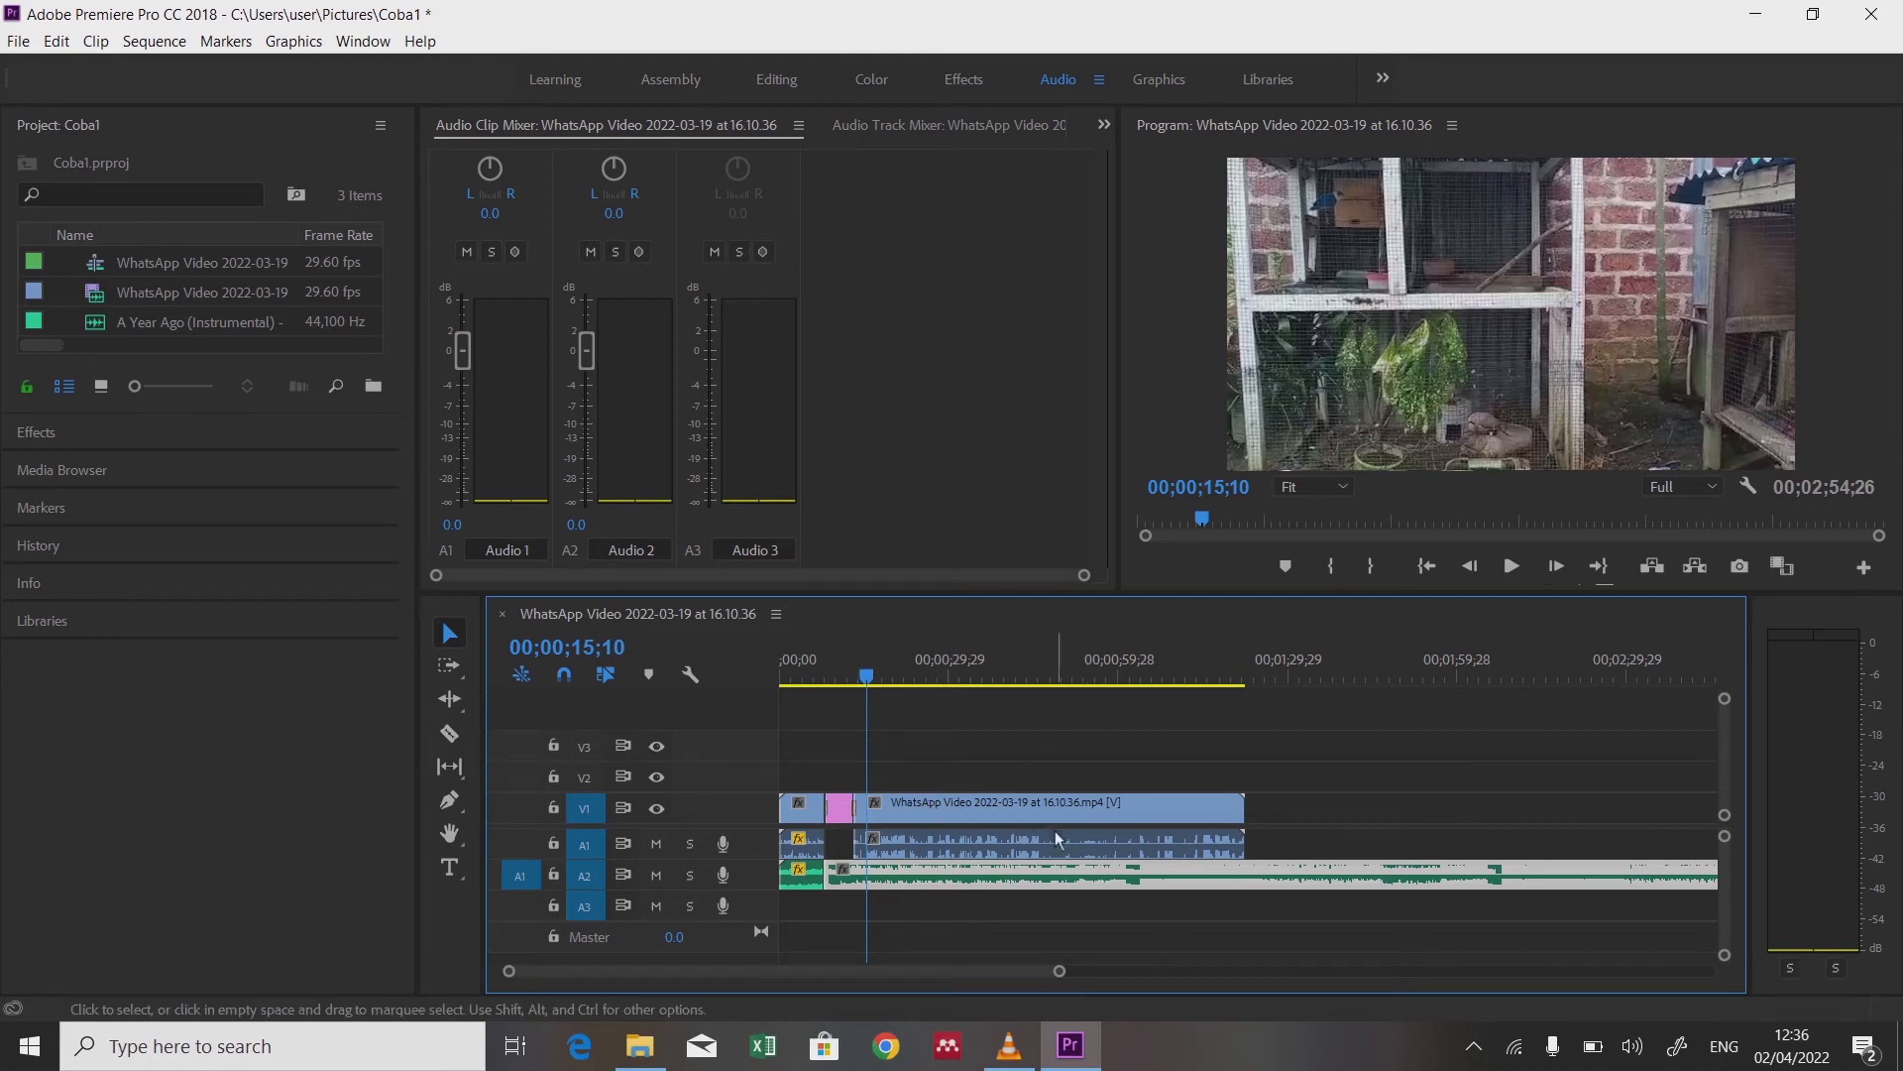
drag(867, 682, 805, 684)
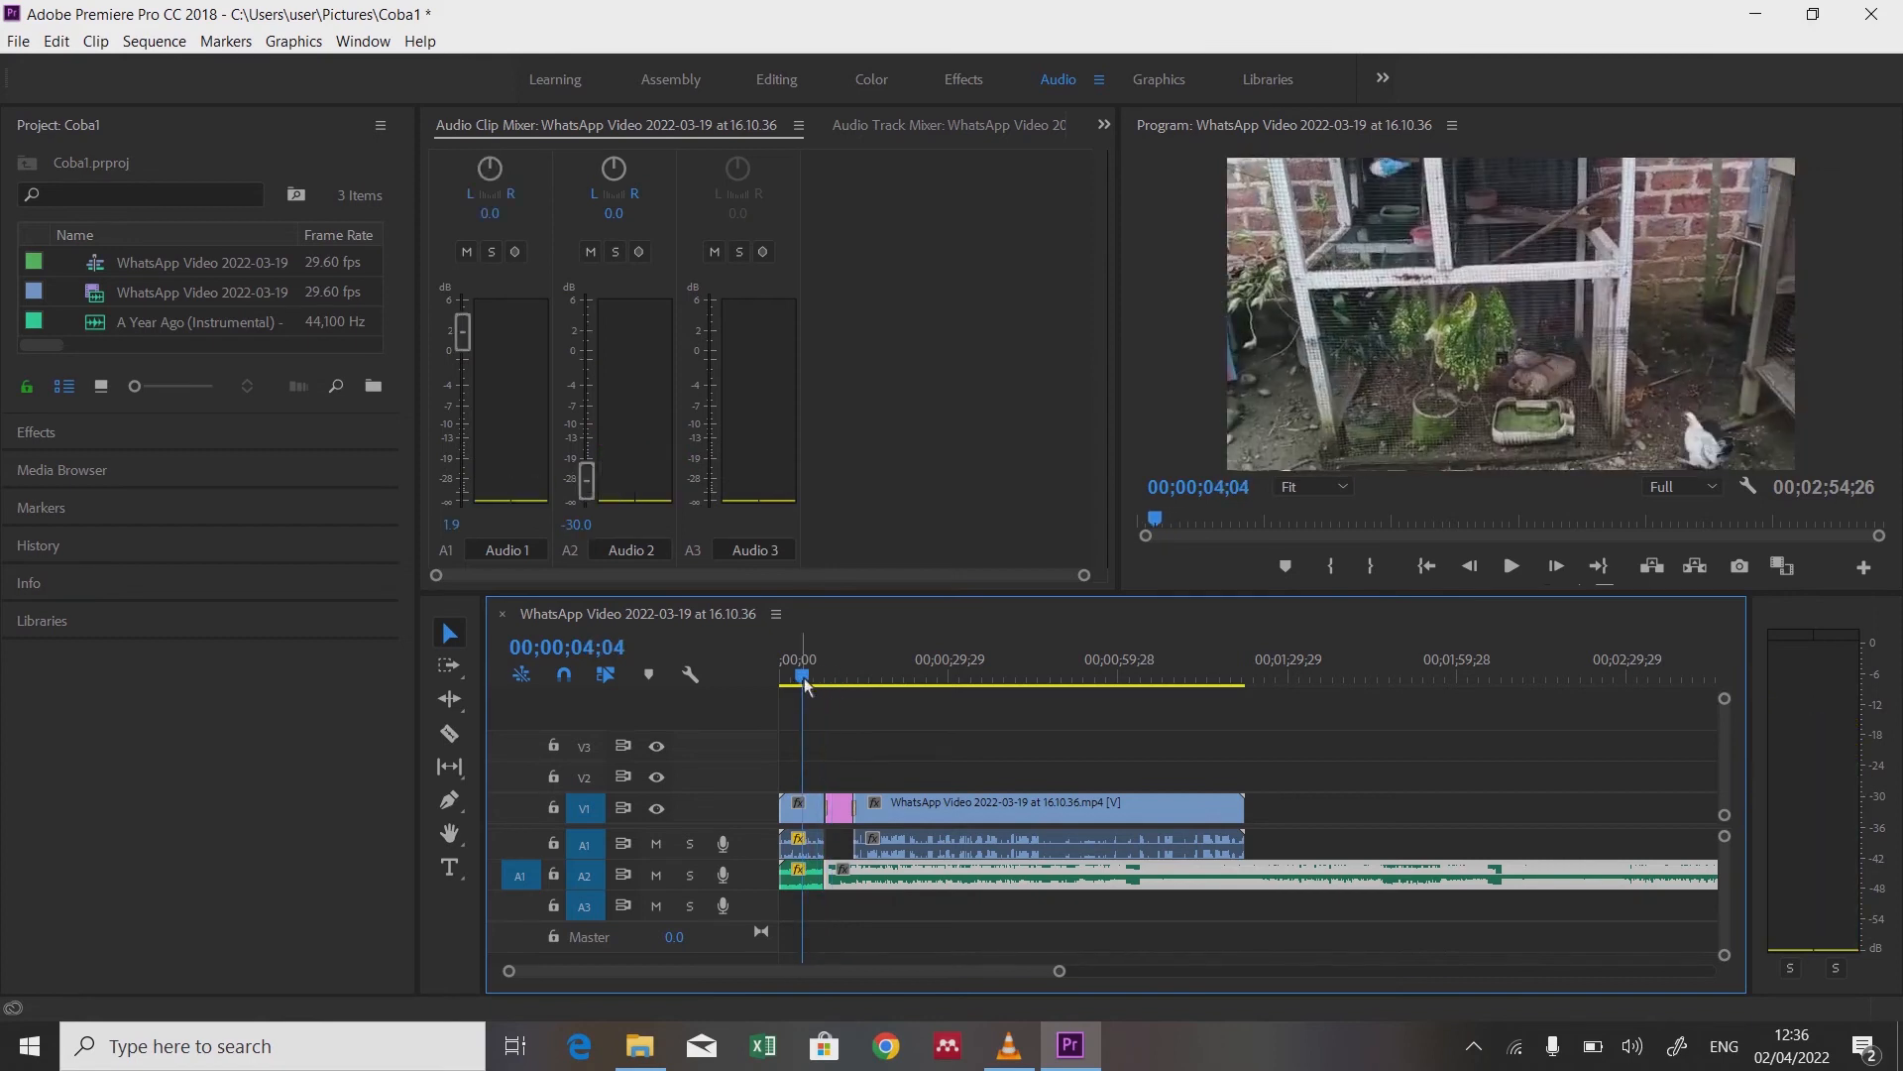
Step: Return to the Effects workspace, apply the Constant Gain crossfade at the cut between the two music segments on A2, and play it back
click(960, 81)
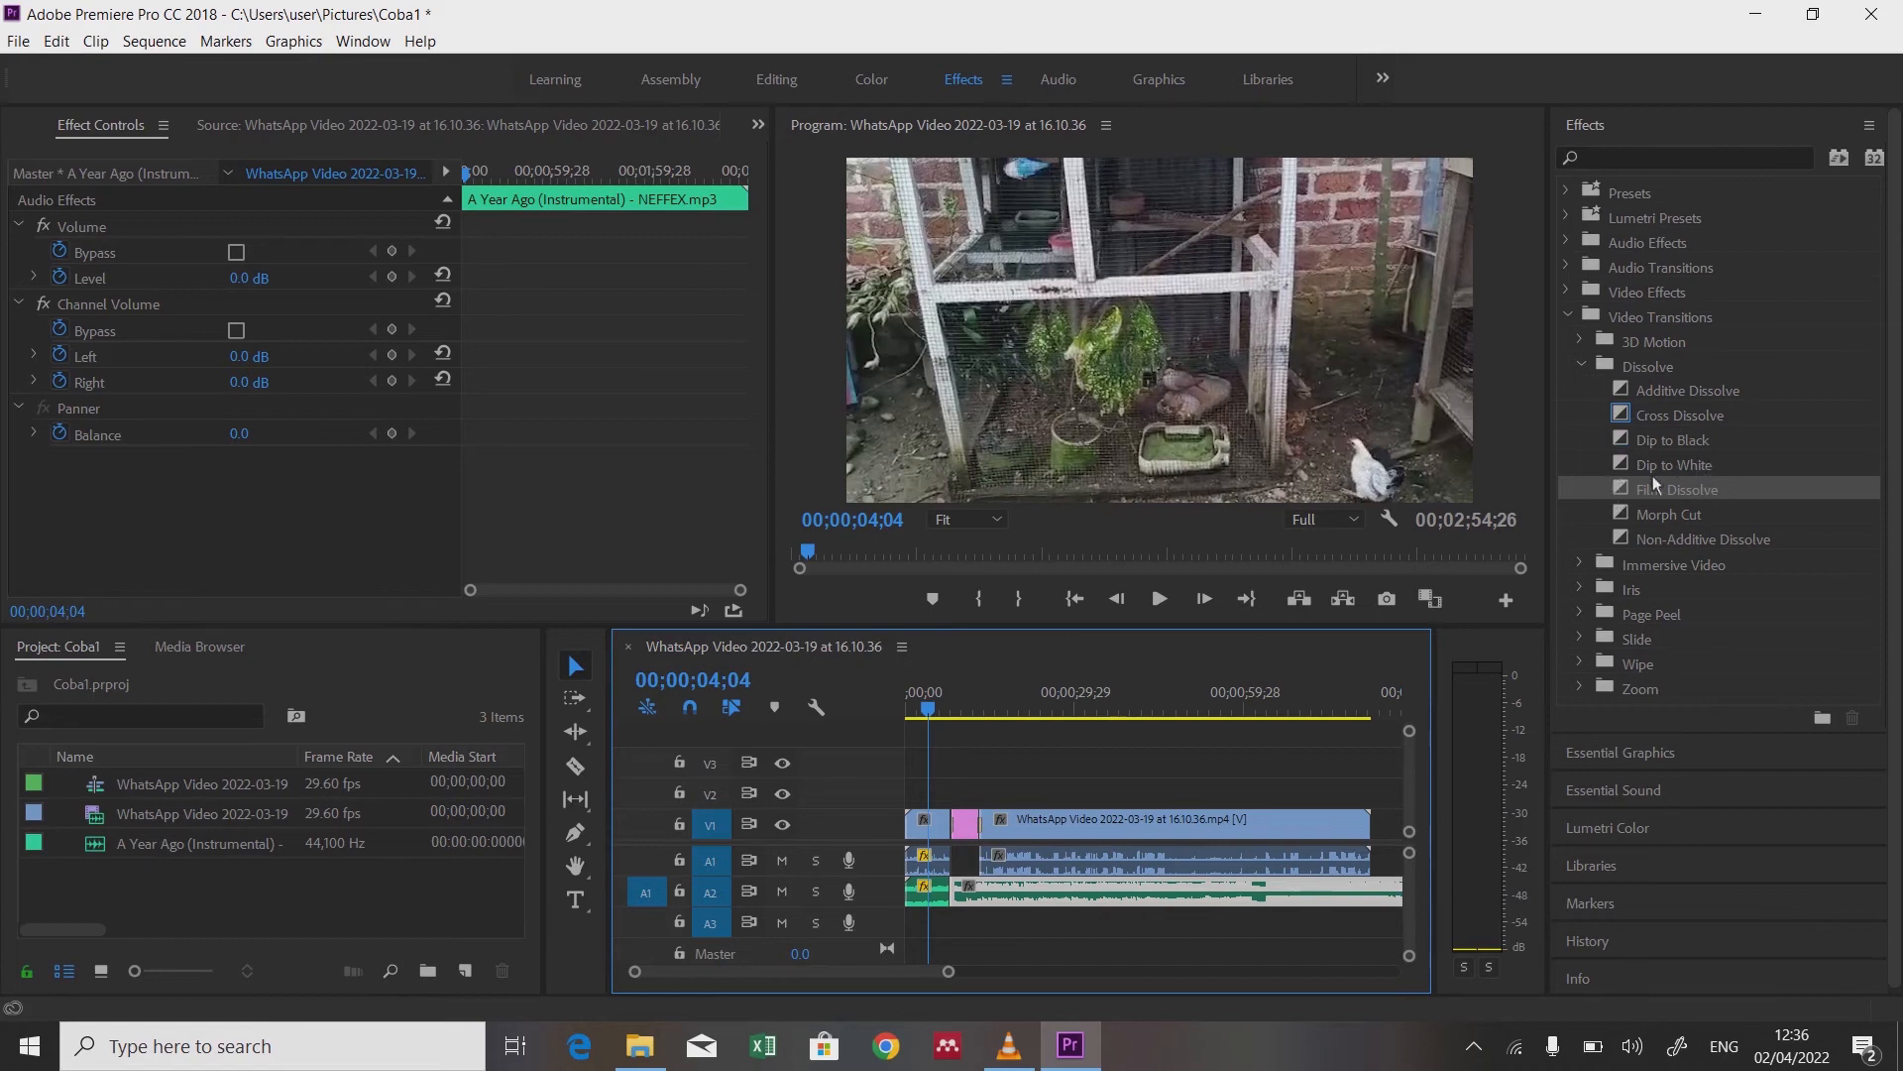
click(1568, 317)
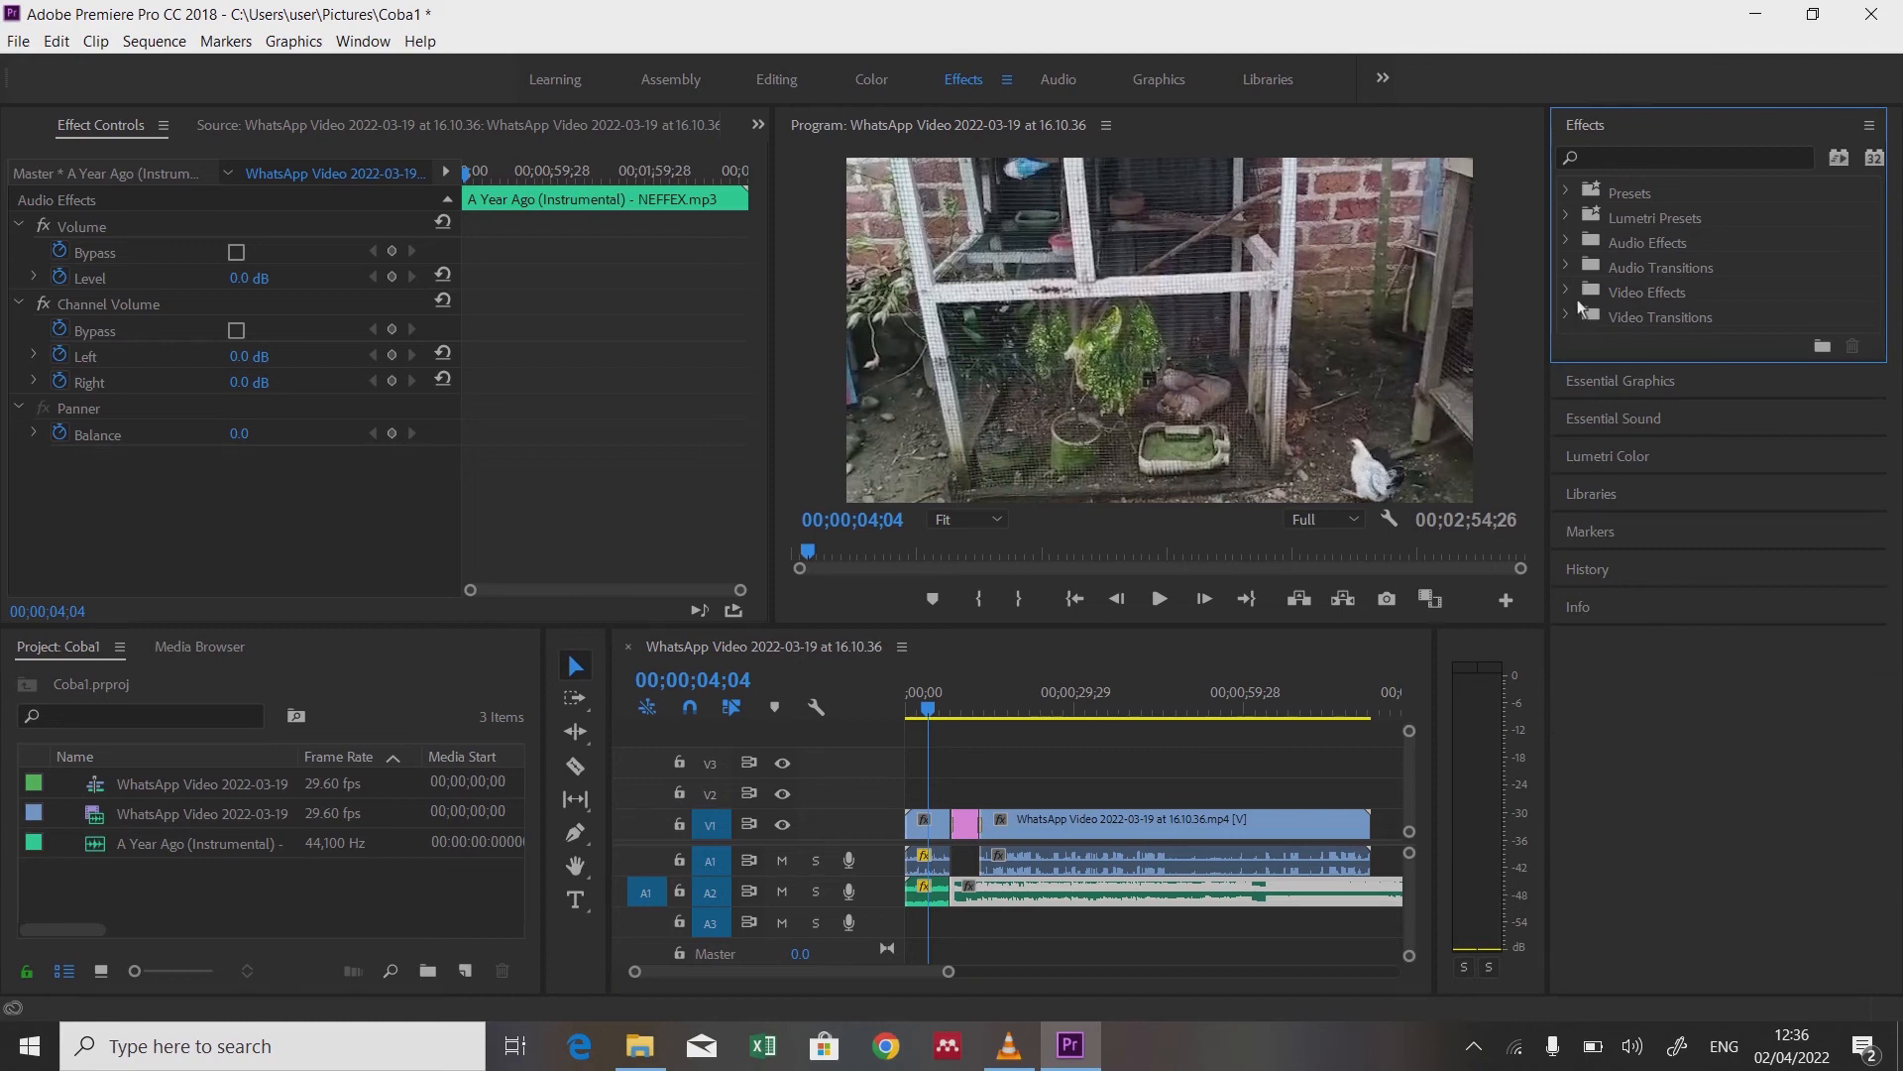
click(1567, 268)
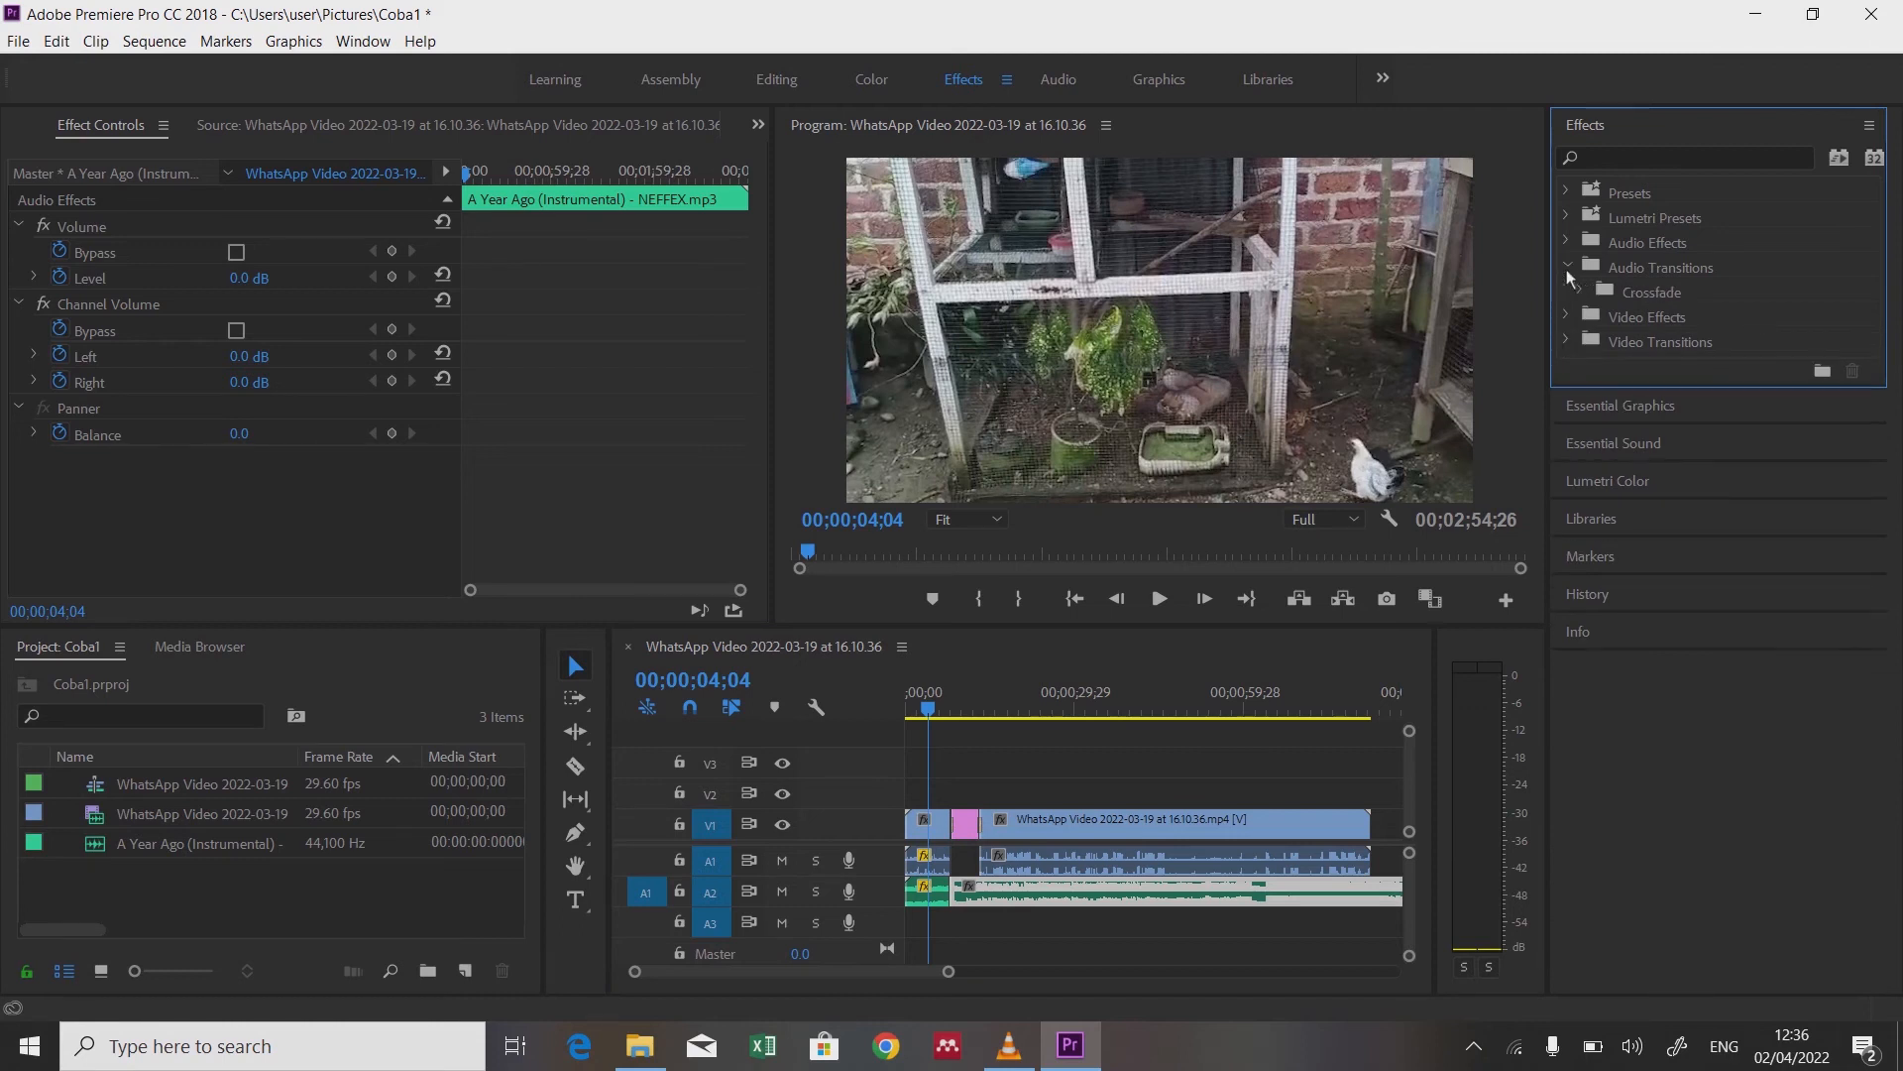
click(1582, 292)
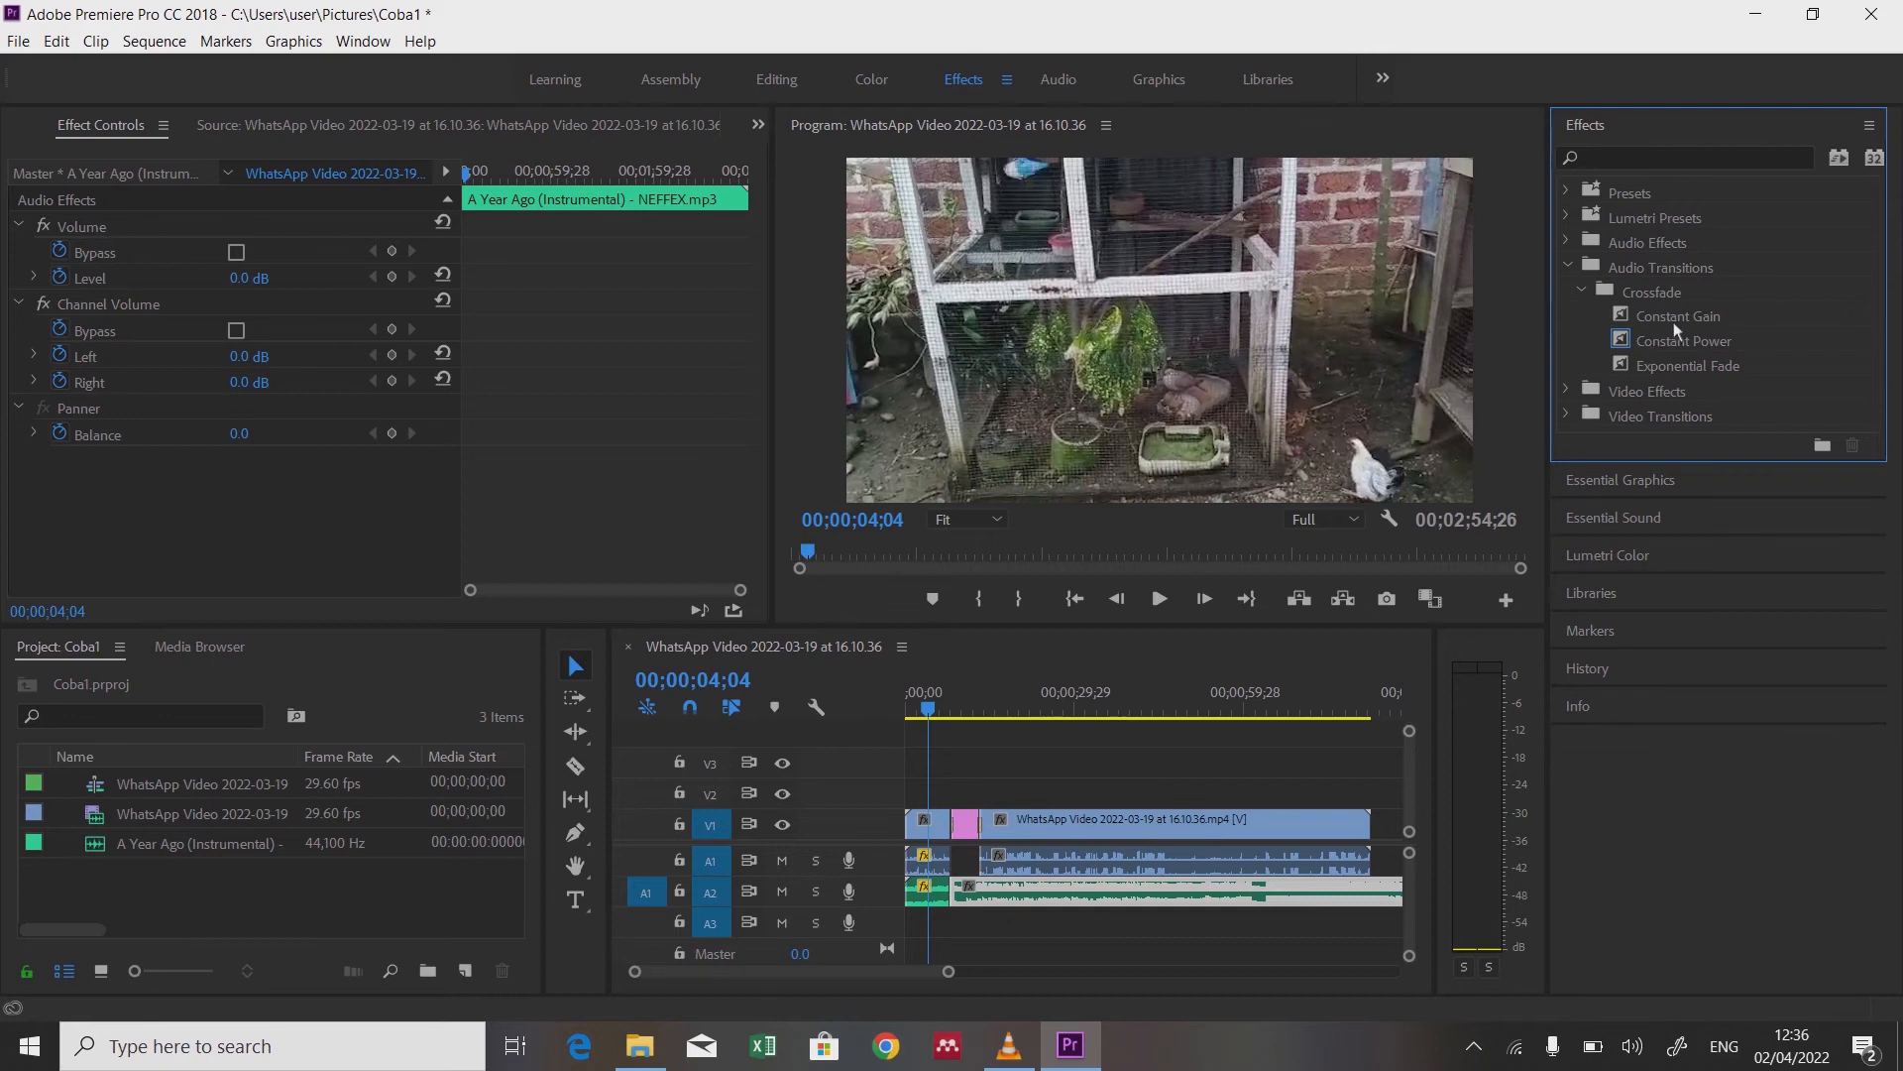
click(1669, 319)
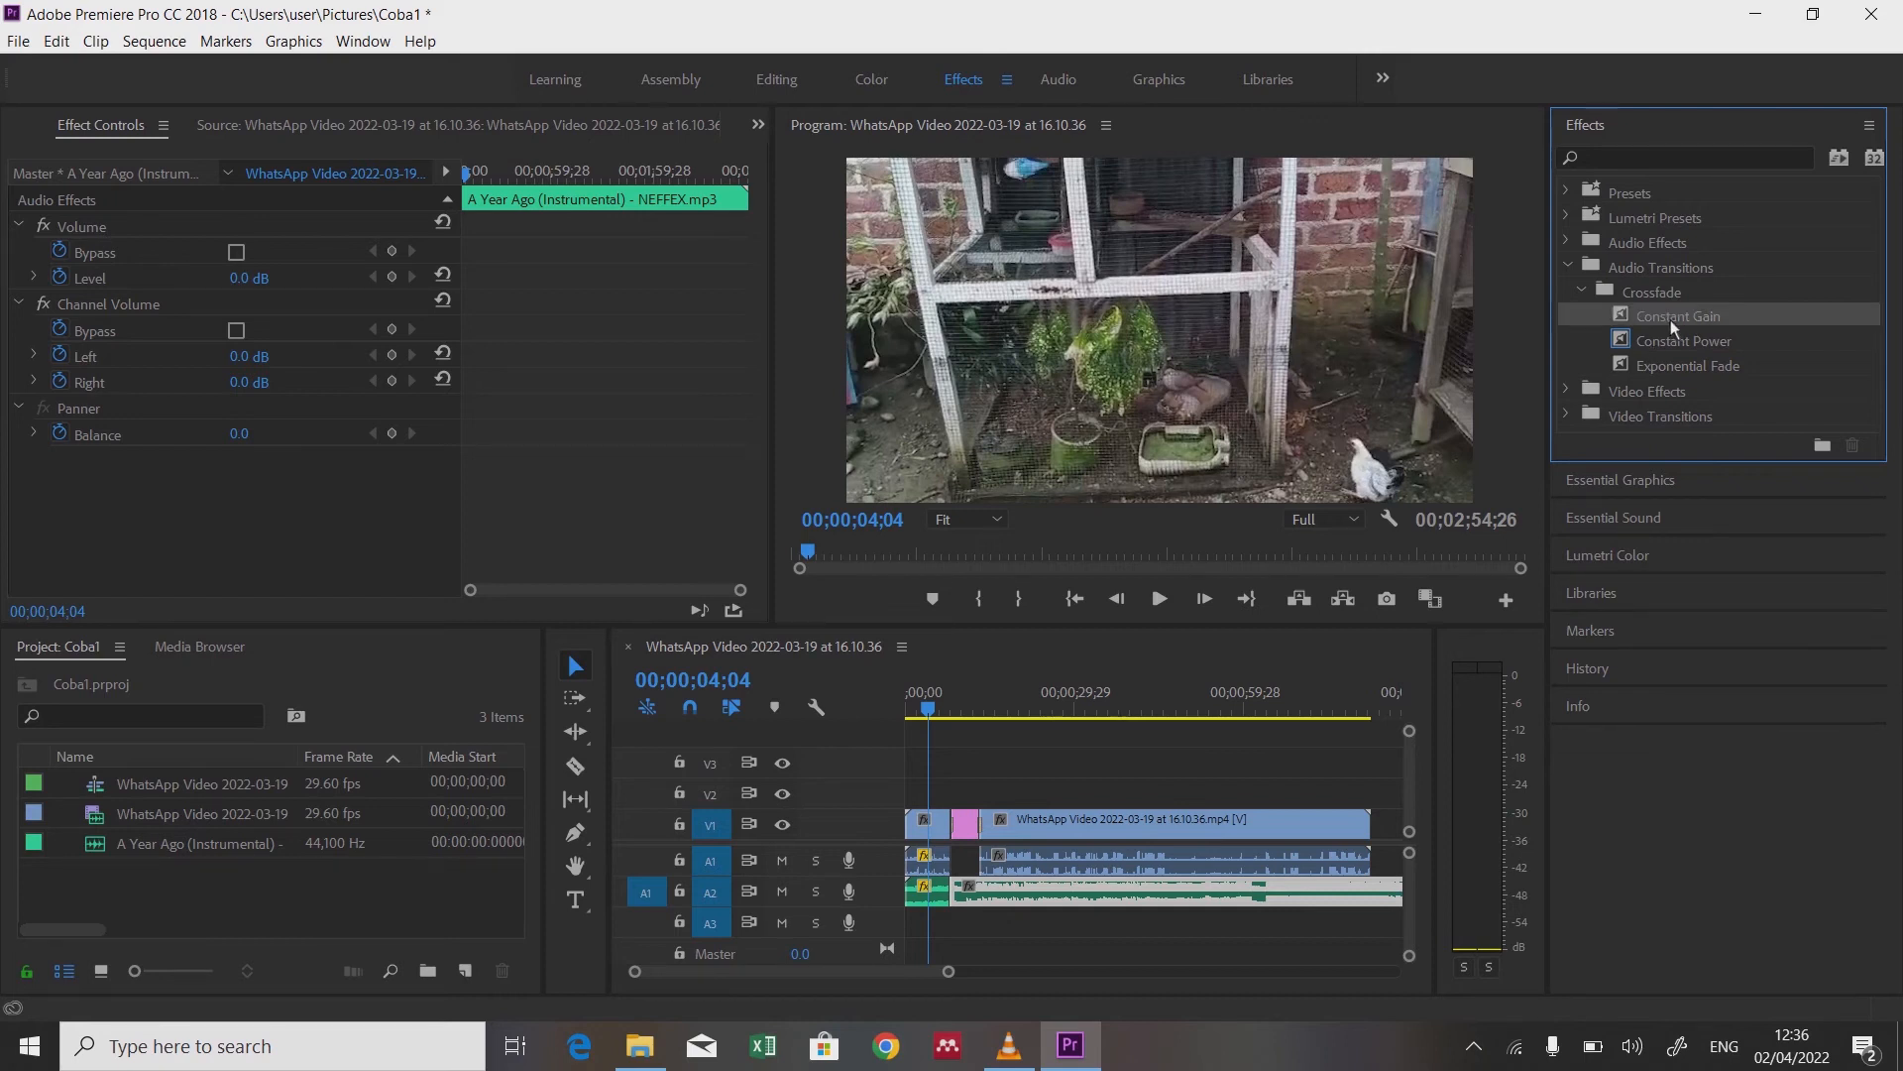
drag(1543, 452, 948, 892)
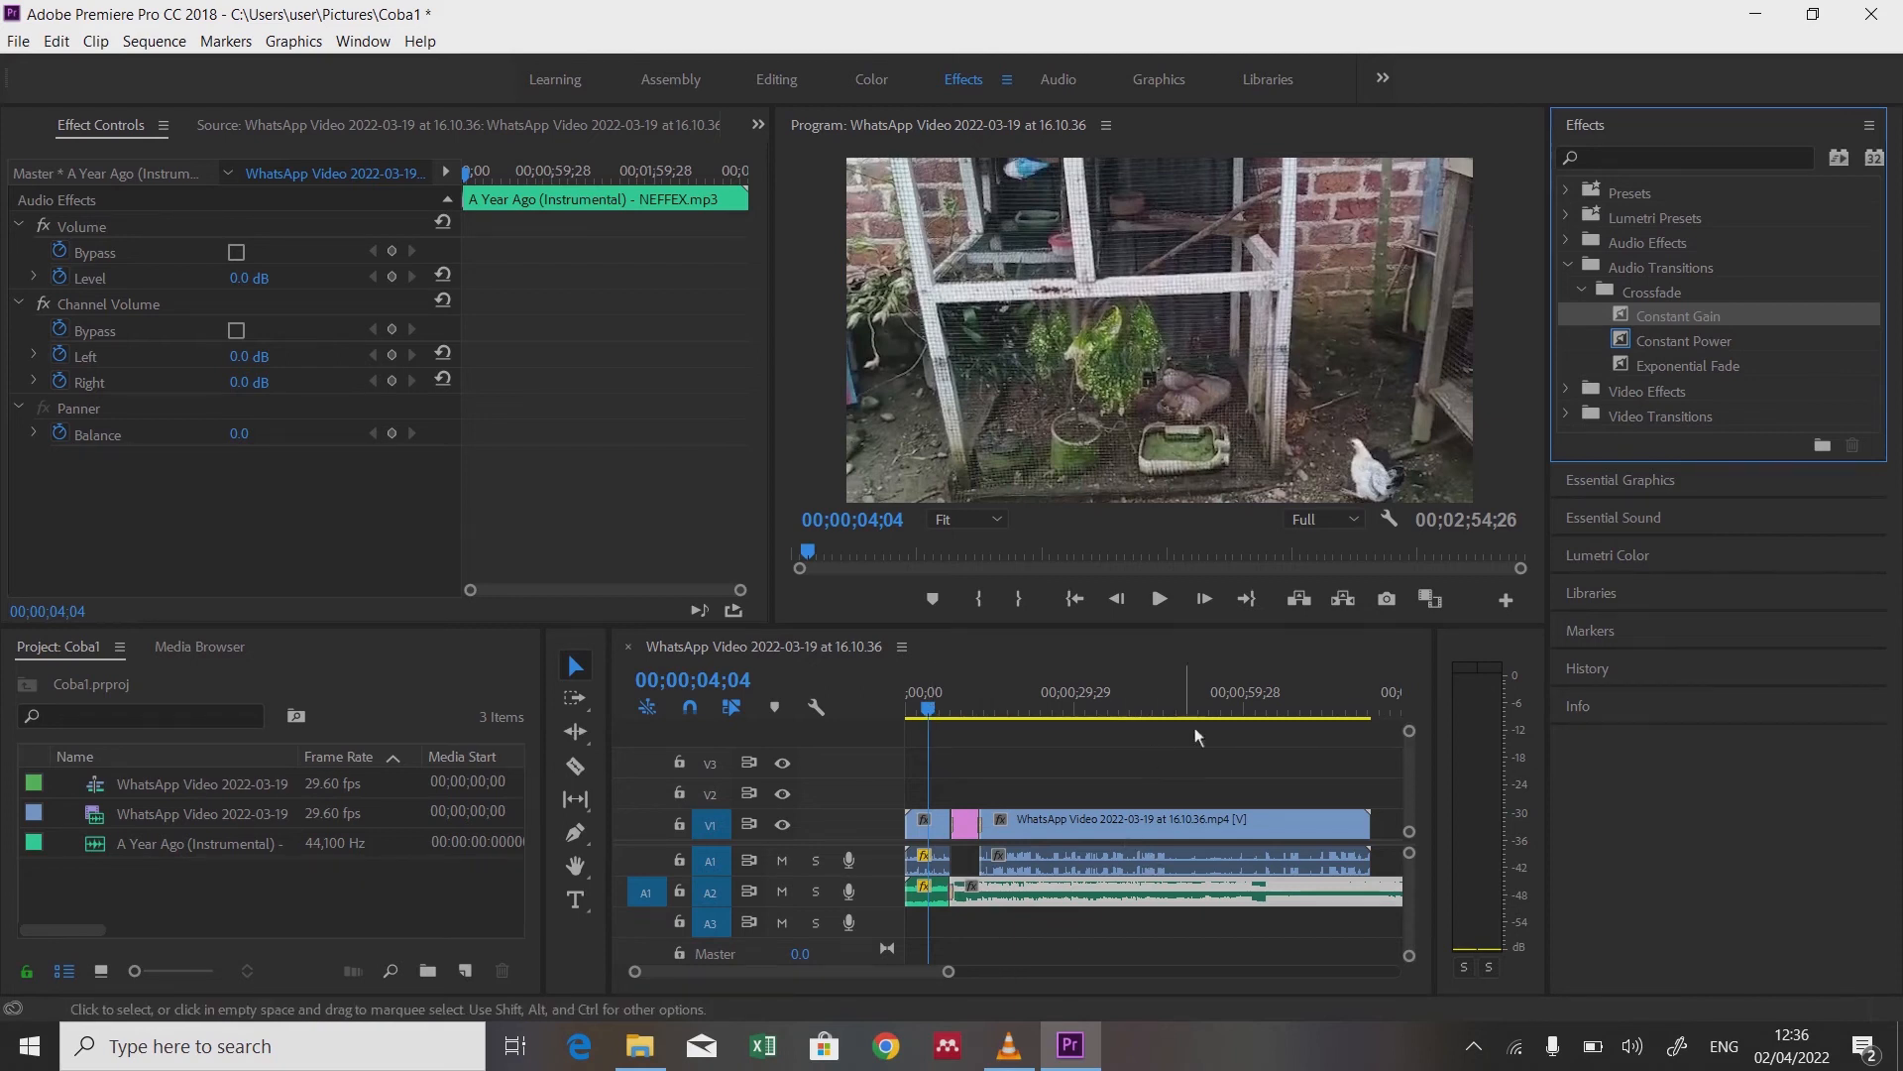
click(1160, 600)
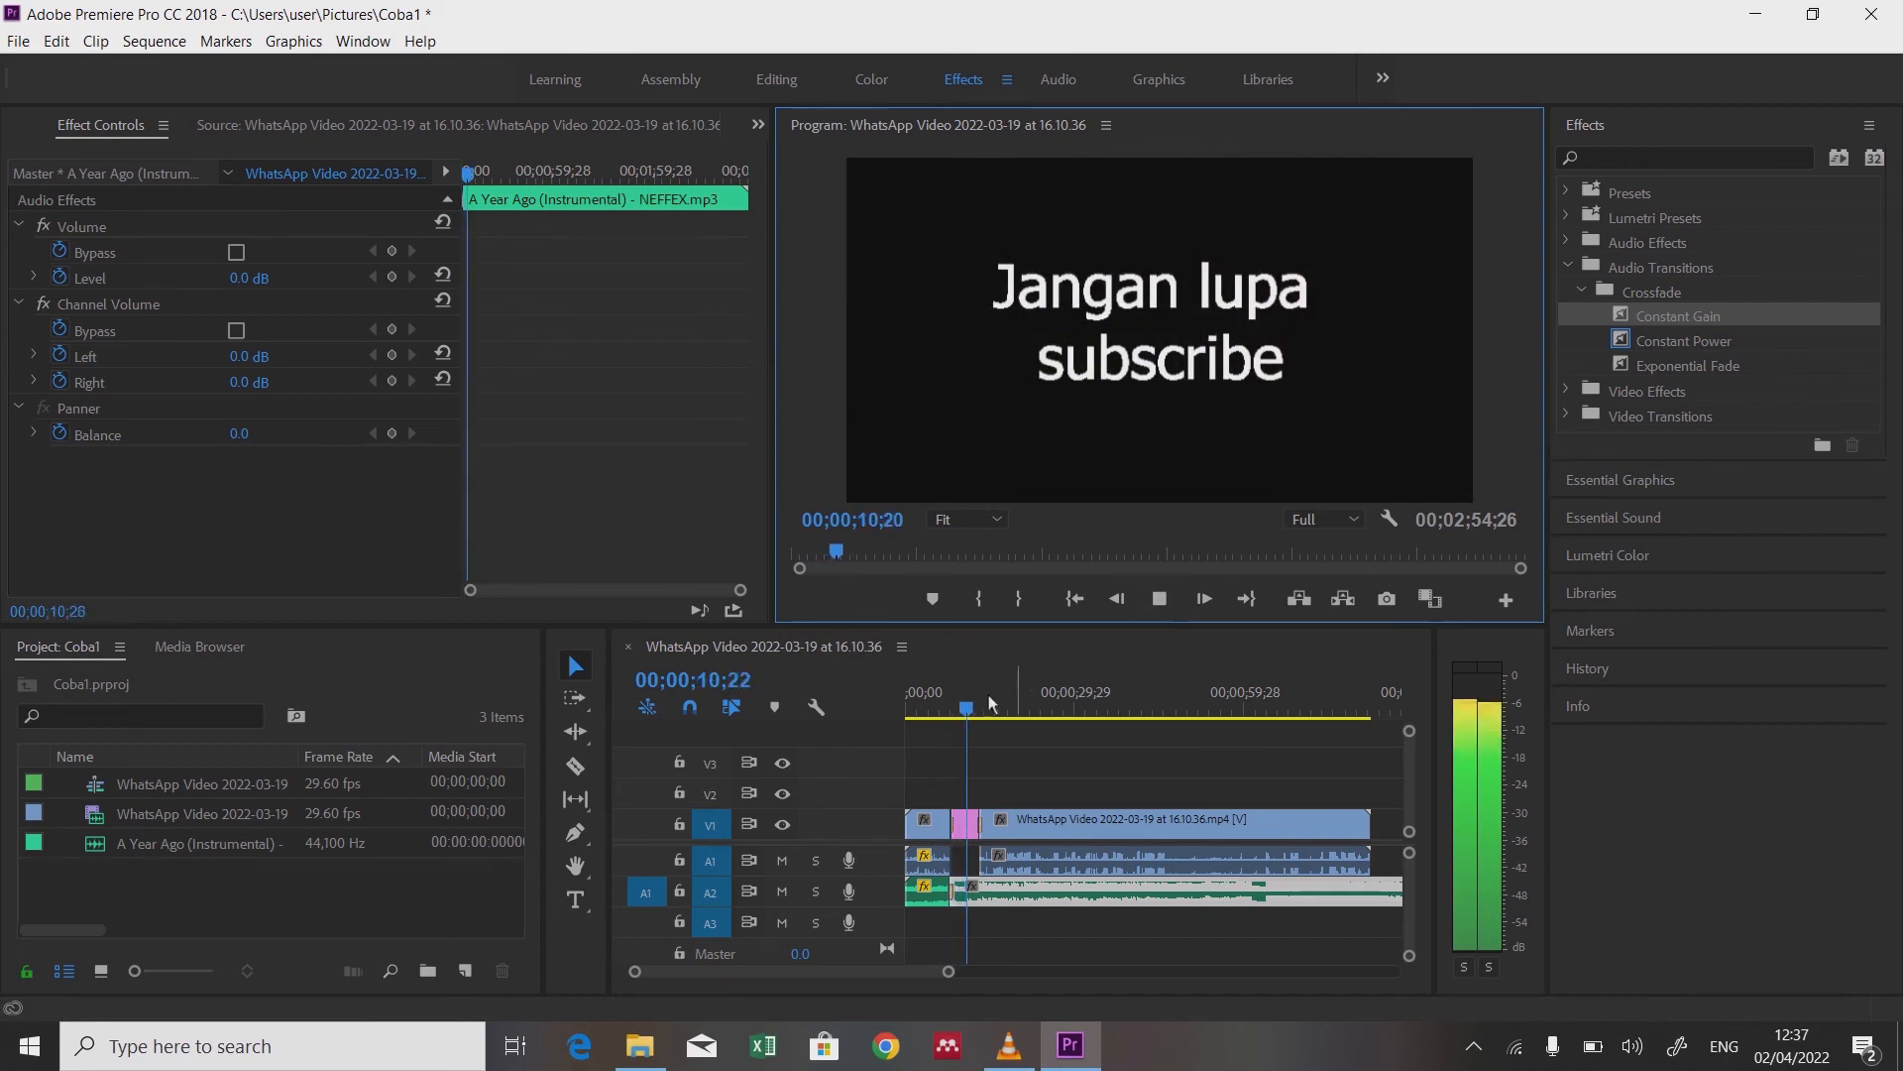
Step: Return the playhead to 00;00;04;24 and set the duration of the Constant Gain crossfade on A2 to 3 seconds
drag(971, 714, 934, 717)
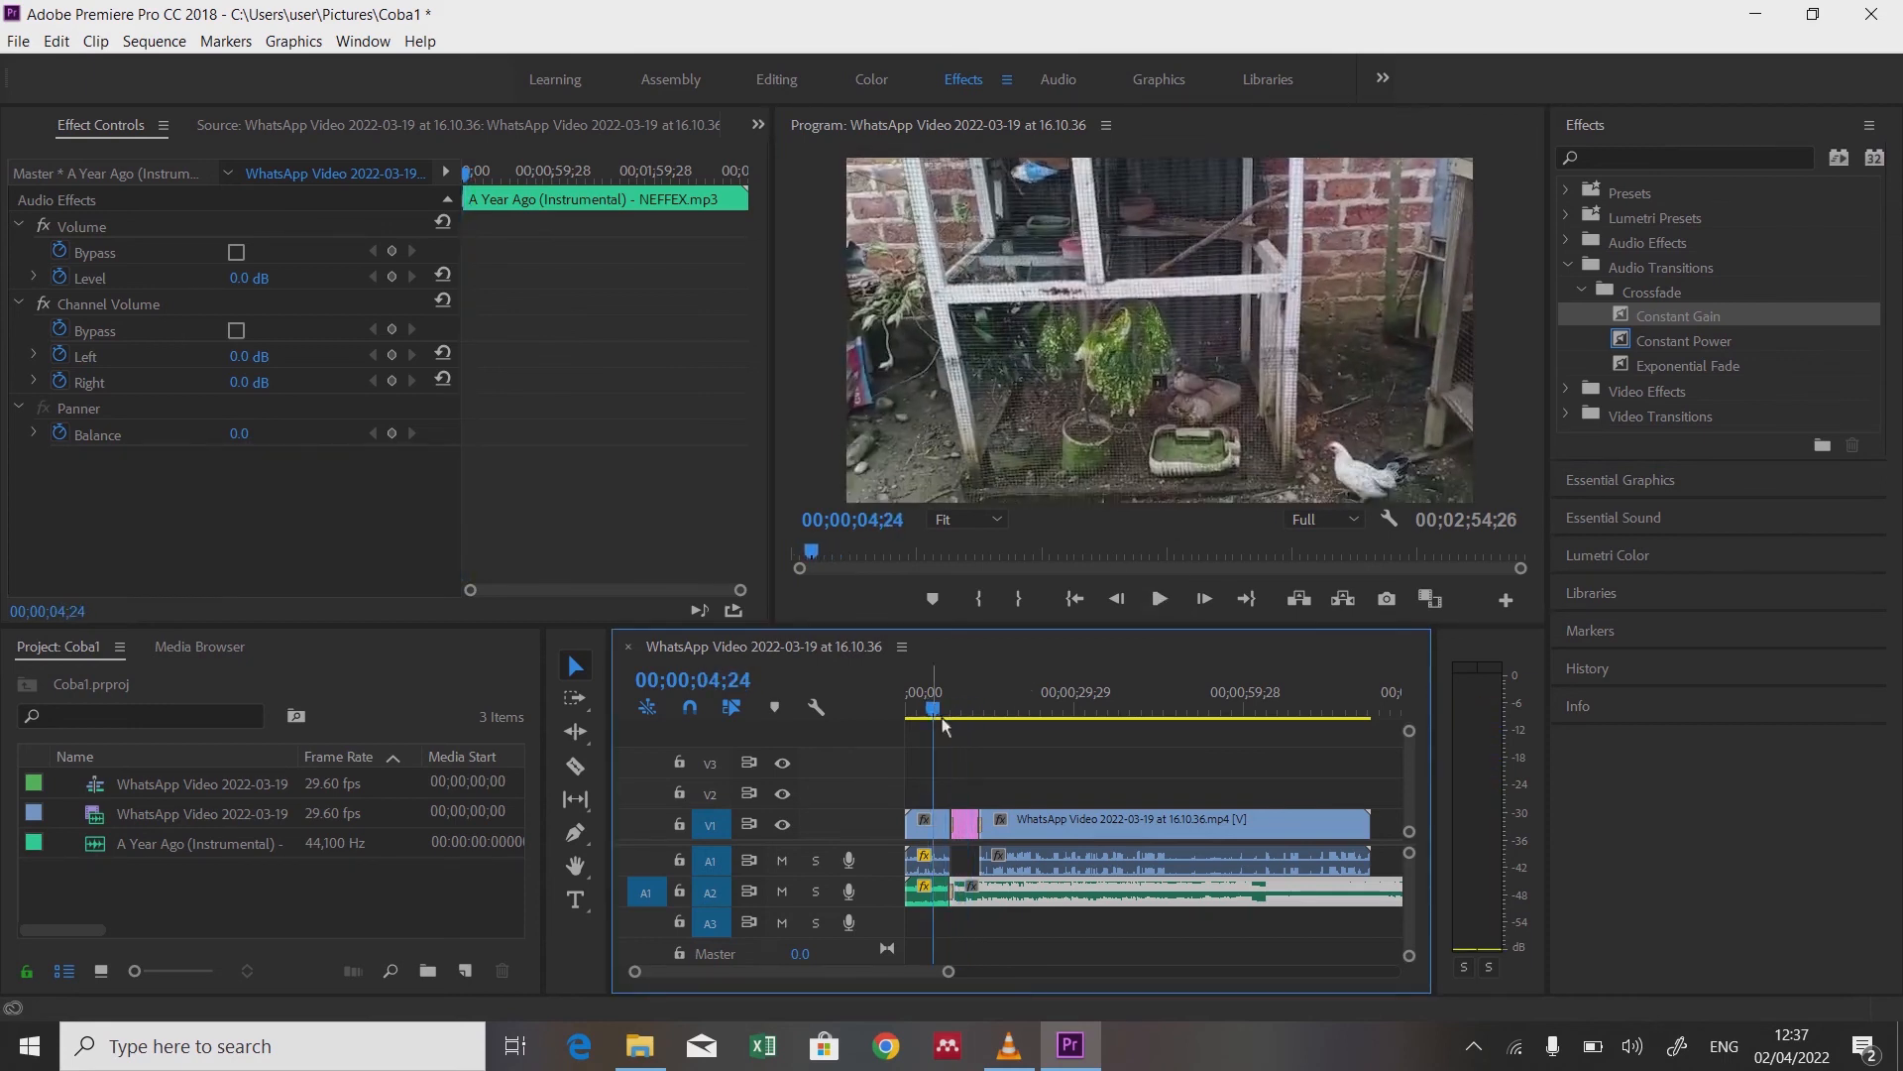
click(954, 895)
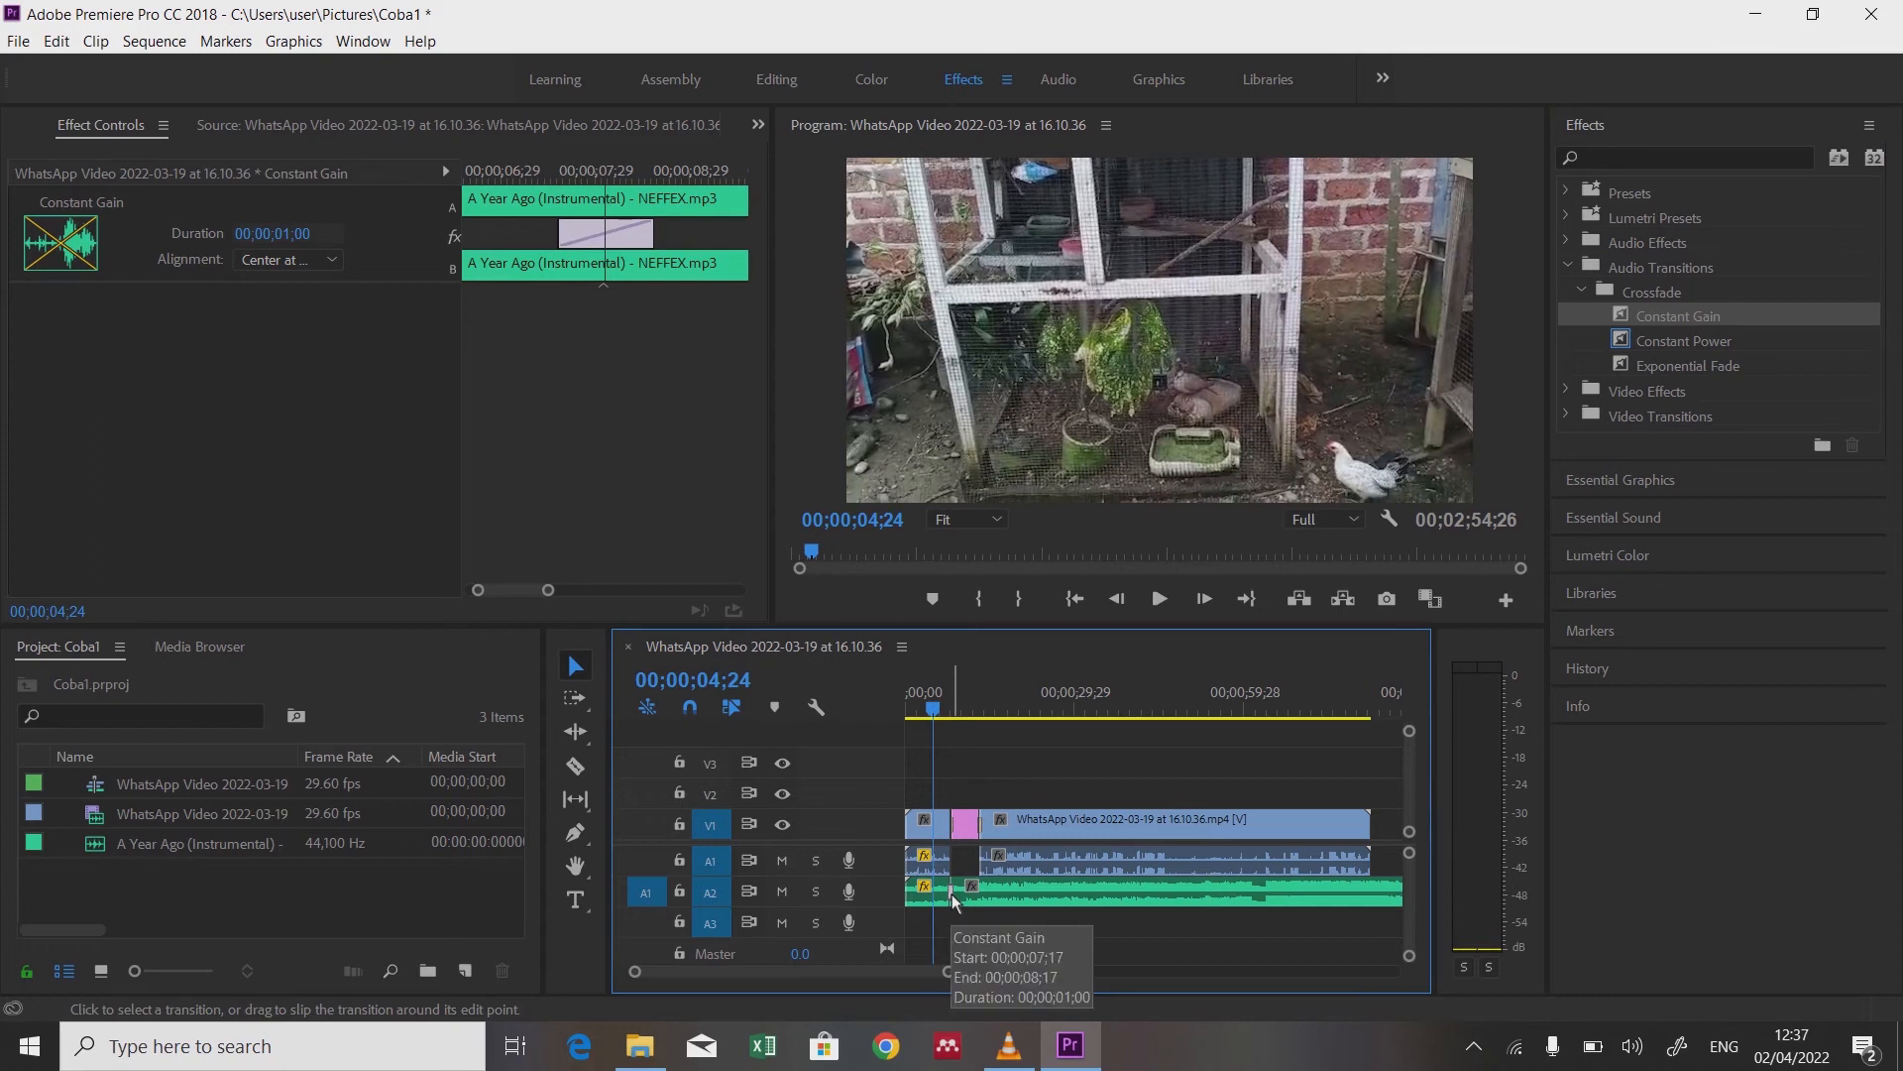
right_click(952, 894)
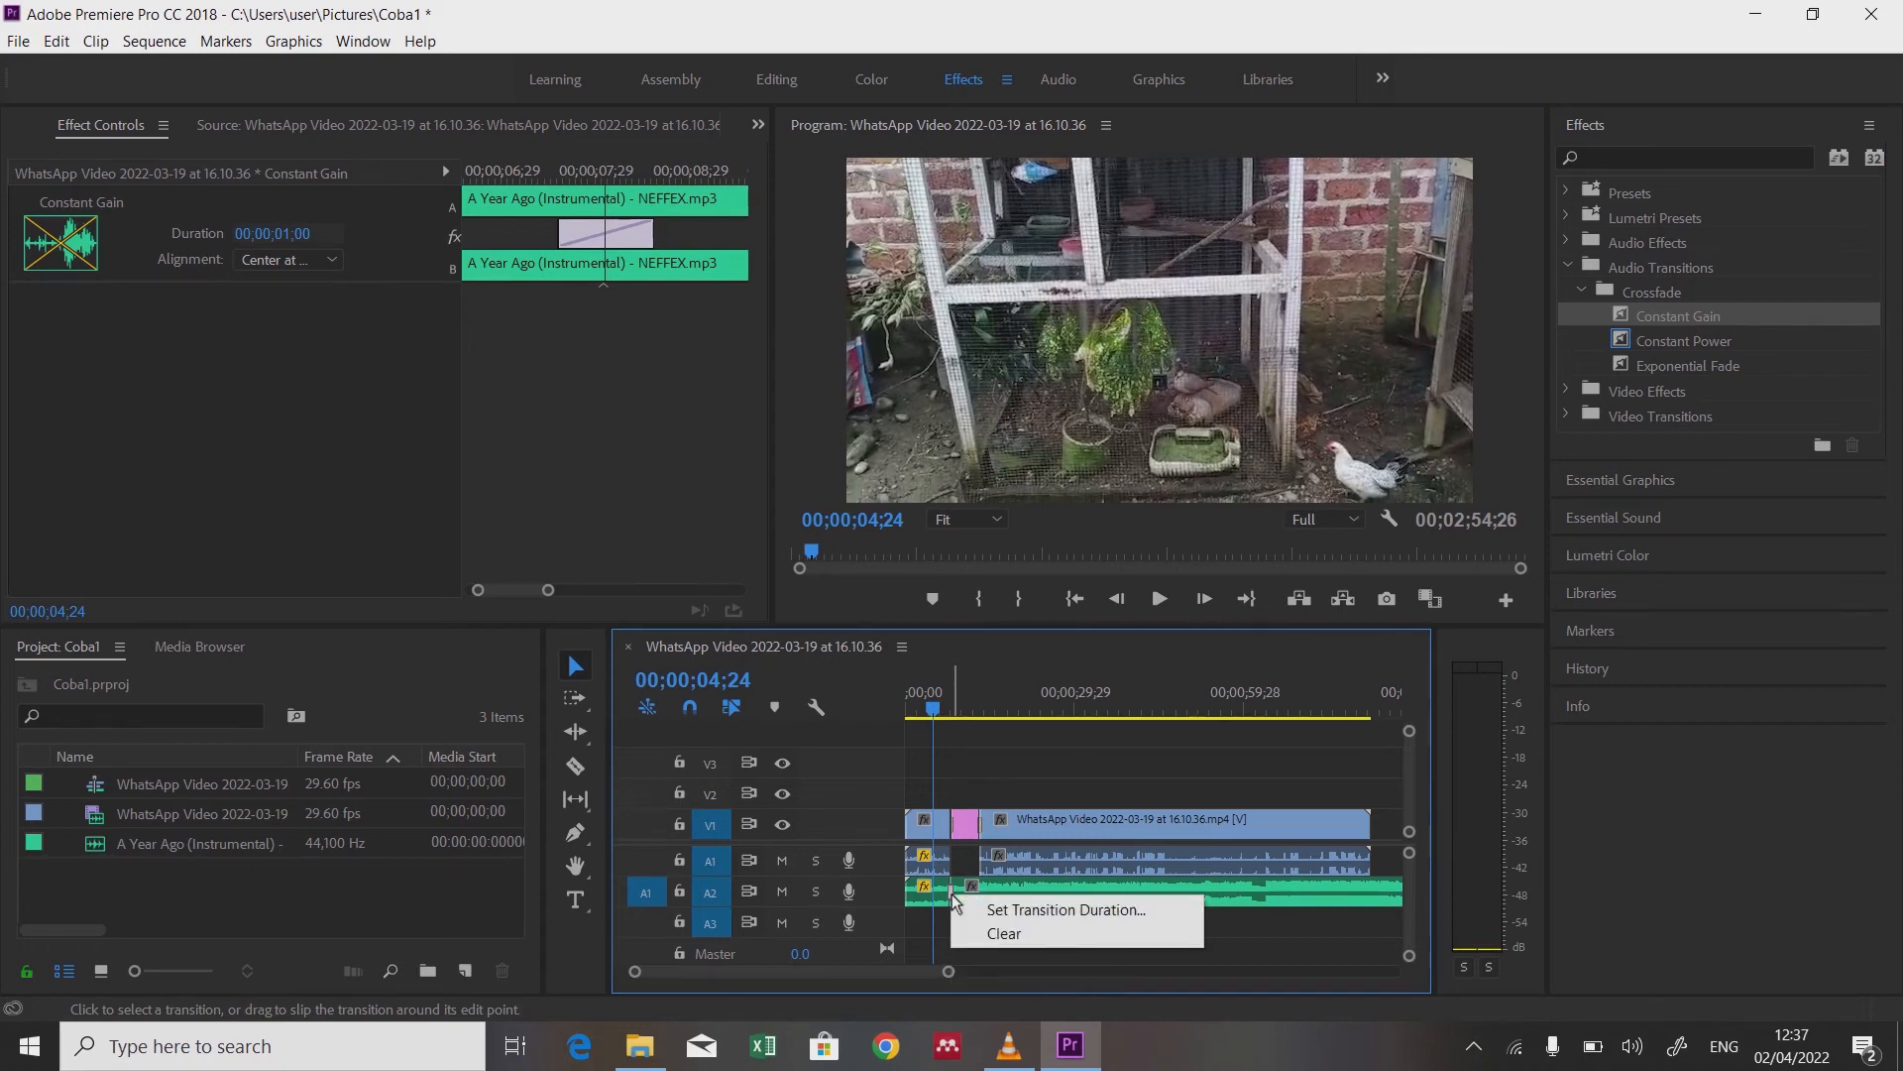
click(1263, 936)
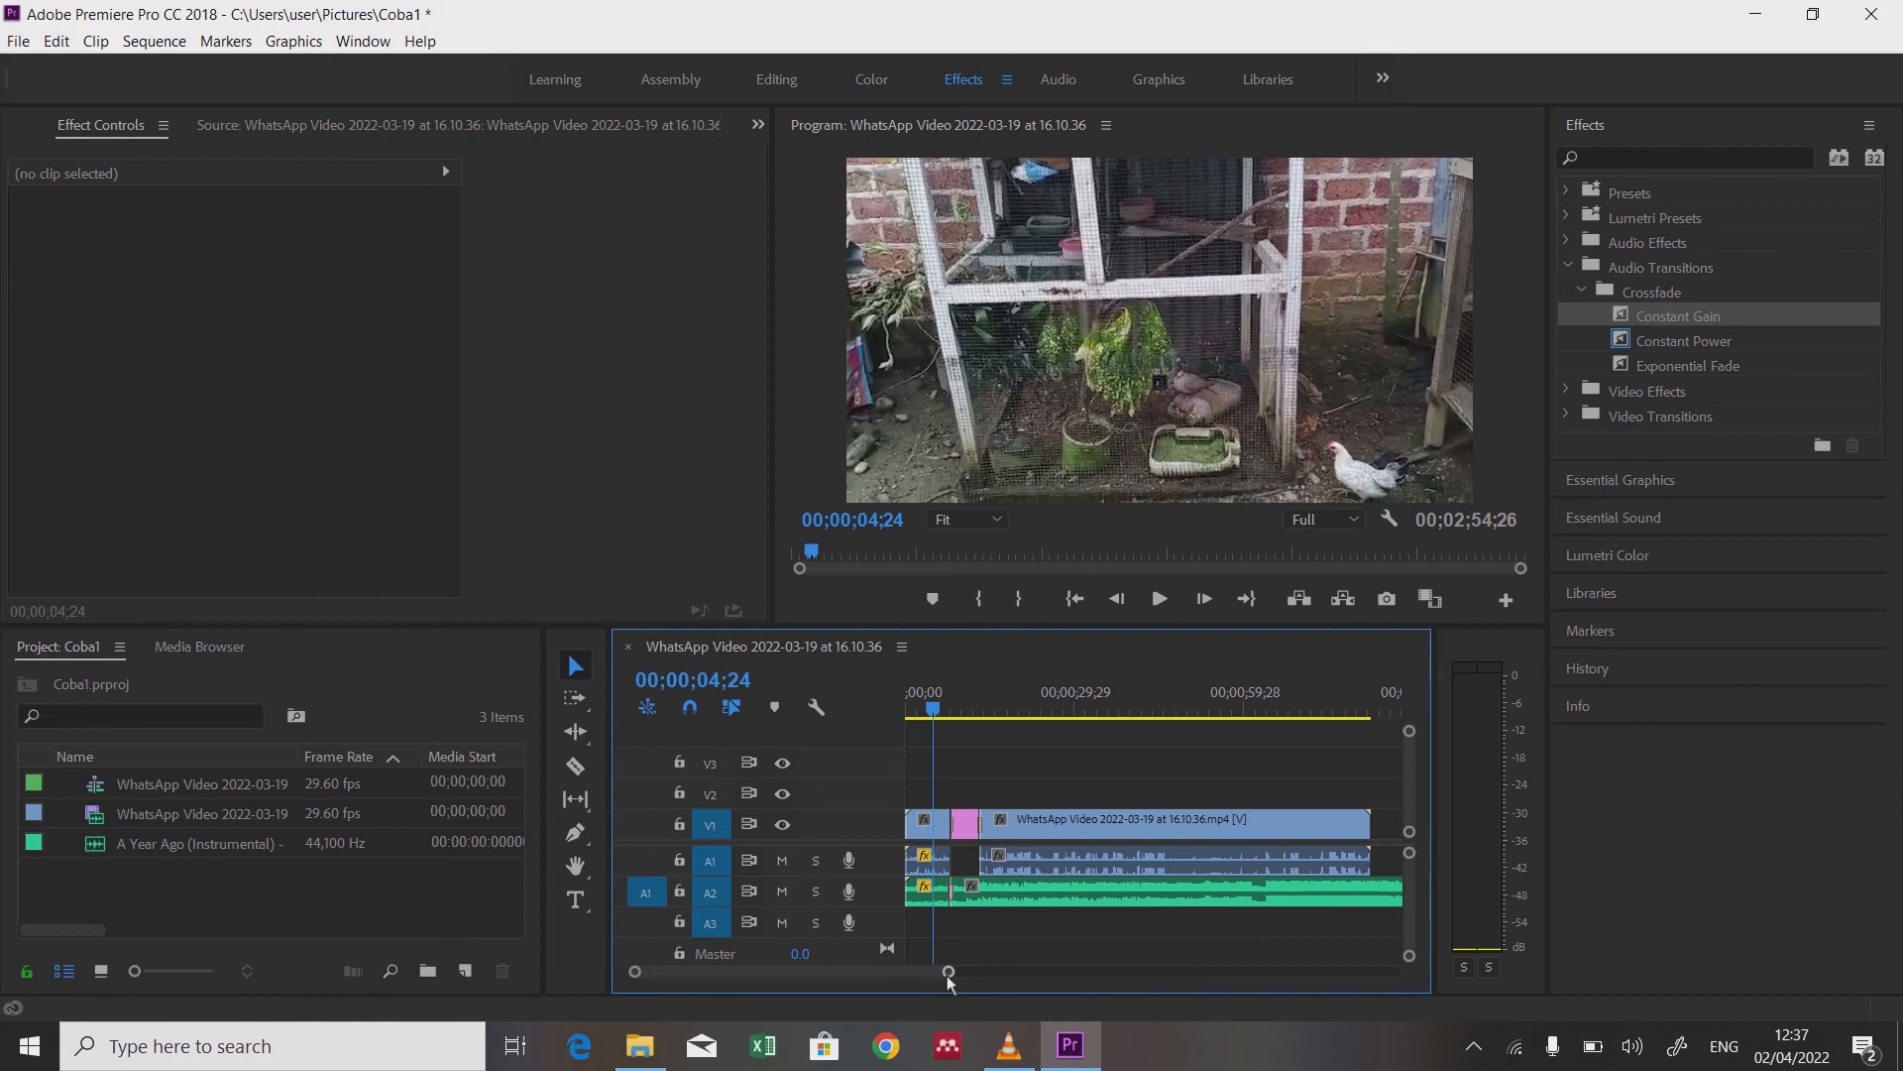
drag(947, 974, 887, 994)
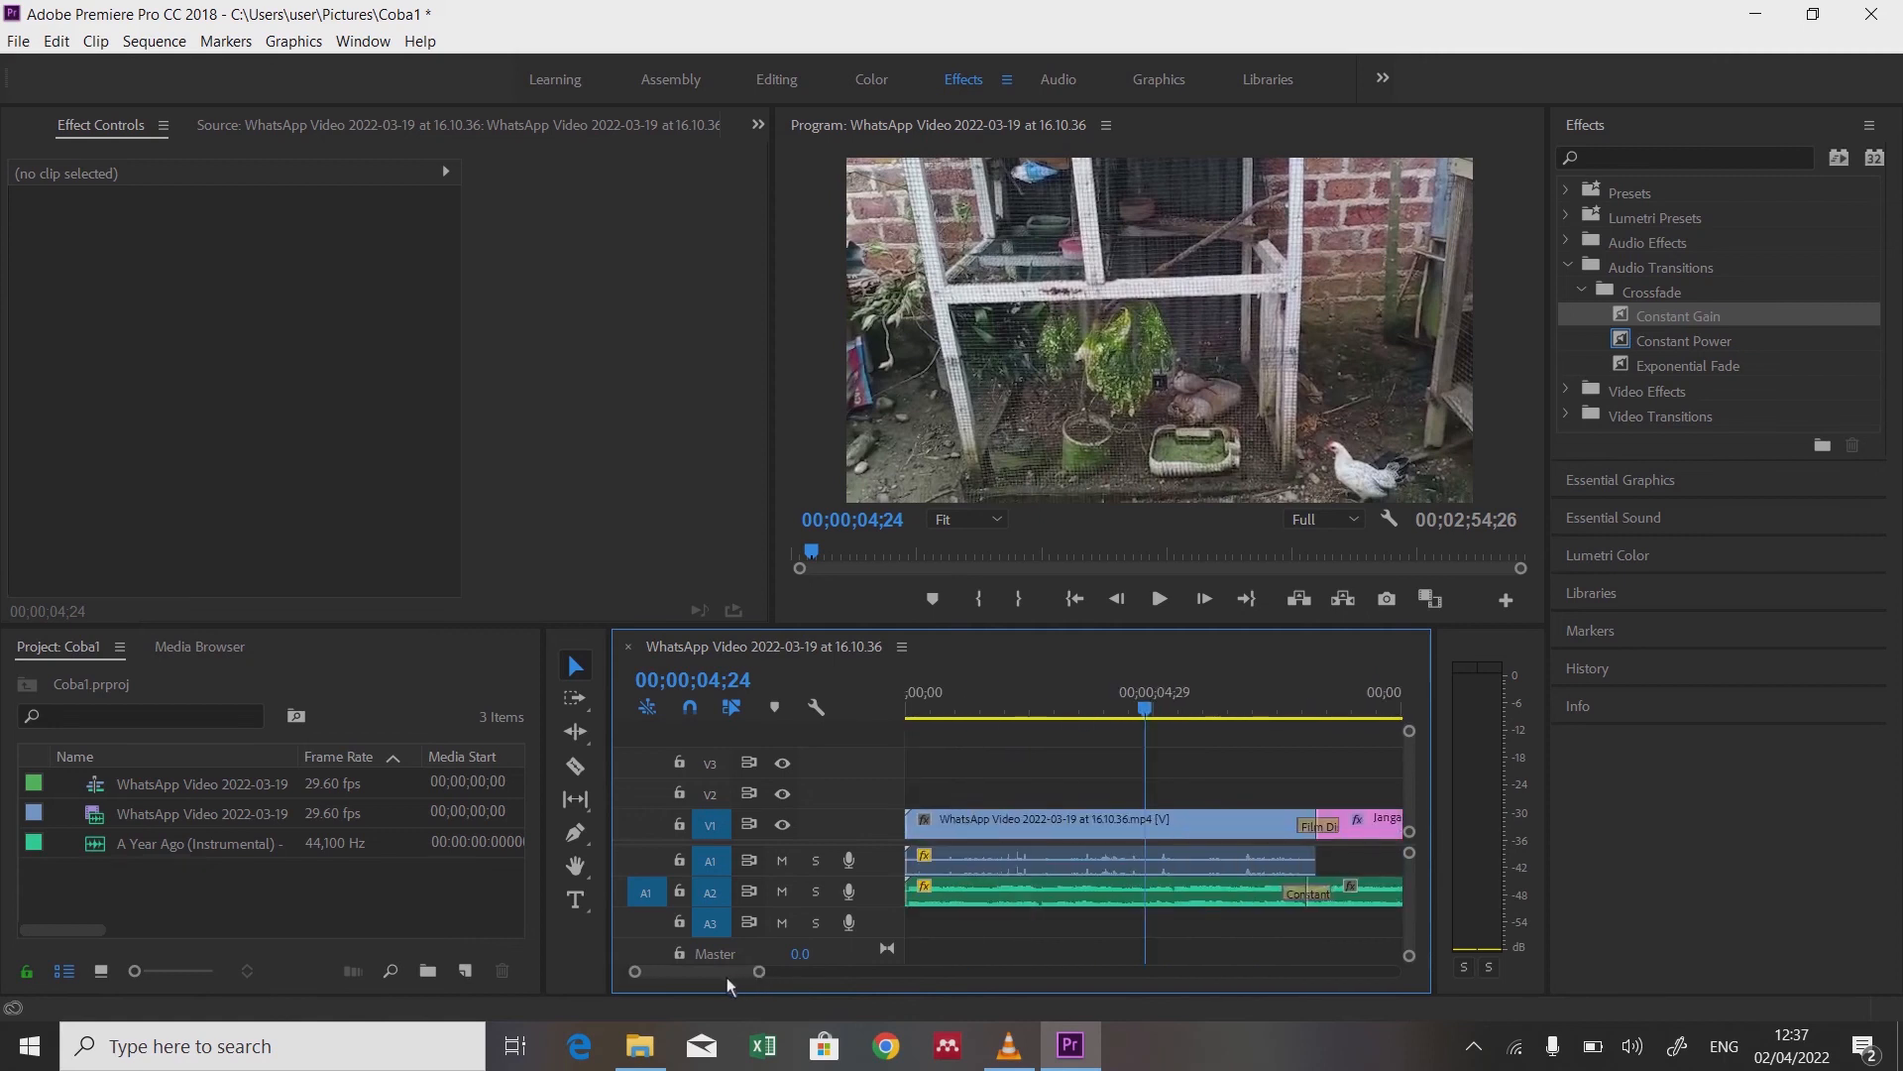
drag(730, 975, 736, 971)
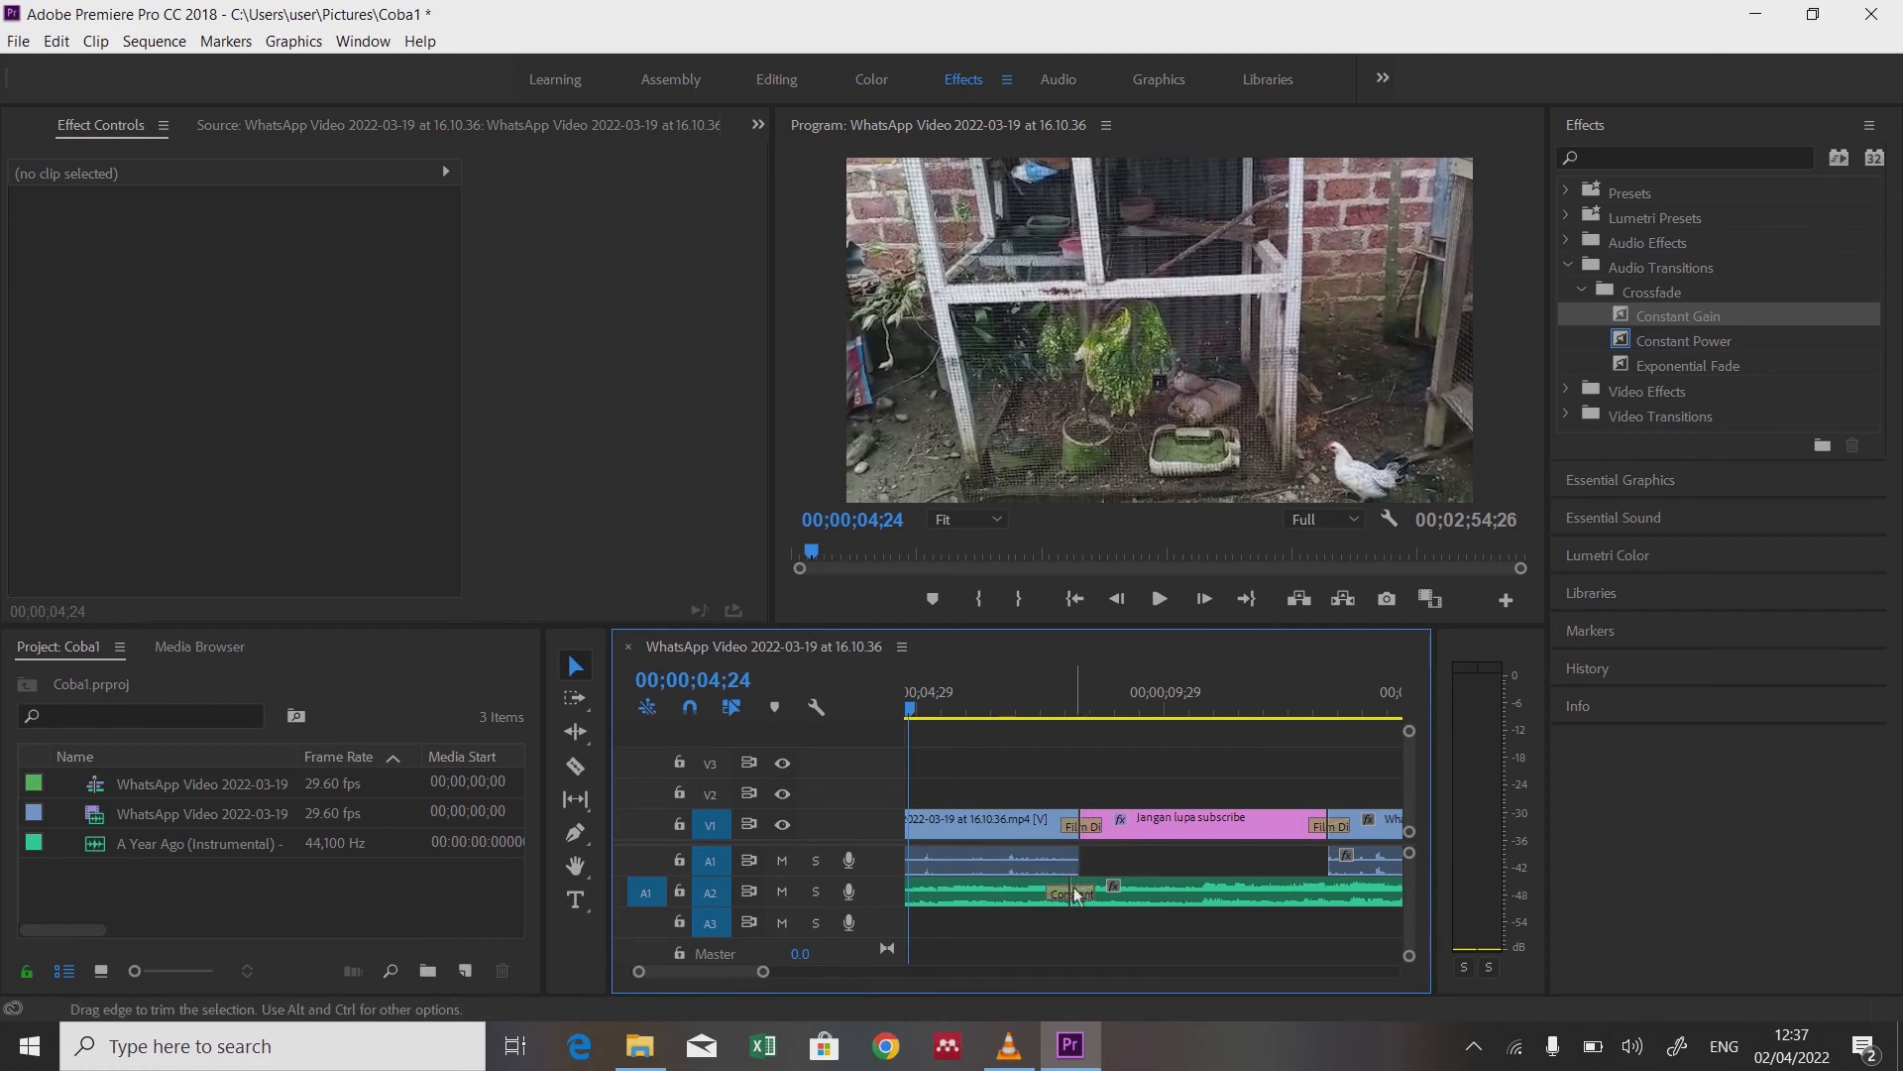
click(1063, 894)
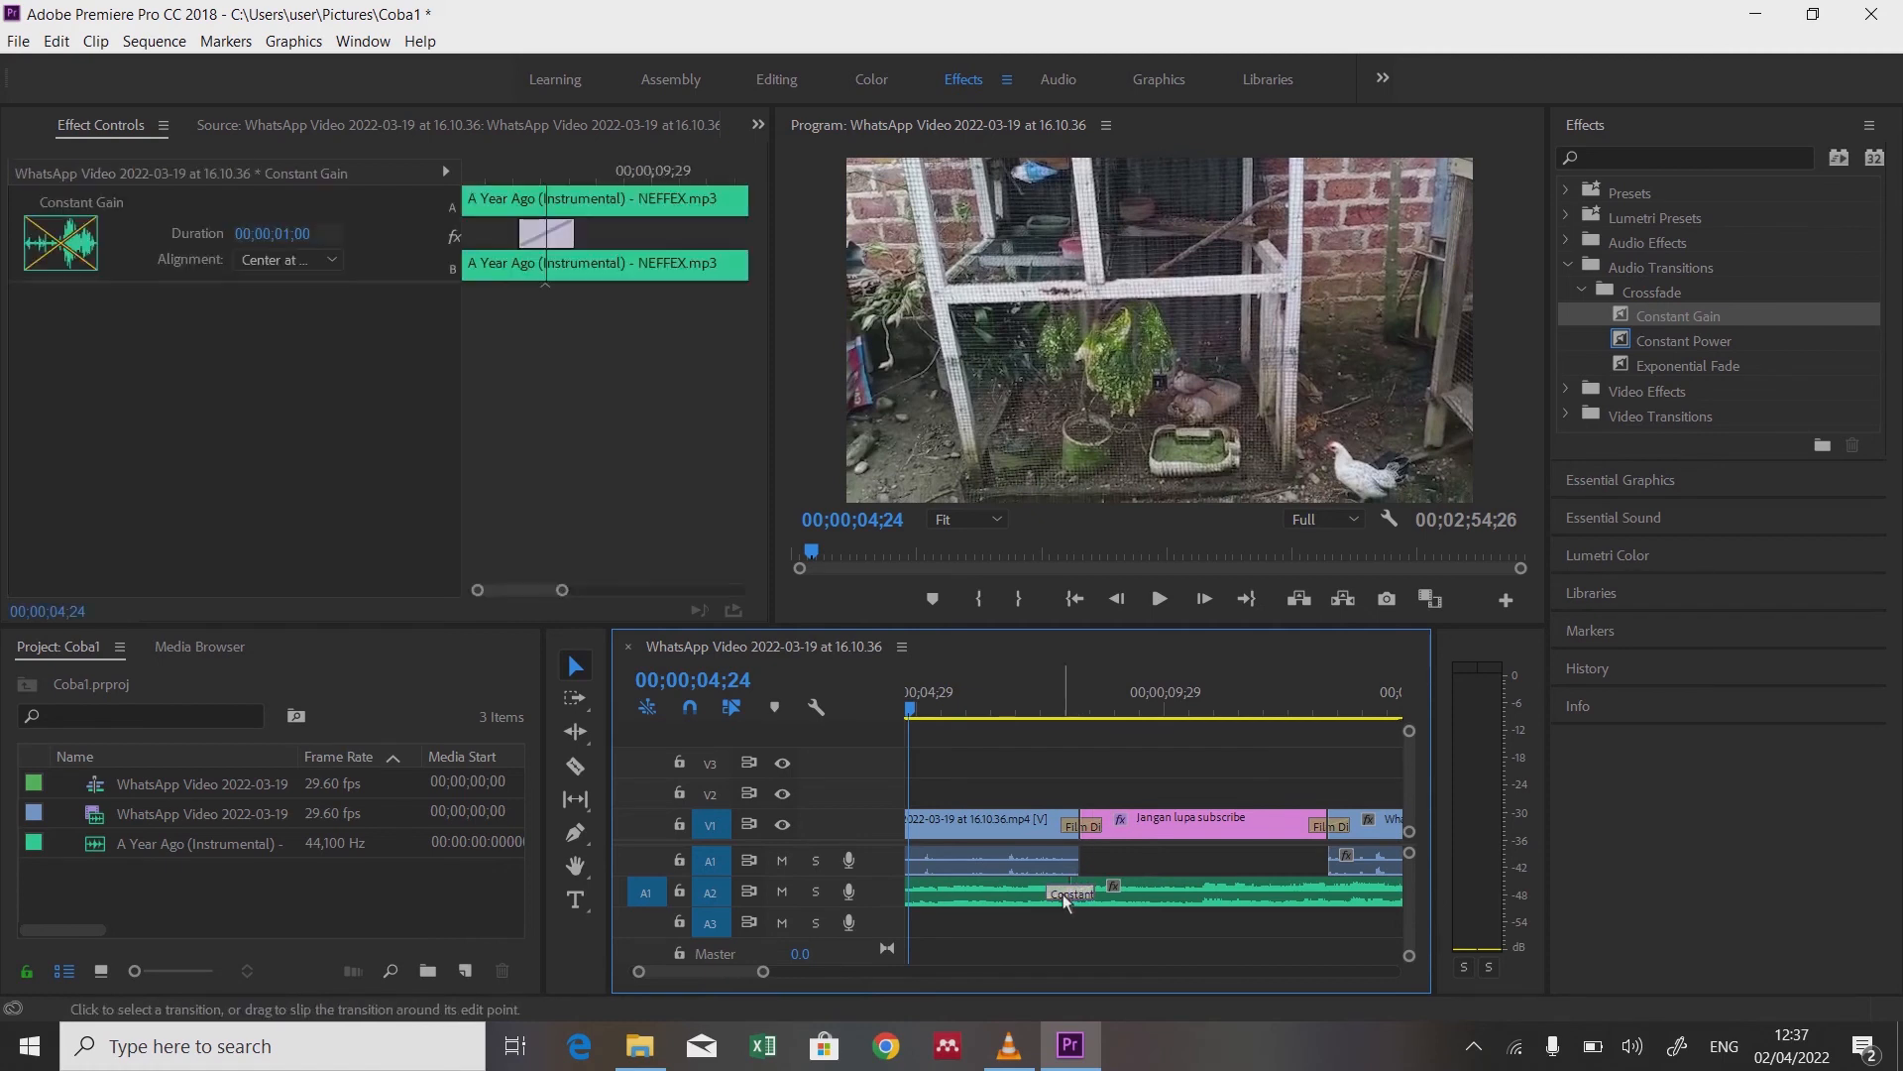
right_click(1063, 894)
click(1128, 910)
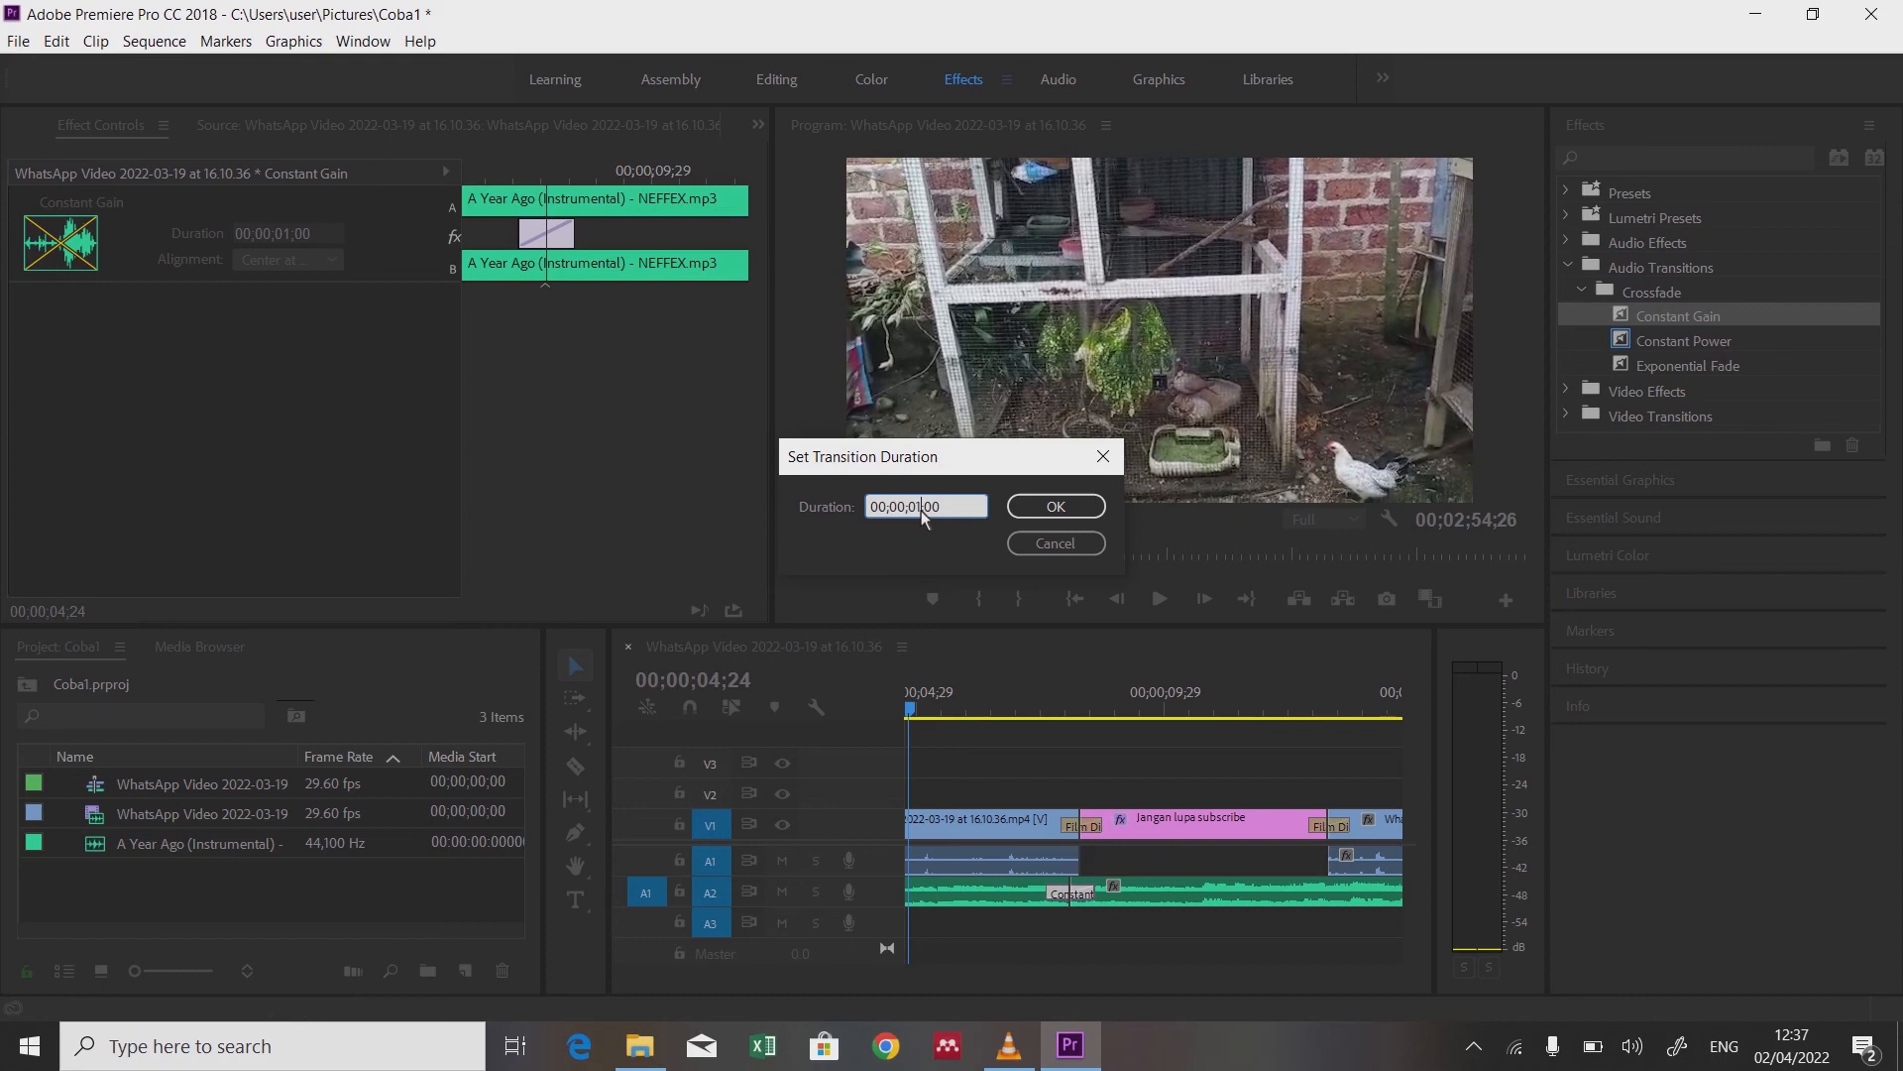
text(3)
click(1046, 505)
Step: Play the lengthened crossfade from 00;00;04;24 into the title, and move the playhead back to 00;00;07;24
click(1159, 600)
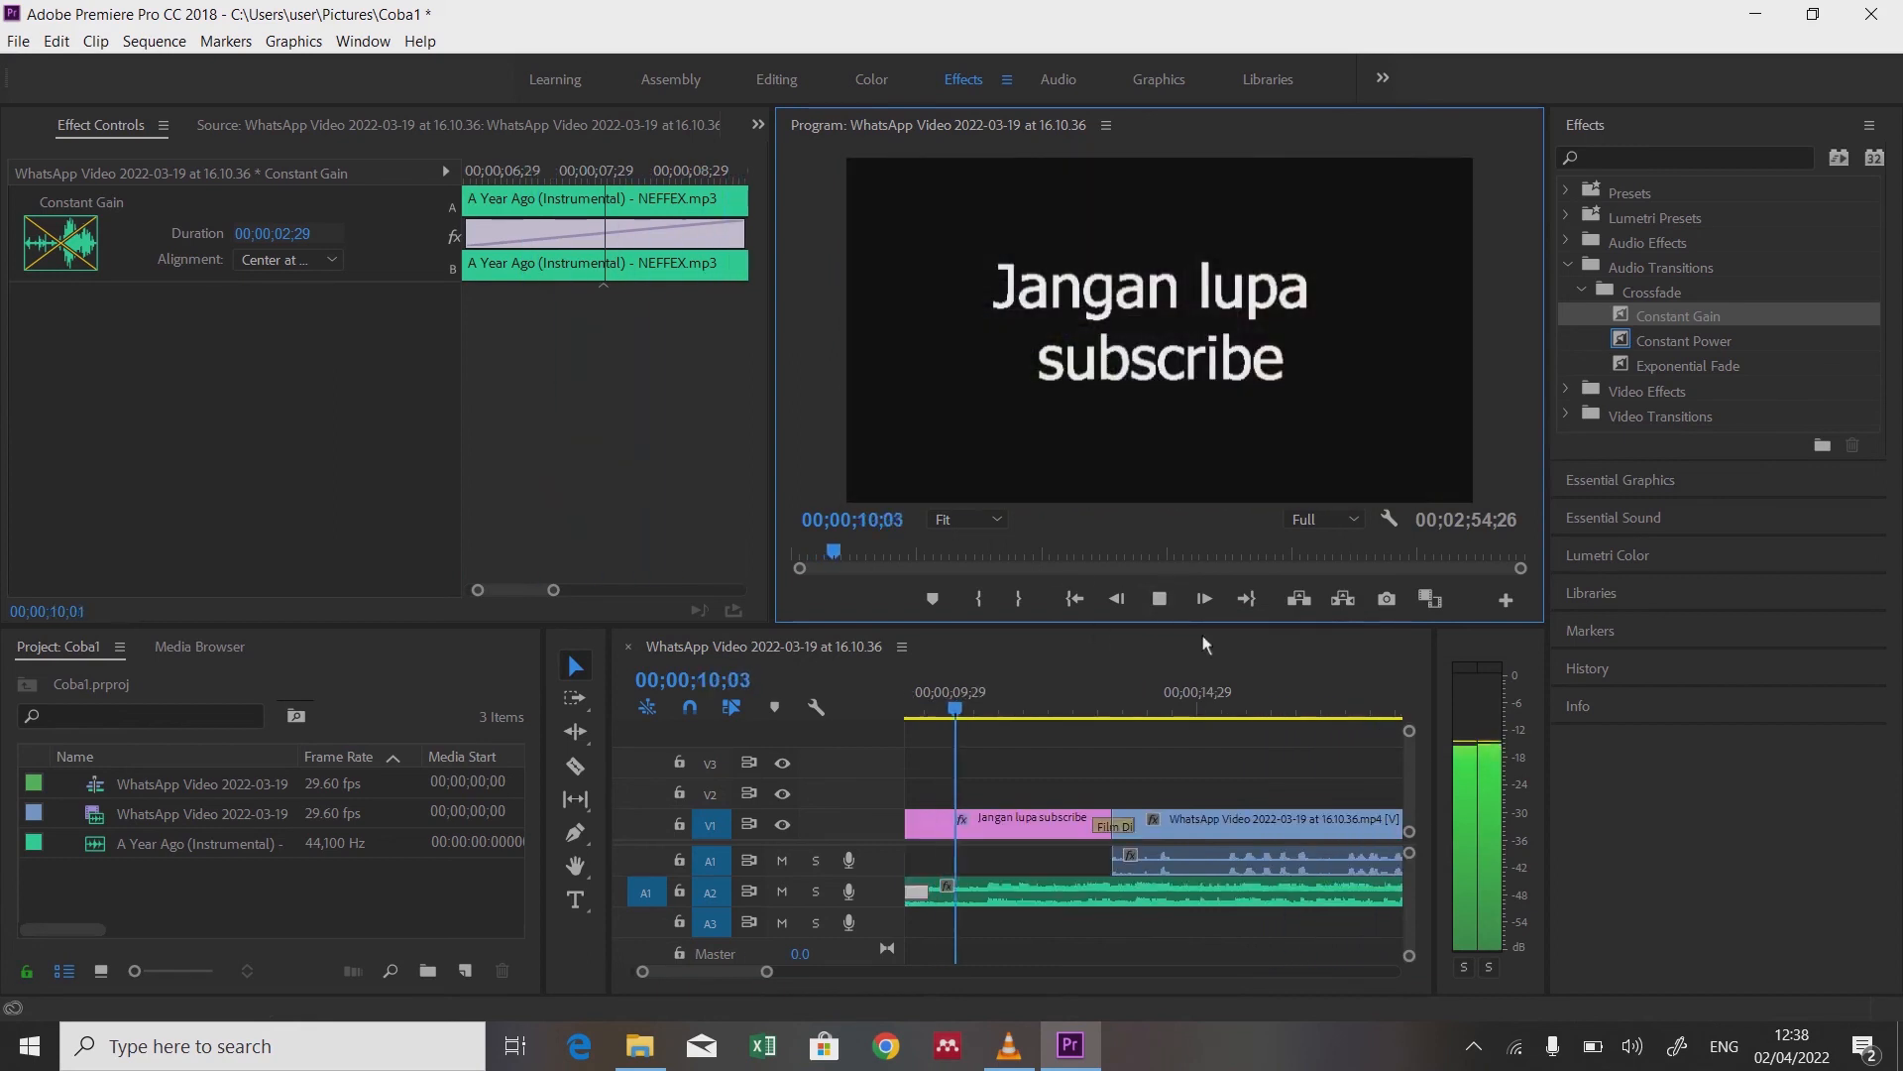
mouse_move(972, 710)
mouse_down()
mouse_move(904, 712)
mouse_move(896, 688)
mouse_move(991, 739)
mouse_up()
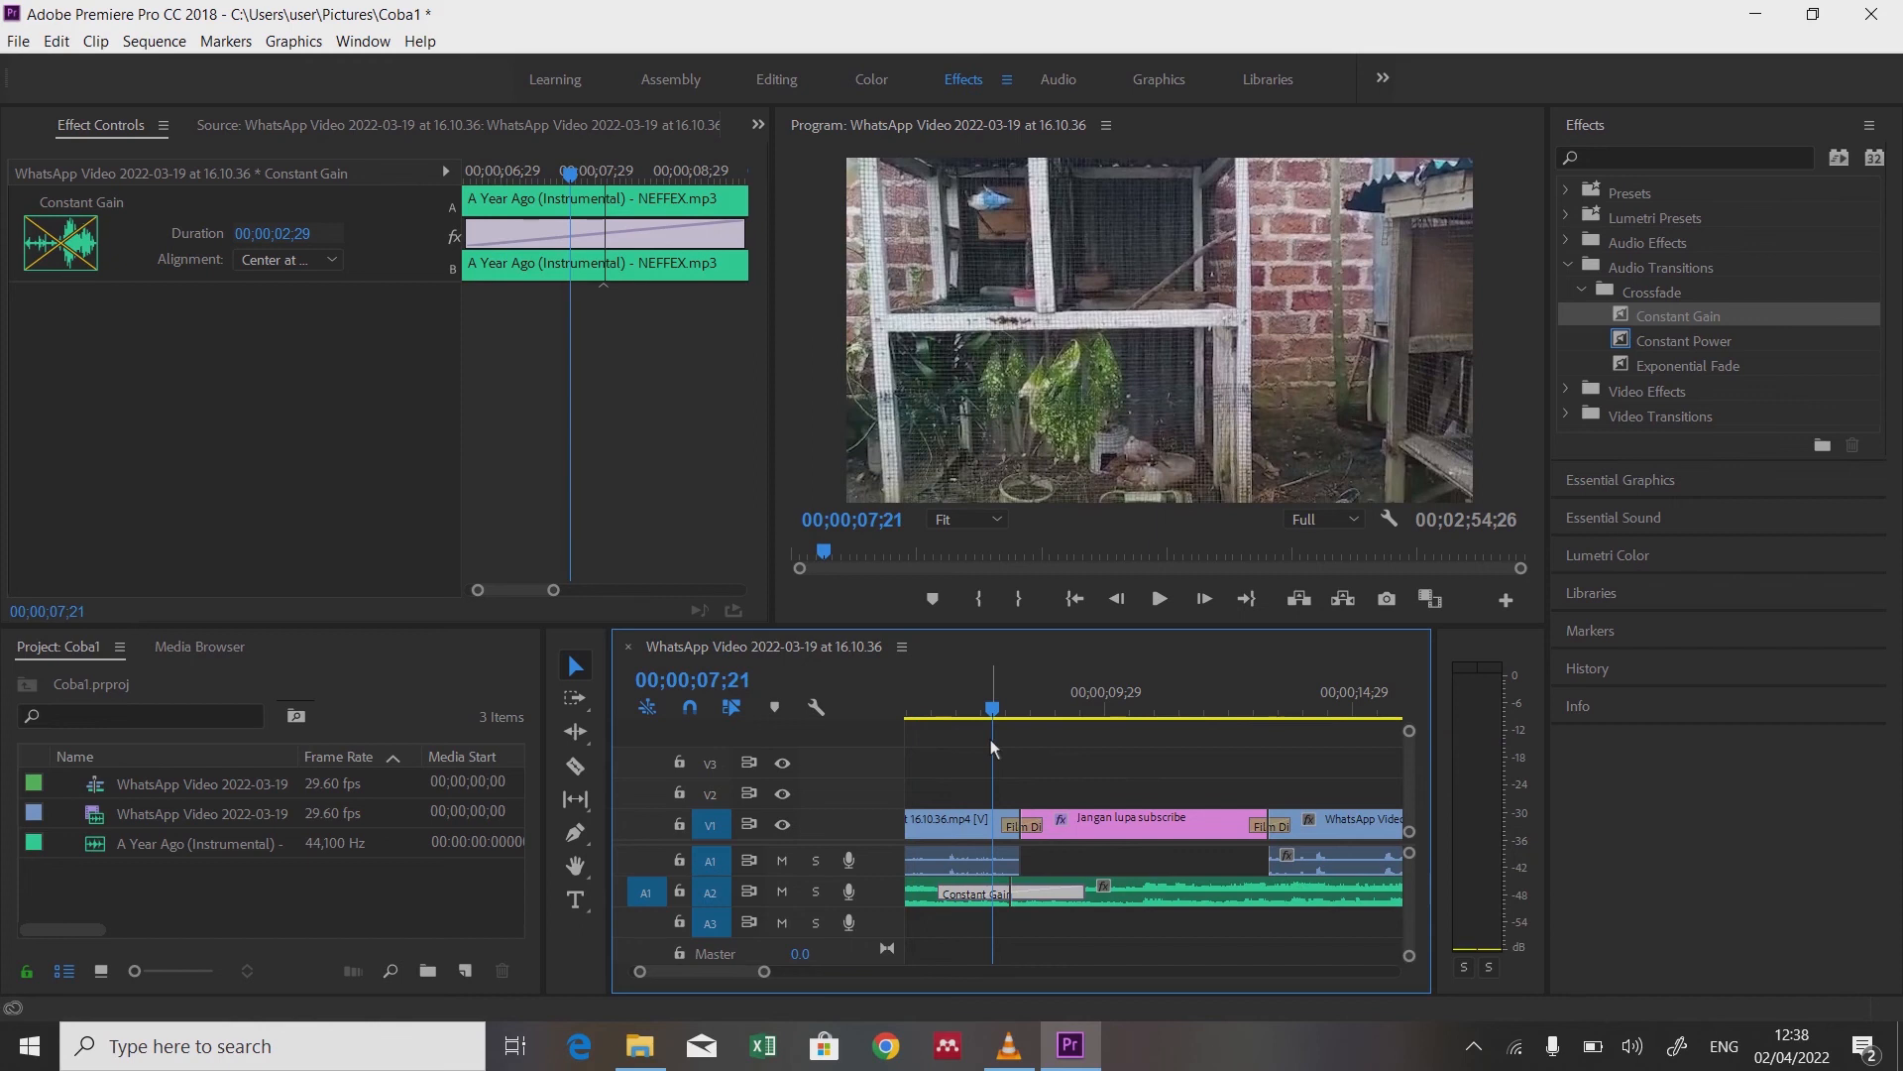
click(998, 711)
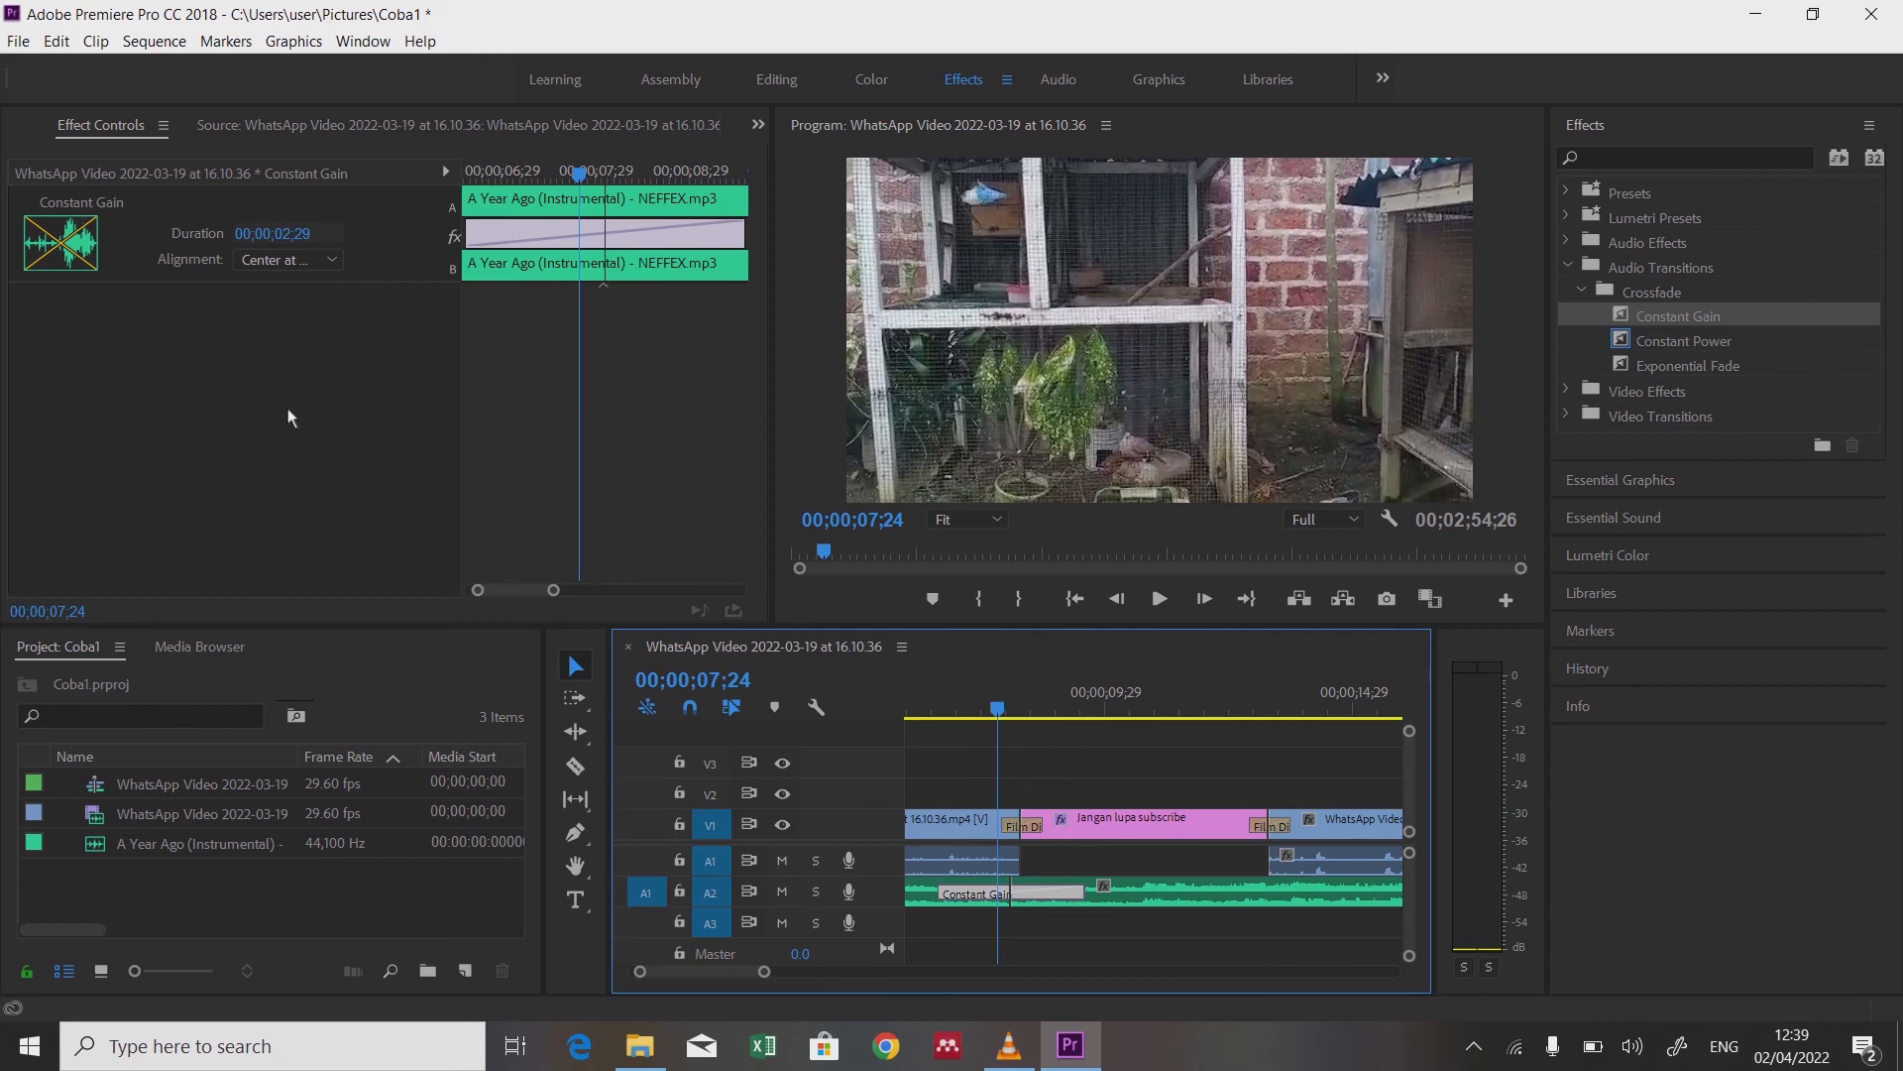
Step: Export the sequence with audio as H.264 using the Match Source - High bitrate preset, checking the output summary and publishing options first
click(18, 42)
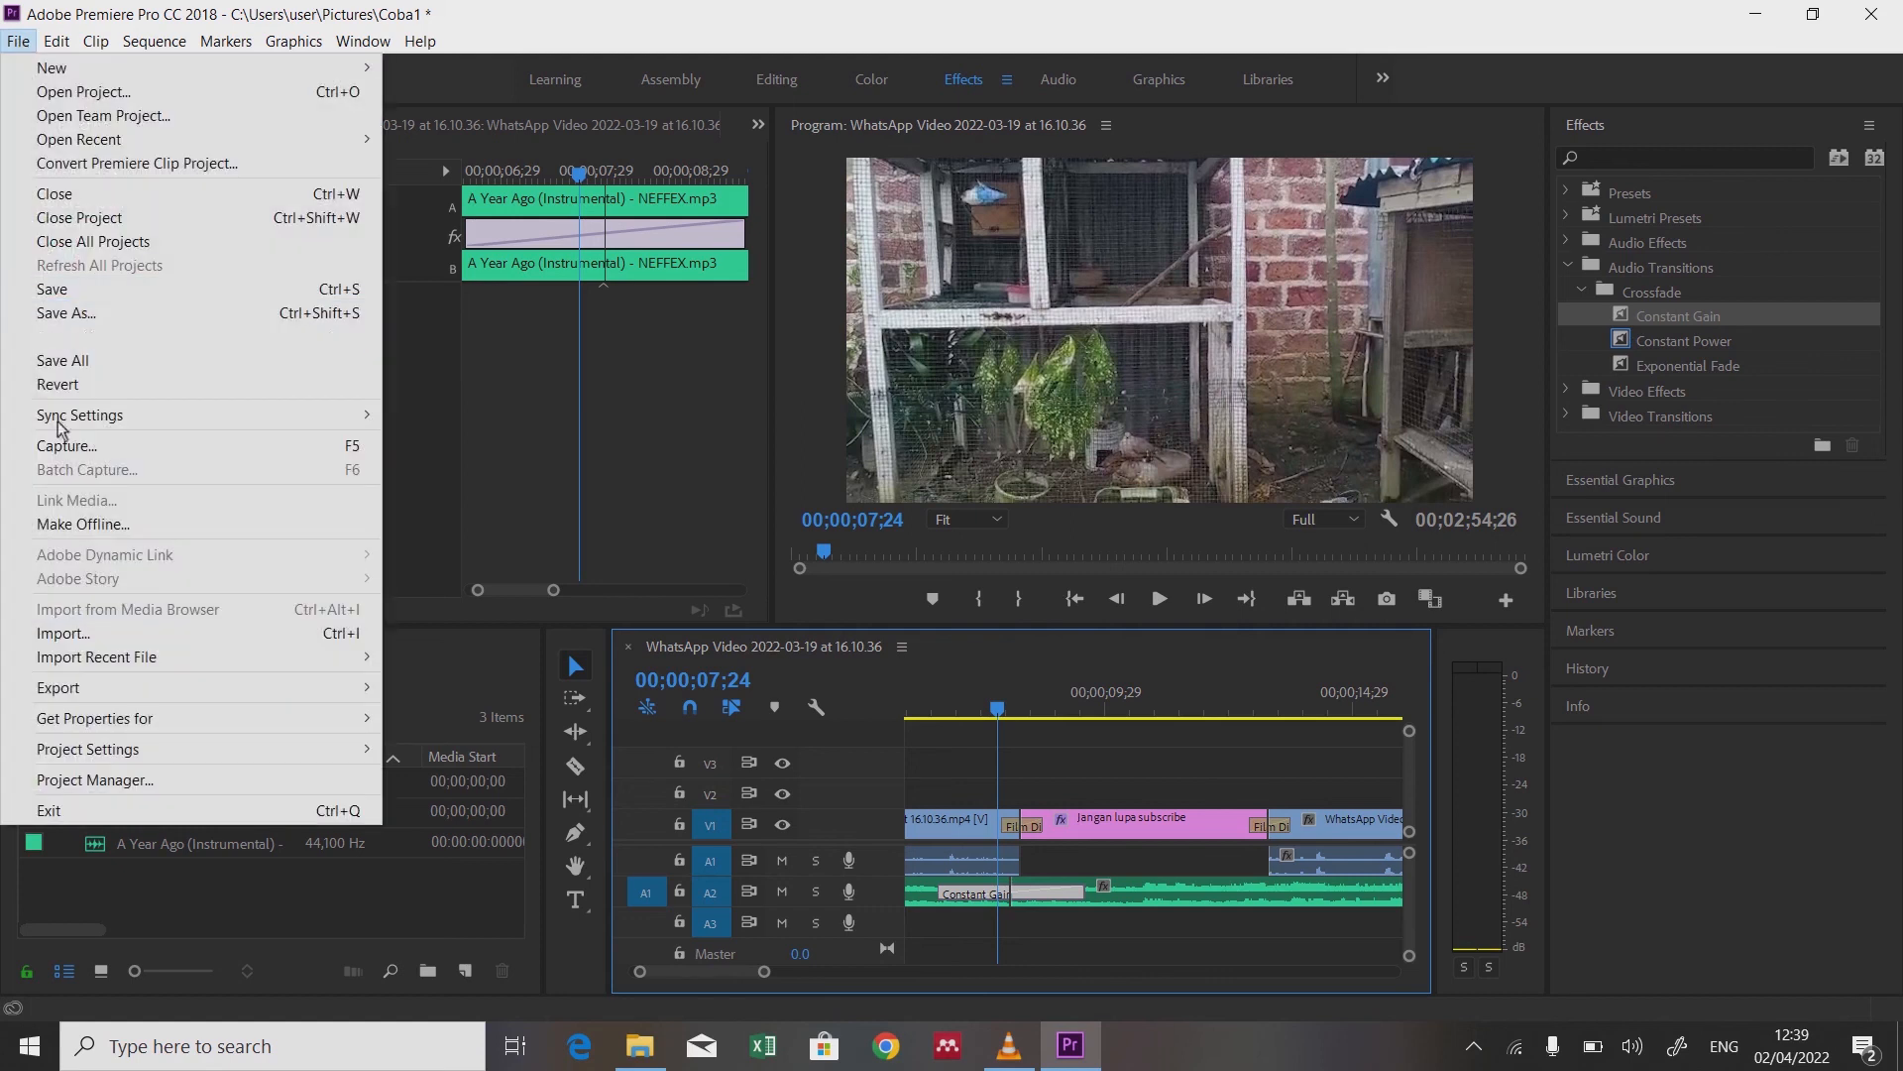
mouse_move(179, 694)
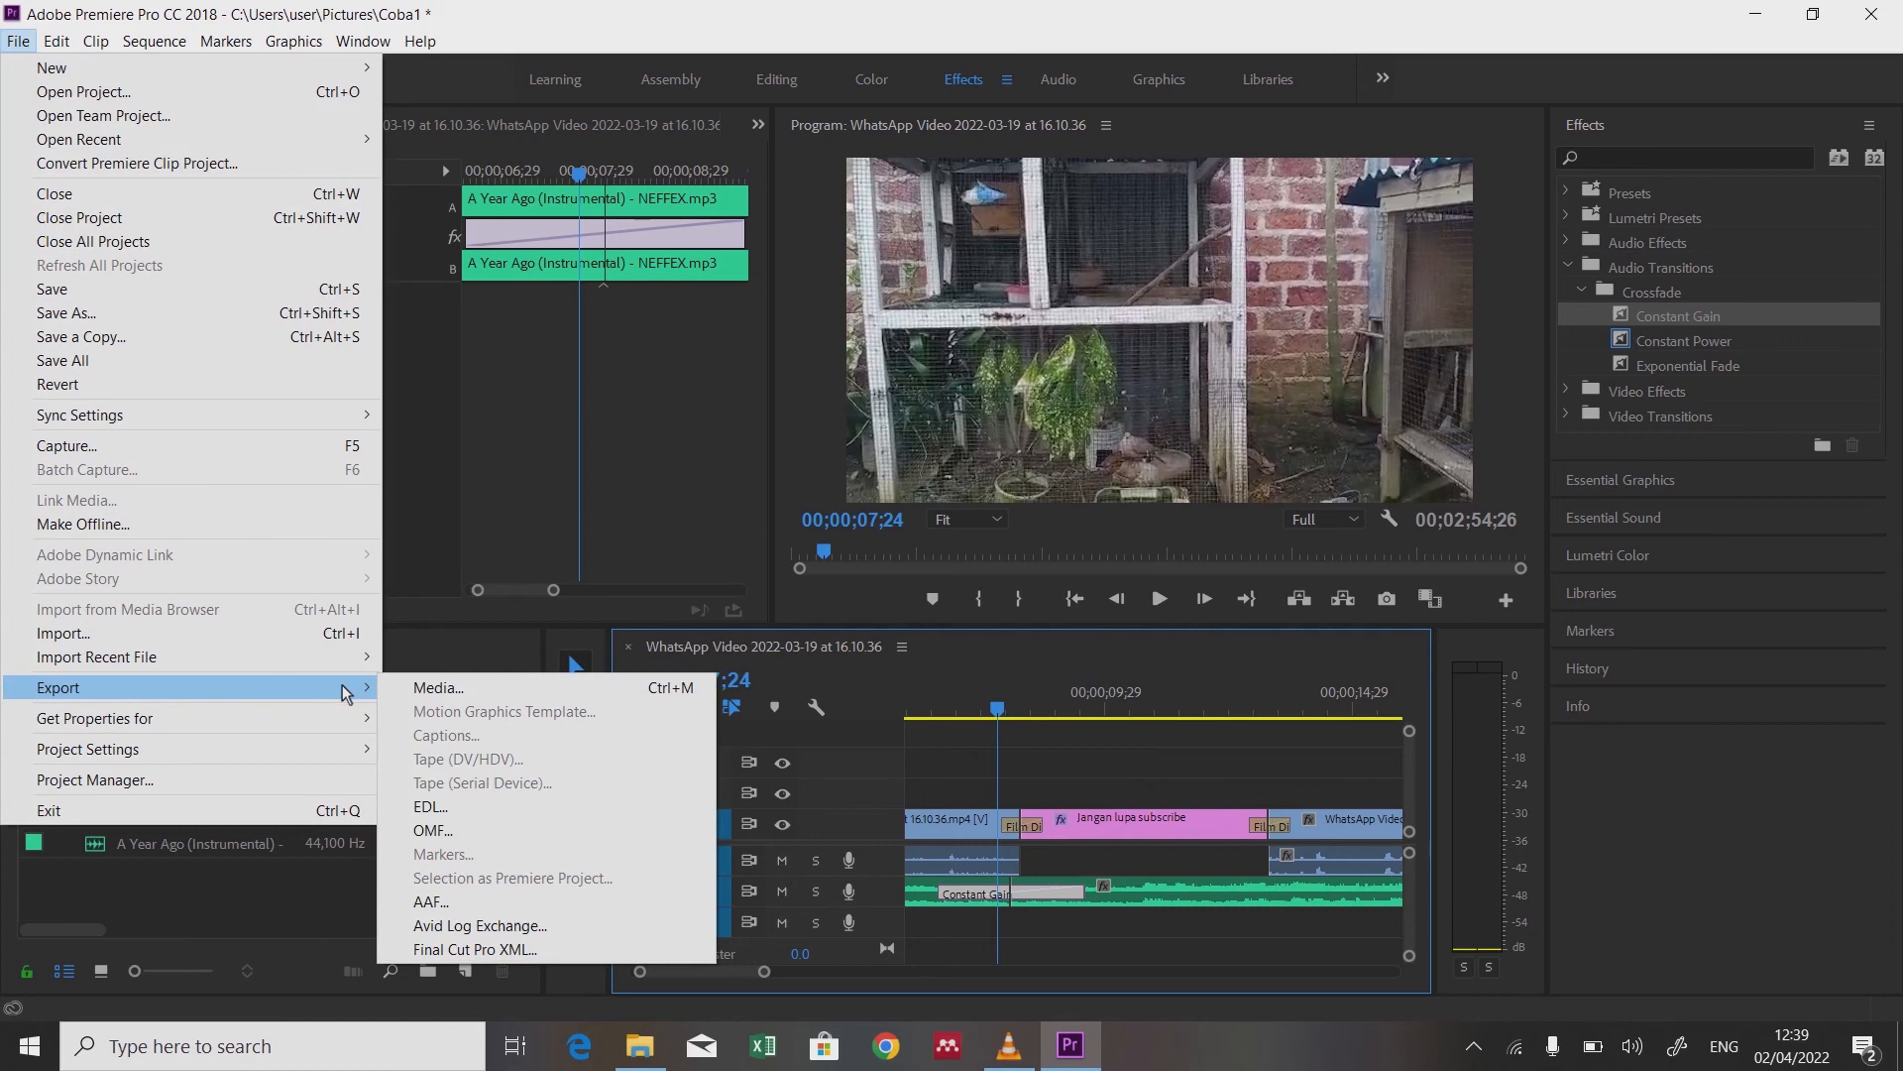
click(436, 689)
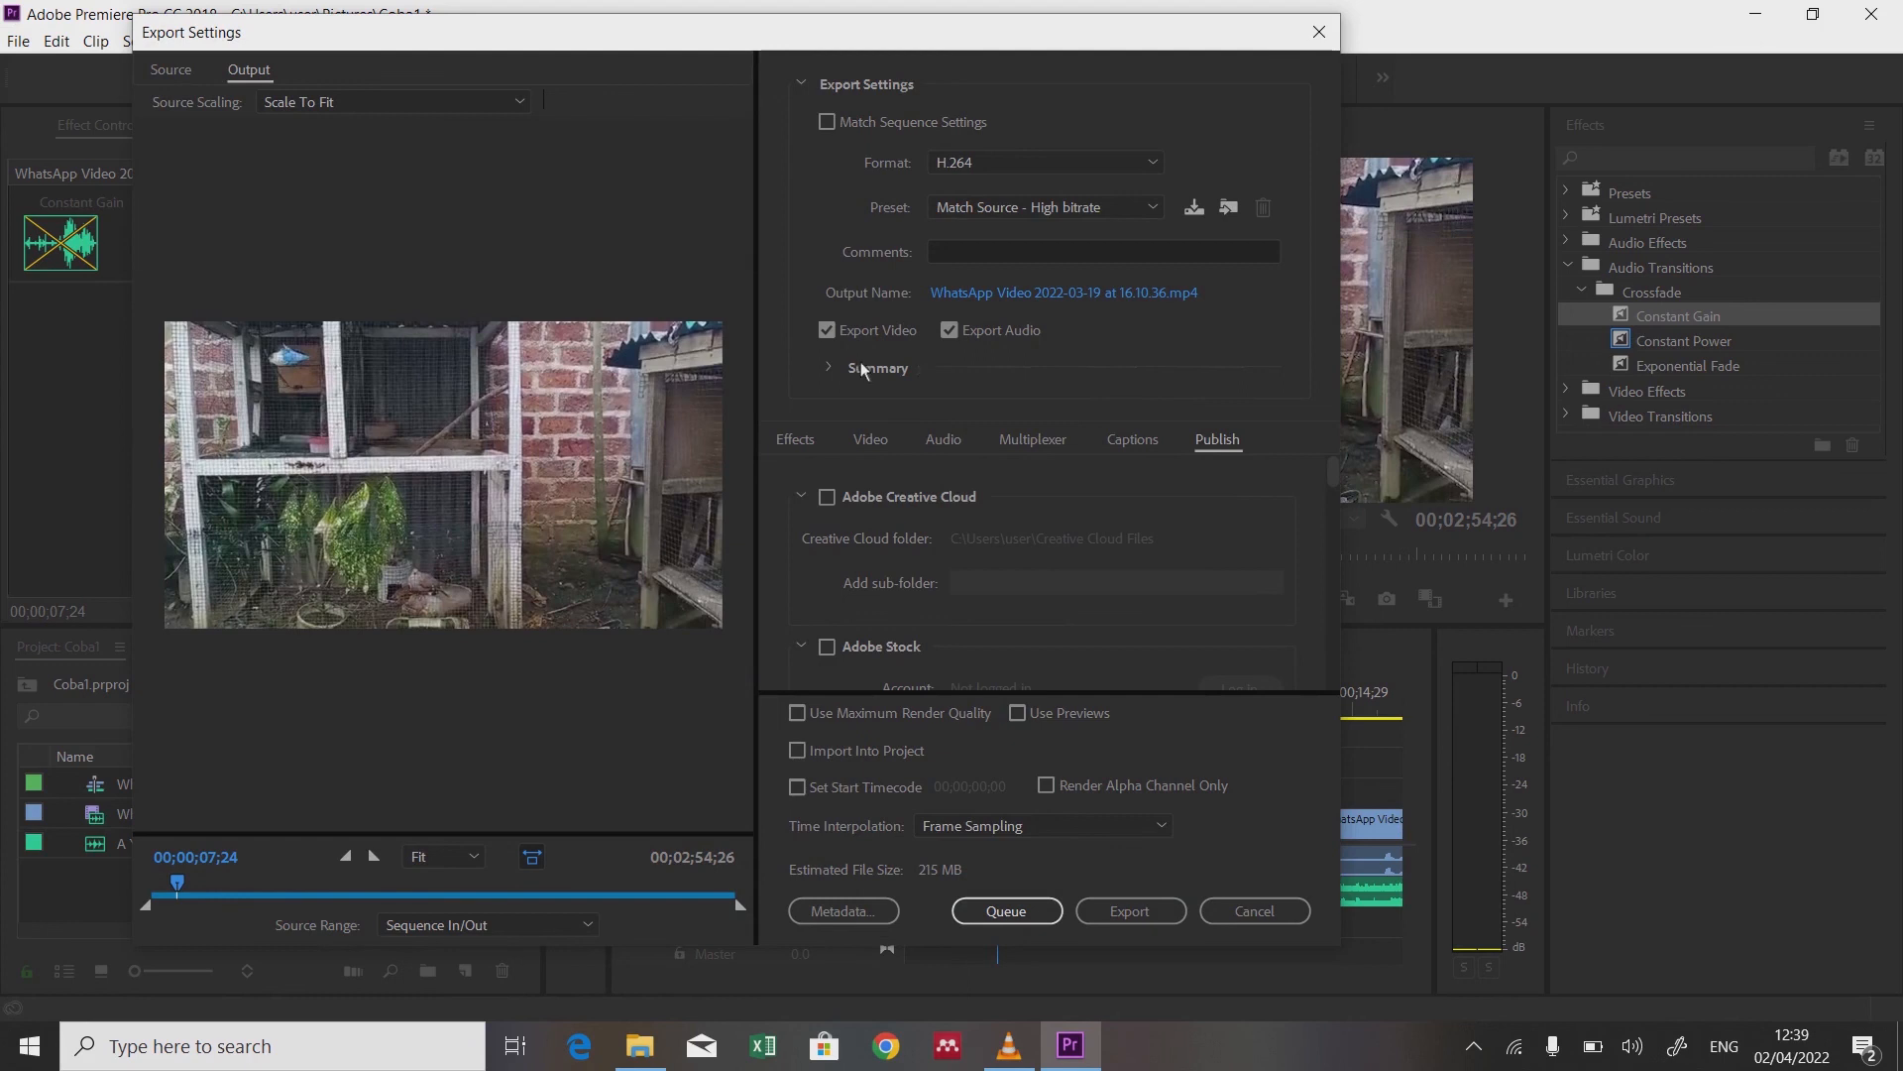
click(830, 367)
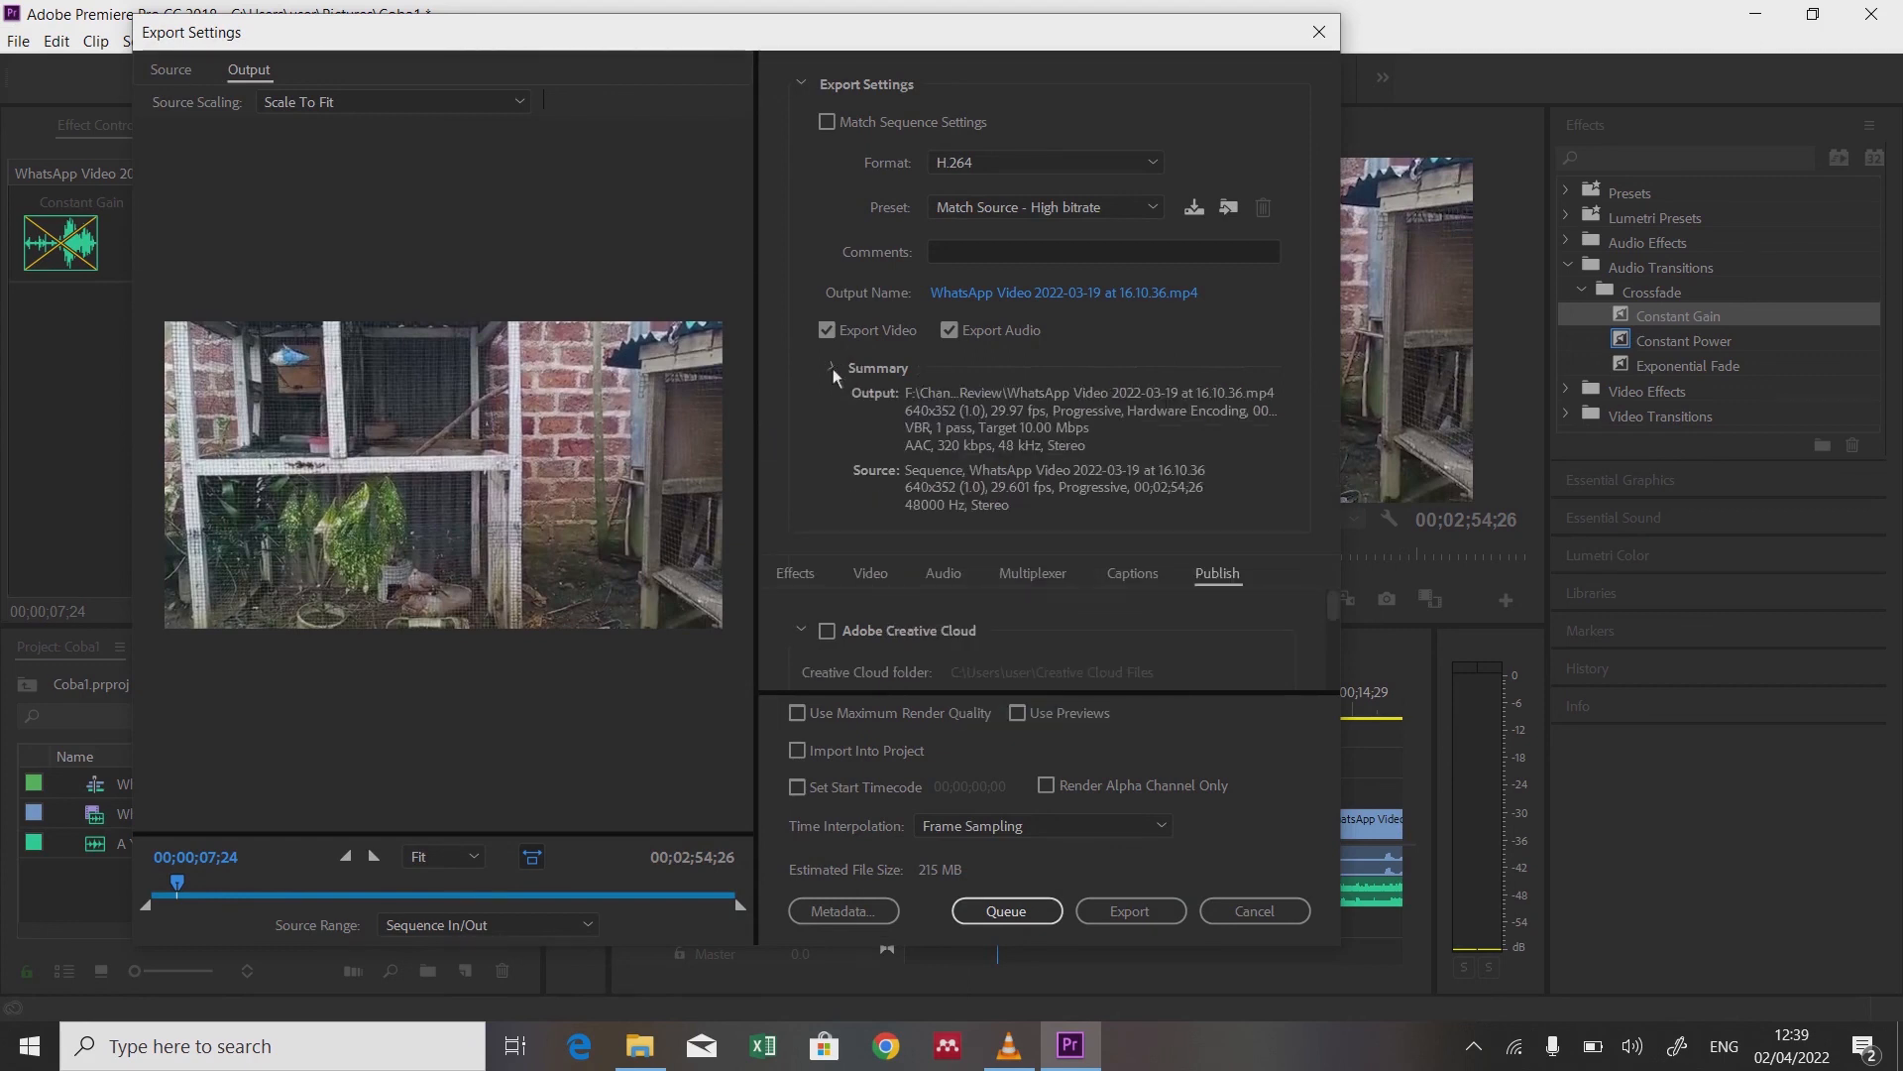
click(829, 367)
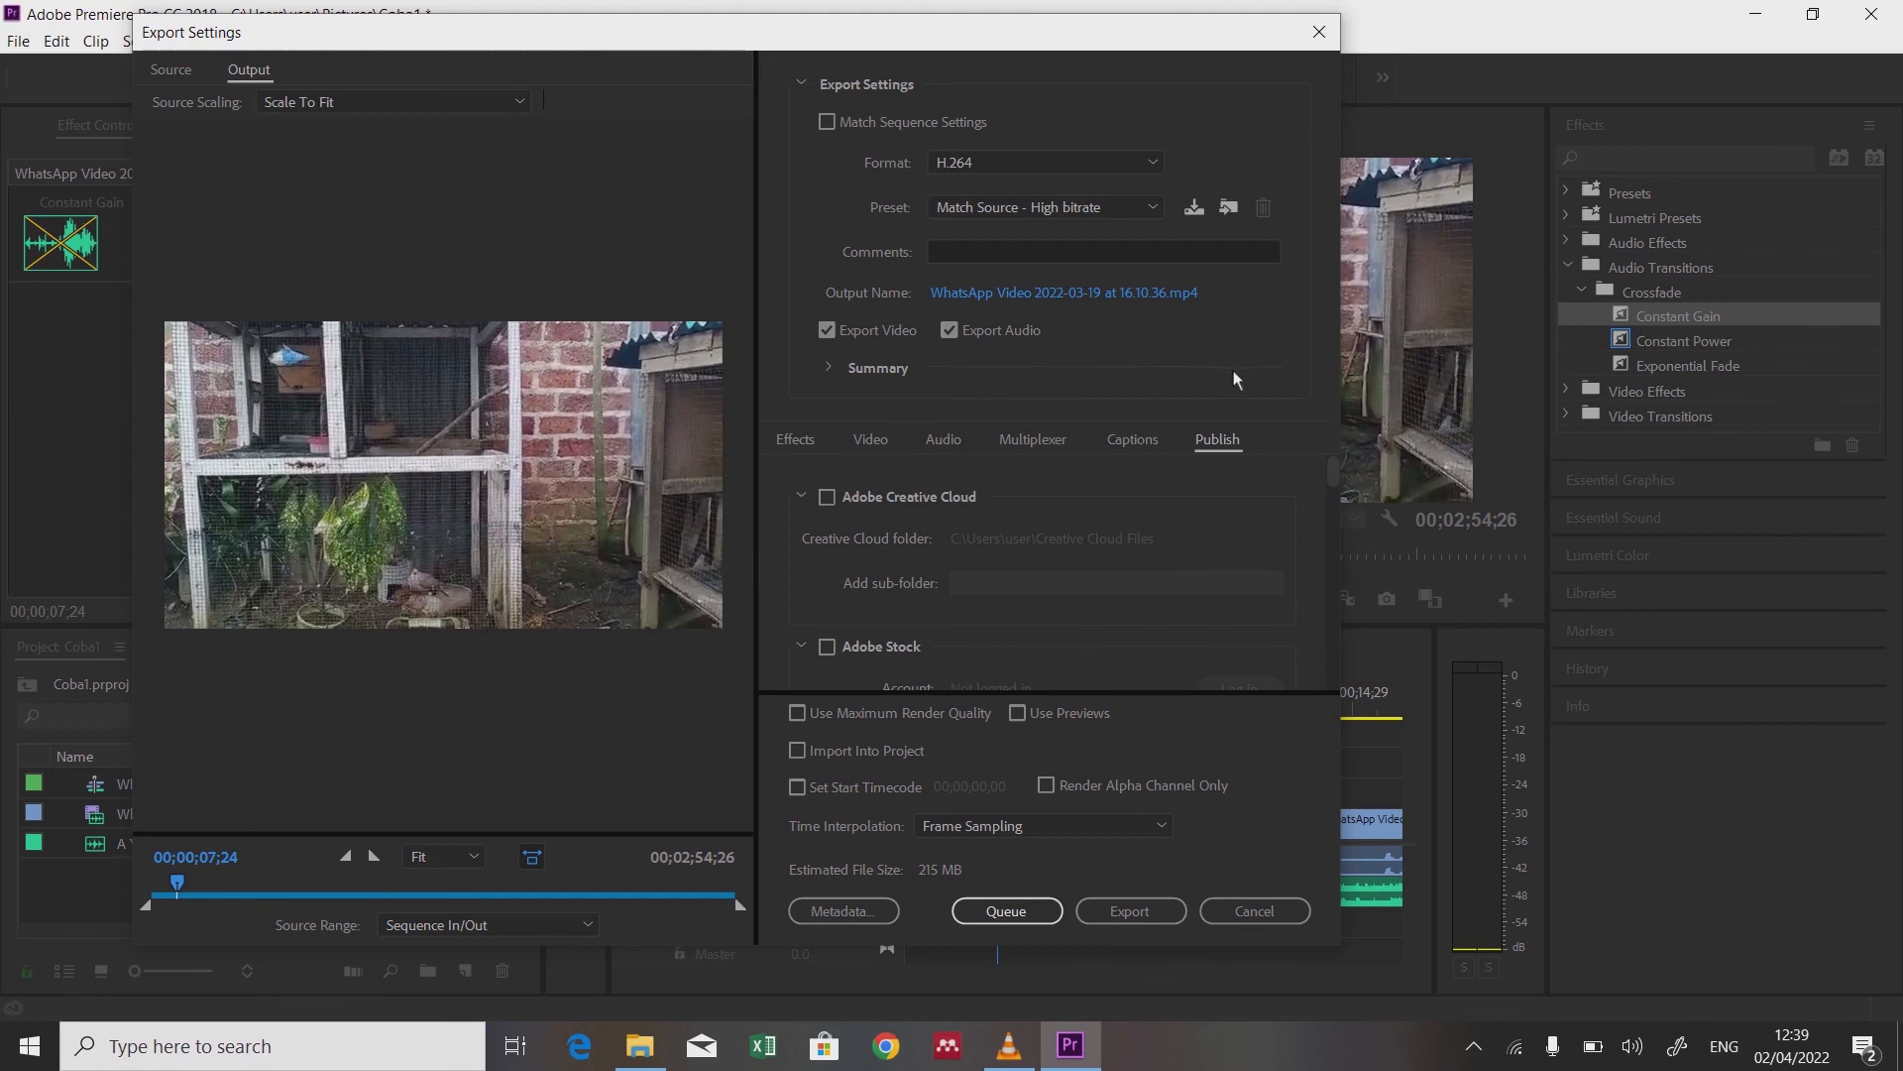
drag(1329, 474, 1358, 635)
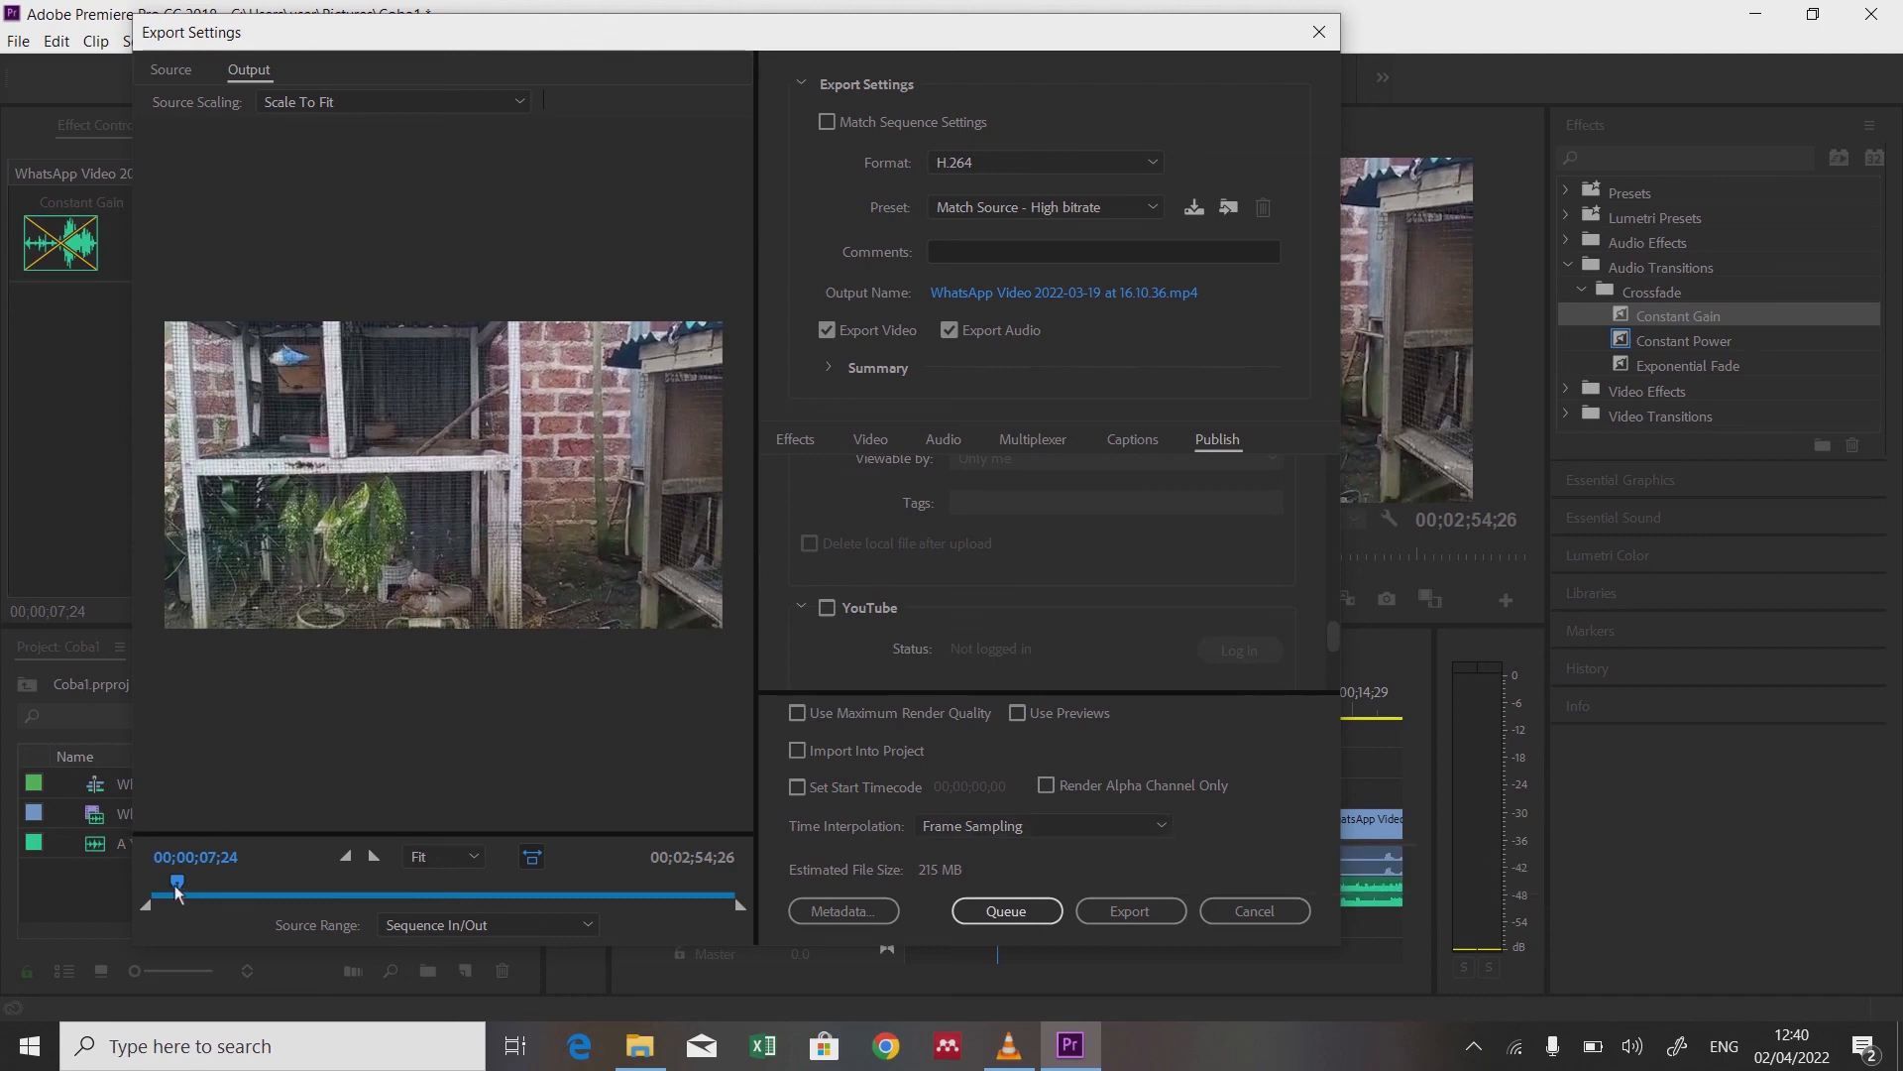
mouse_move(178, 885)
mouse_down()
mouse_move(147, 885)
mouse_move(202, 885)
mouse_move(154, 885)
mouse_up()
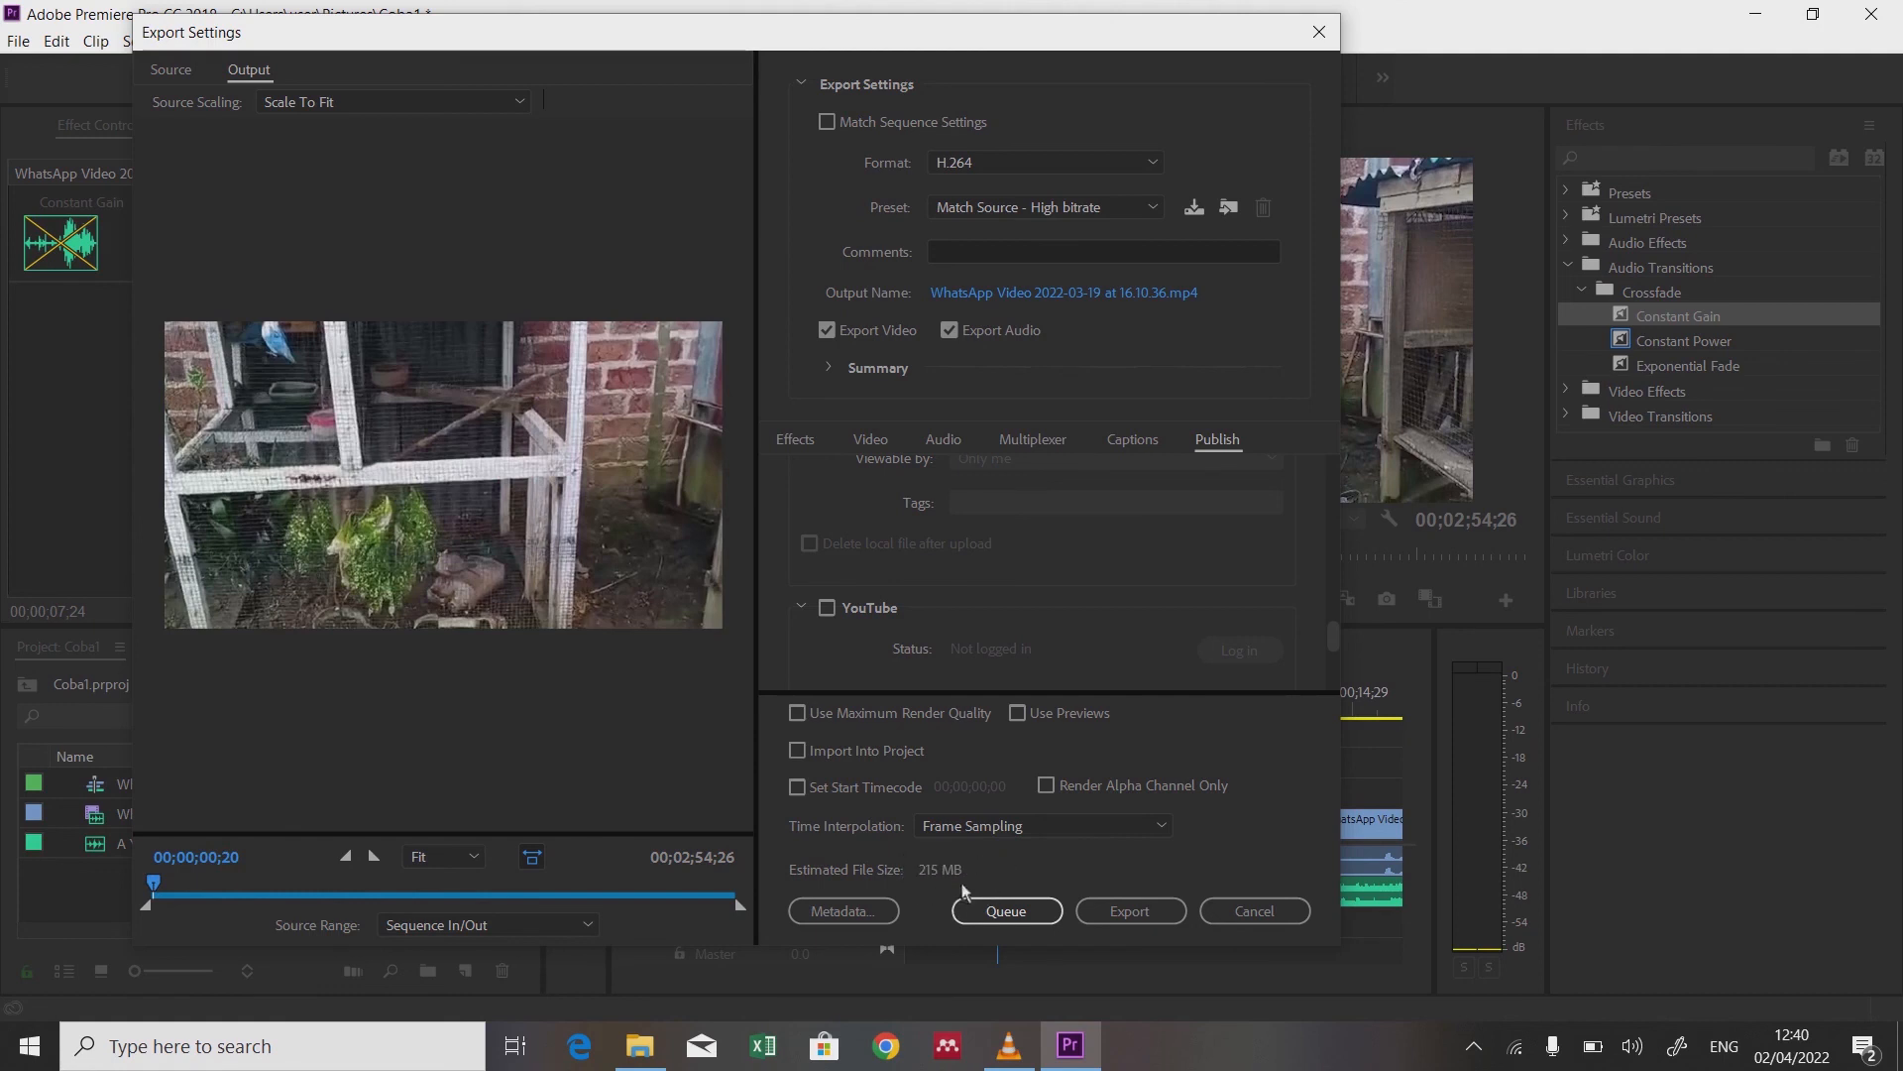
click(1117, 920)
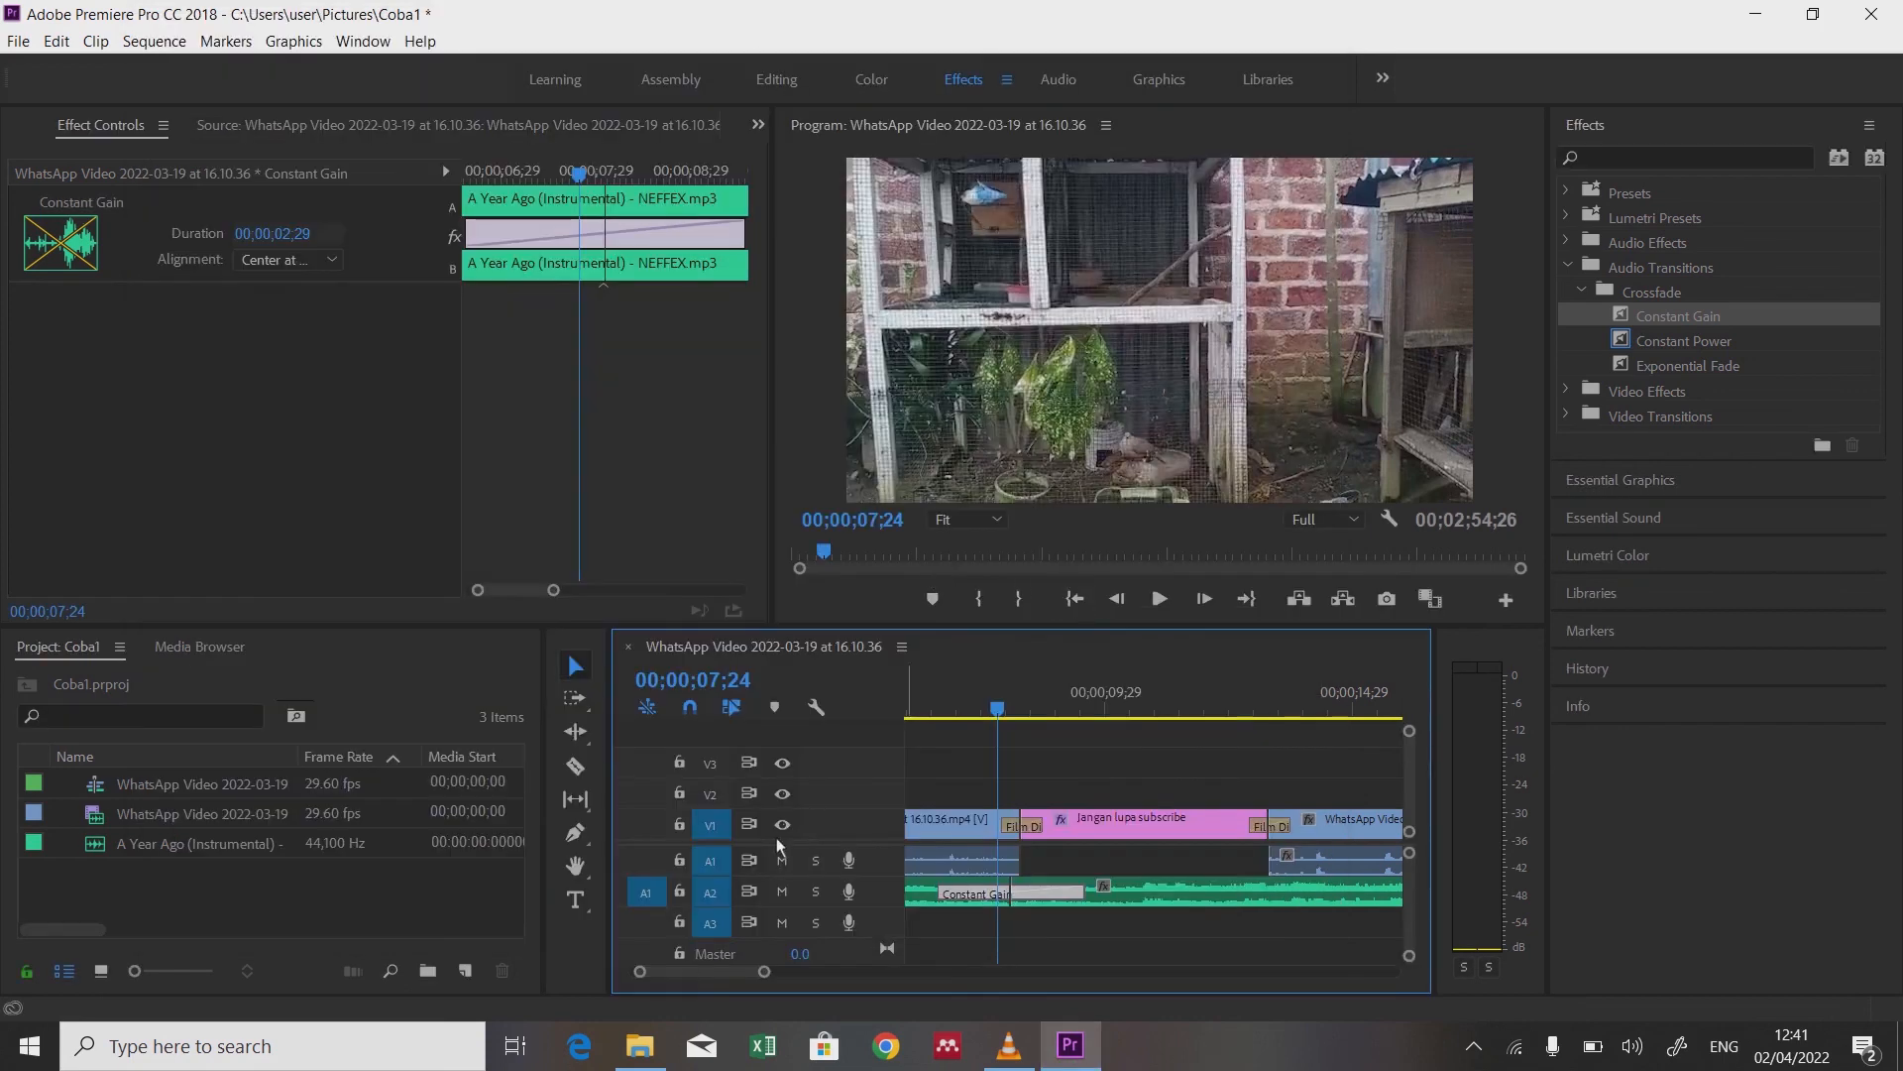
Step: In File Explorer, find the exported WhatsApp Video 2022-03-19 at 16.10.36 in the 3. Belajar Literatur Review folder and open it with VLC media player
click(641, 1046)
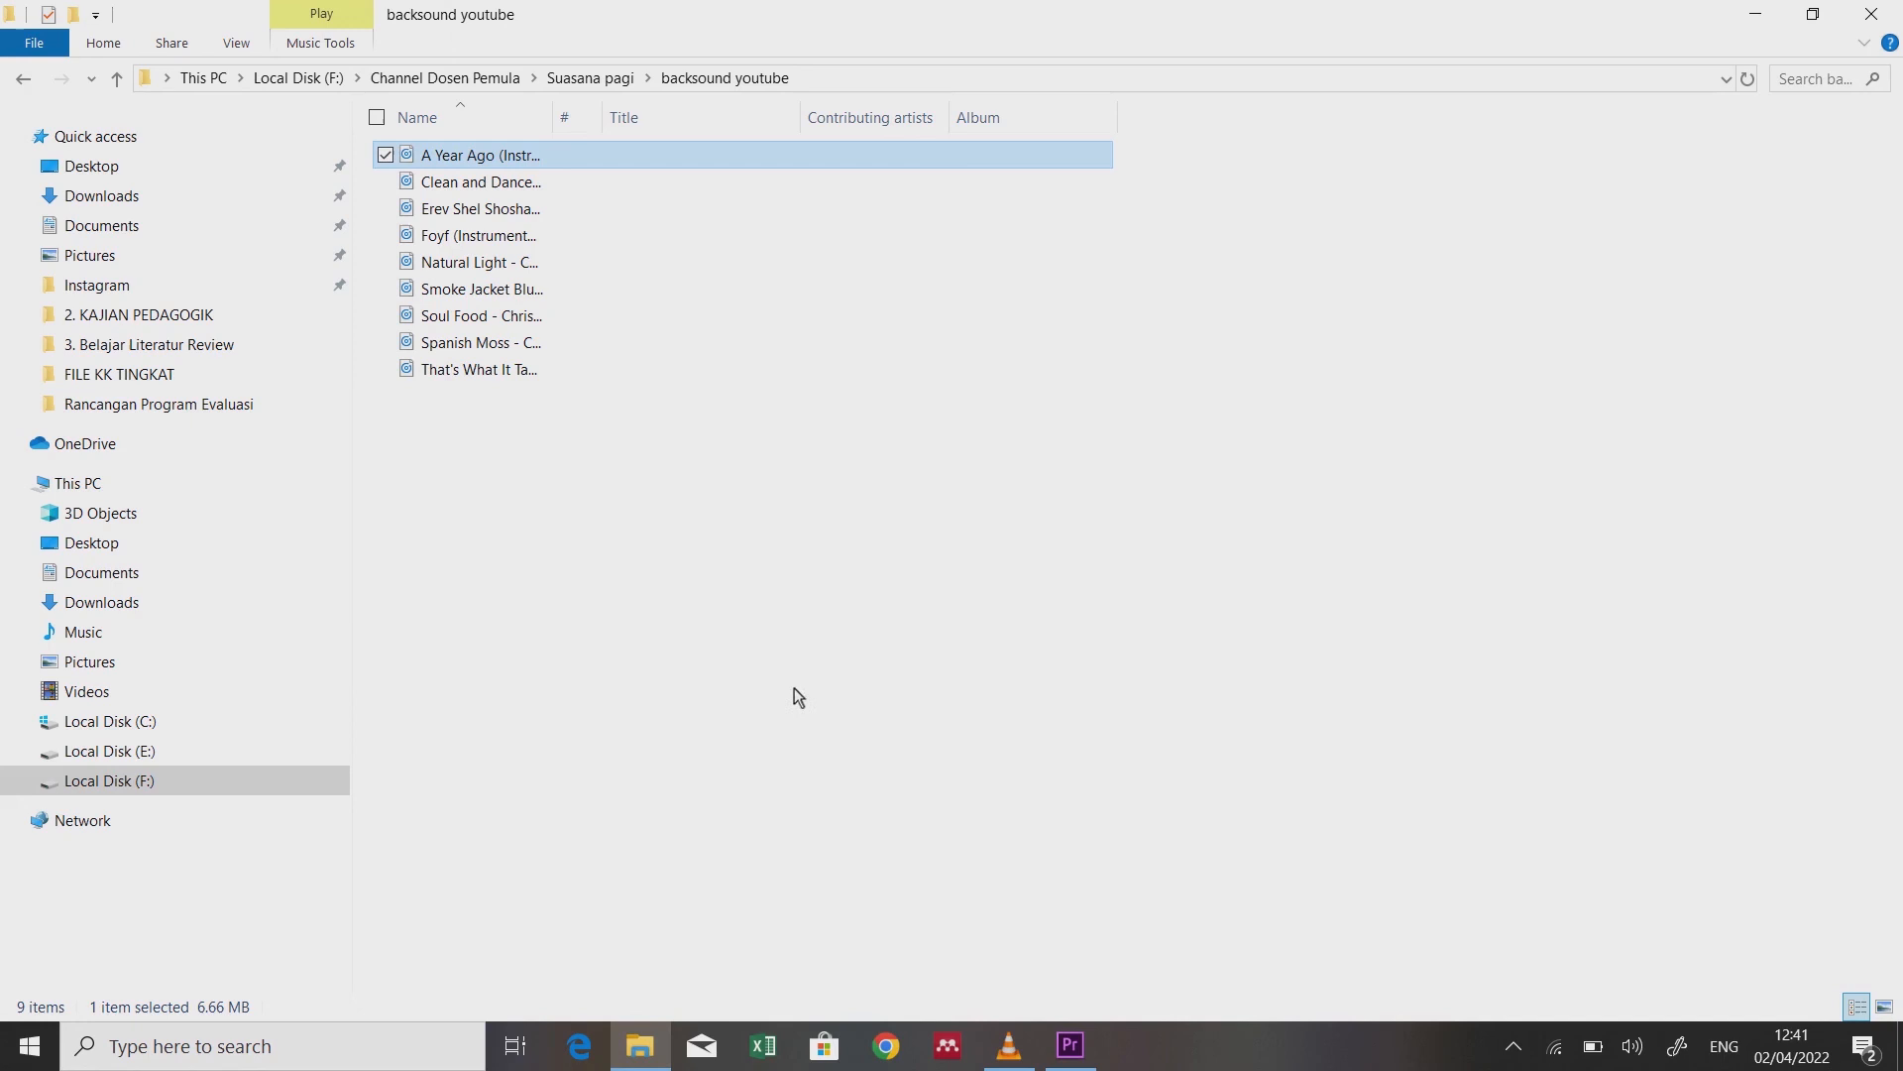
key(shift+F10)
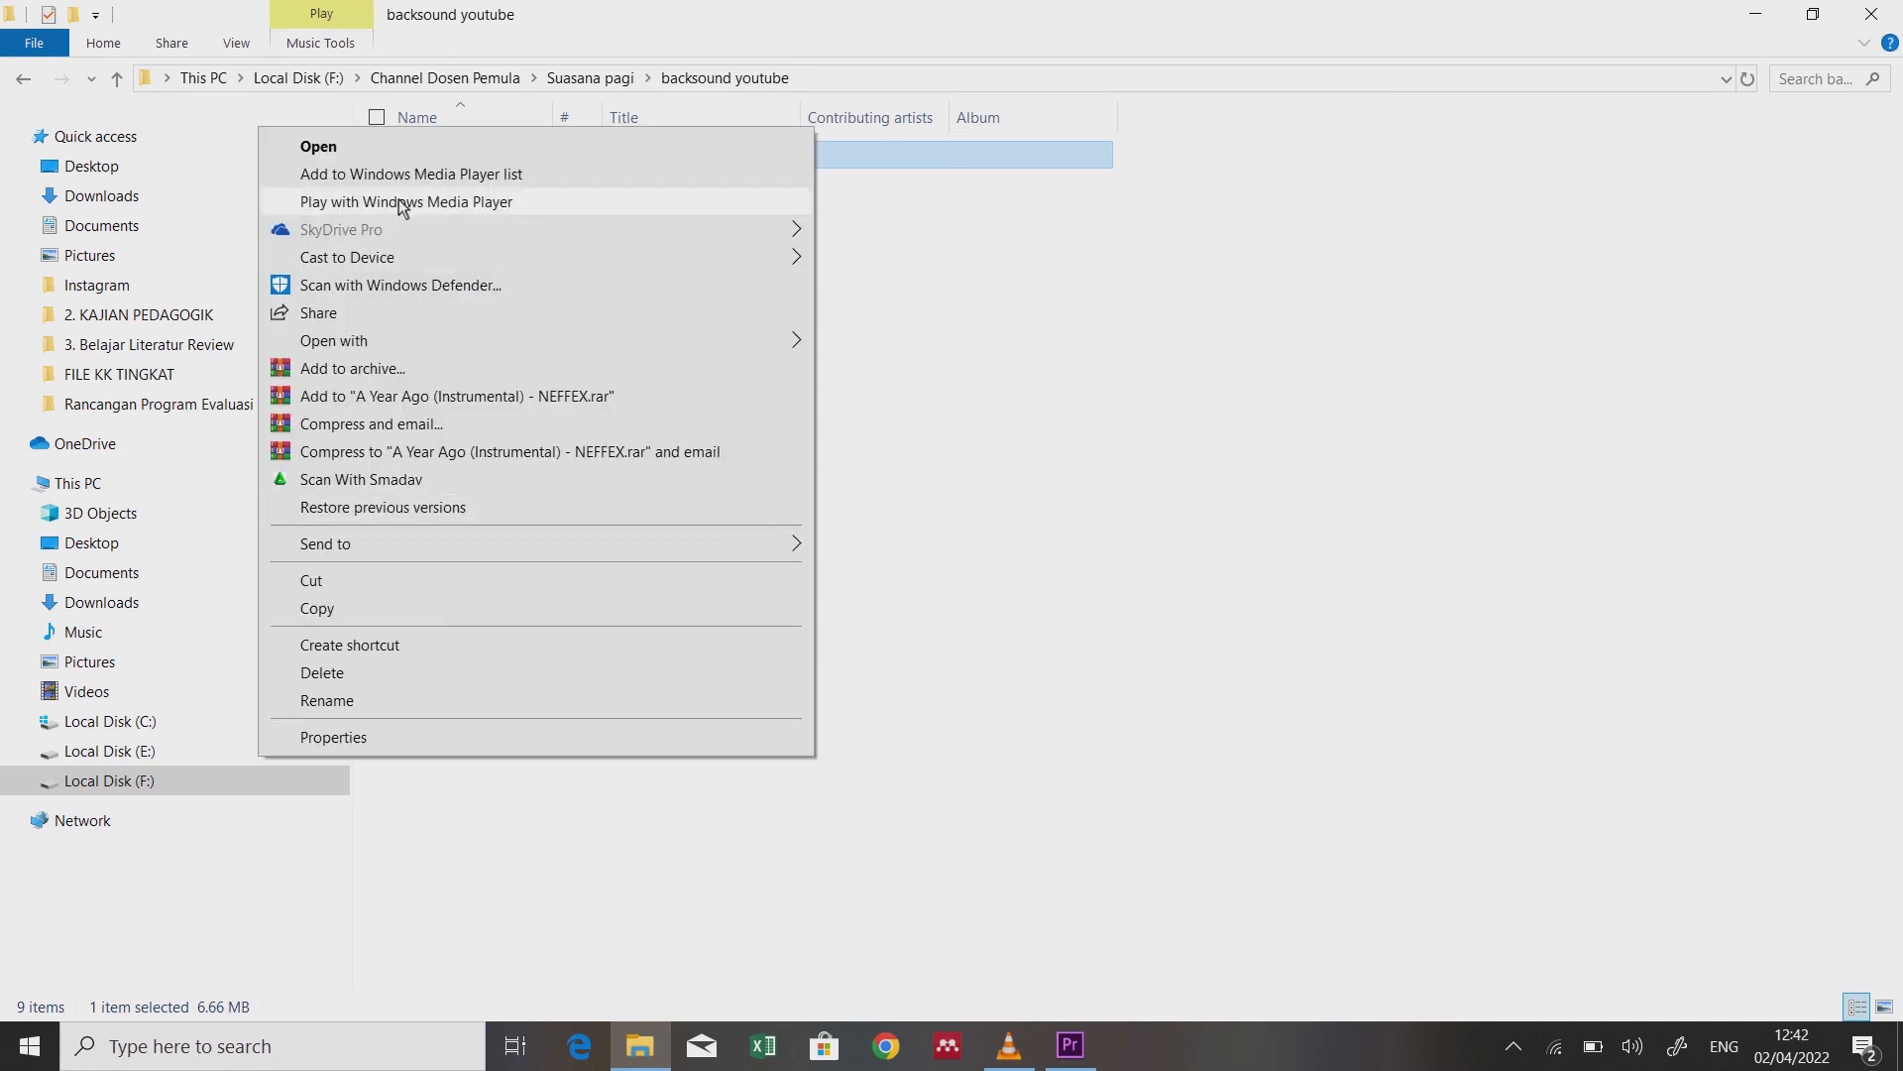
click(1071, 385)
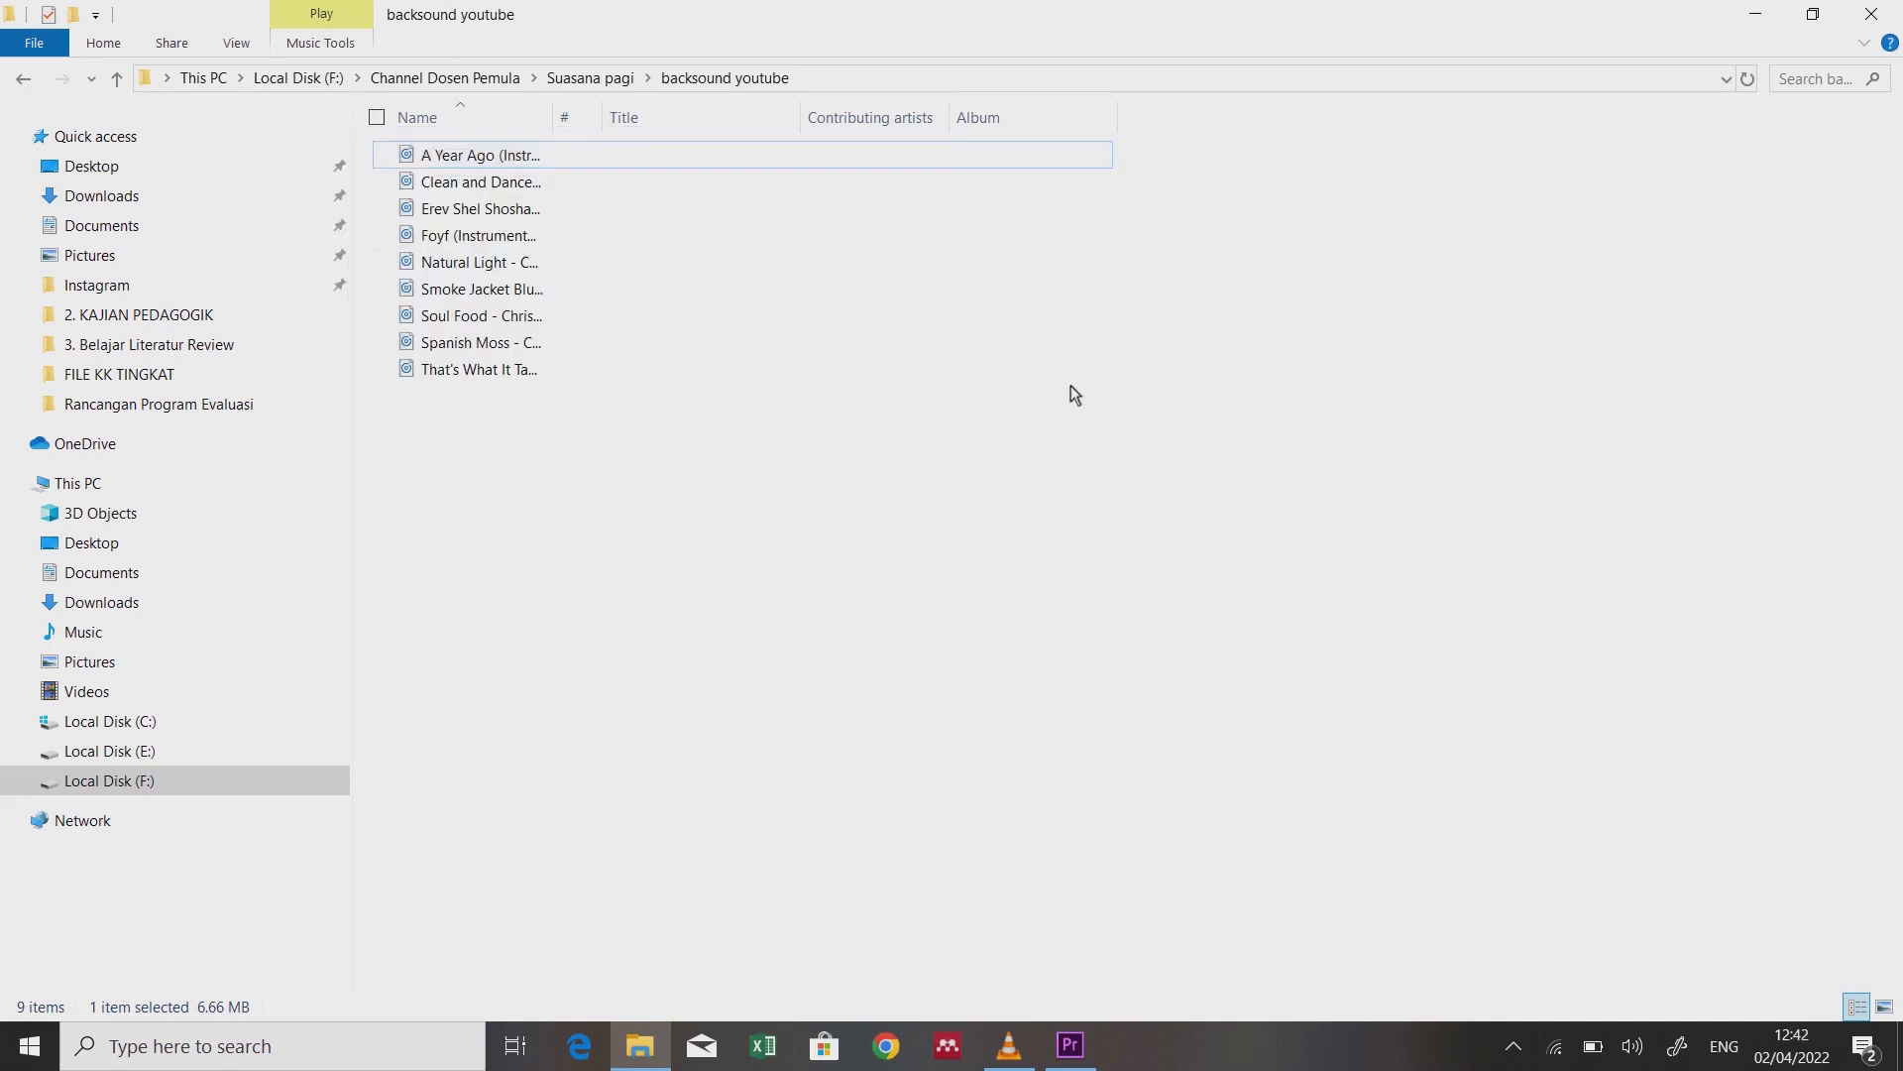
click(117, 86)
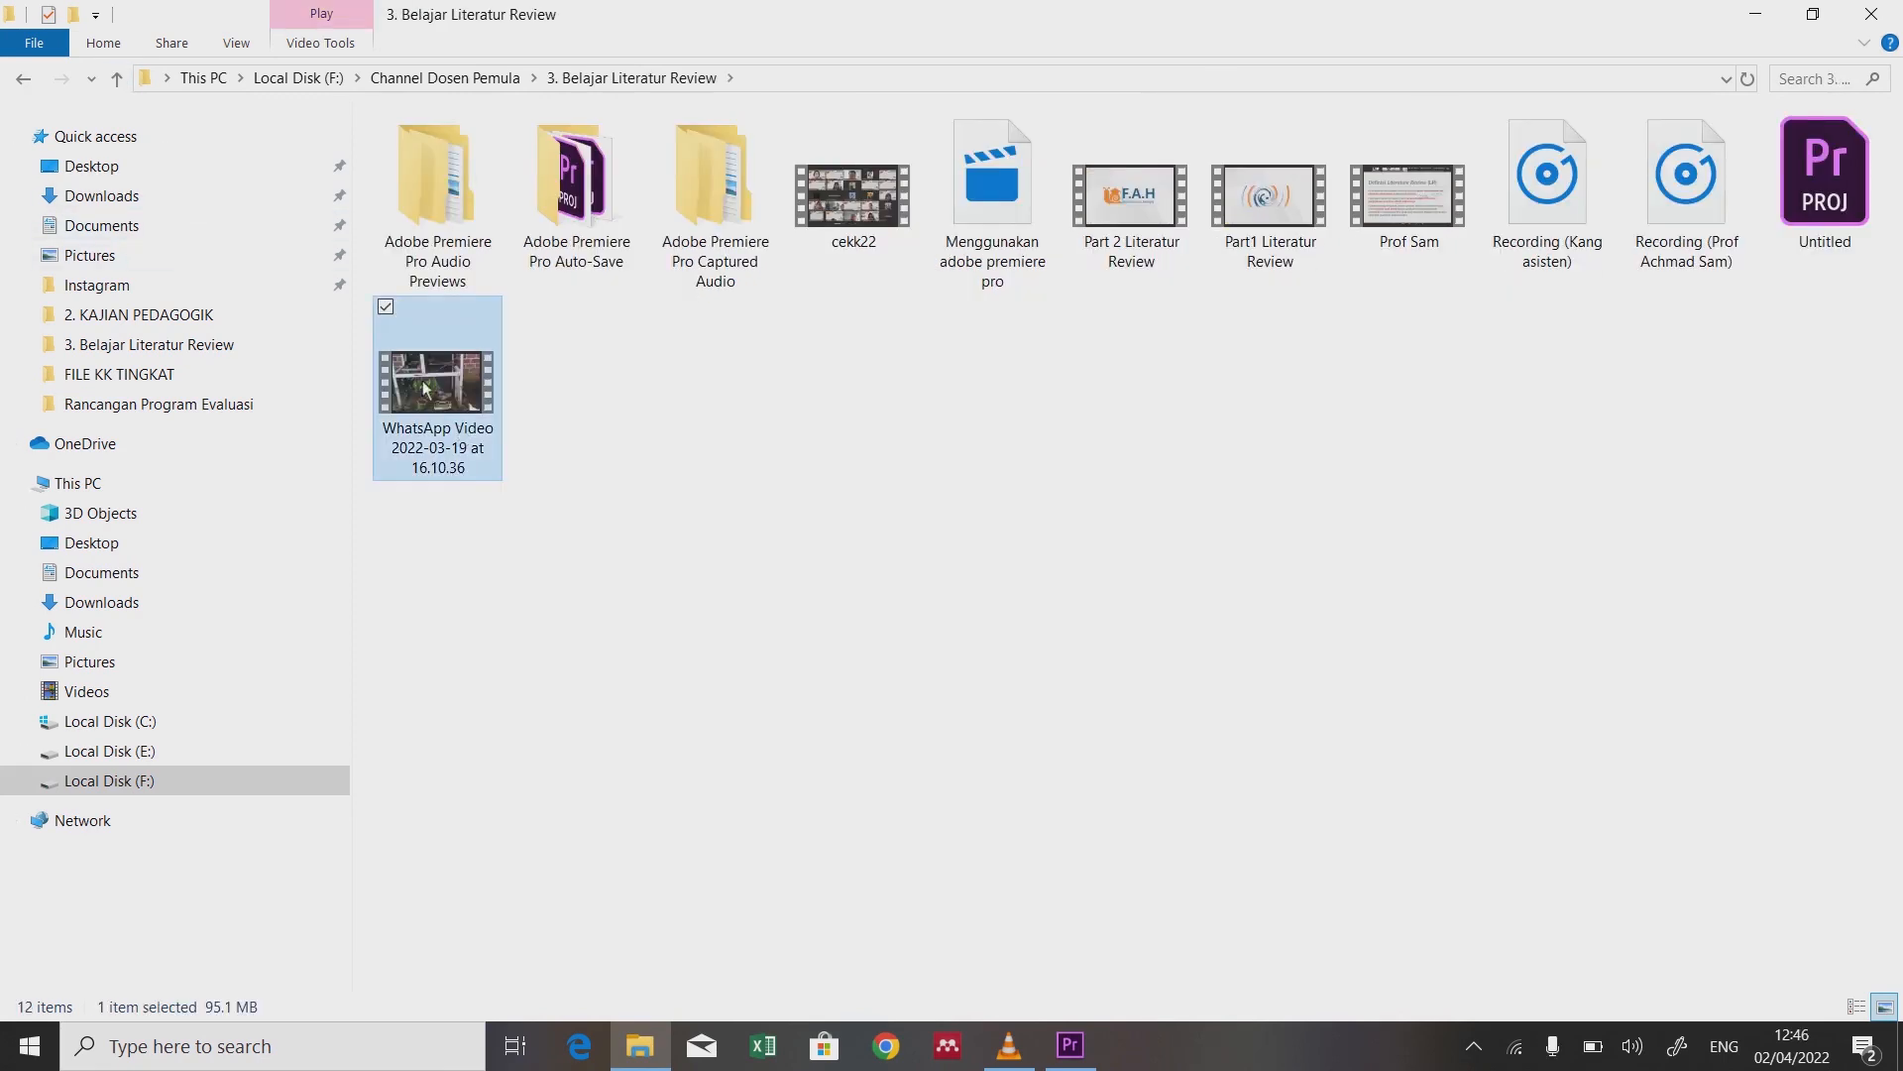
right_click(437, 423)
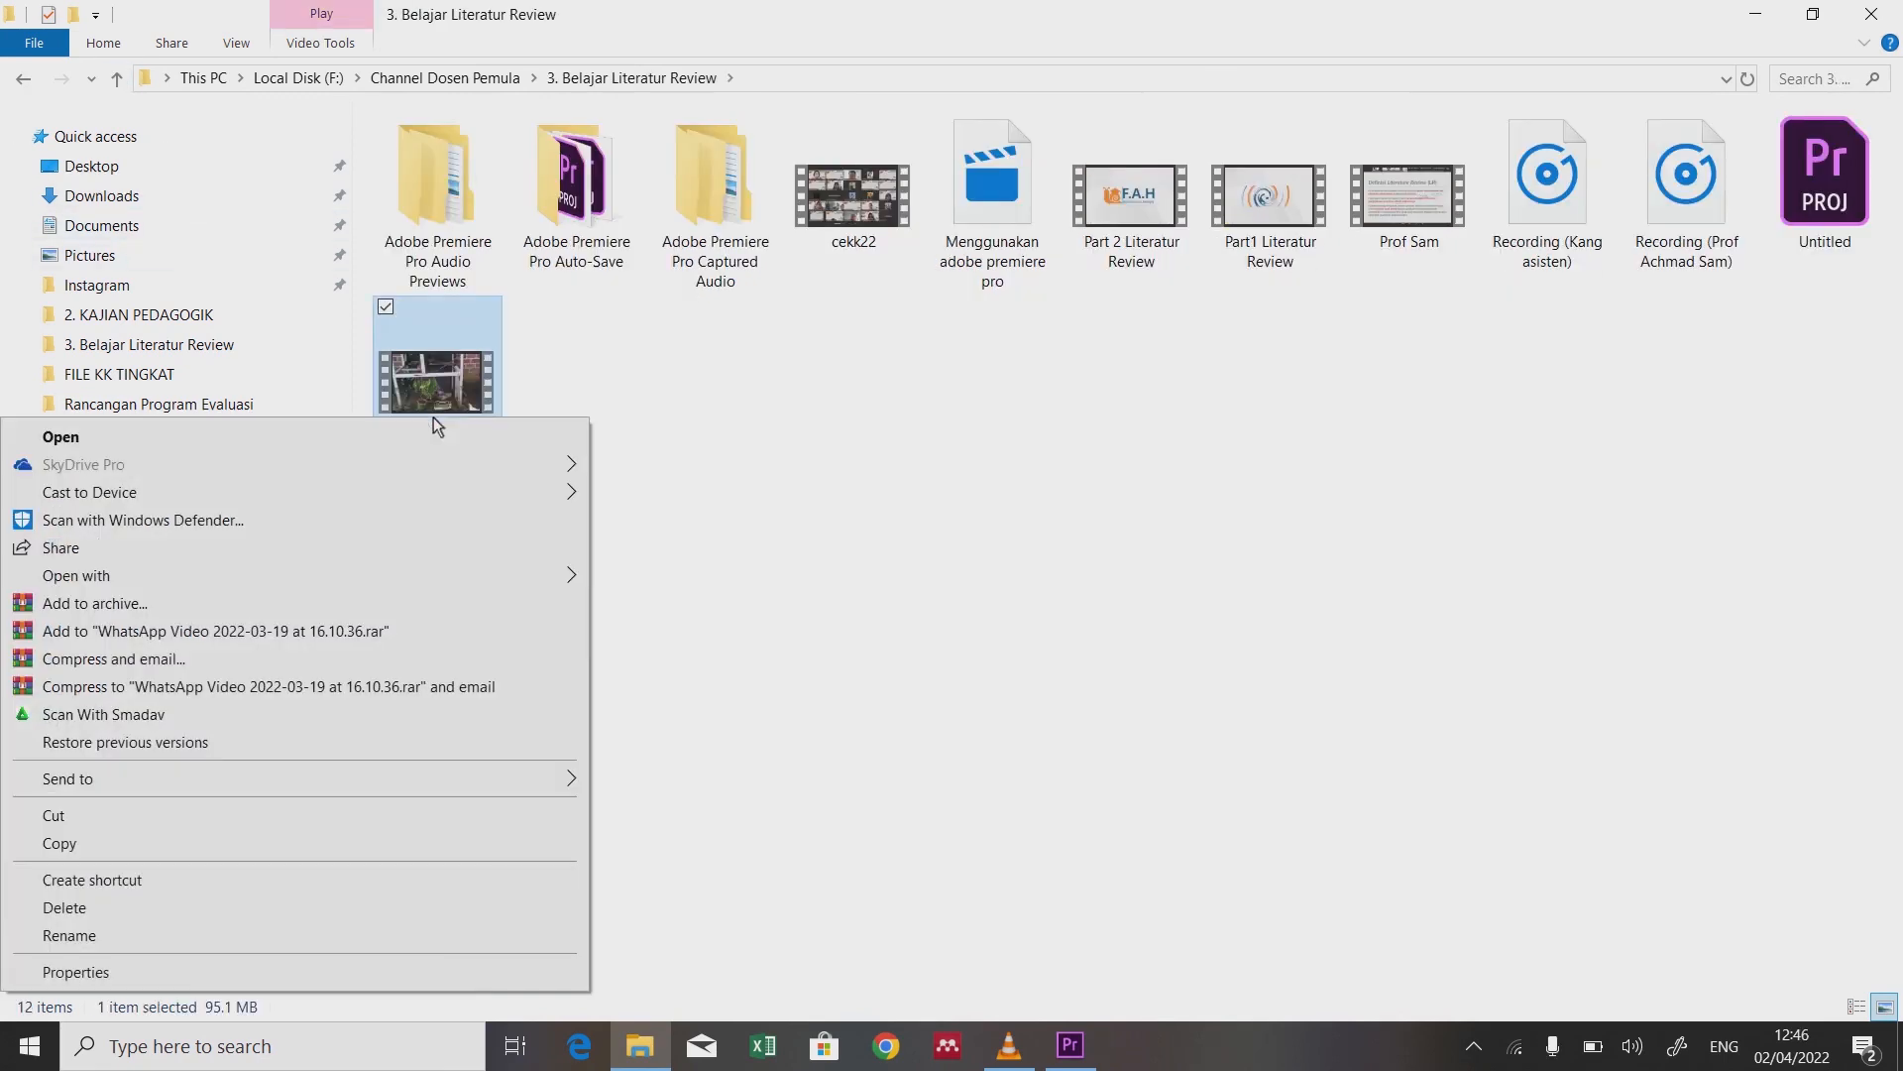
mouse_move(561, 580)
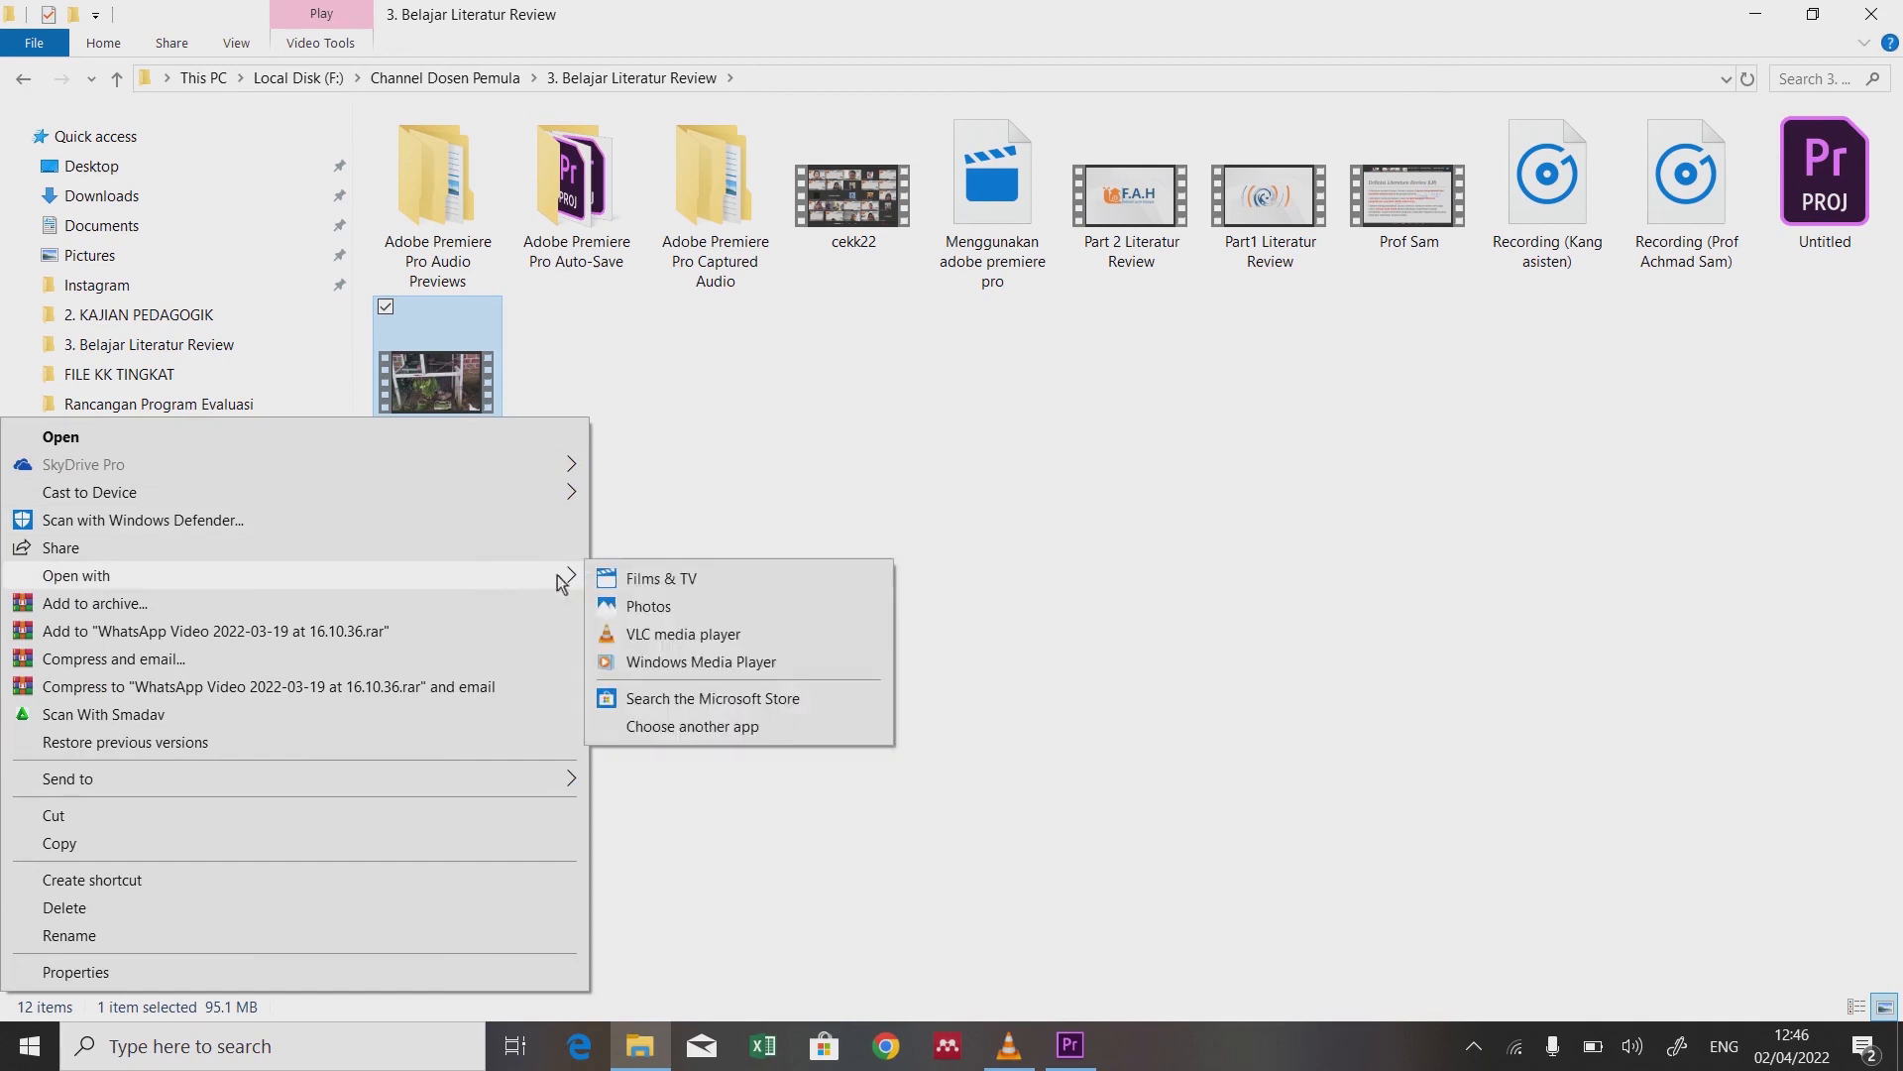
click(639, 642)
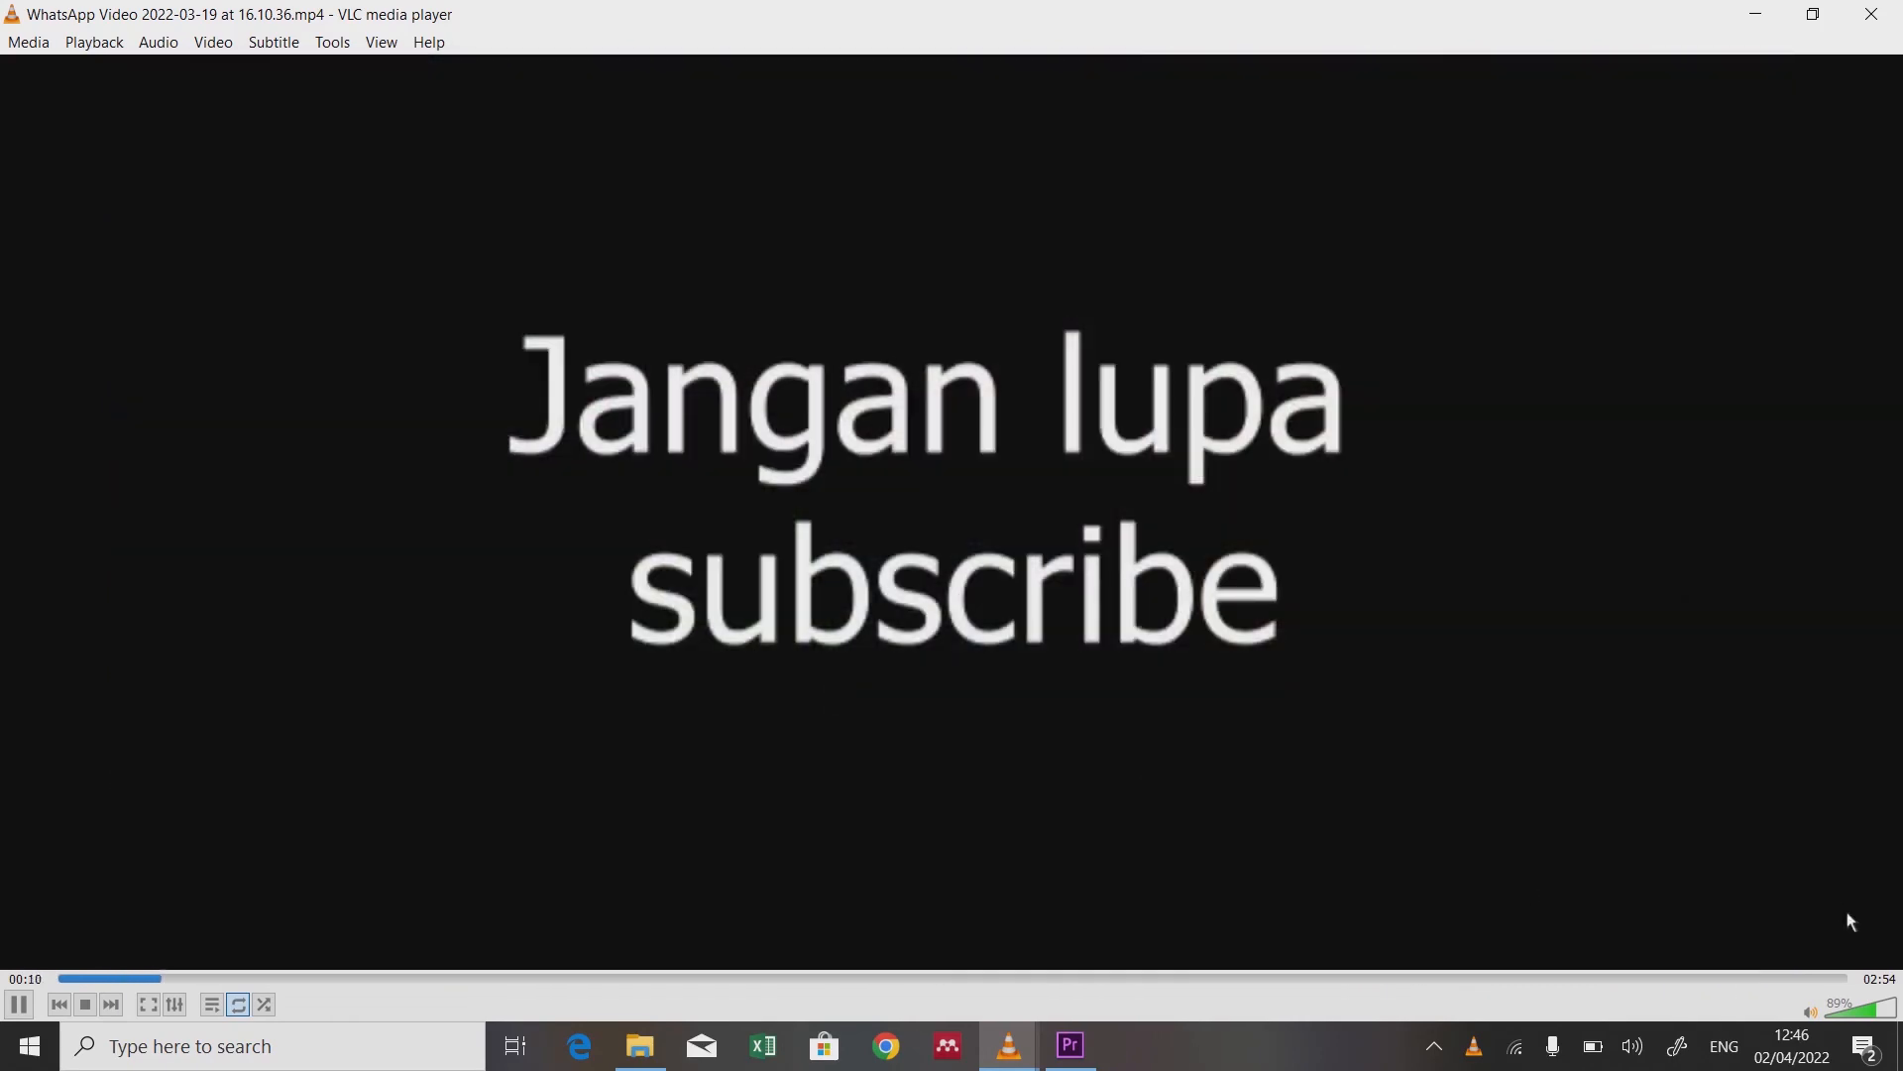
Step: Watch the exported video in VLC at 106% volume, stop and close it, and dismiss the Export Settings dialog in Premiere Pro
click(1890, 1009)
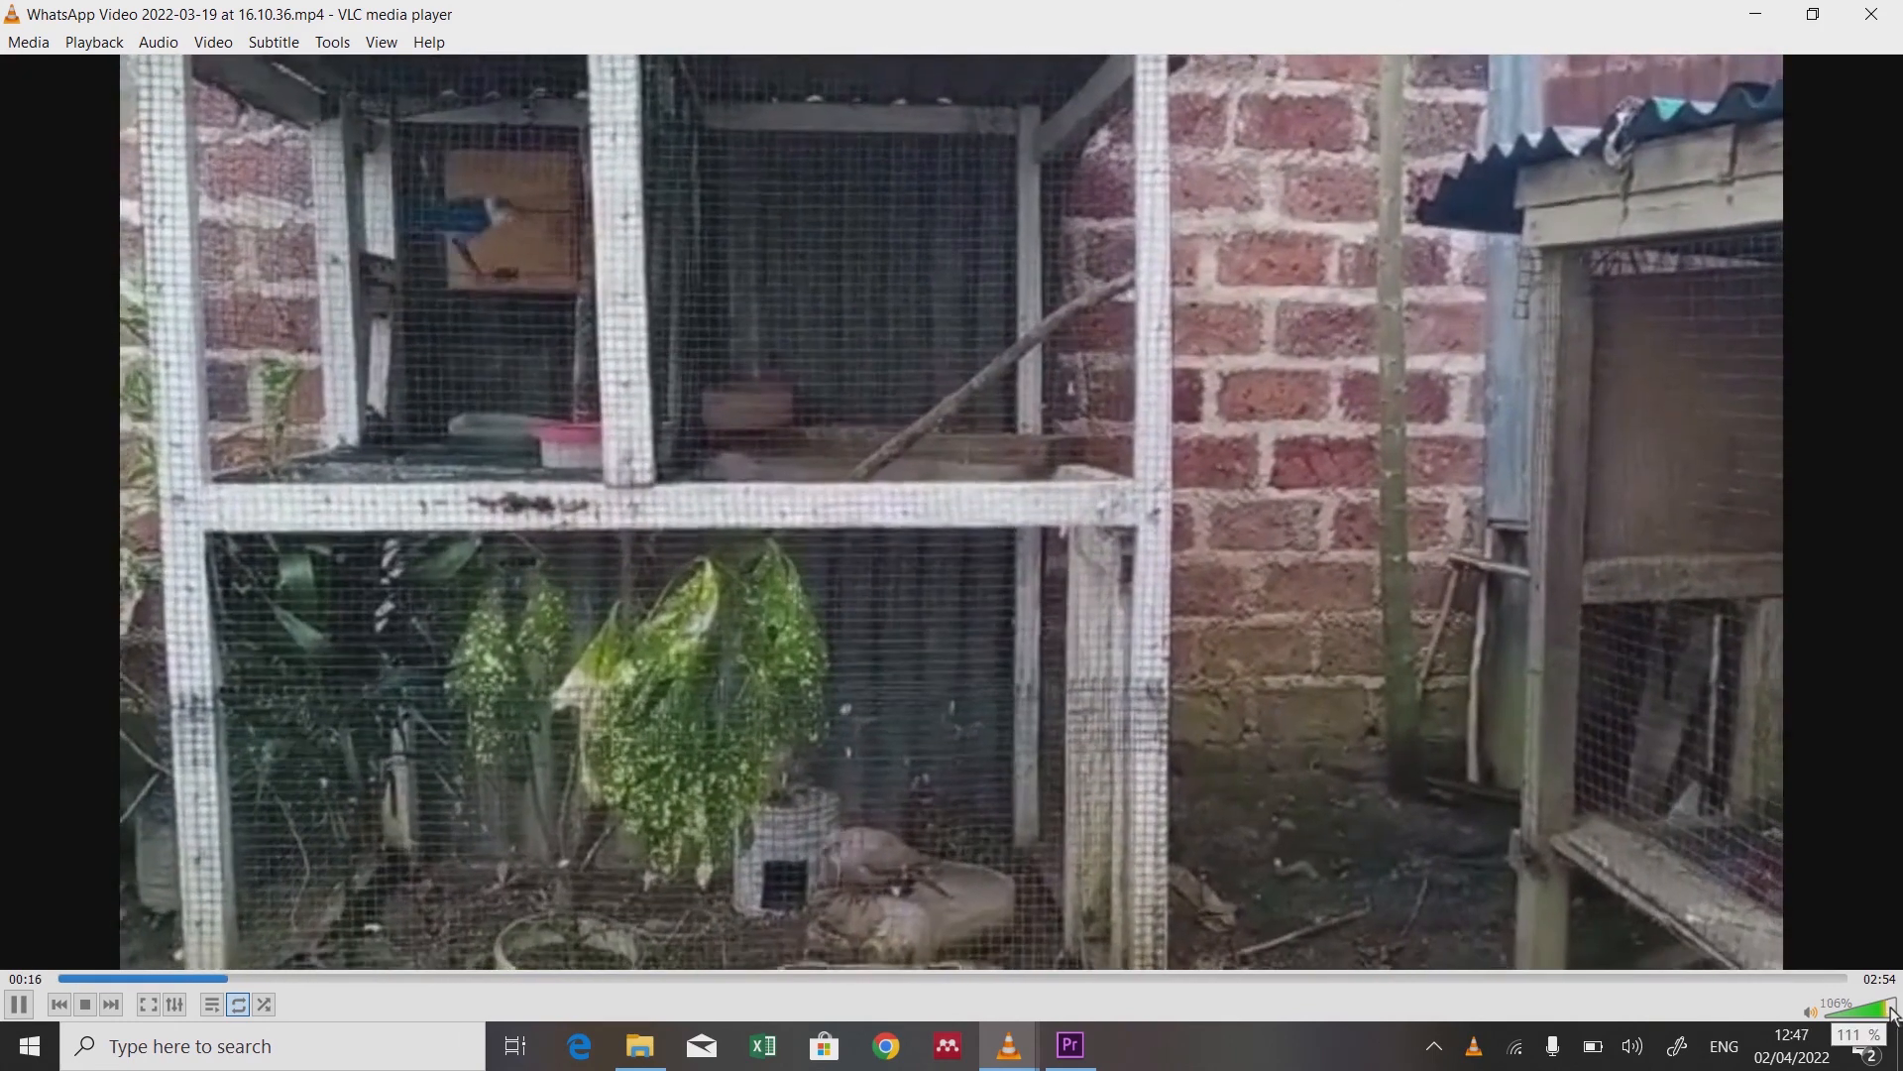
key(s)
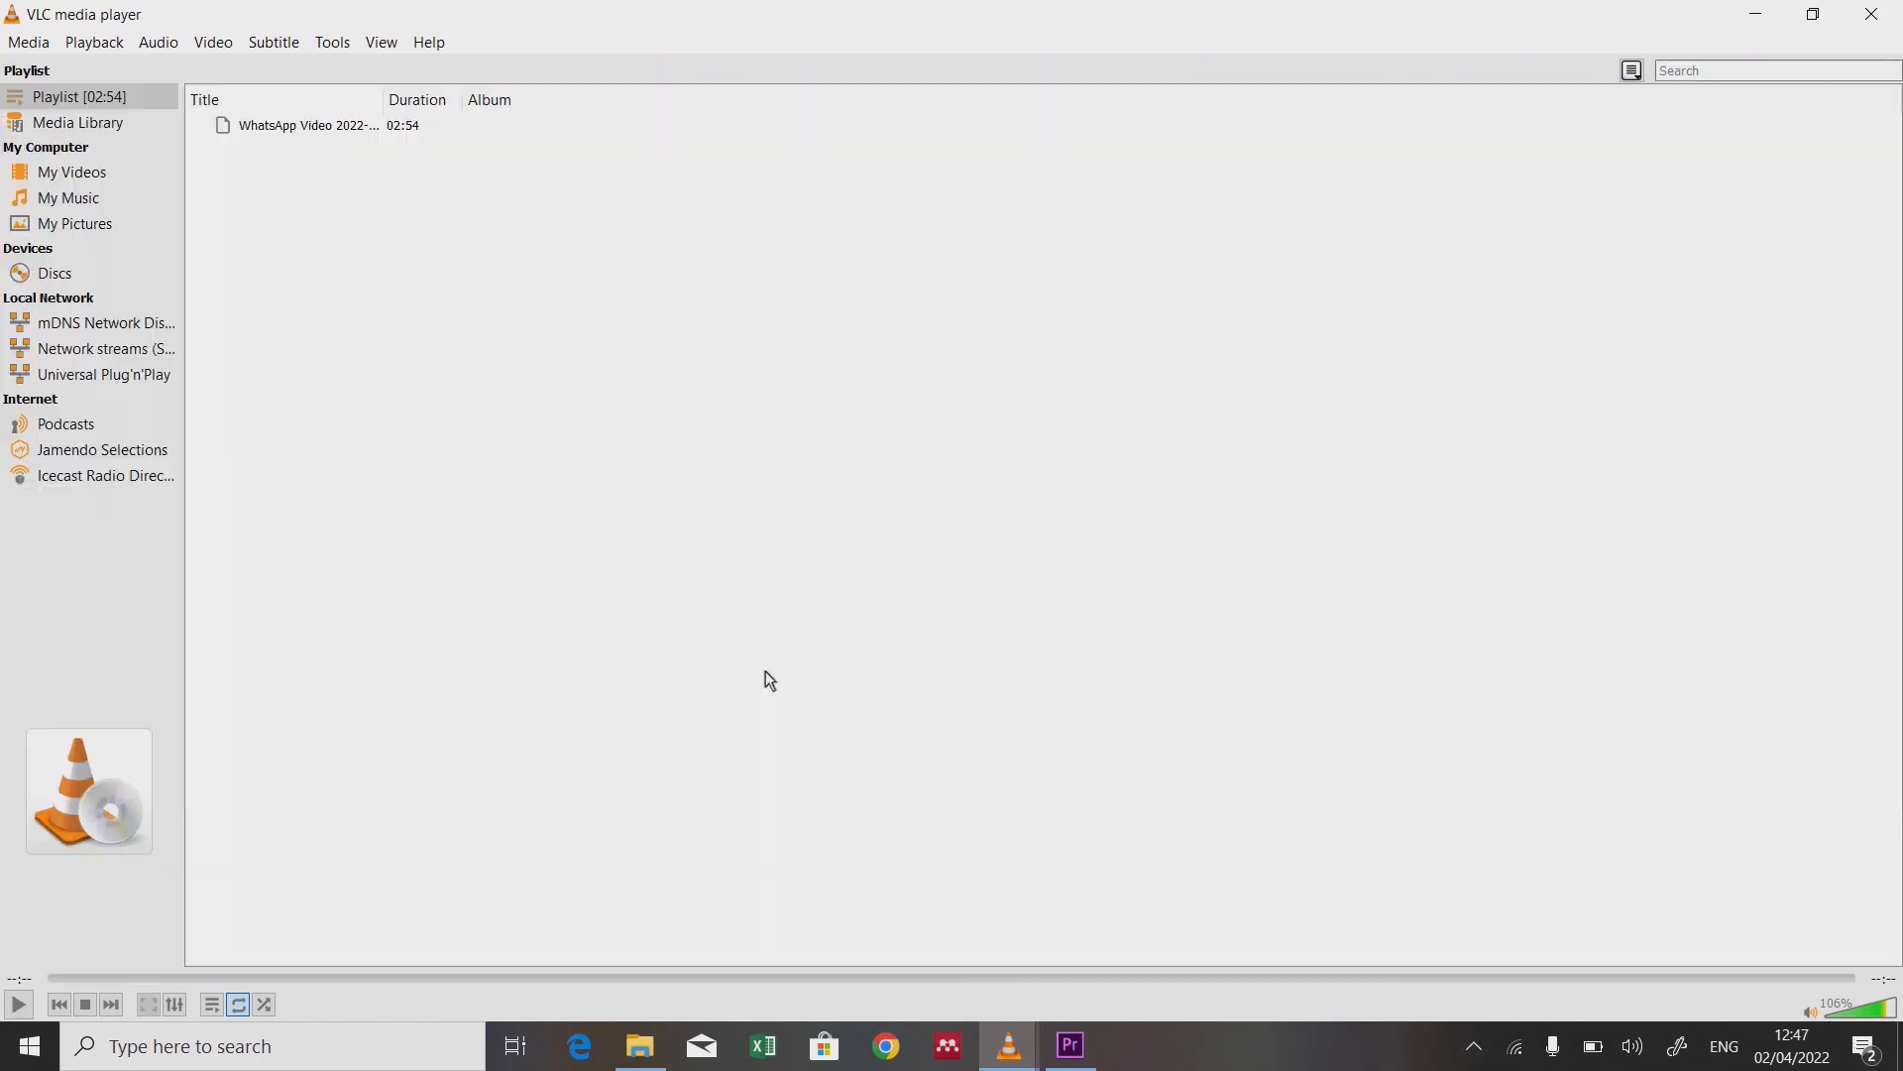
click(1870, 13)
click(1870, 14)
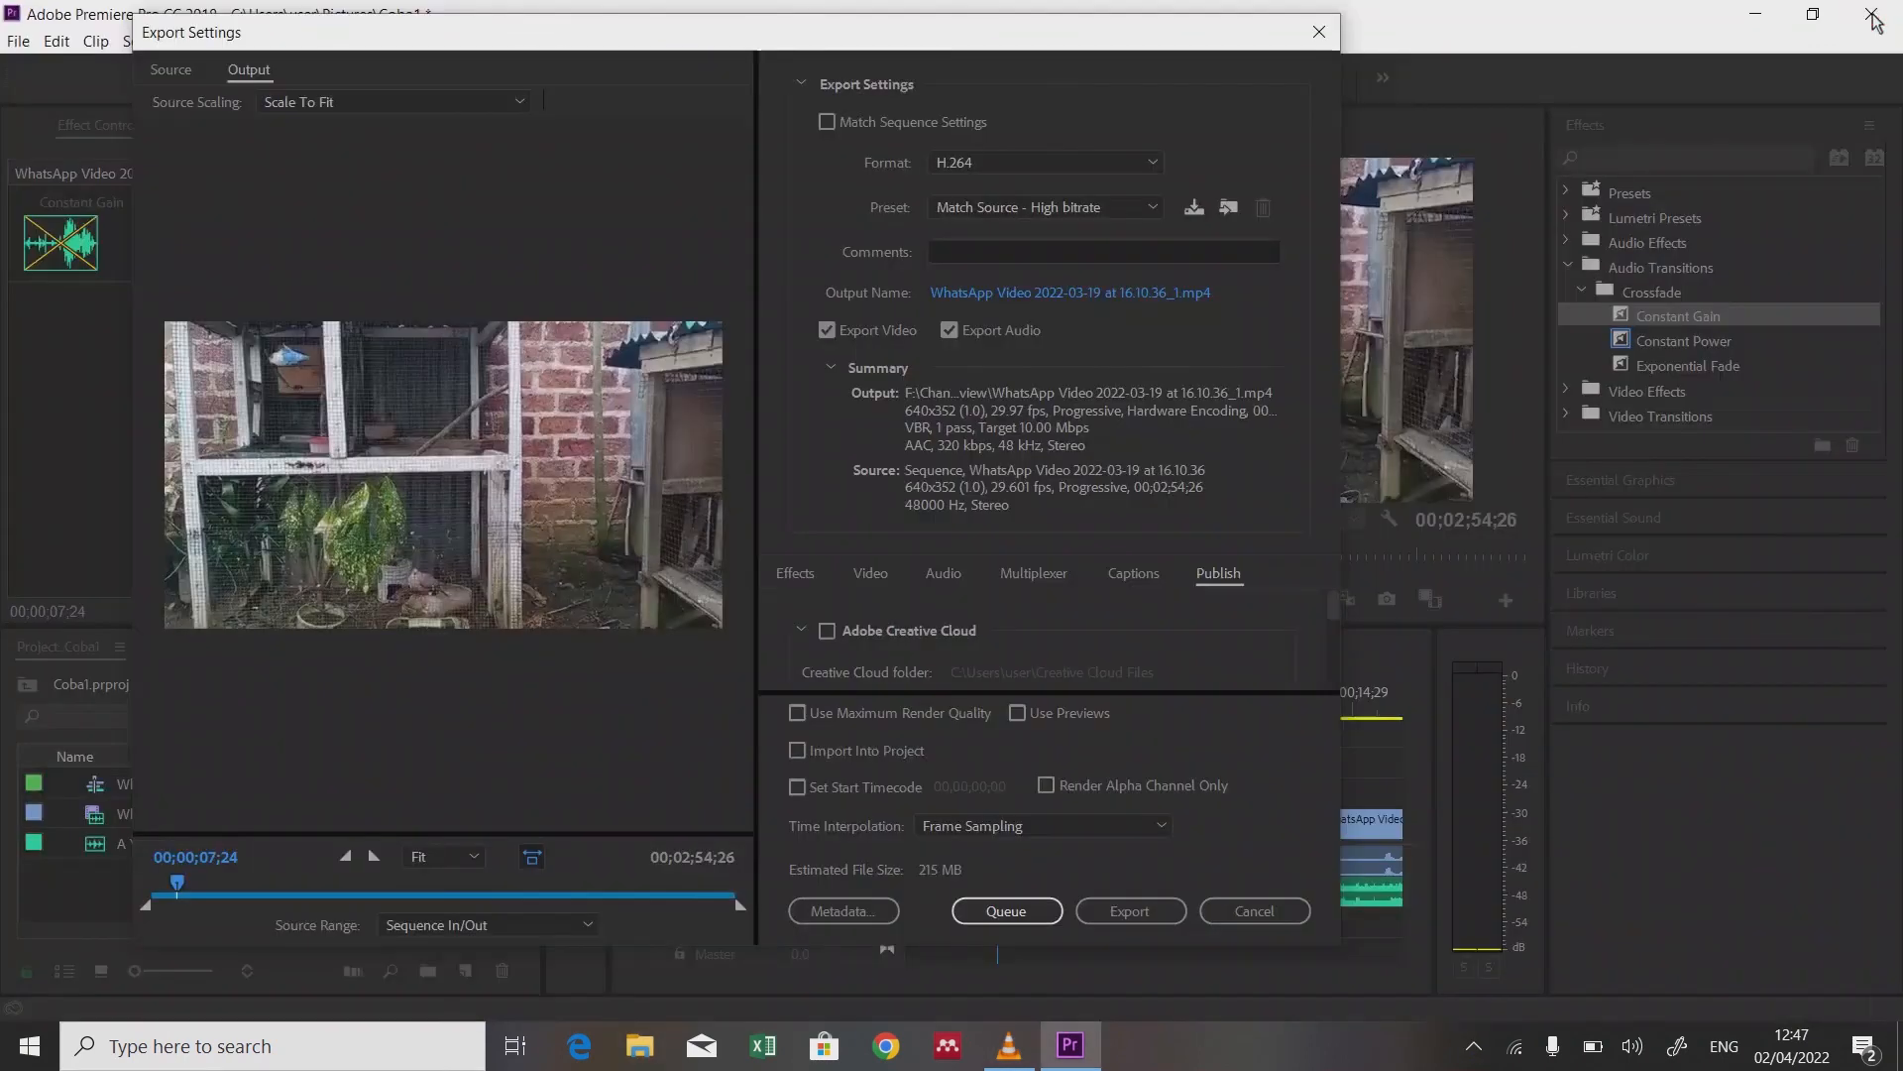
click(1320, 33)
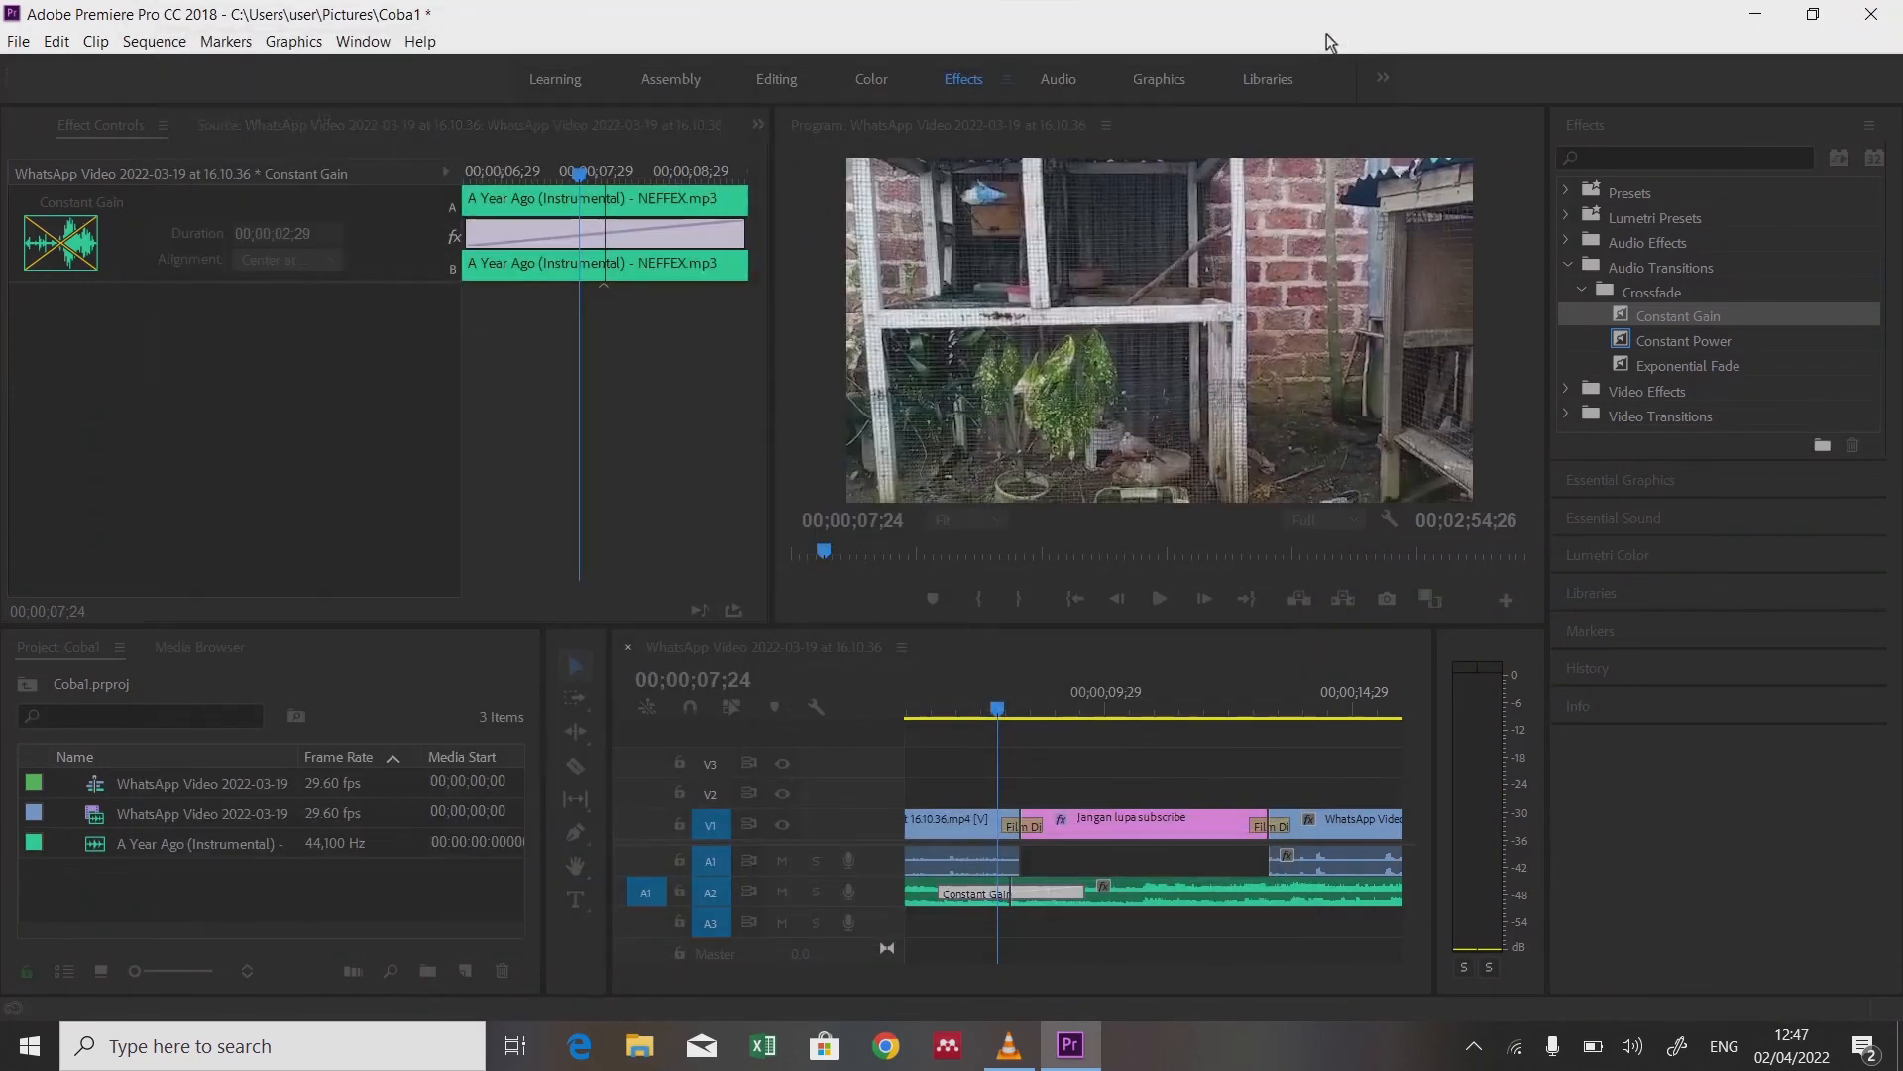